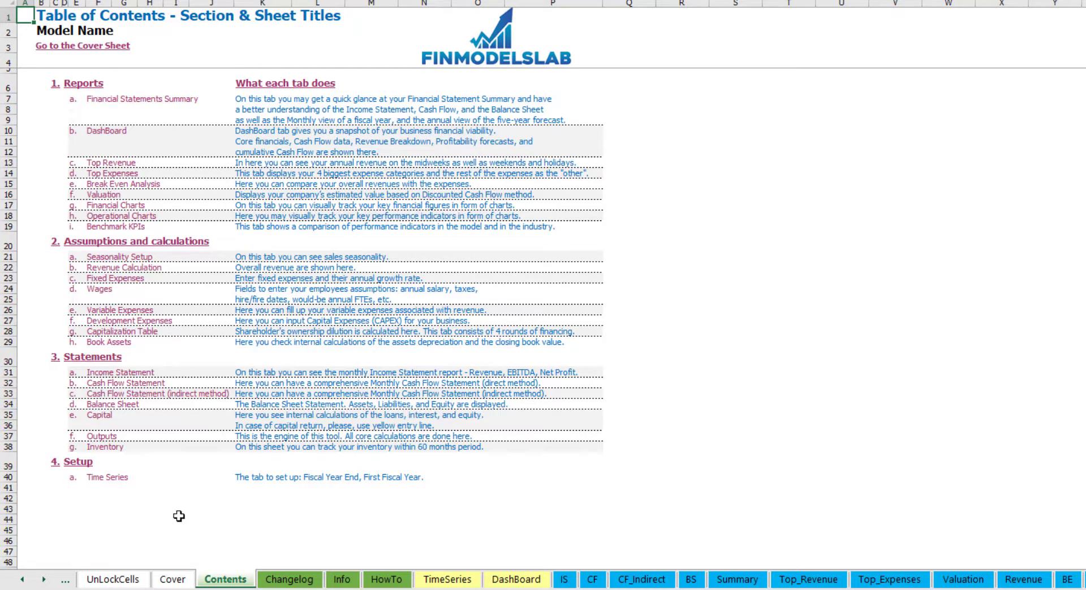
Read through the How To guide from the overall business model principles to the Book Assets section.
left_click(387, 580)
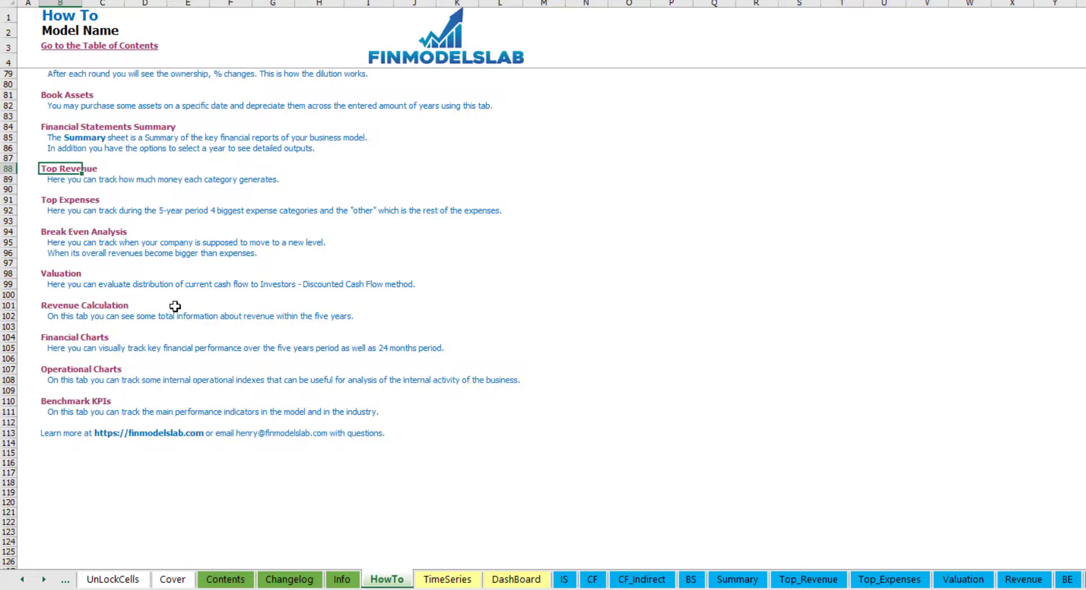
scroll(169, 294, "up", 20)
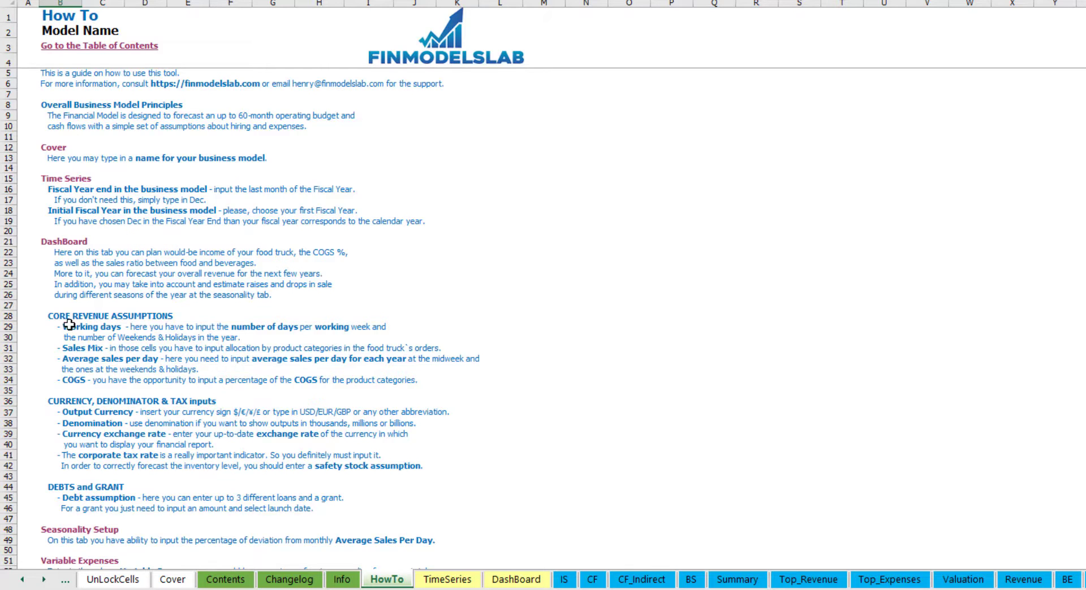
scroll(76, 327, "down", 3)
scroll(86, 368, "down", 3)
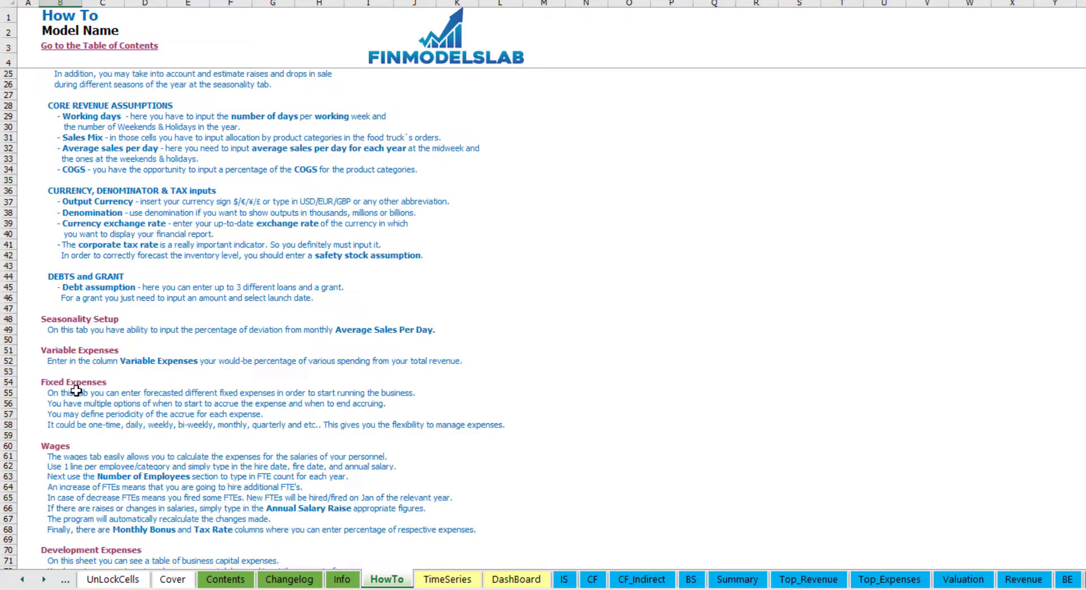
scroll(76, 390, "down", 6)
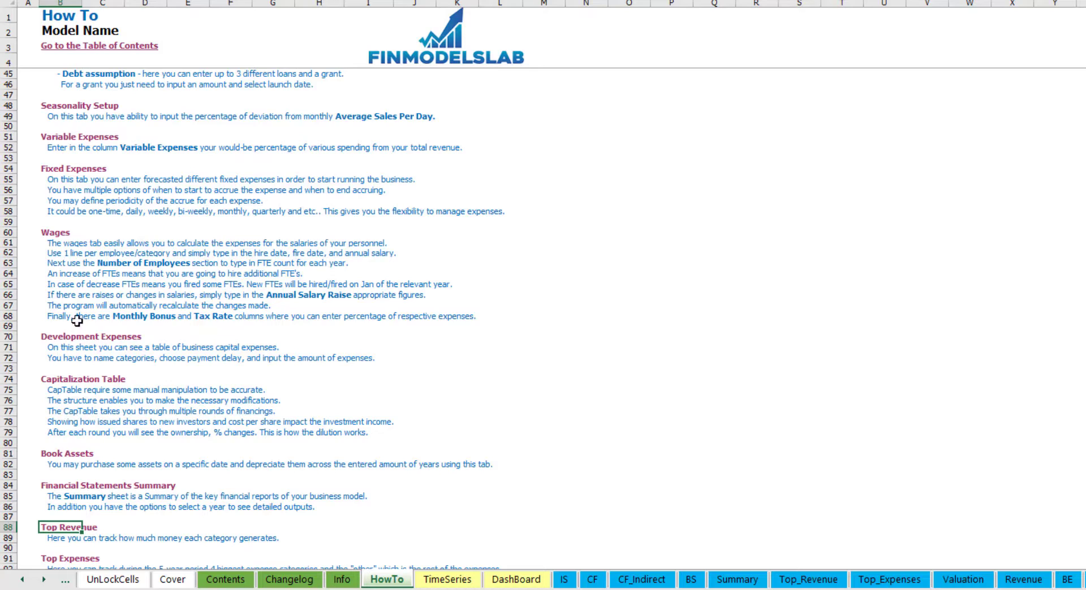
scroll(76, 325, "up", 12)
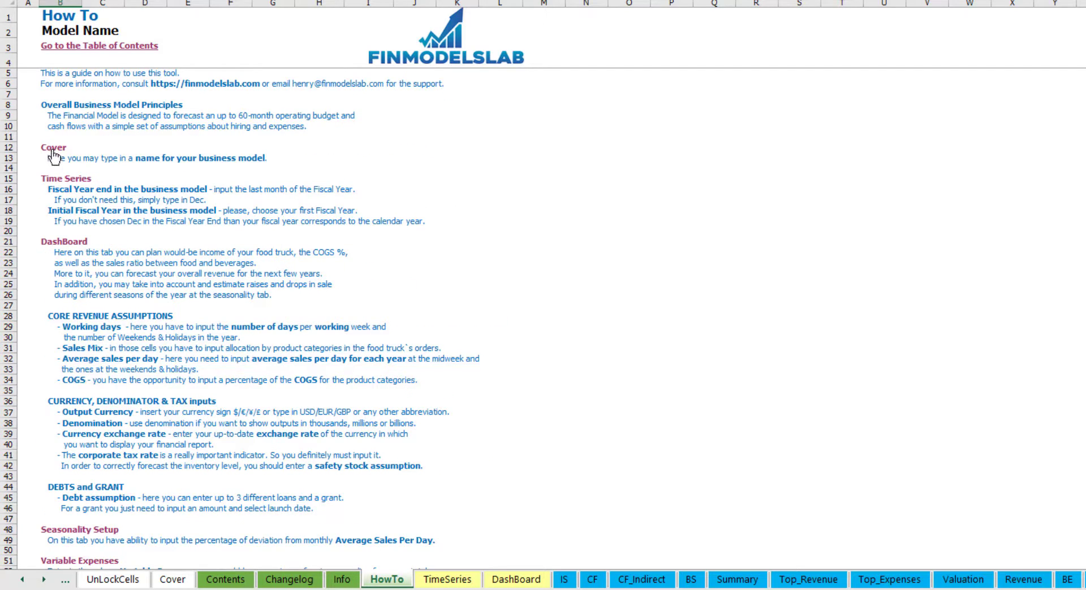
scroll(68, 294, "down", 6)
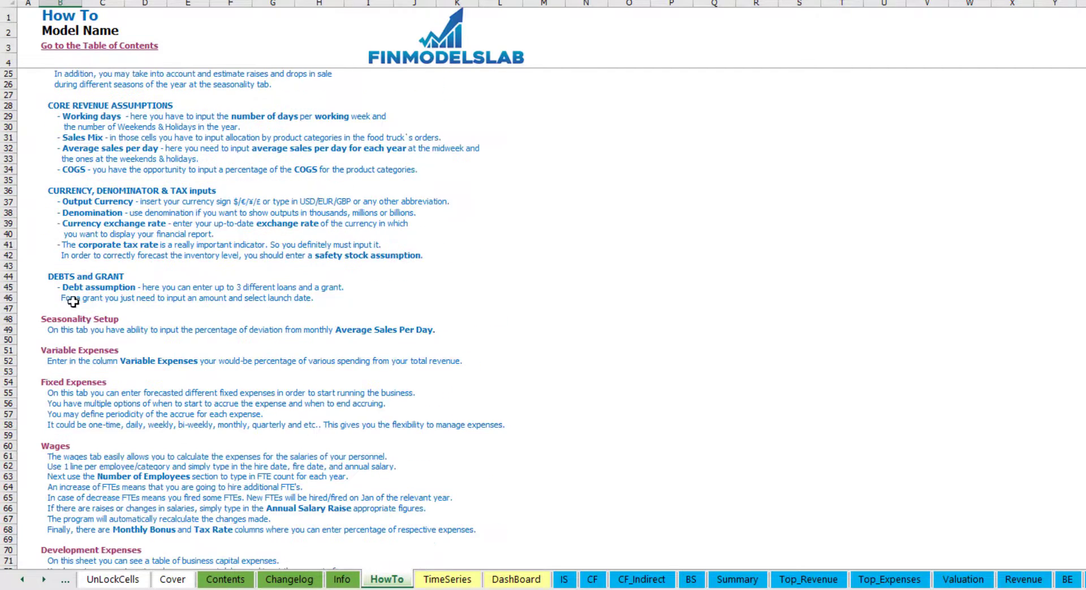
scroll(73, 306, "down", 3)
scroll(66, 266, "down", 3)
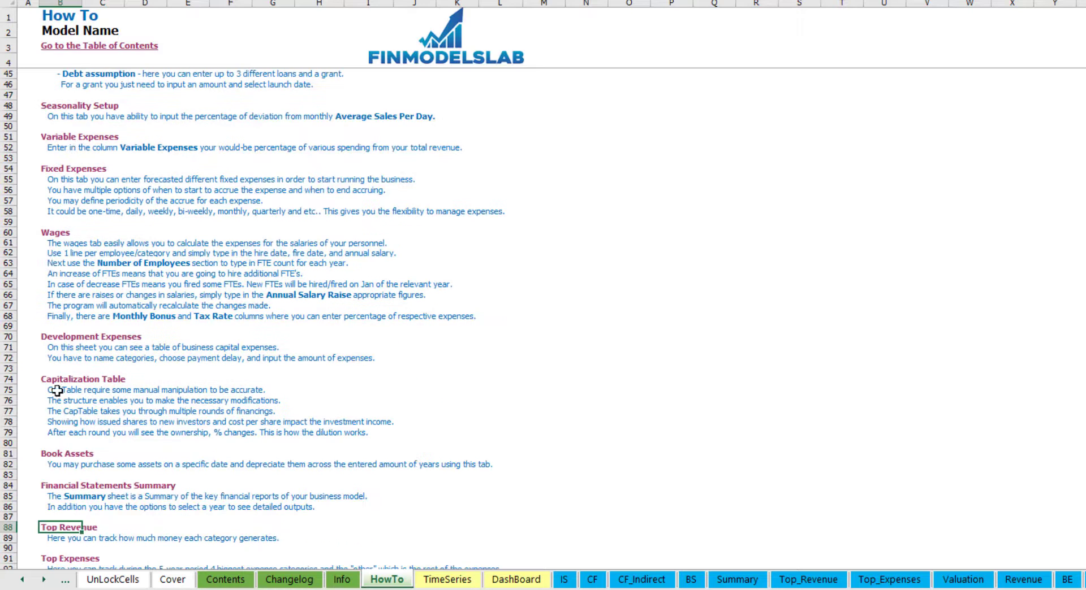
left_click(50, 456)
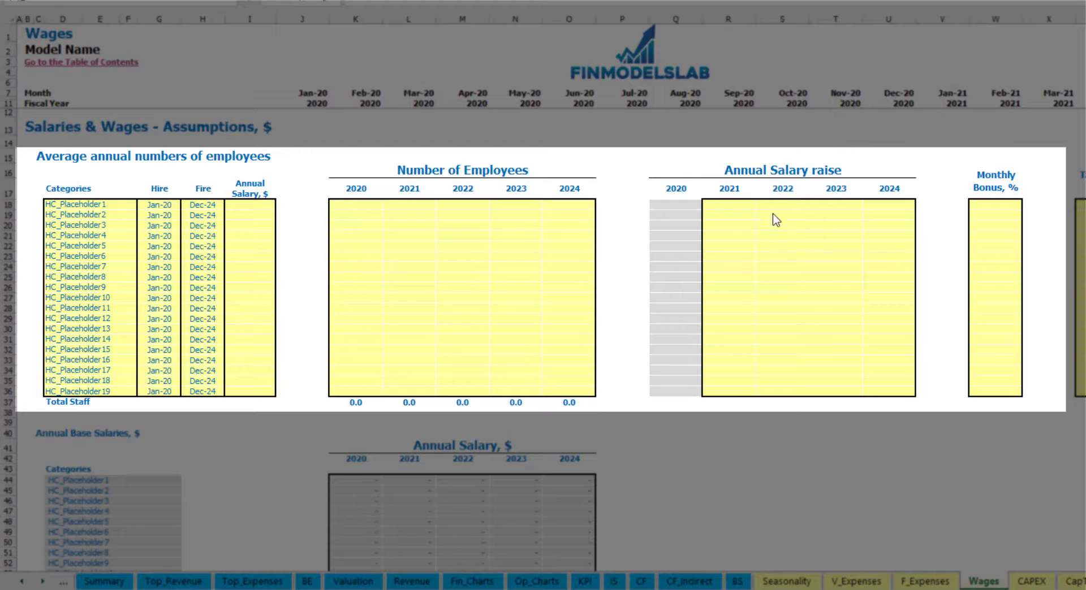
Name the first staff category CFO on the Wages sheet and set its hire date to Mar-20.
left_click(120, 205)
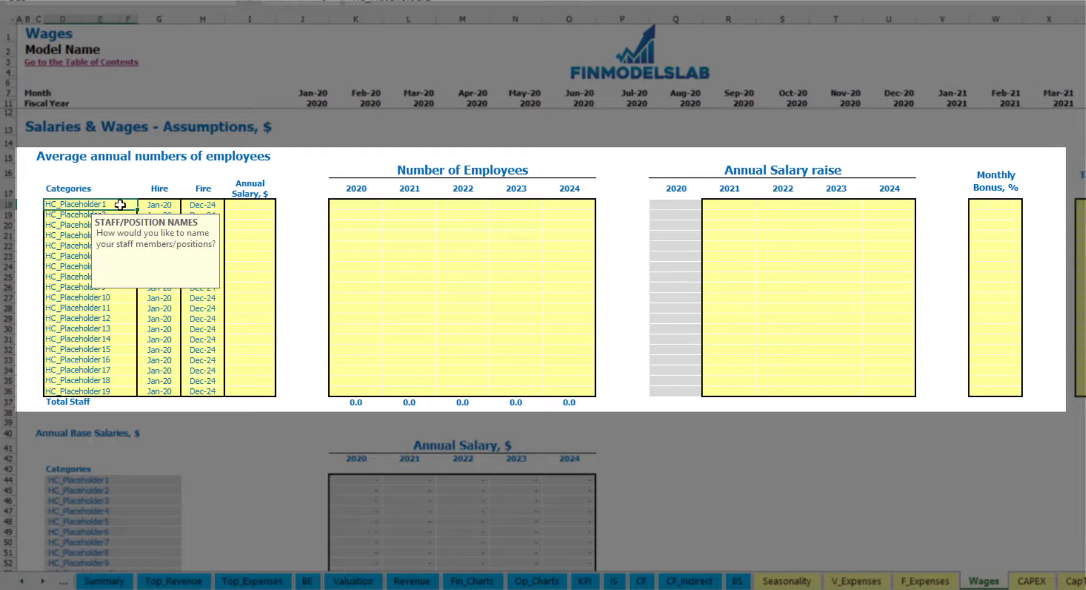
type("CFO")
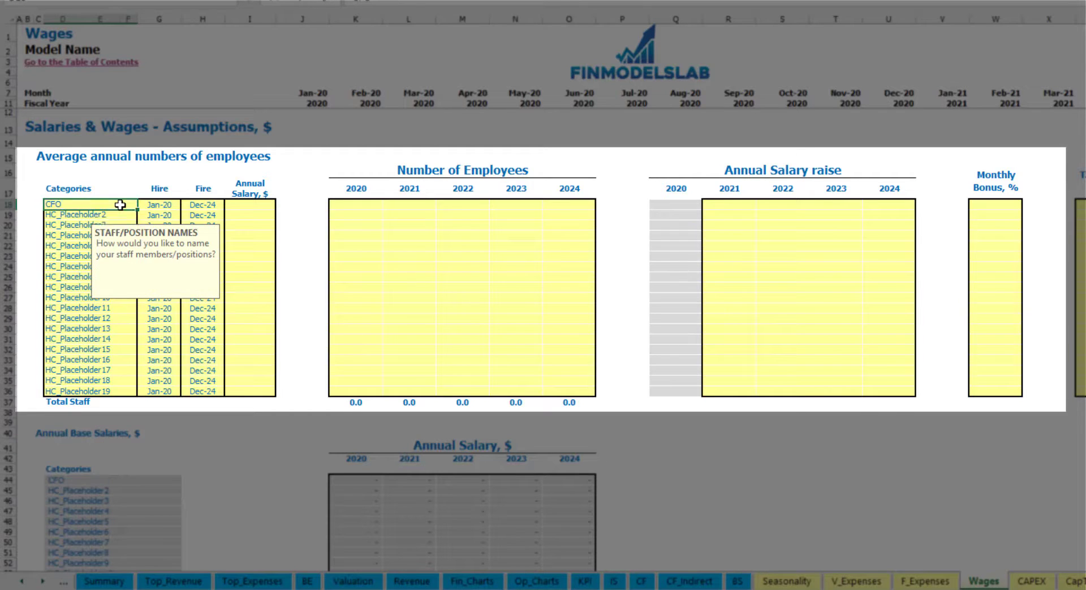
left_click(160, 205)
left_click(184, 205)
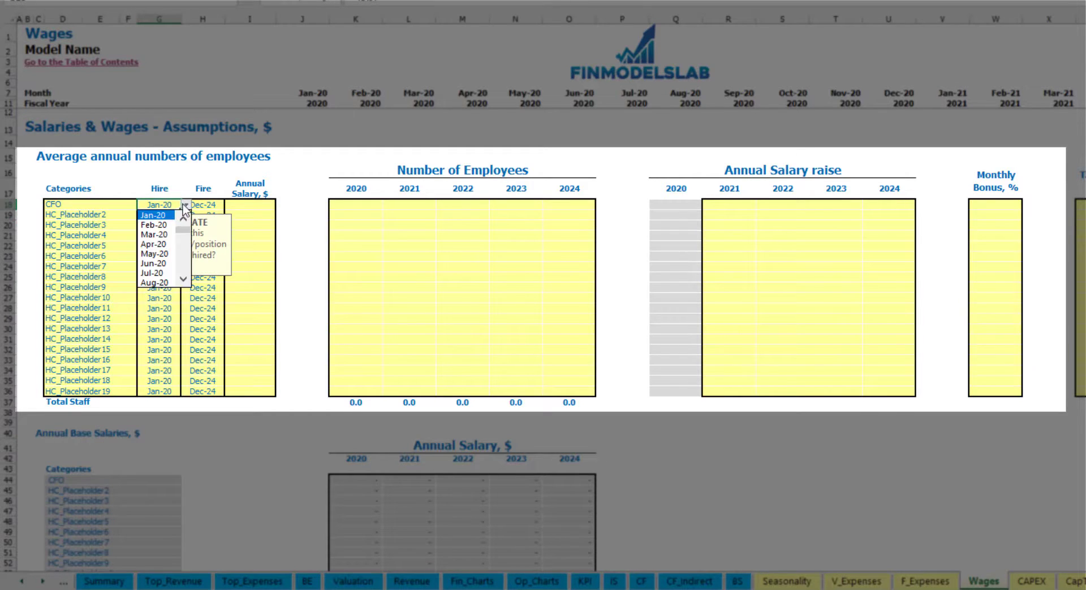
left_click(157, 235)
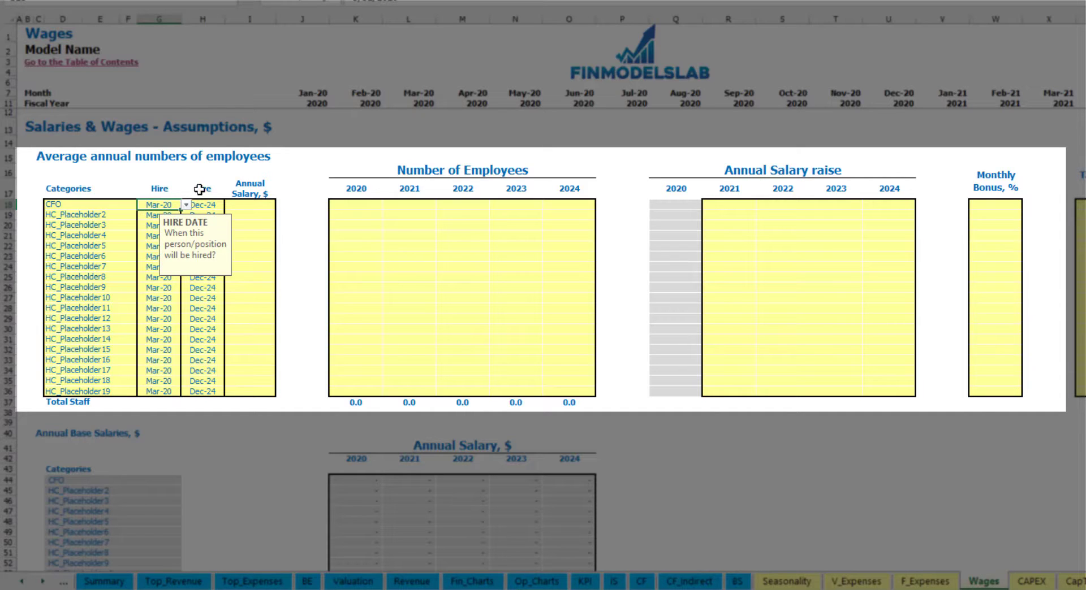
Set the CFO's annual salary to 50,000, keeping the fire date at Dec-24.
left_click(210, 203)
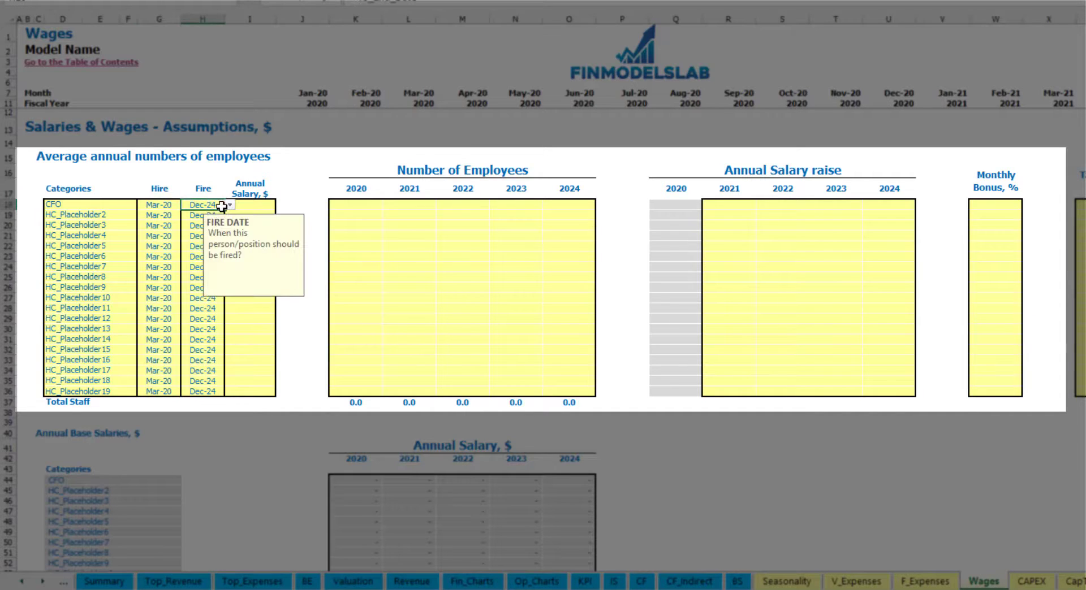
left_click(254, 207)
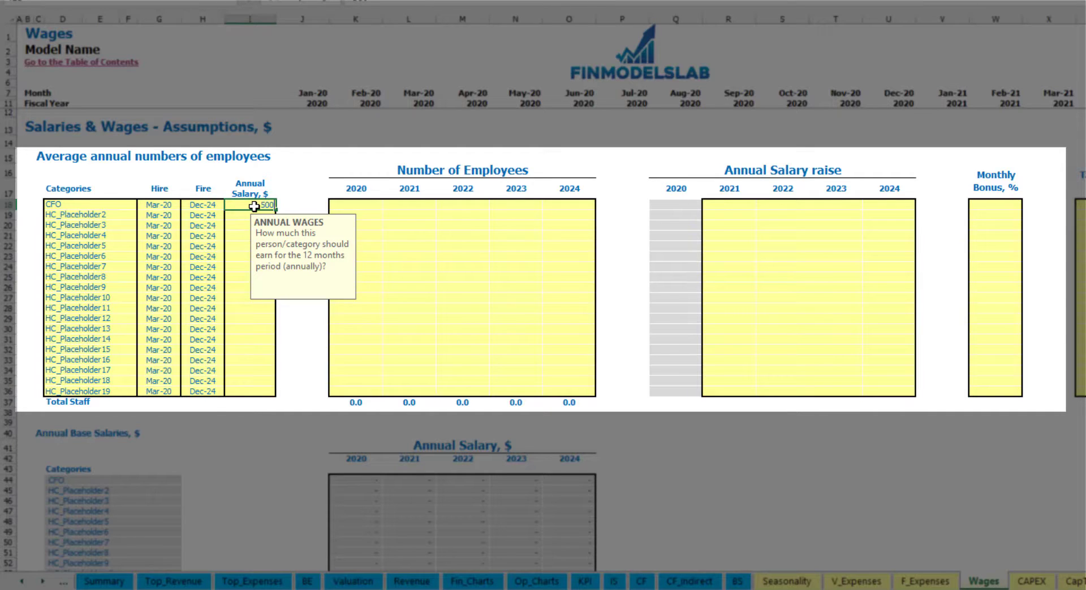
key("Return")
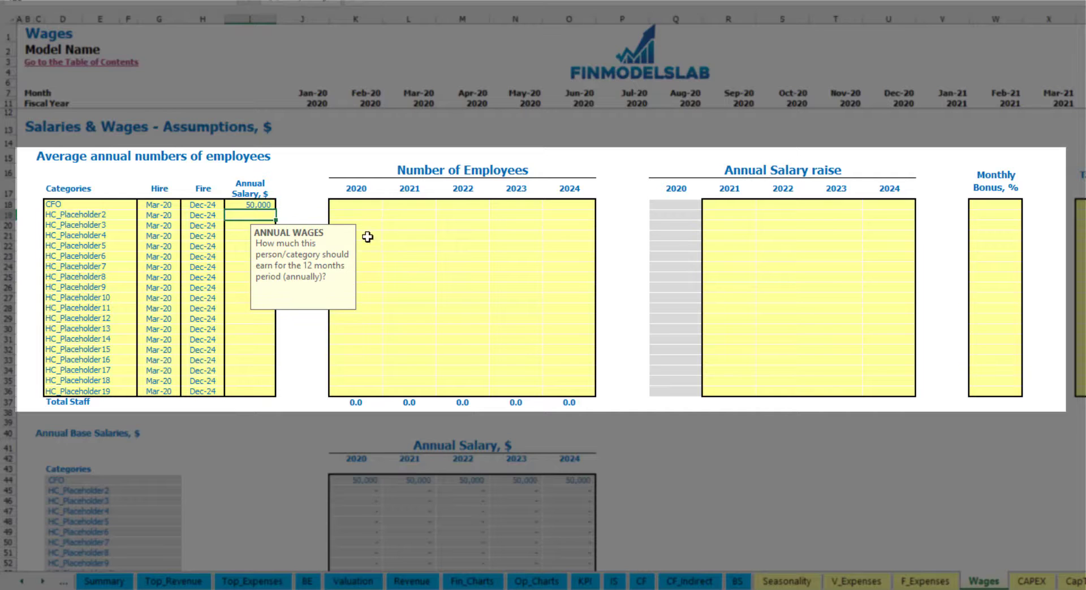
Enter 1 employee for the CFO position in each year from 2020 to 2024.
left_click(371, 207)
key("1")
key("Tab")
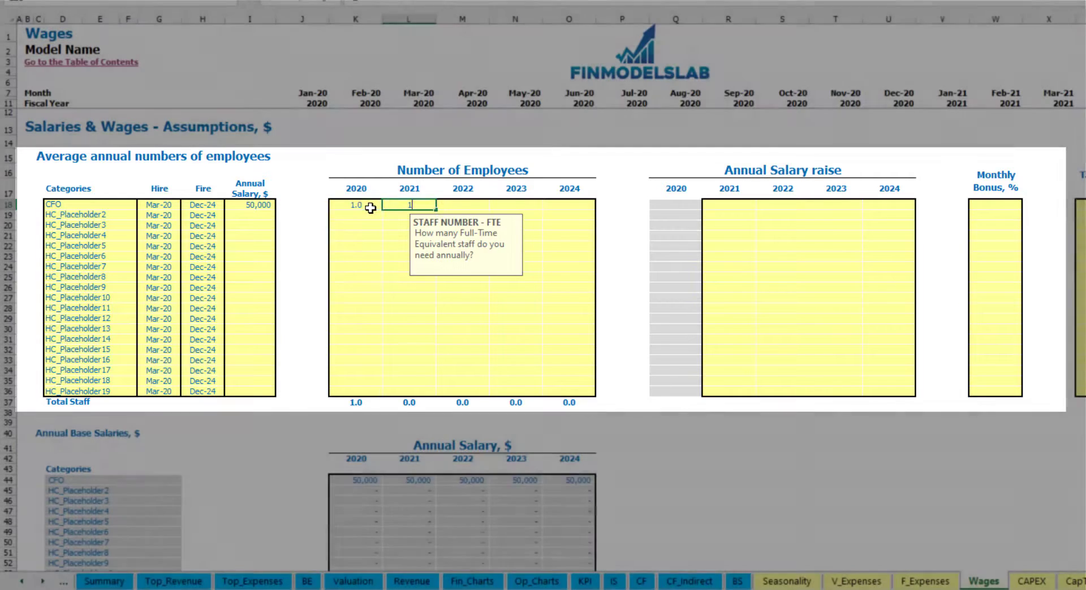
key("1")
key("Tab")
type("1")
key("Tab")
type("1")
key("Tab")
type("1")
key("Tab")
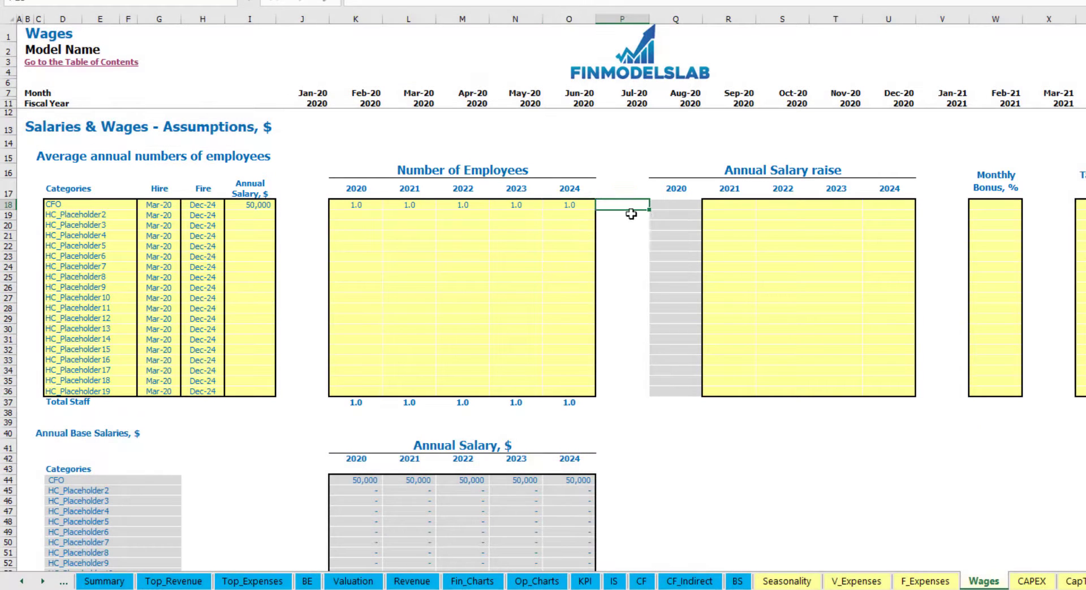
Examine the CFO's monthly headcount in the Total Staff Numbers table across the forecast months.
scroll(630, 303, "down", 4)
scroll(645, 281, "up", 4)
scroll(509, 365, "down", 13)
left_click(424, 283)
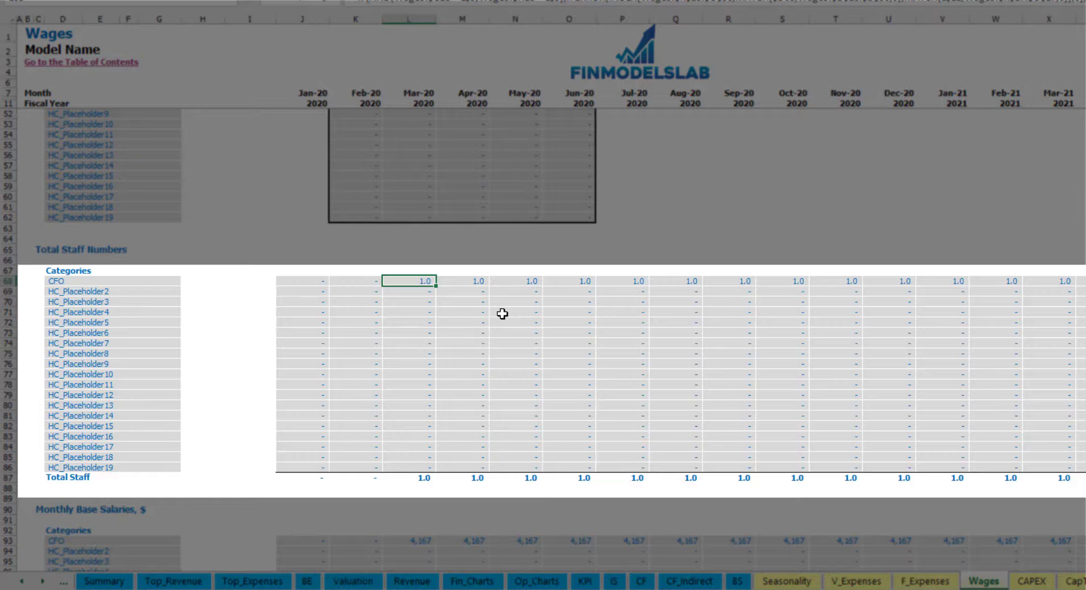
scroll(503, 314, "right", 10)
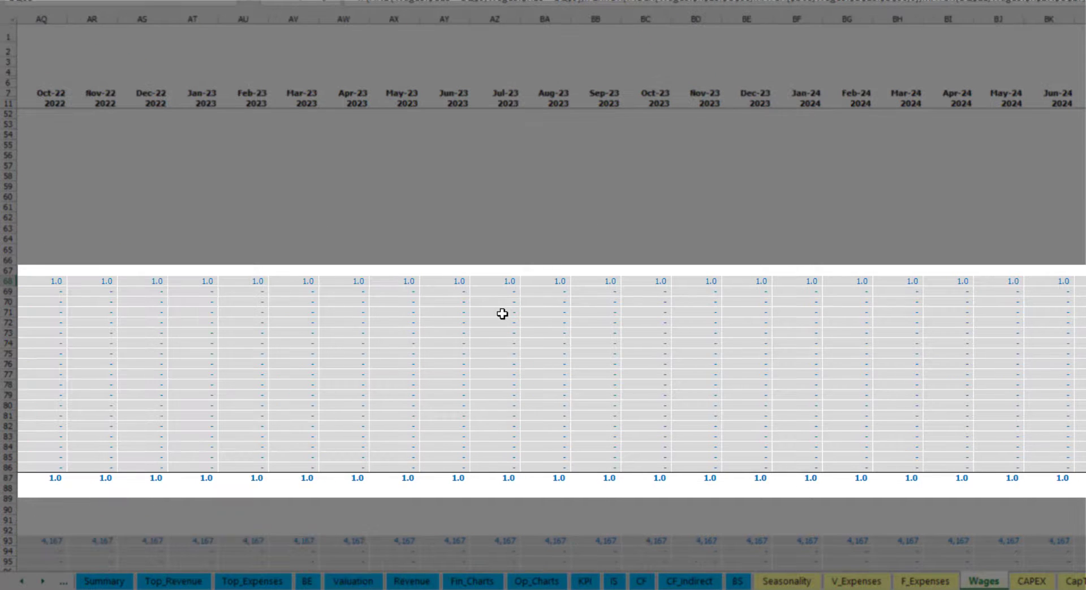
scroll(503, 314, "left", 15)
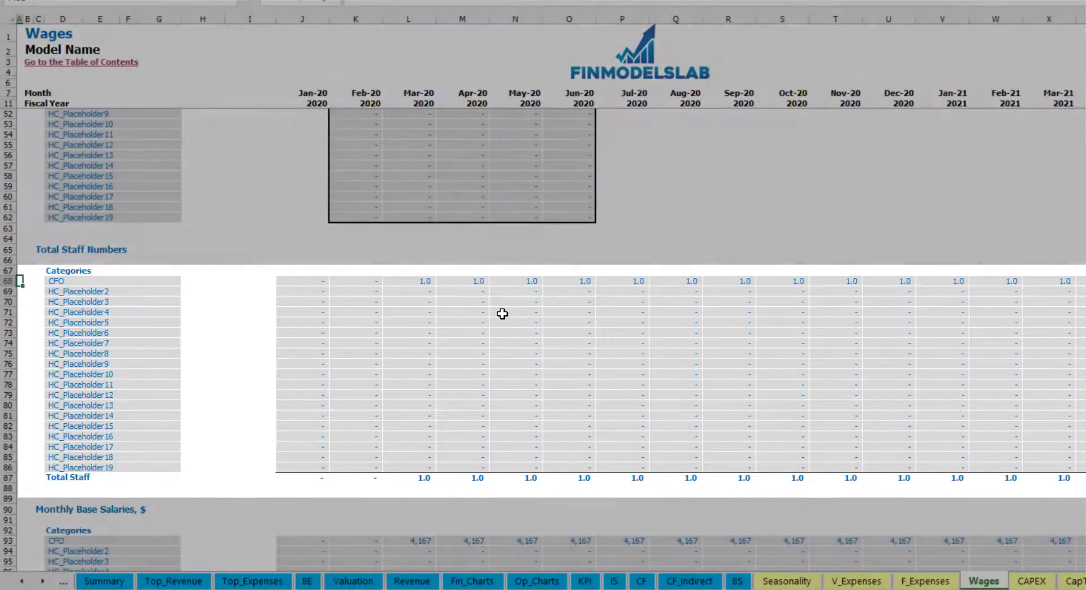
scroll(502, 313, "up", 13)
Set the CFO's annual salary raise to 5% for 2021 and copy it to 2022 through 2024.
left_click(734, 206)
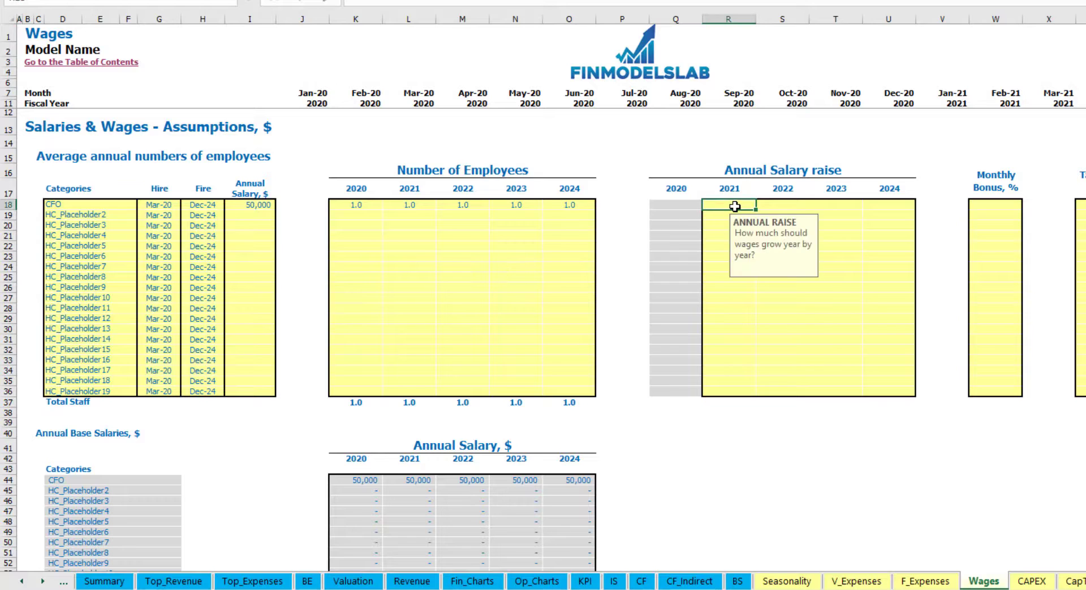
key("ctrl+c")
key("Right")
key("shift+Right")
key("shift+Right")
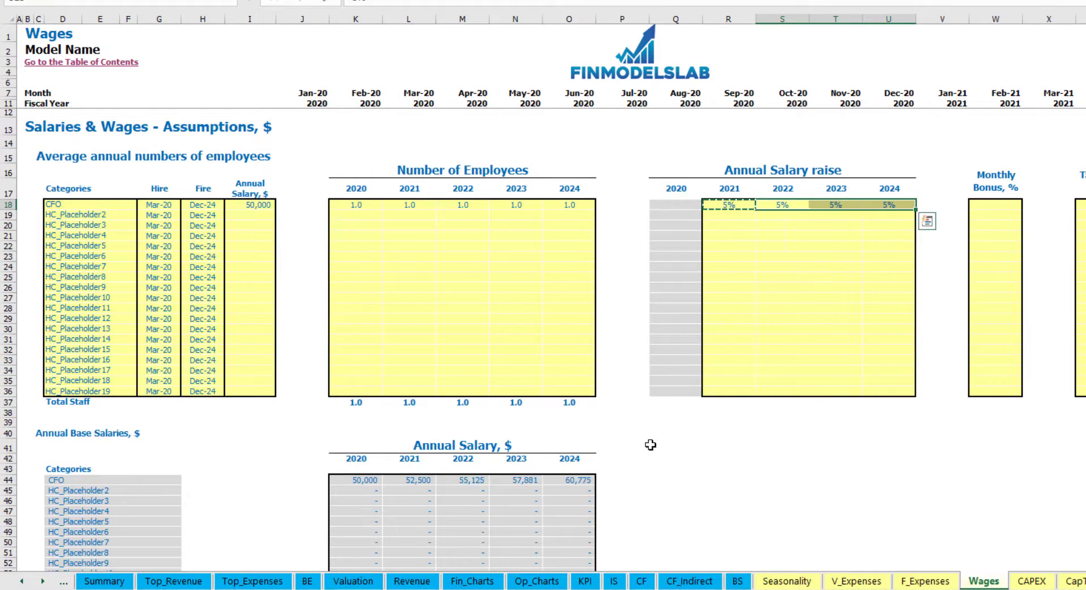
key("ctrl+v")
Compare the CFO's yearly figures in the Annual Base Salaries table with the salary and raise inputs.
left_click_drag(359, 482, 563, 480)
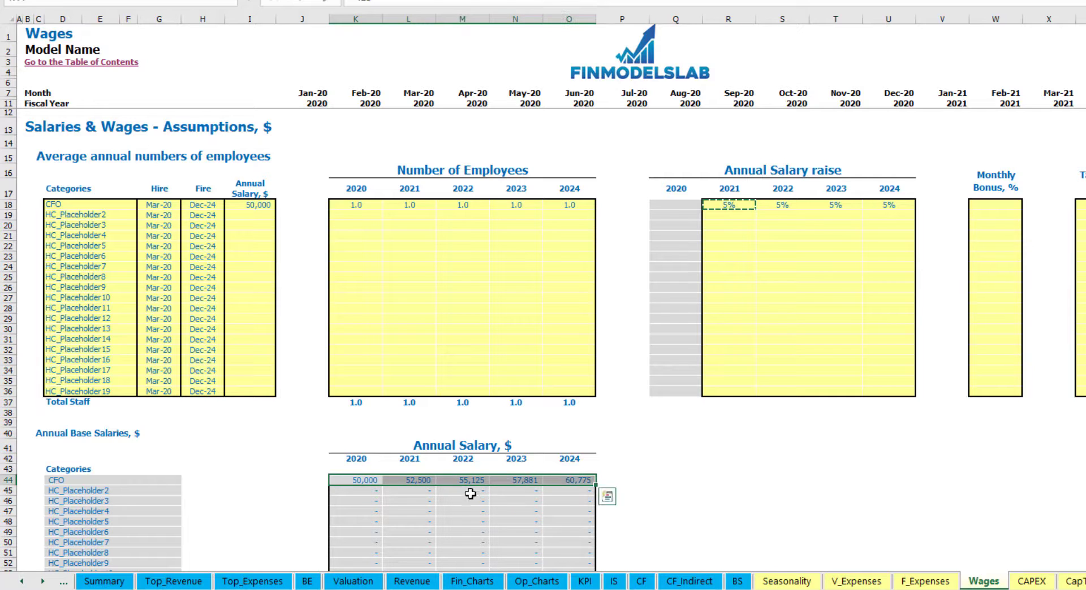
left_click(418, 491)
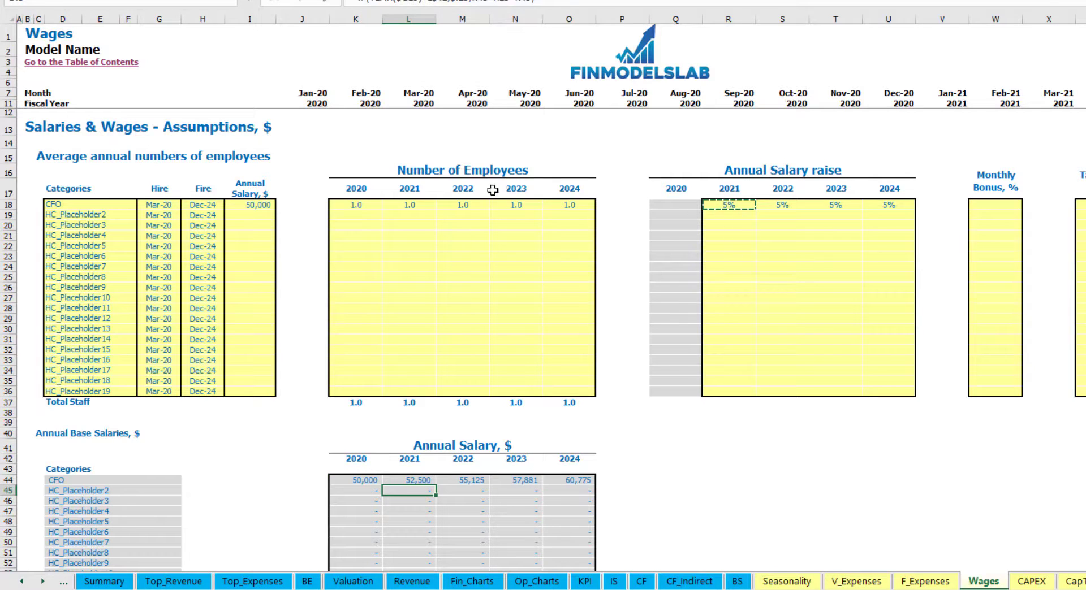
left_click(259, 206)
left_click_drag(743, 207, 884, 207)
left_click(407, 480)
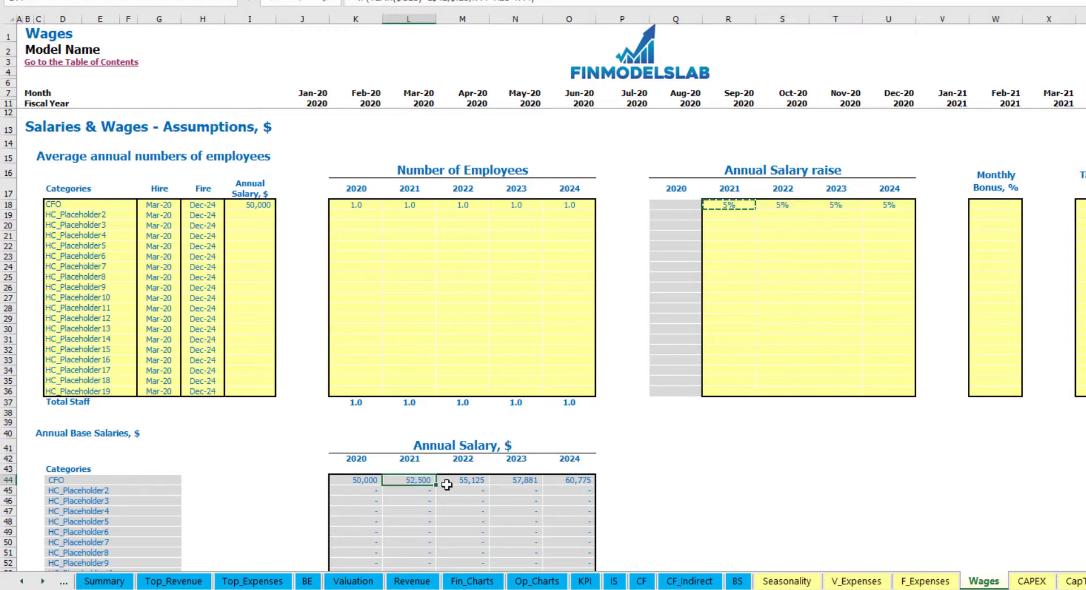
Set the CFO's monthly bonus to 10% and fill in the CFO's tax rate.
left_click(999, 205)
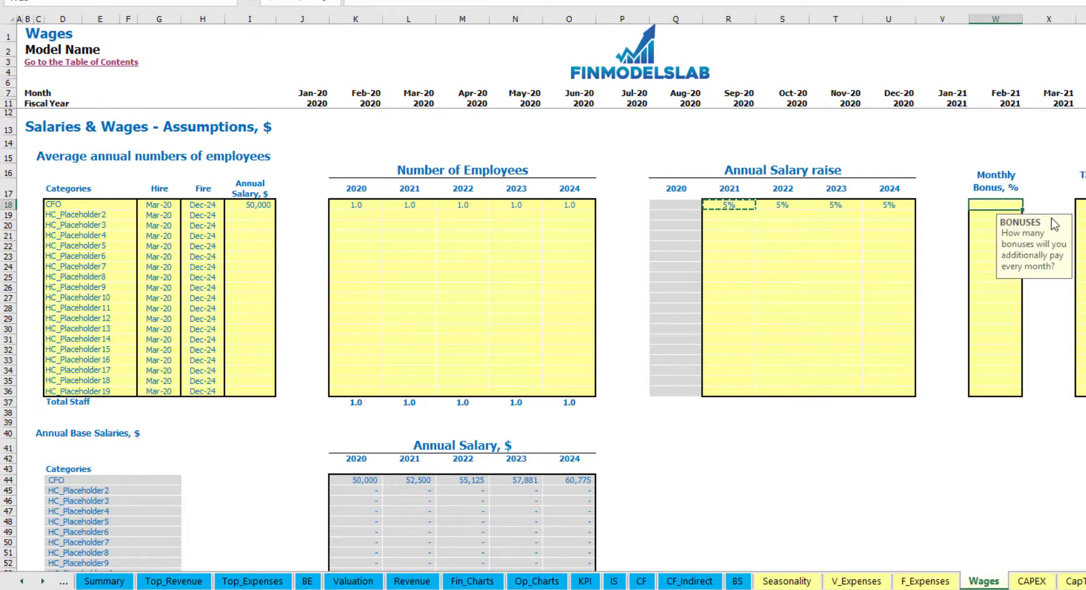
type("10%")
key("Return")
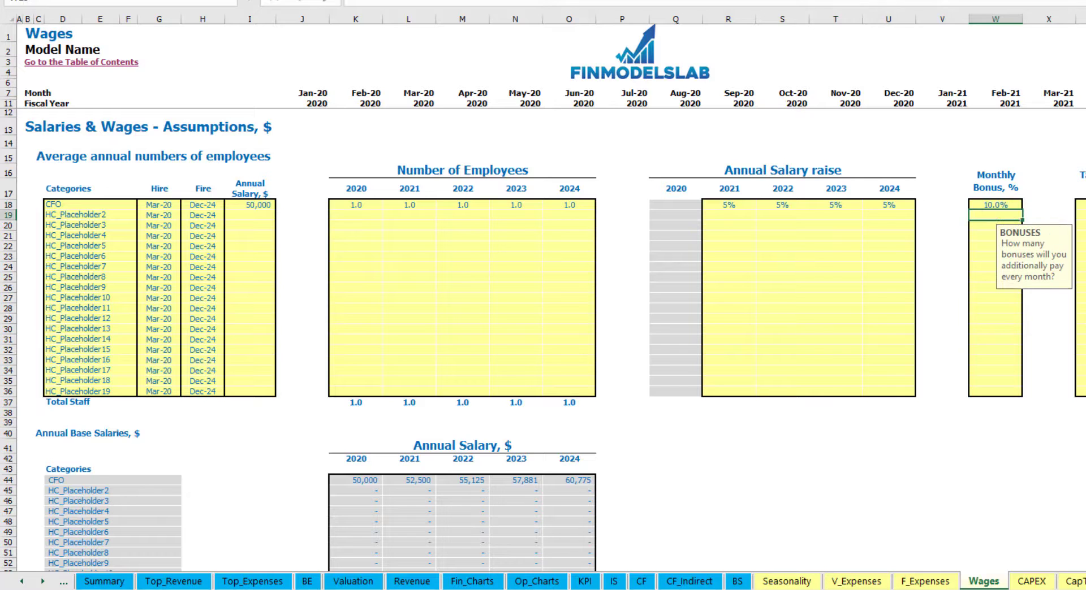
left_click(1081, 206)
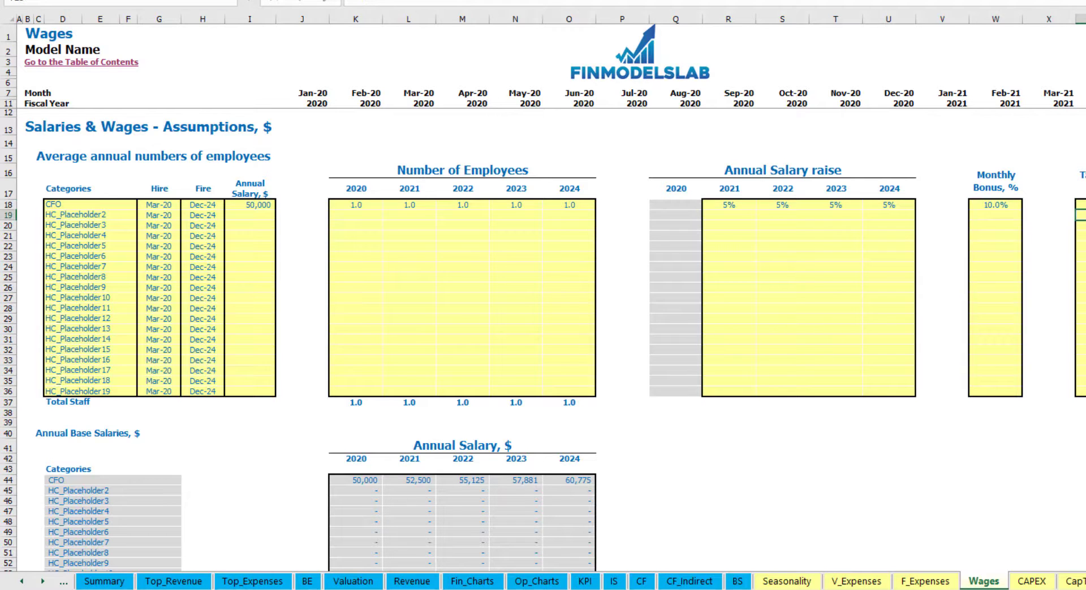
Examine the CFO rows in the Monthly Base Salaries, Monthly Bonus and Monthly Base Taxes tables.
scroll(464, 336, "down", 11)
scroll(389, 400, "down", 3)
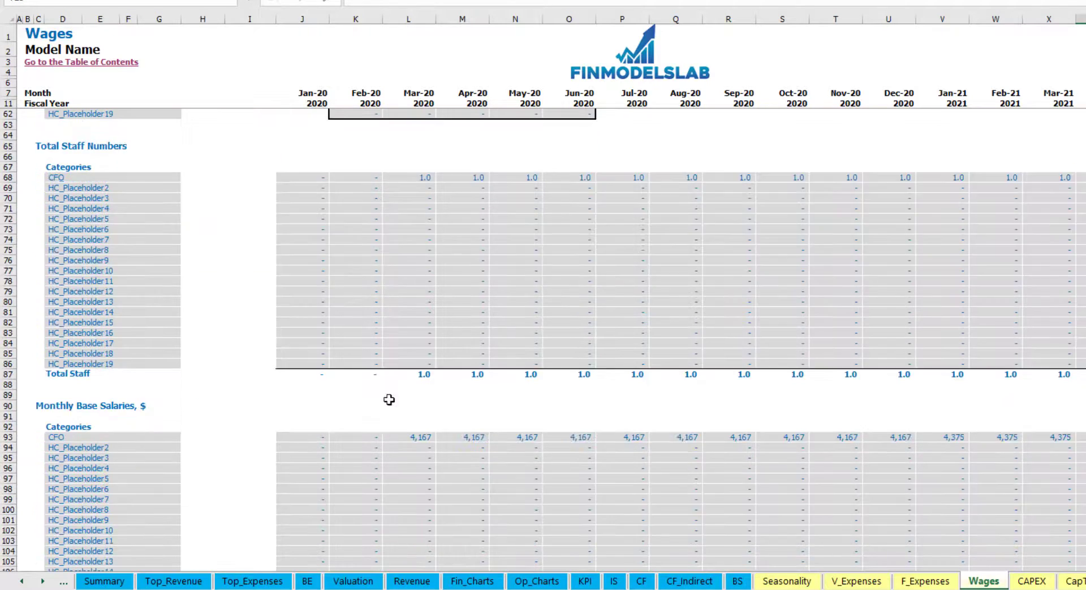
scroll(23, 447, "down", 3)
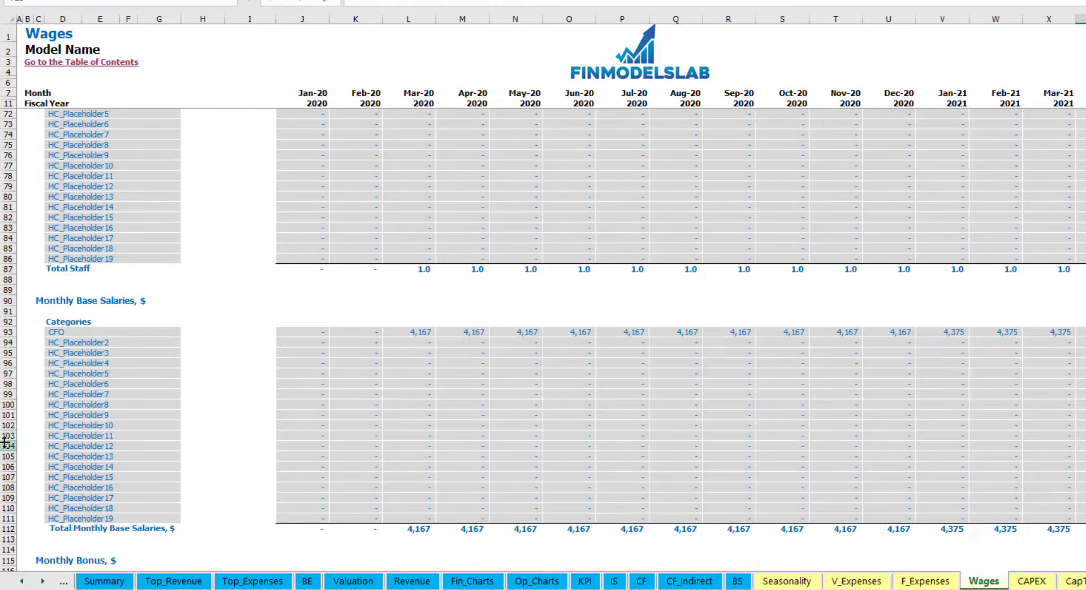
left_click(9, 332)
left_click(425, 331)
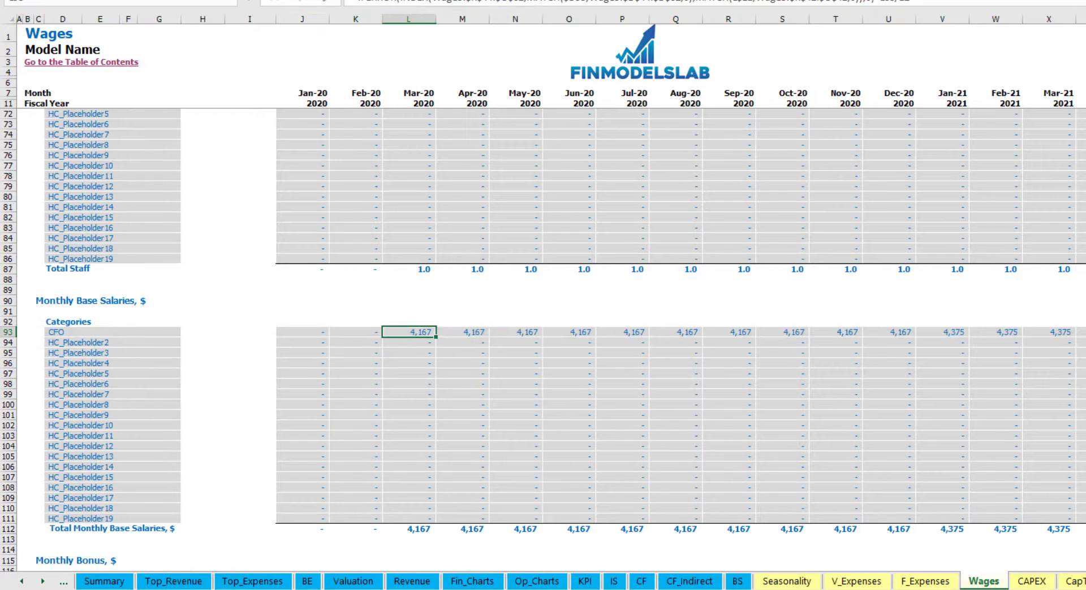
scroll(89, 392, "down", 6)
left_click(9, 384)
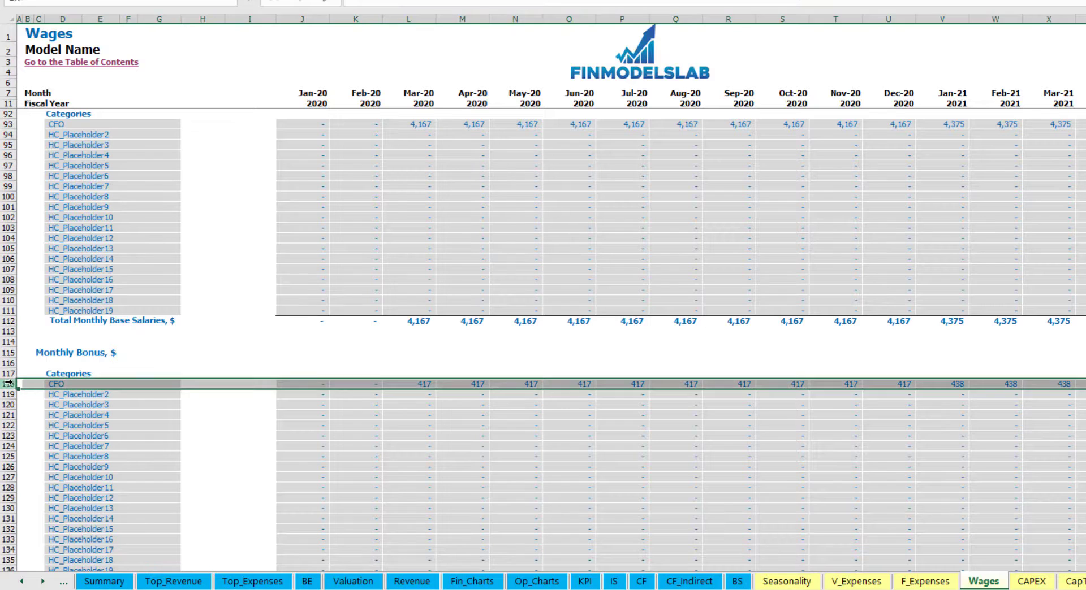
left_click(424, 384)
scroll(85, 399, "down", 3)
scroll(85, 400, "down", 3)
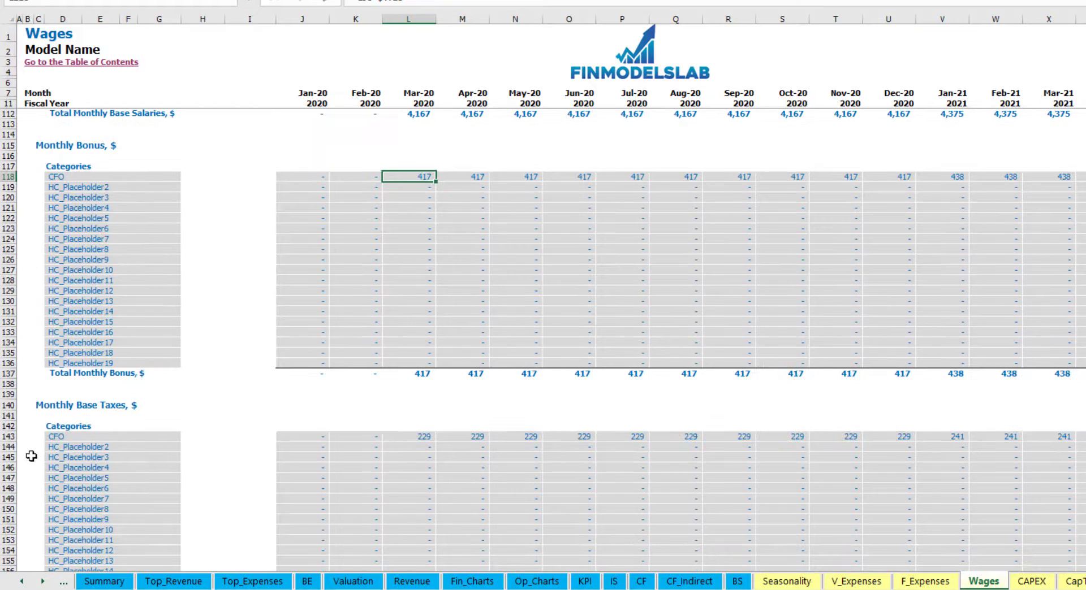
left_click(11, 438)
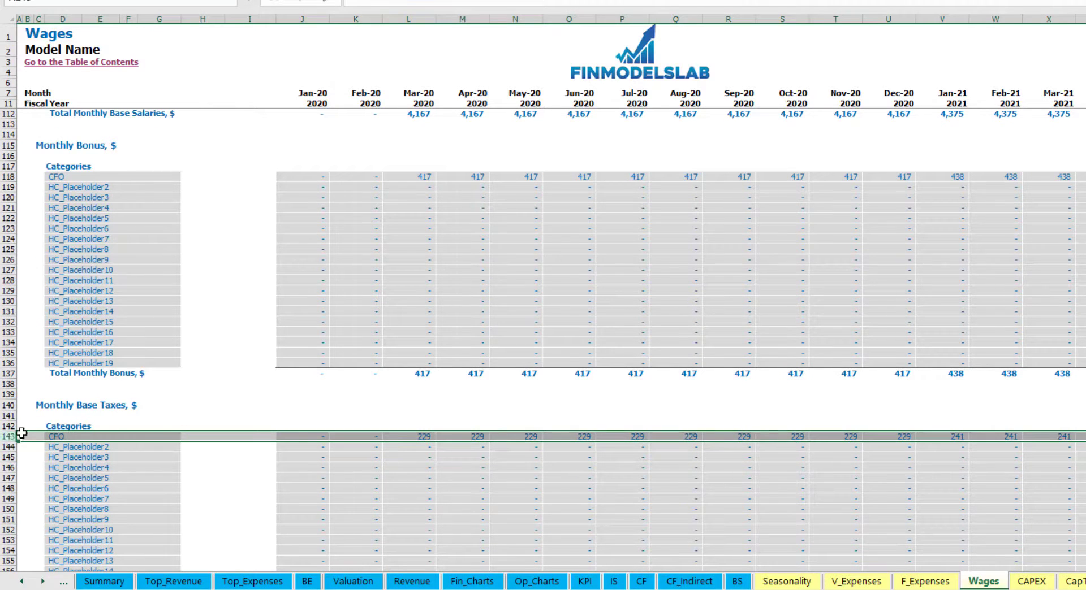
scroll(501, 414, "up", 20)
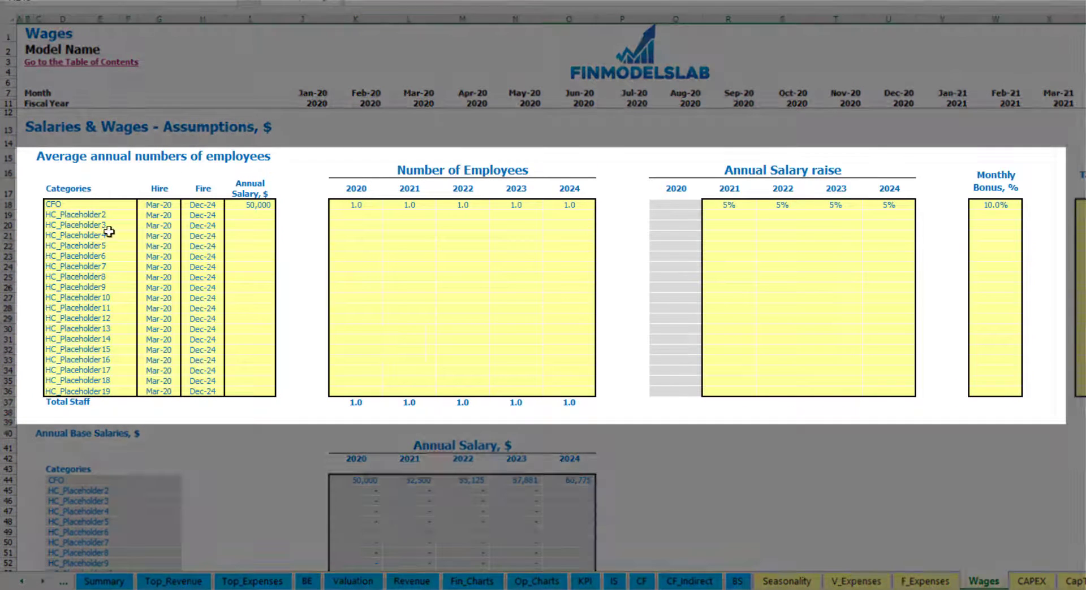
Name the second staff position "Admin HC" and set its hire date to Apr-20.
left_click(88, 213)
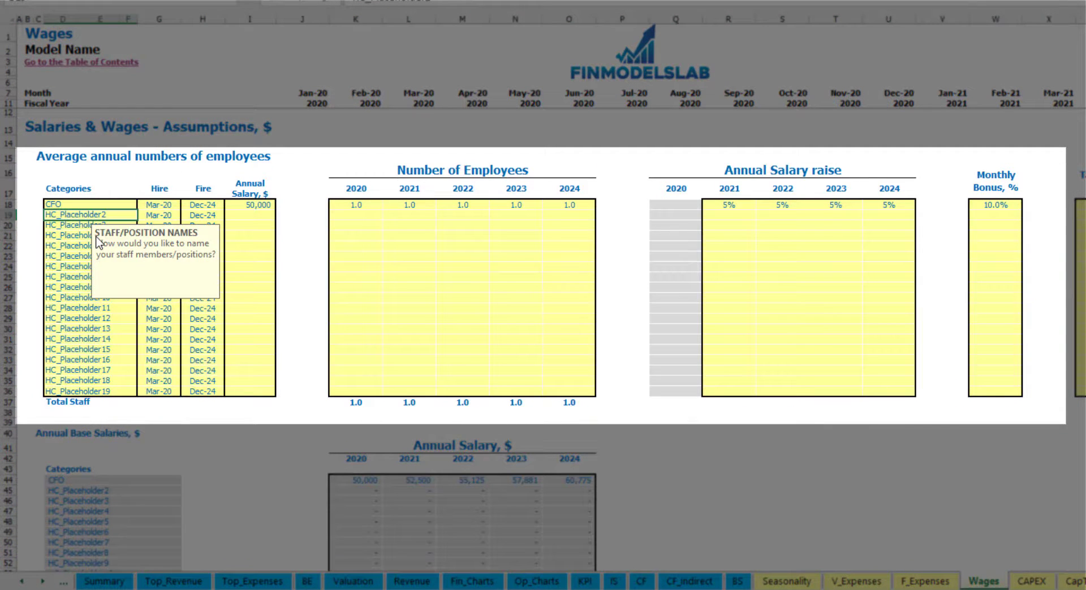
type("Admin HC")
key("Return")
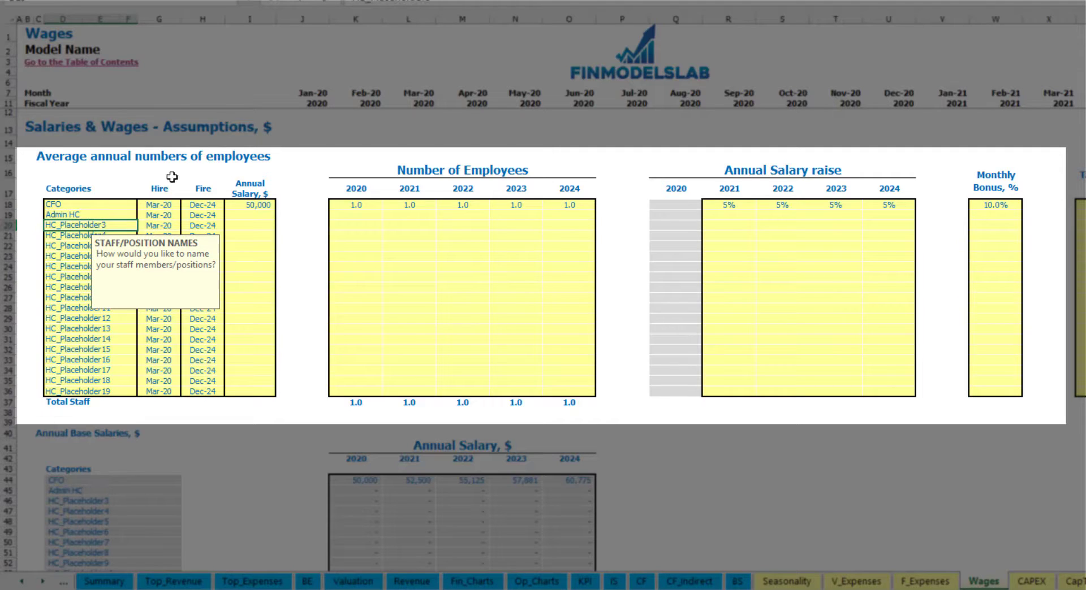
left_click(168, 212)
left_click(185, 215)
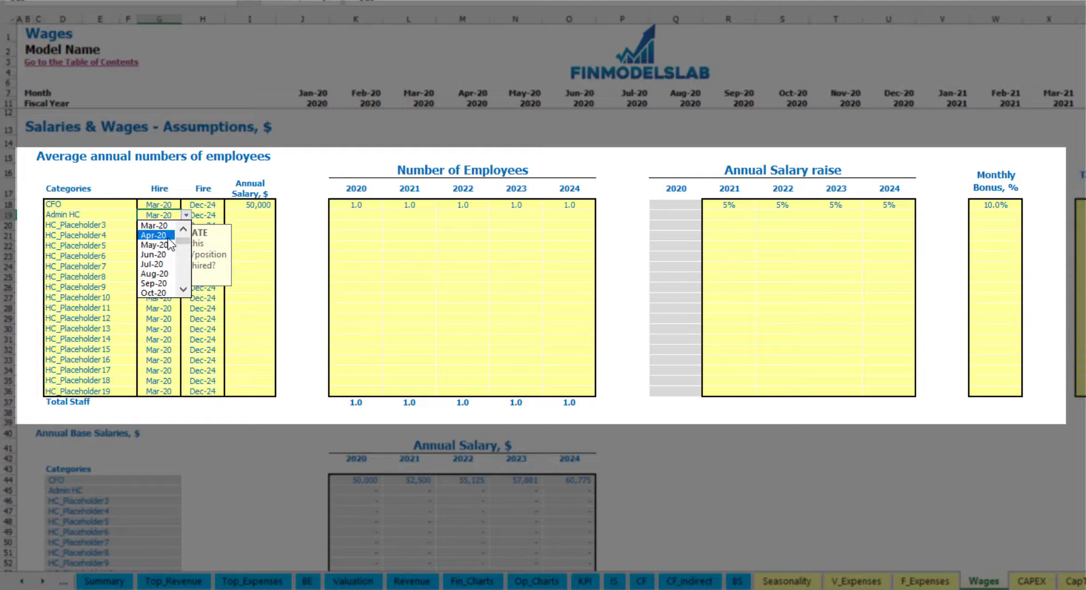
left_click(154, 235)
Set the Admin HC position's annual salary to 30,000.
left_click(213, 218)
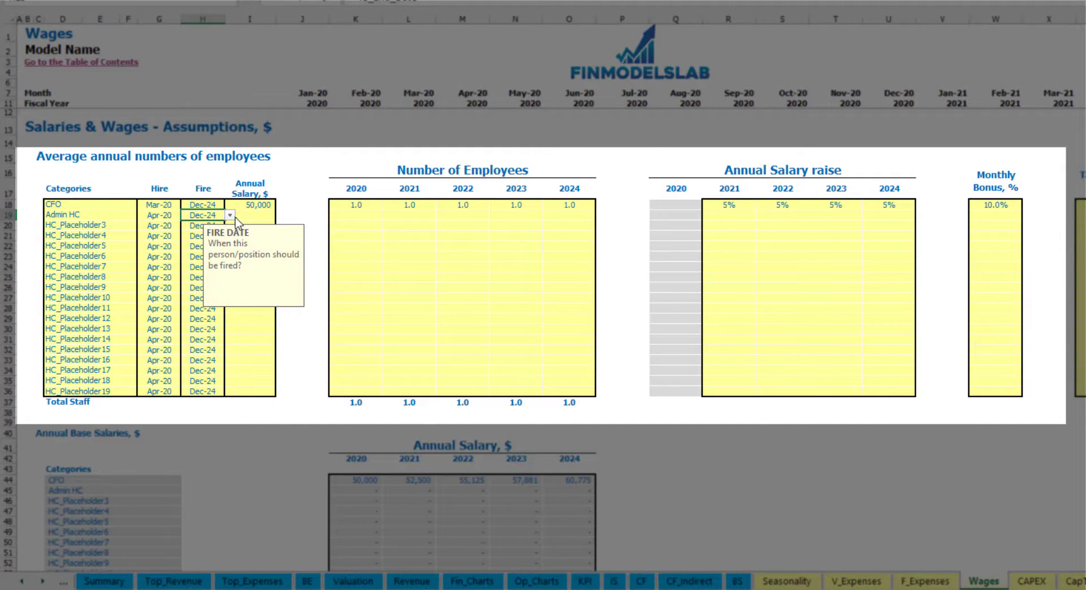
left_click(247, 215)
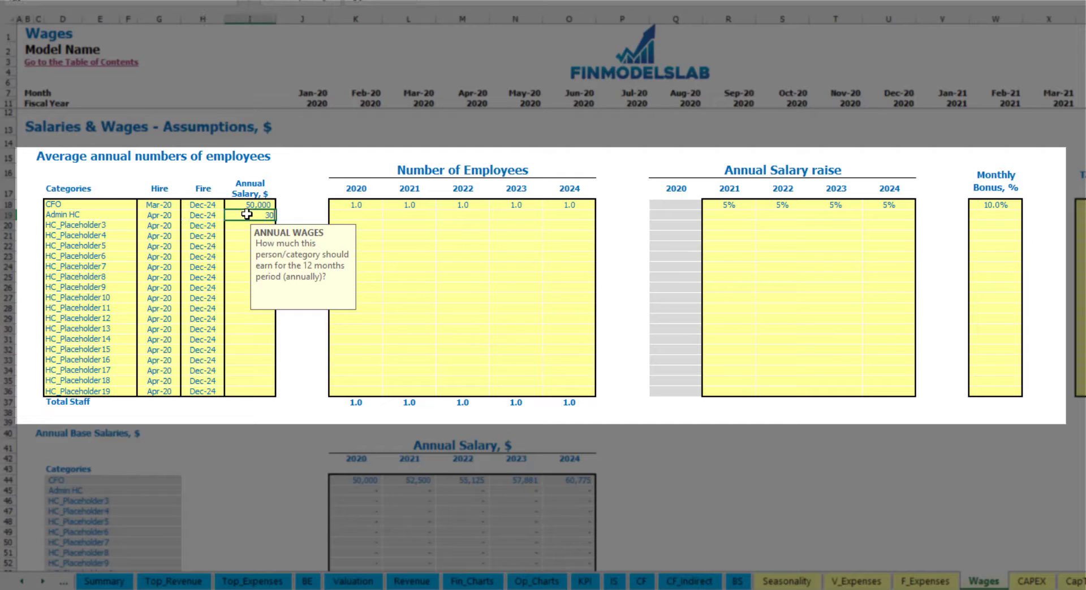
key("Return")
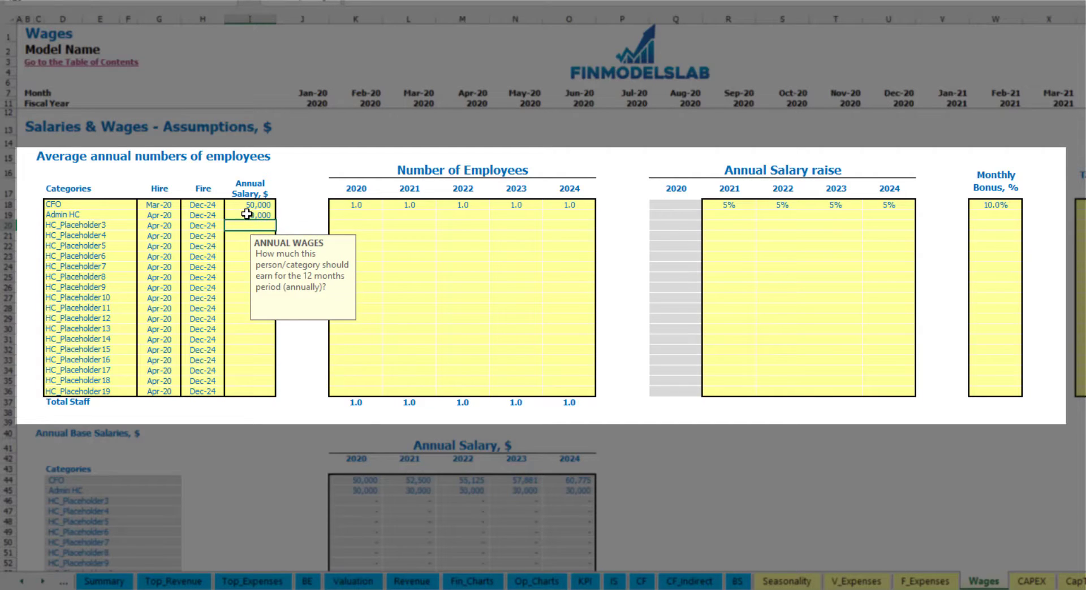
Enter Admin HC employee numbers of 2, 4, 6, 8 and 10 for the years 2020 through 2024.
left_click(366, 214)
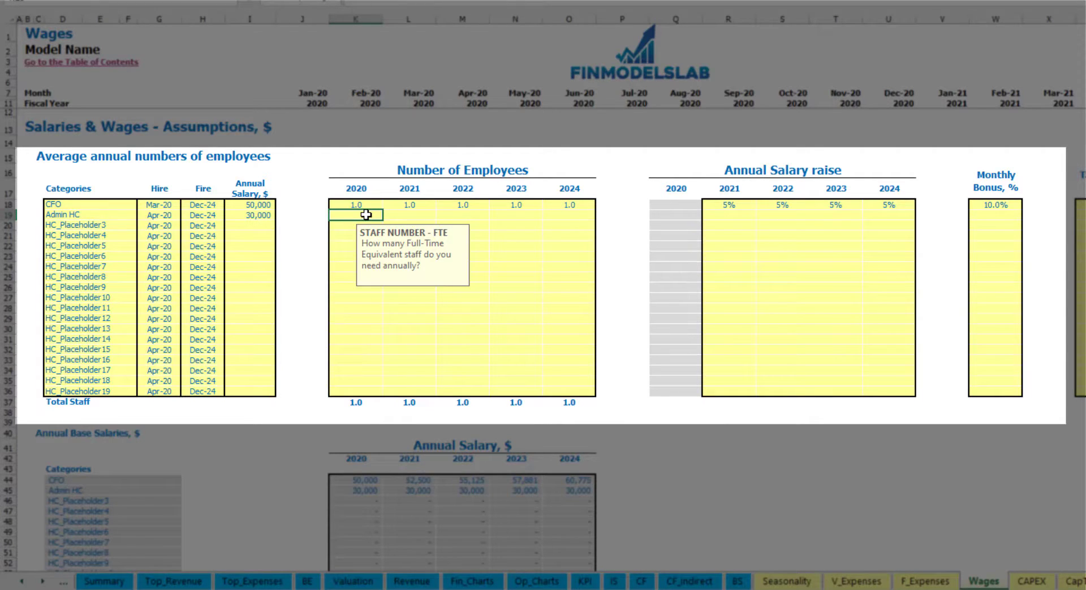
type("2")
key("Tab")
type("4")
key("Tab")
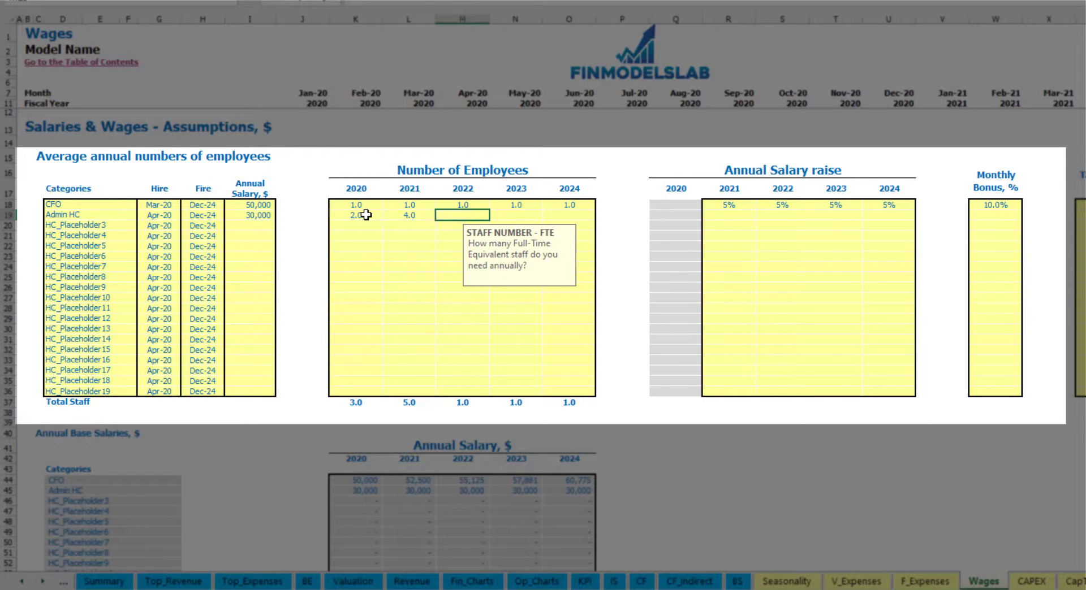
type("6")
key("Tab")
type("8")
key("Tab")
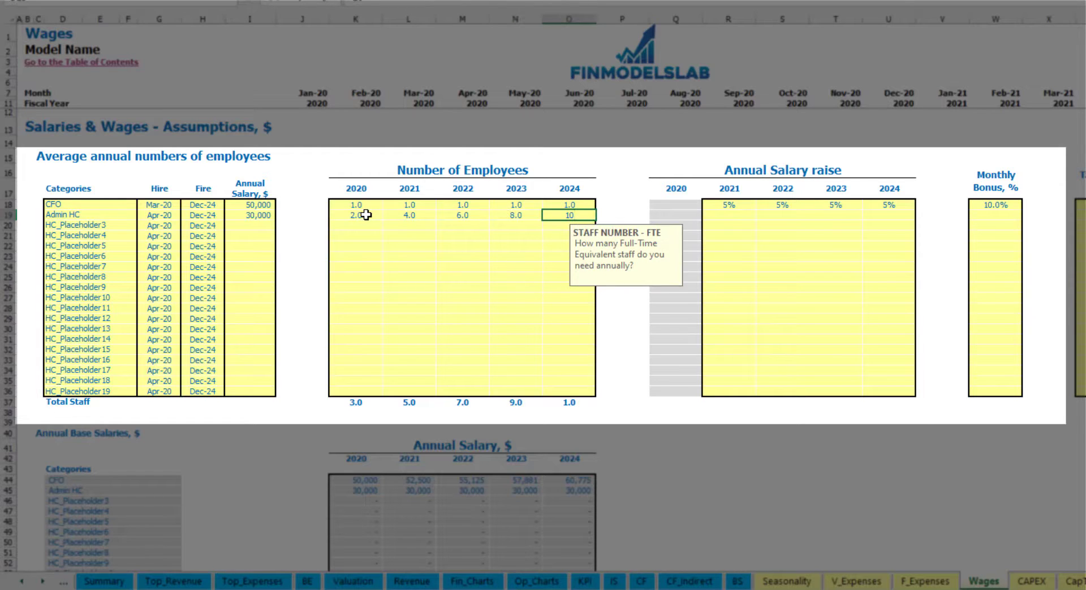
key("Tab")
Set the Admin HC annual salary raise to 3% for 2021 and copy it to 2022 through 2024.
left_click(725, 214)
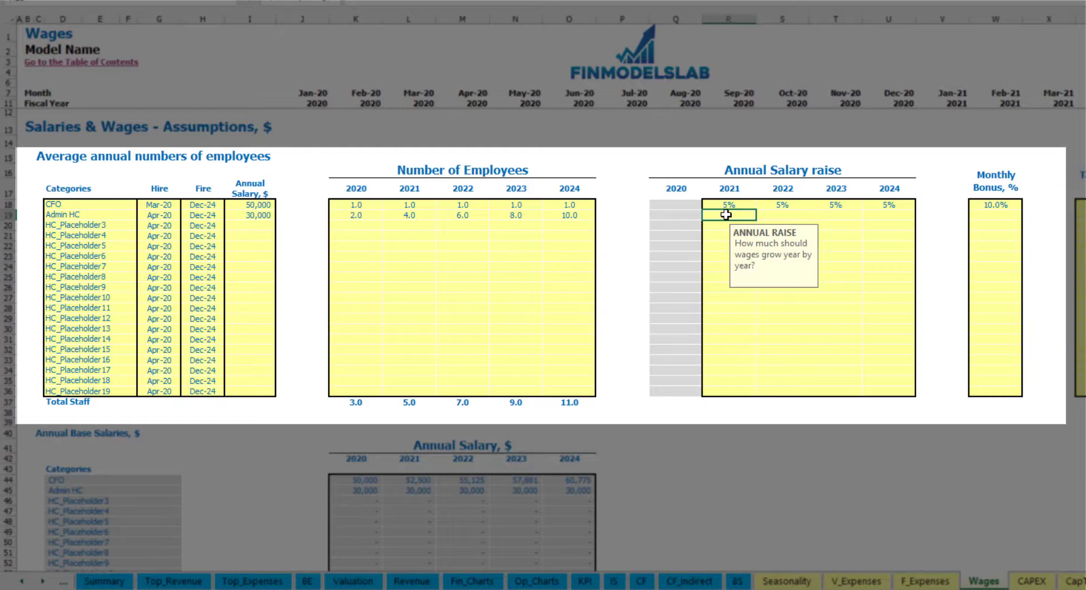
type("3")
key("ctrl+Return")
key("ctrl+c")
key("shift+Right")
key("shift+Right")
key("shift+Right")
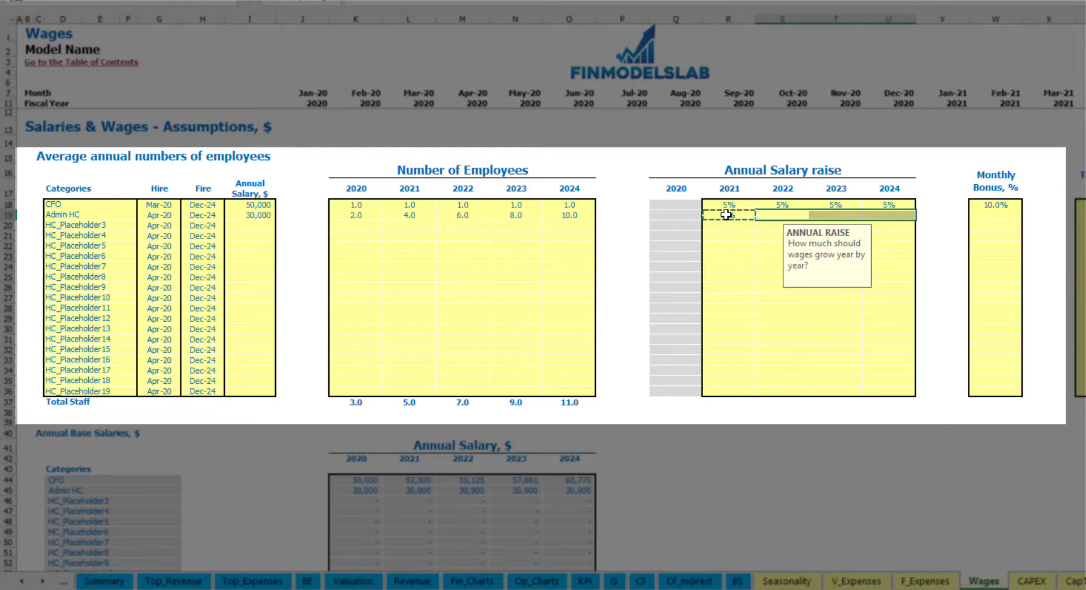
key("ctrl+v")
Set the Admin HC monthly bonus to 5% and fill in the position's tax rate.
left_click(1011, 219)
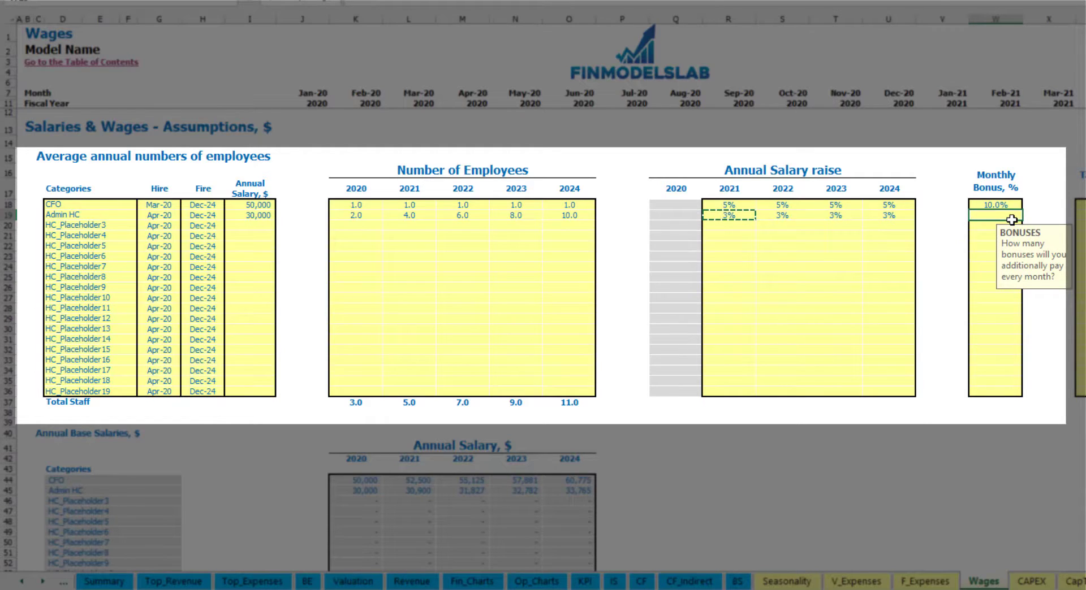
type("5")
key("Tab")
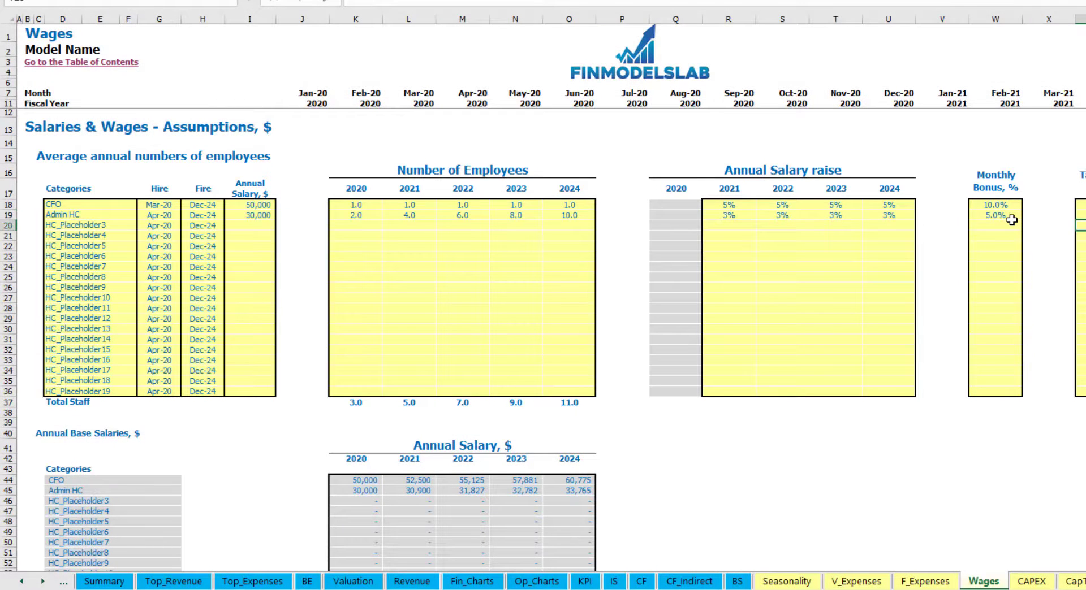
Examine the Admin HC row in the Total Staff Numbers table month by month from 2020 into the following years.
scroll(452, 333, "down", 3)
scroll(452, 334, "down", 10)
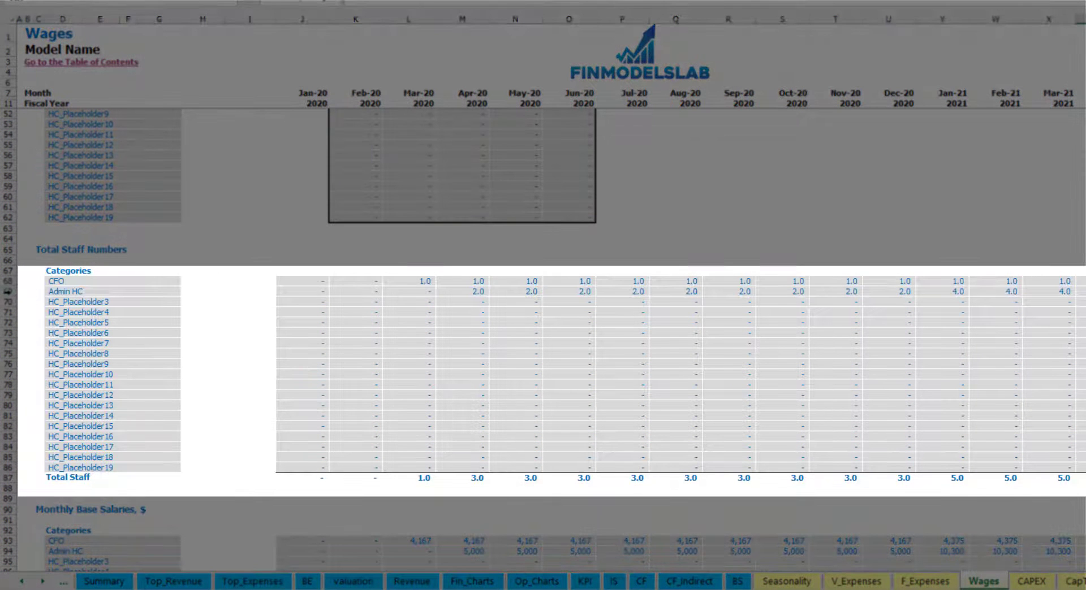
left_click(14, 291)
left_click(473, 291)
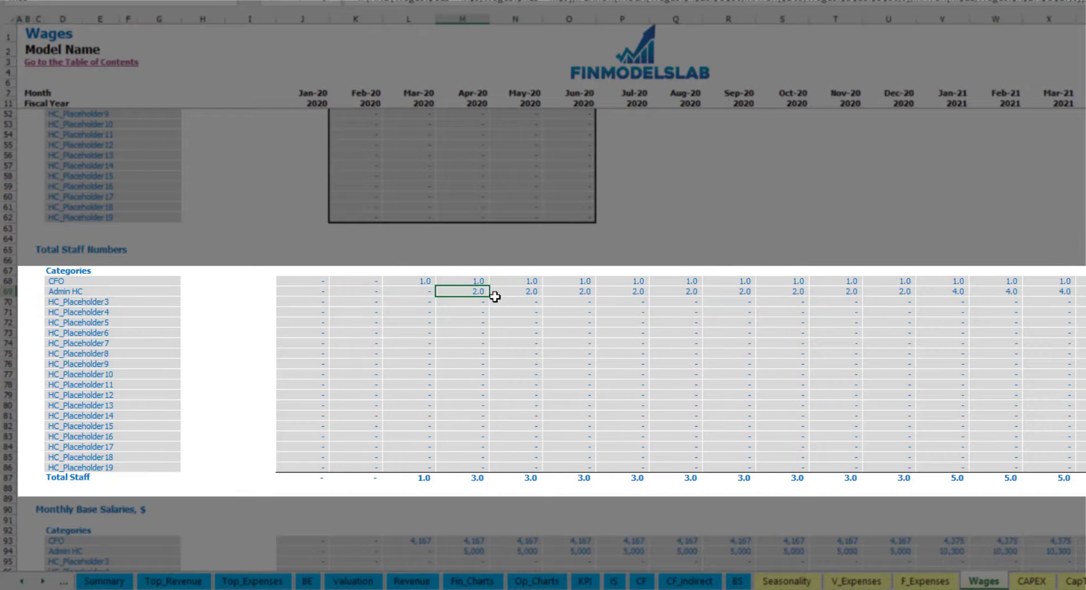
mouse_move(478, 293)
left_mouse_down()
mouse_move(878, 305)
mouse_move(897, 290)
left_mouse_up()
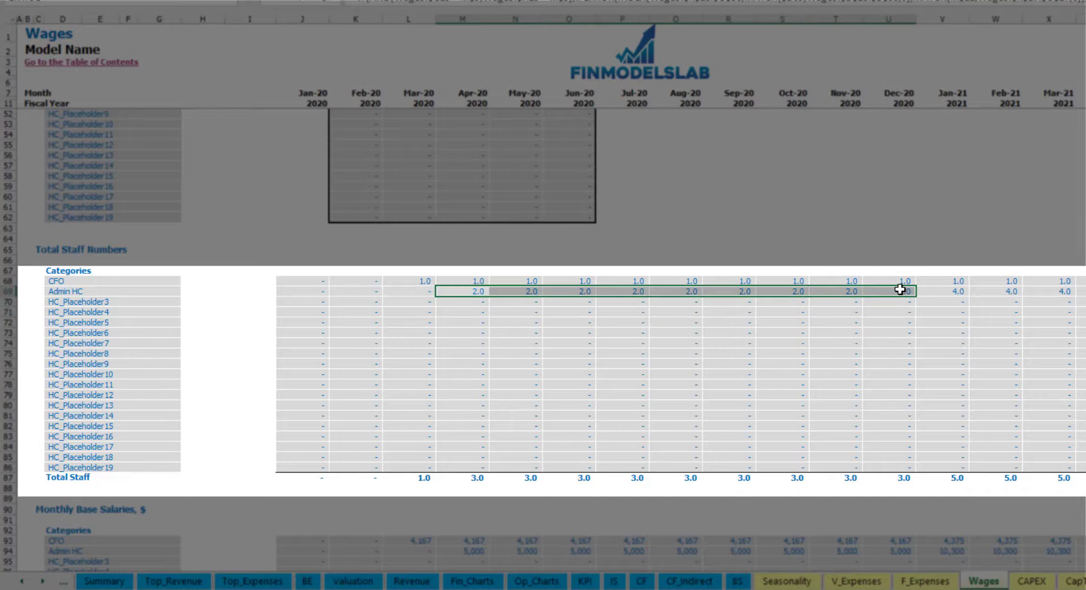
left_click(961, 294)
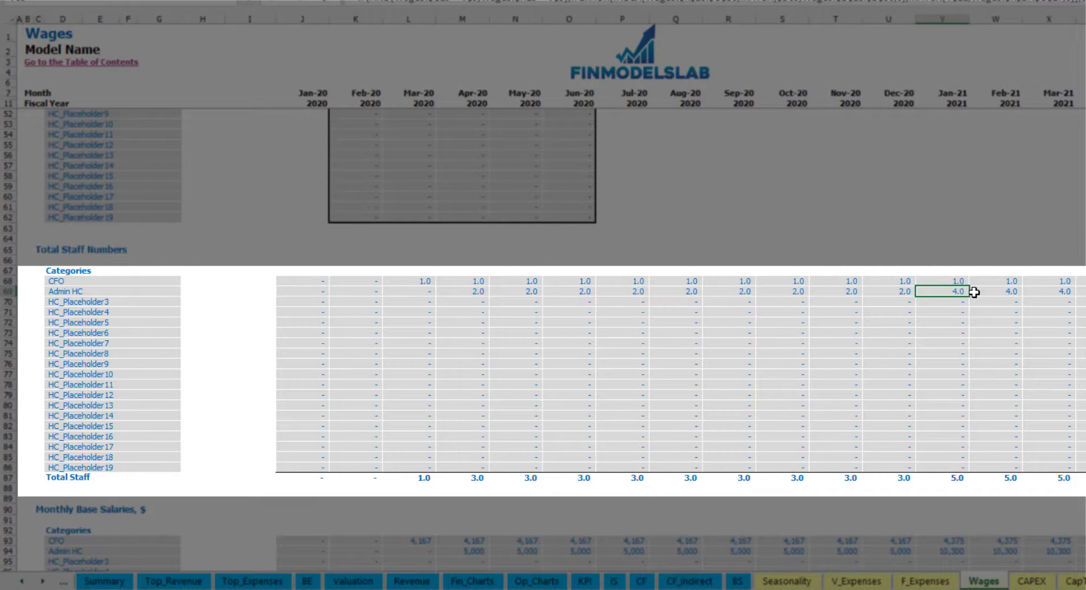
left_click_drag(963, 291, 1063, 292)
scroll(551, 339, "right", 8)
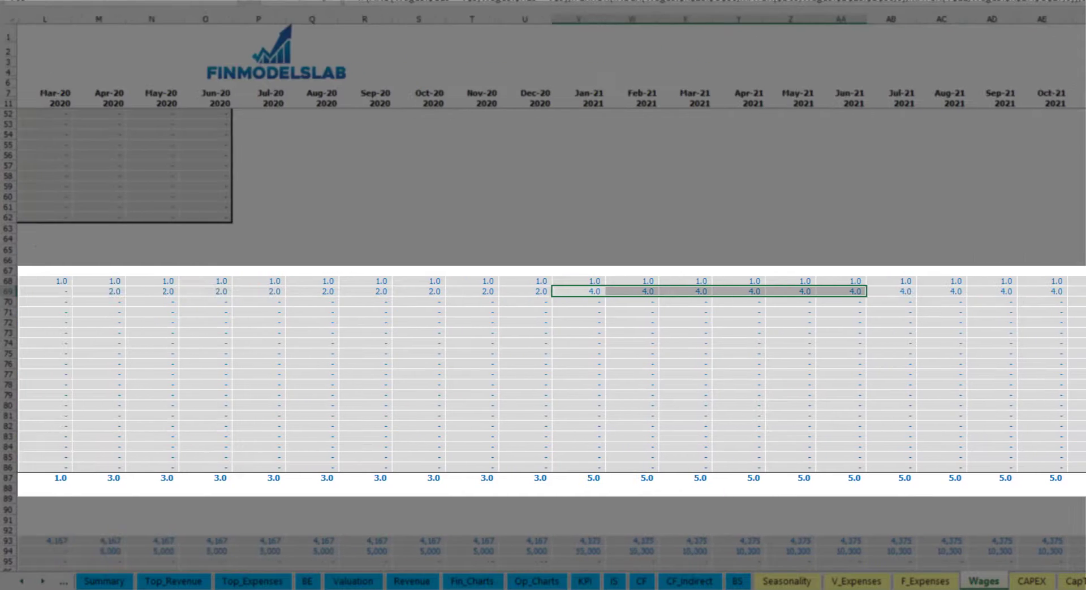
scroll(551, 339, "right", 3)
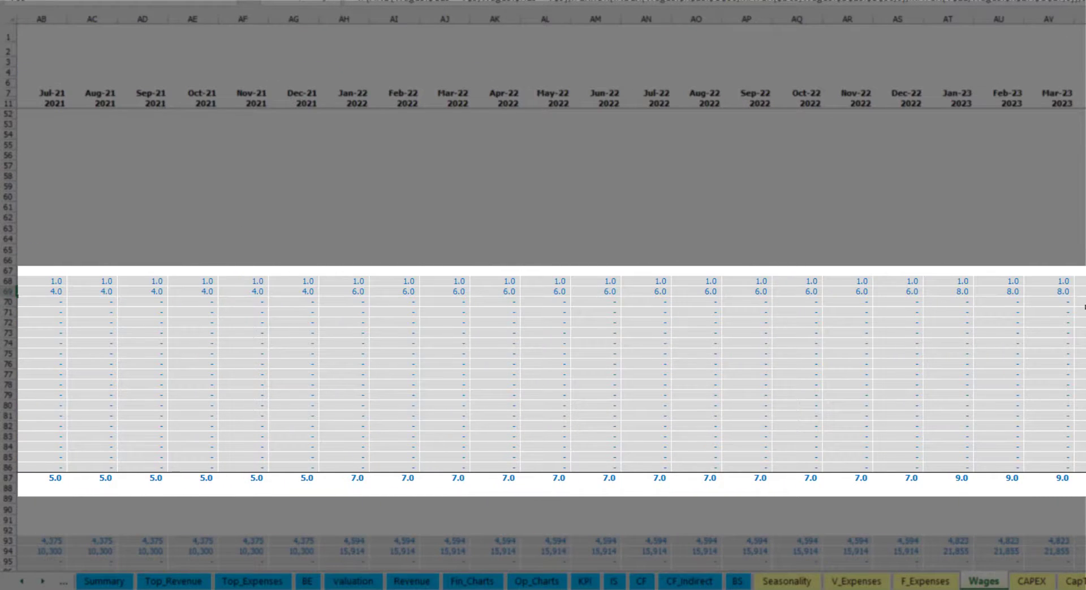
left_click(1080, 292)
scroll(984, 289, "right", 7)
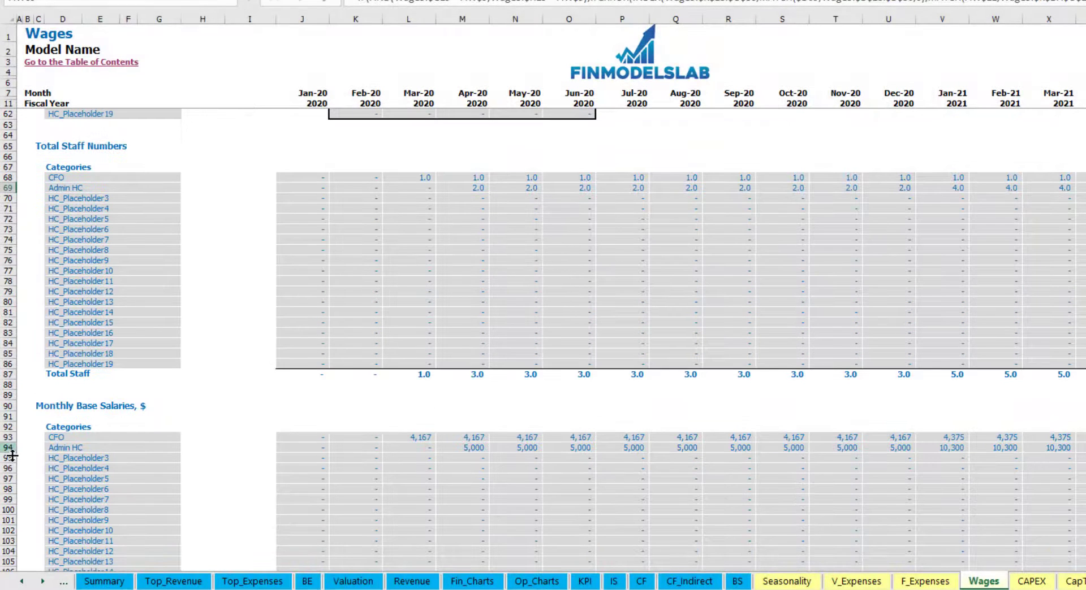
Compare the Admin HC monthly base salaries with its staff numbers, and review its monthly bonus and base tax rows.
left_click(8, 448)
left_click(464, 448)
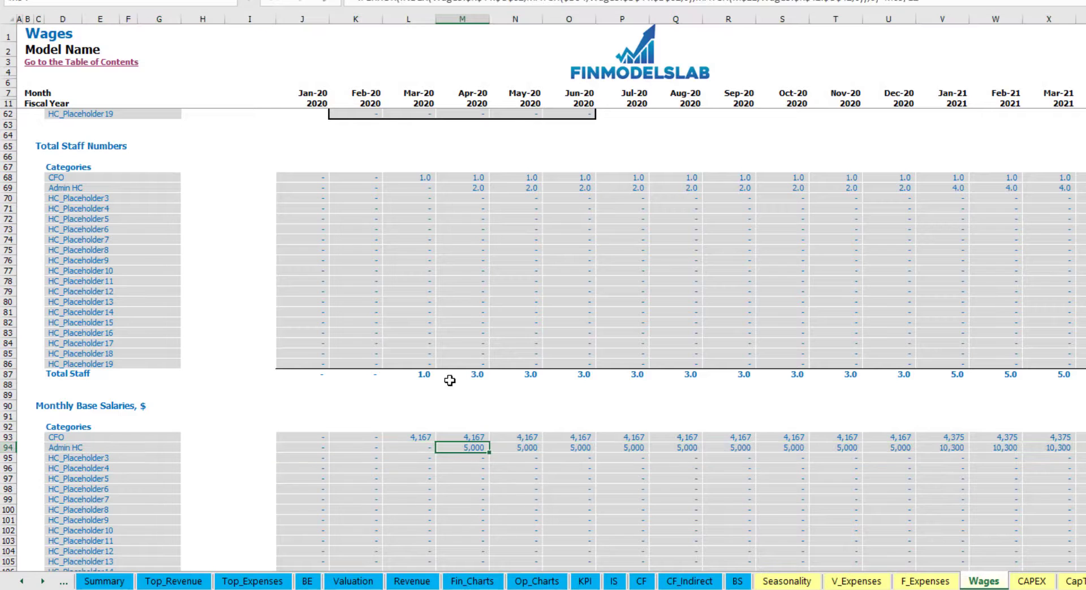
left_click(471, 188)
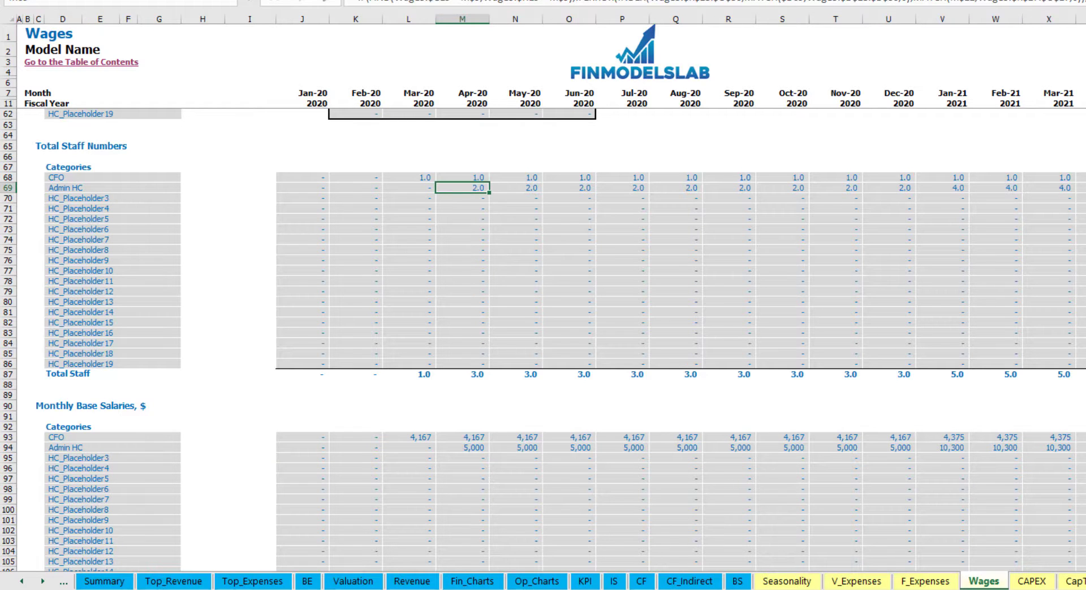
left_click(1085, 188)
left_click(1085, 447)
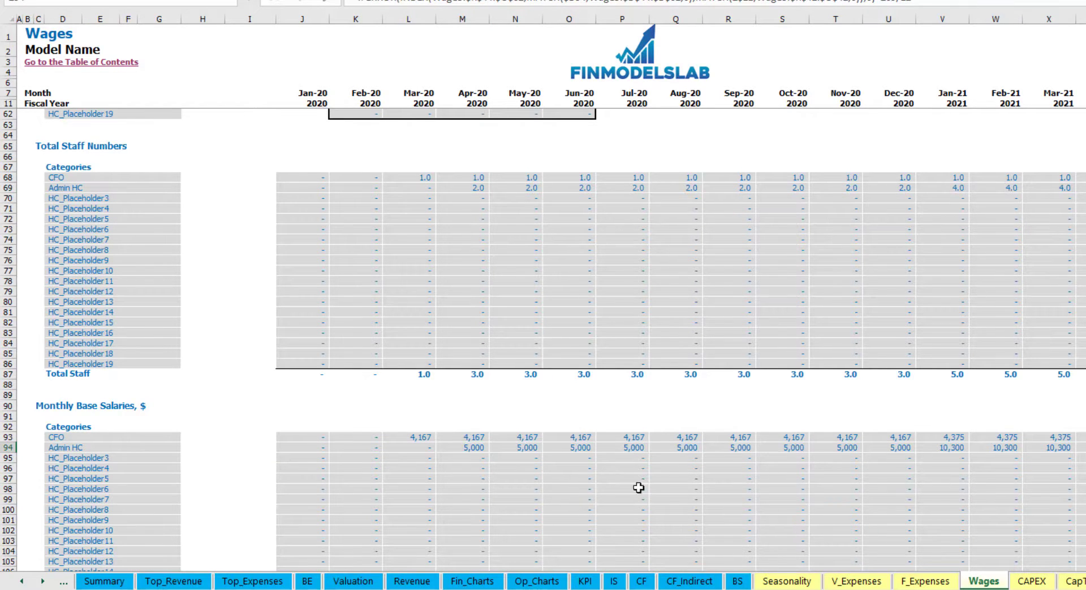
scroll(639, 487, "down", 10)
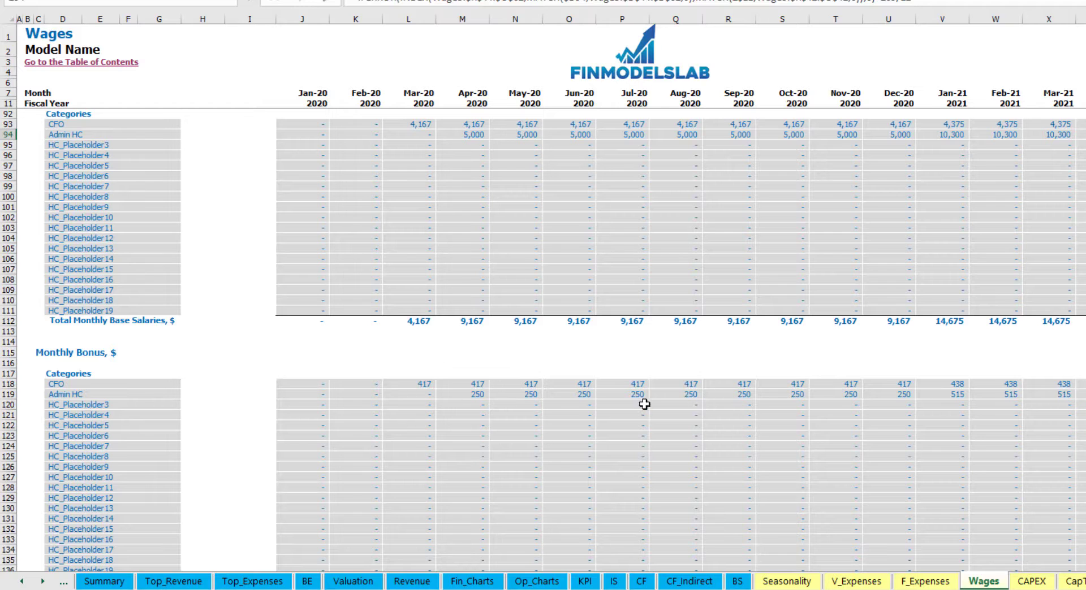
scroll(405, 406, "down", 10)
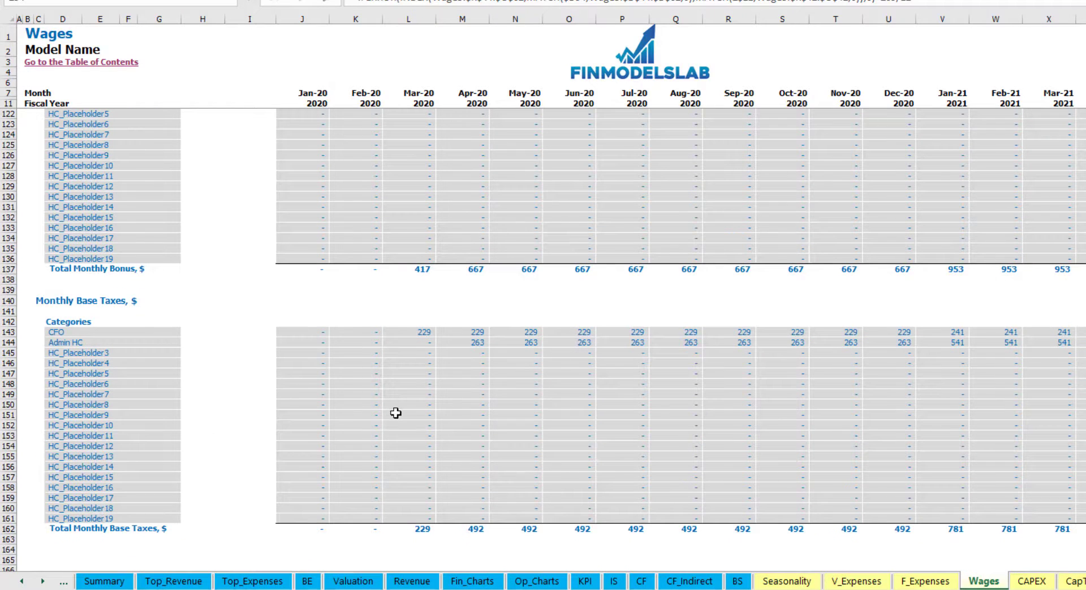
Expand the Salary and Wages section of the Income Statement sheet and review the rows for each position.
left_click(614, 582)
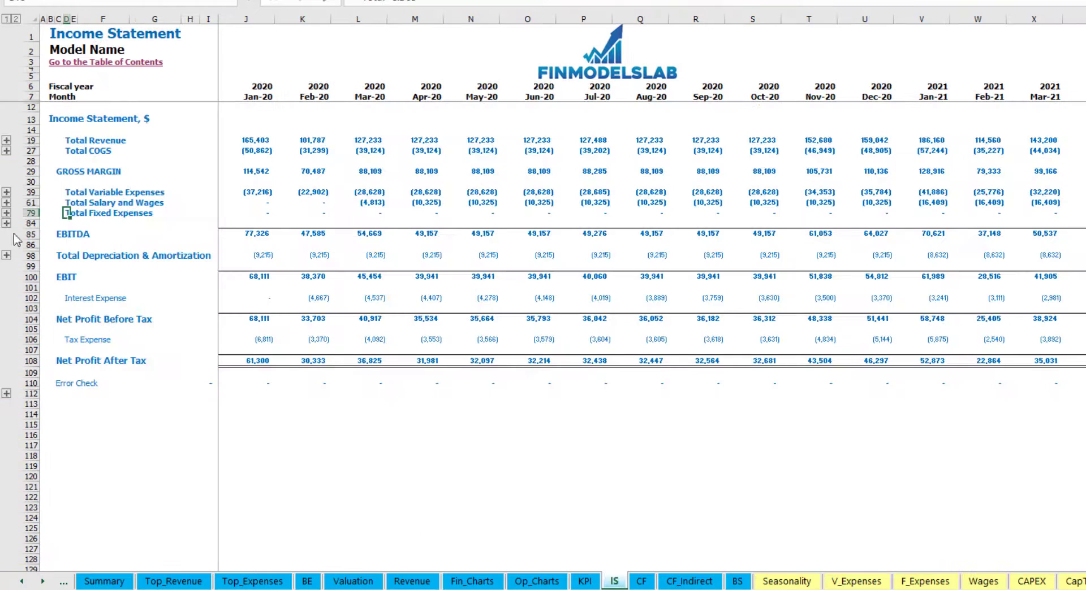
left_click(7, 202)
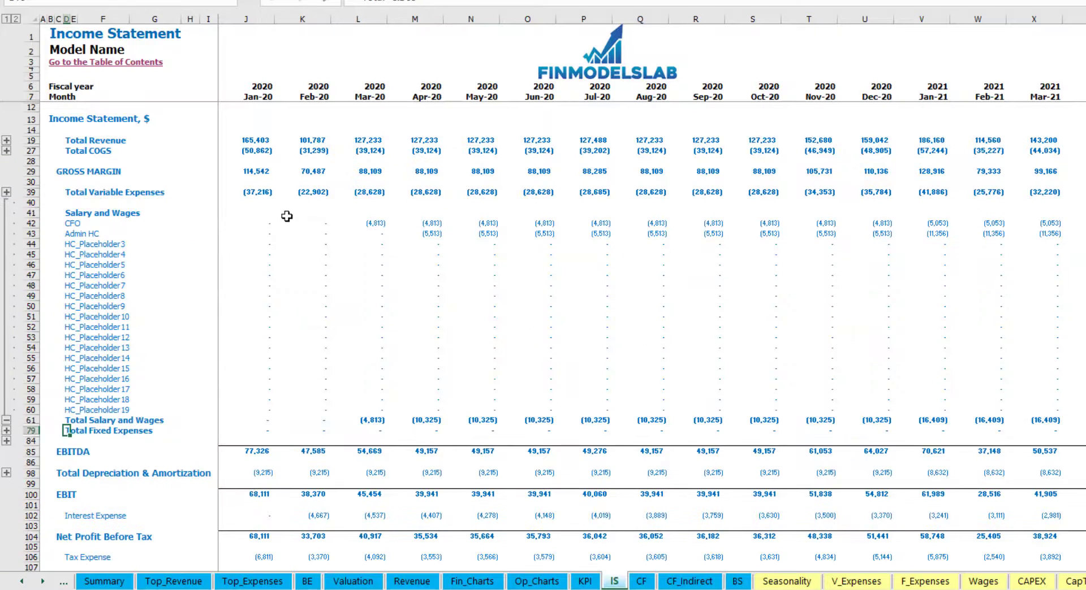
left_click(259, 226)
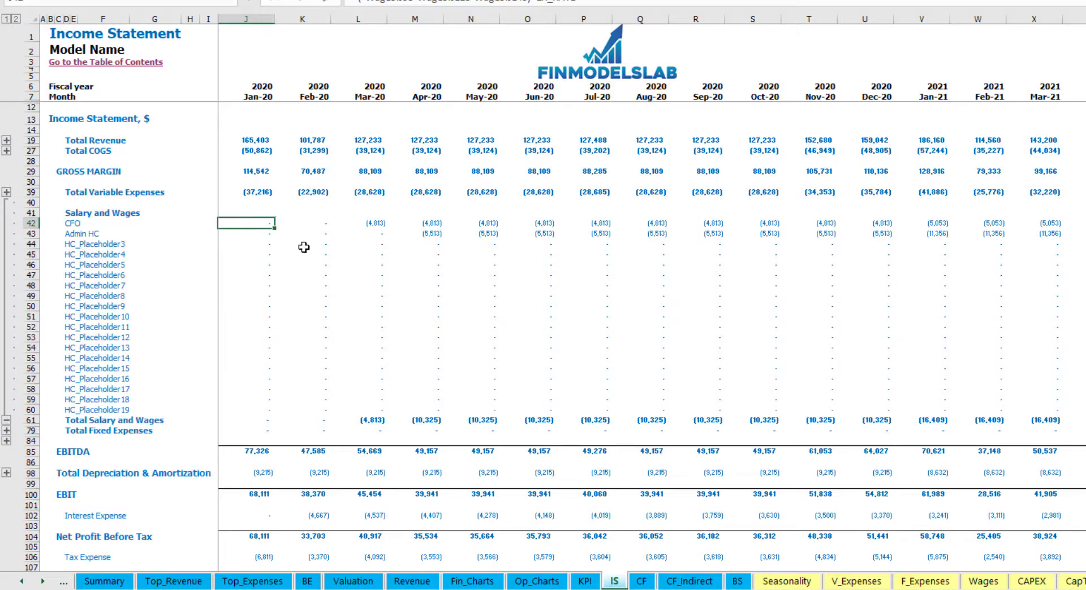
left_click_drag(74, 221, 74, 411)
left_click(128, 232)
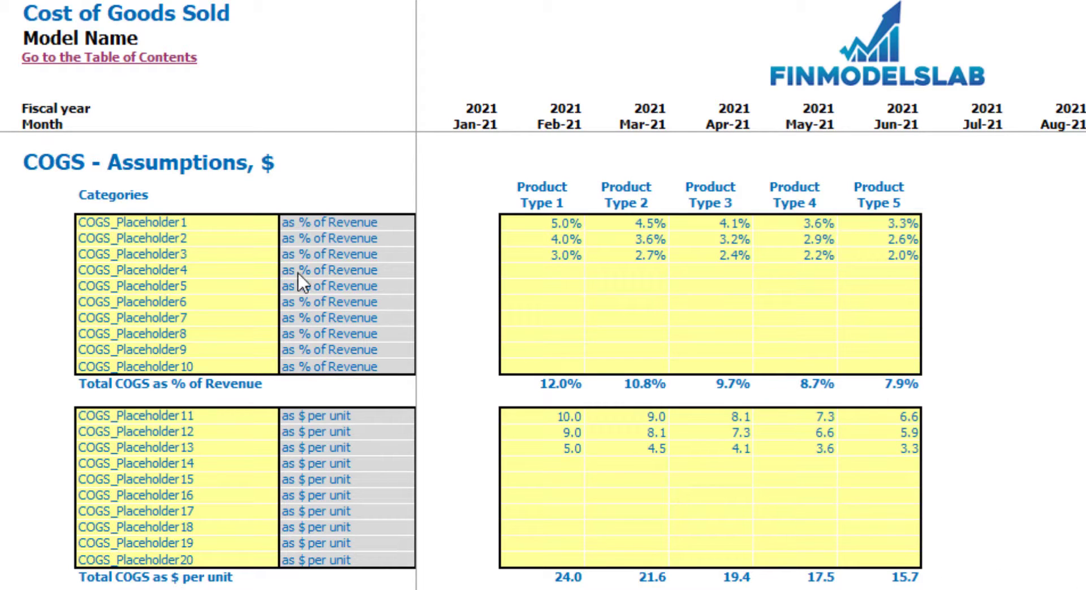
Rename the first COGS category in the Cost of Goods Sold assumptions to "_Pack".
left_click(175, 225)
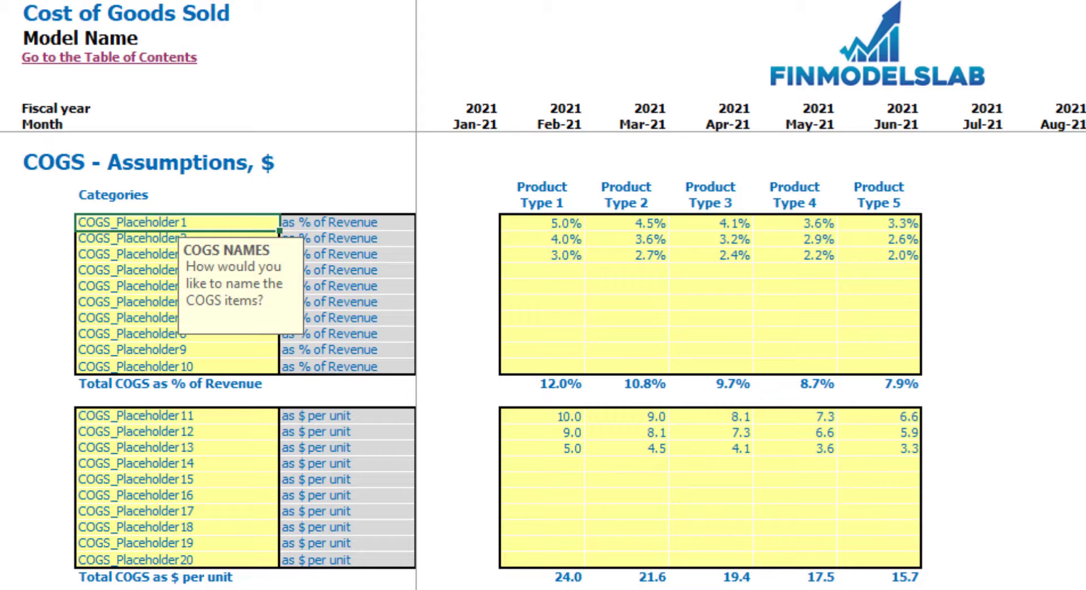
type("Pack")
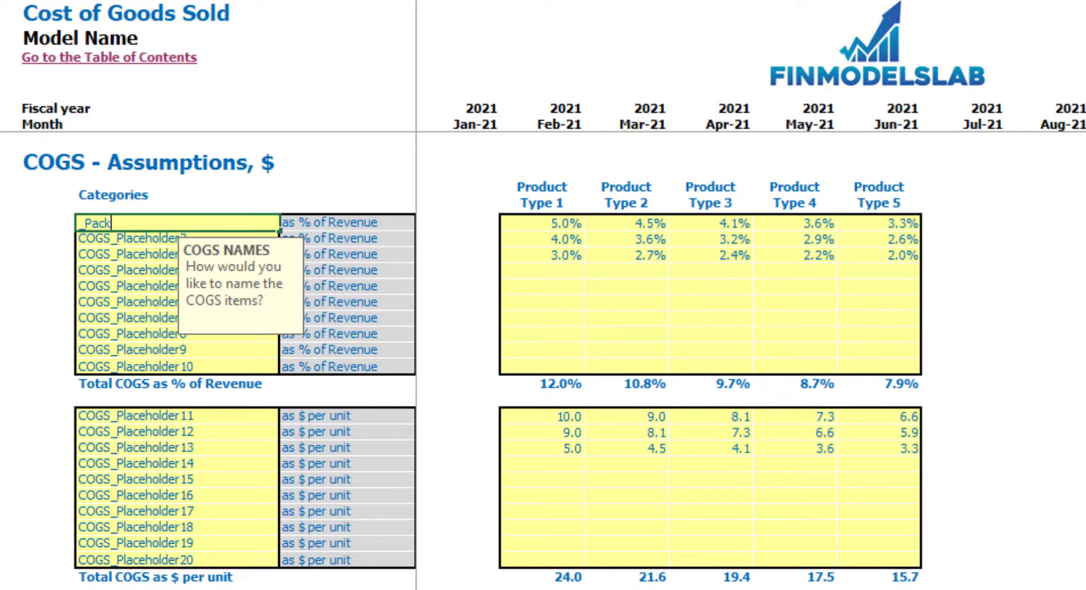
key("Return")
left_click(1046, 391)
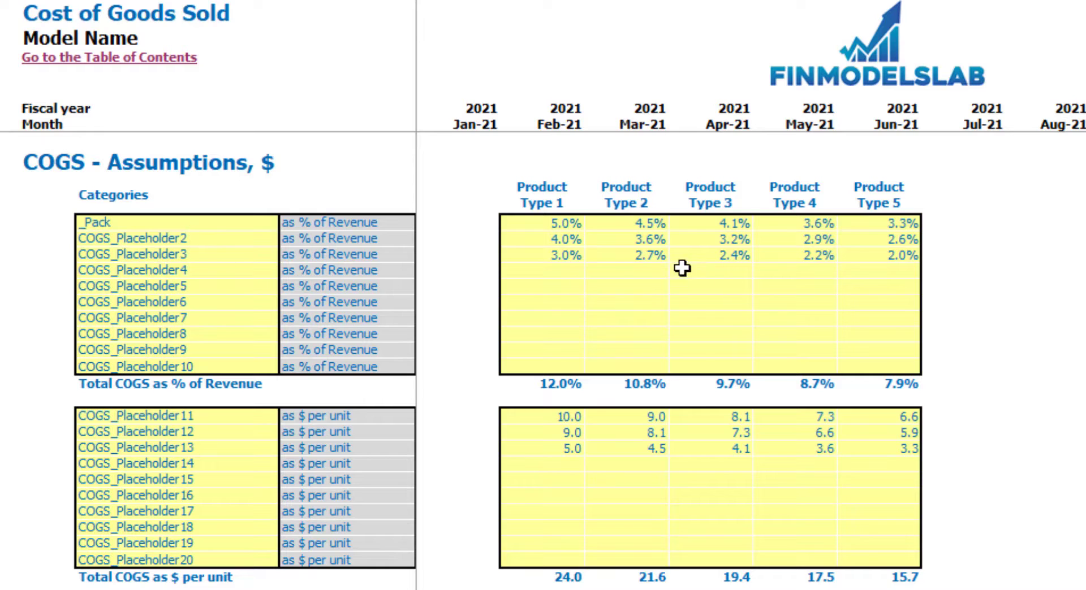
Set the _Pack percentages of revenue to 6%, 7%, 8%, 9% and 10% for Product Types 1 through 5.
left_click(565, 224)
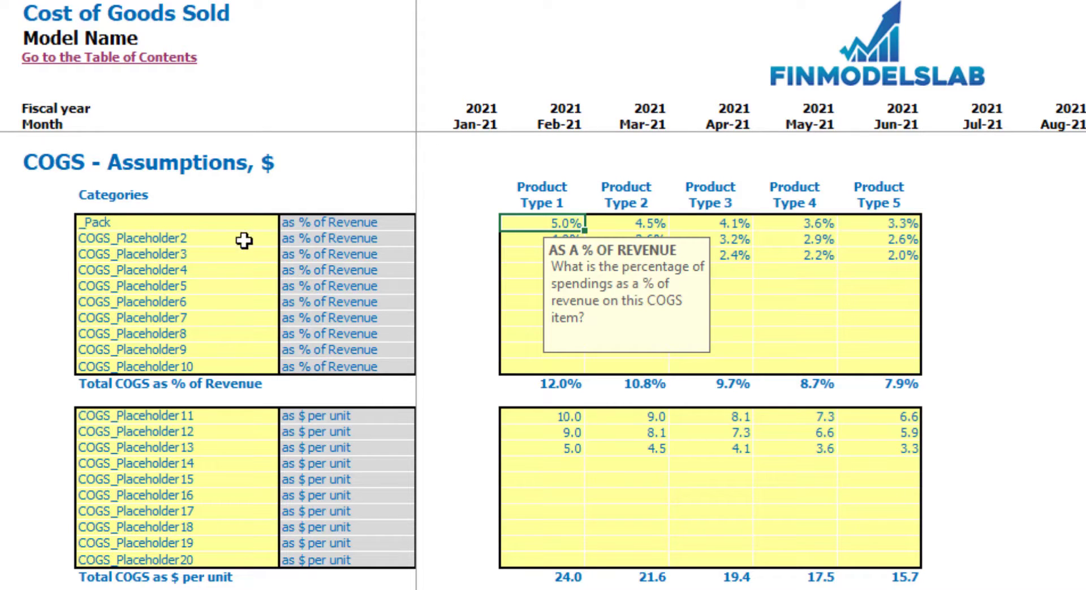
key("Tab")
type("7")
key("Tab")
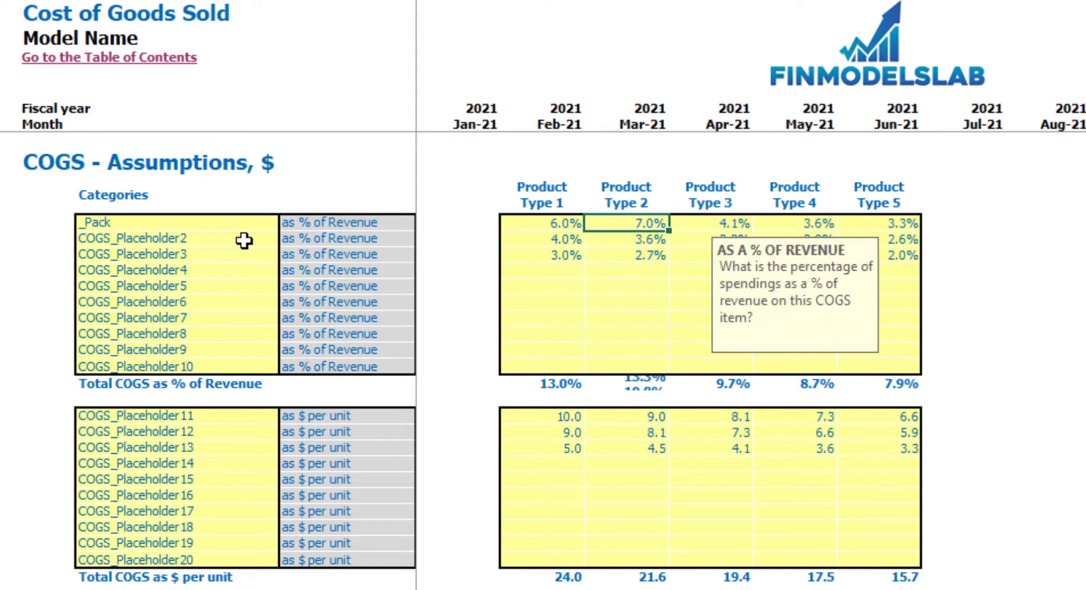
type("8")
key("Tab")
type("9")
key("Tab")
type("10")
key("Return")
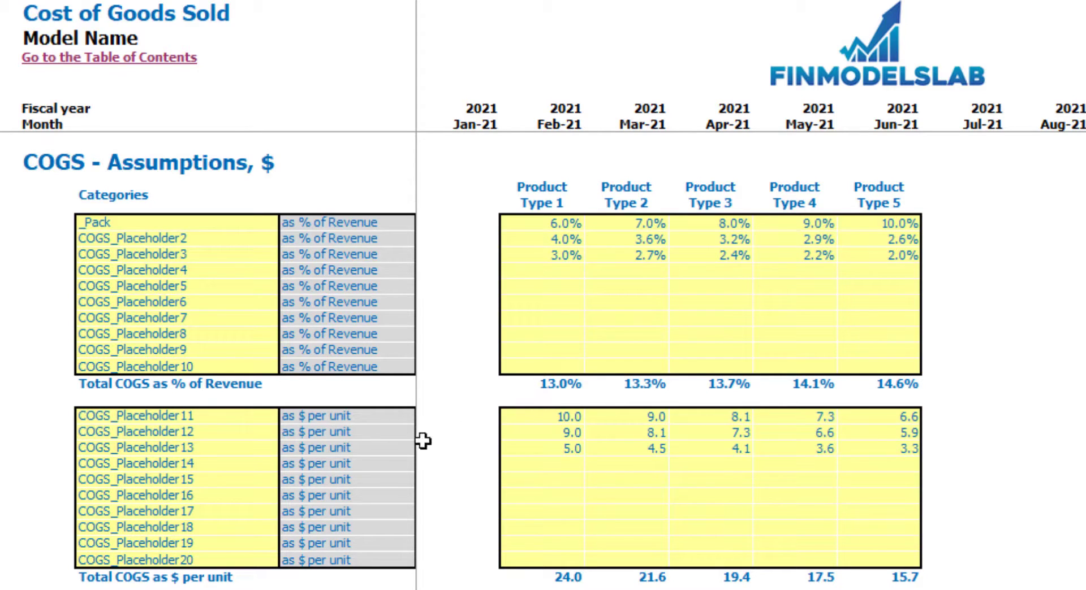
Look at the first per-unit COGS input, and the Warehouse Expenses name and 2021 percentage in the Variable Expenses assumptions.
left_click(535, 417)
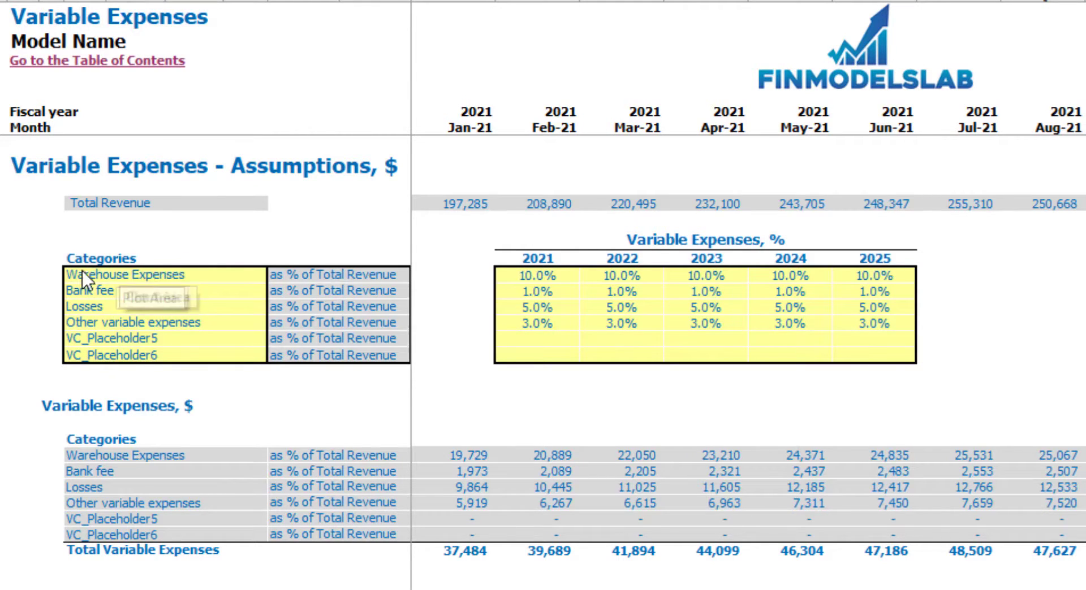
left_click(143, 277)
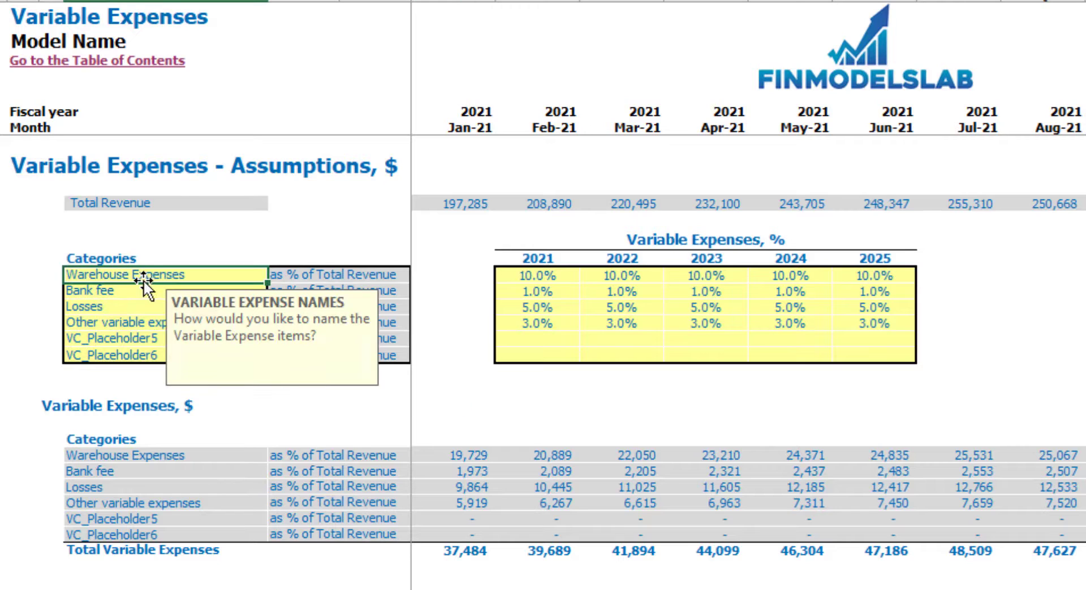
left_click(178, 238)
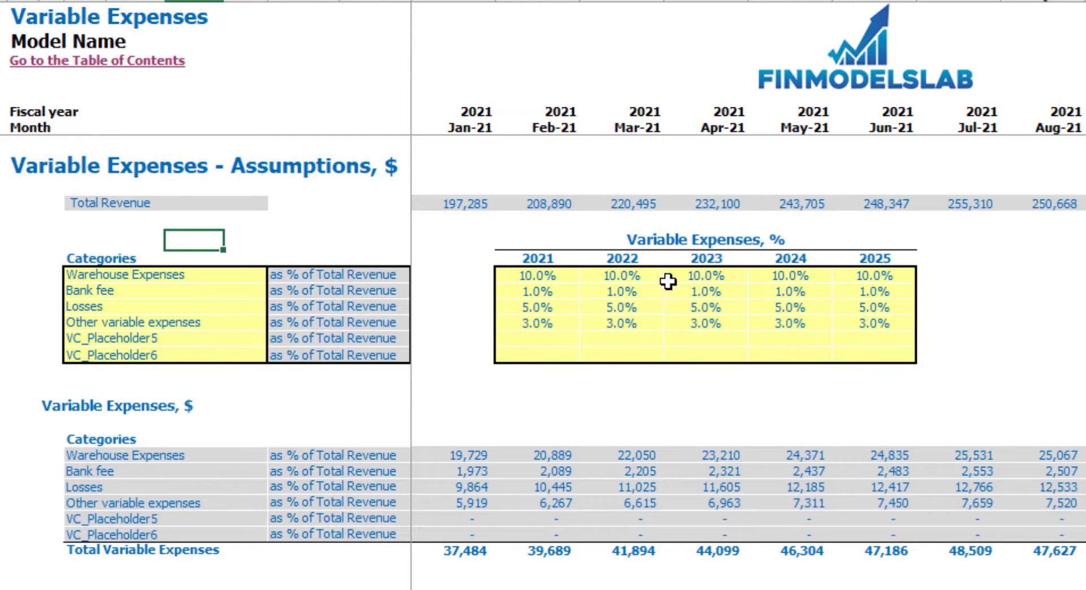
left_click(567, 278)
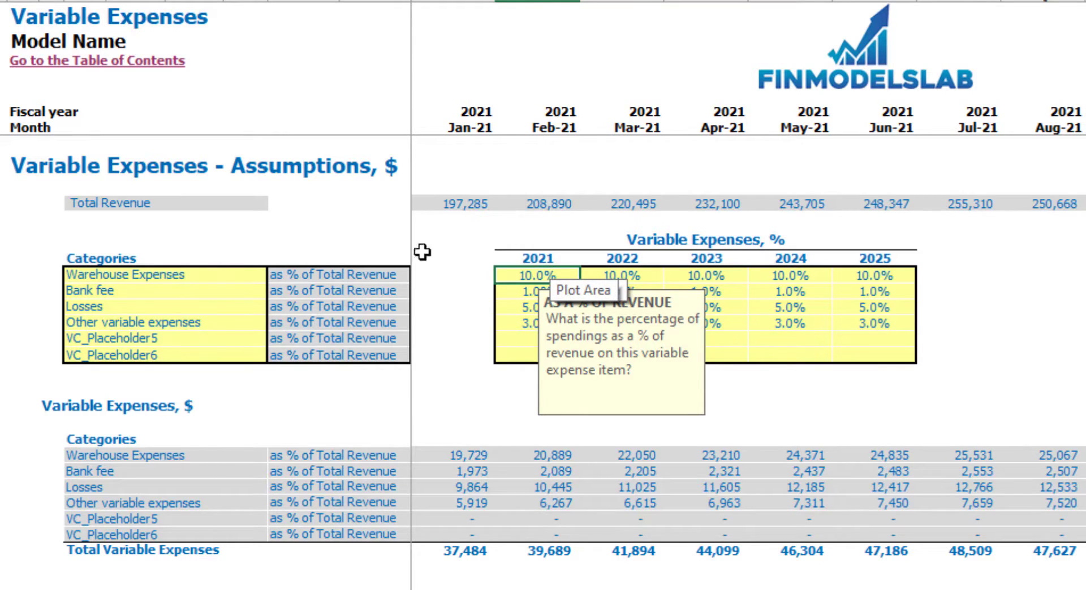
Set the Warehouse Expenses percentages of total revenue to 12%, 14%, 16% and 18% for 2022 through 2025.
left_click(598, 277)
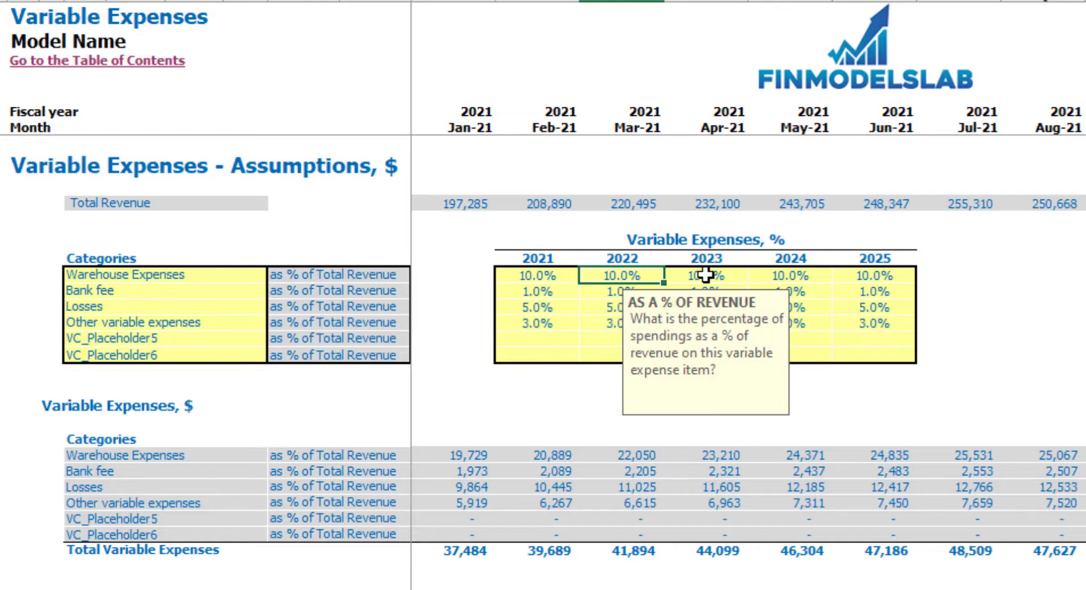
type("12")
key("Tab")
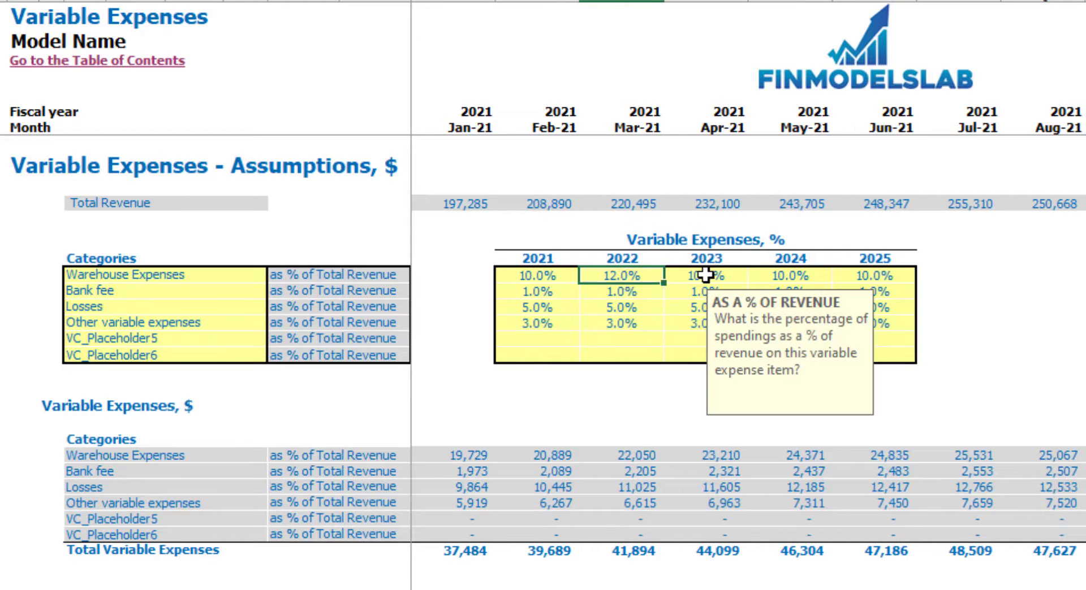
type("14")
key("Tab")
type("16")
key("Tab")
type("18")
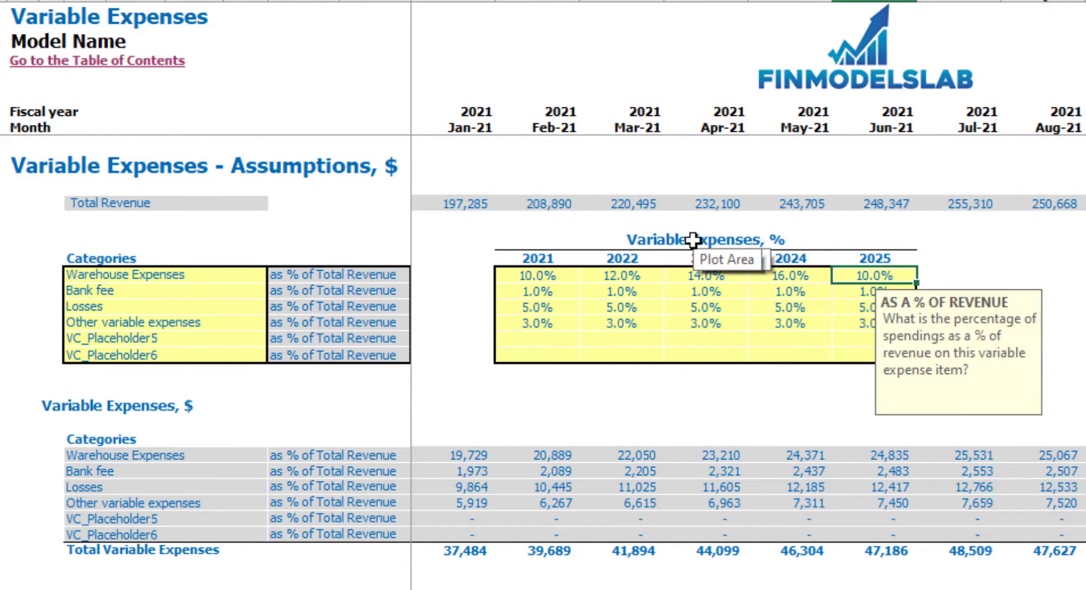
left_click(1038, 279)
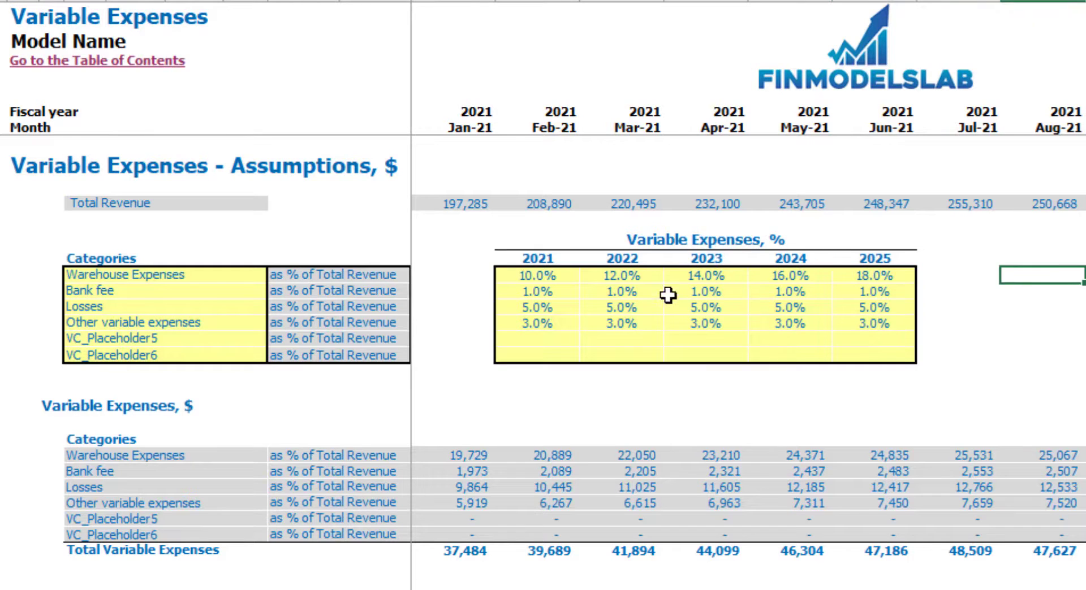
Set the Warehouse Expenses percentages of total revenue to 9%, 8%, 7% and 6% for 2022 through 2025.
left_click(624, 277)
type("9")
key("Tab")
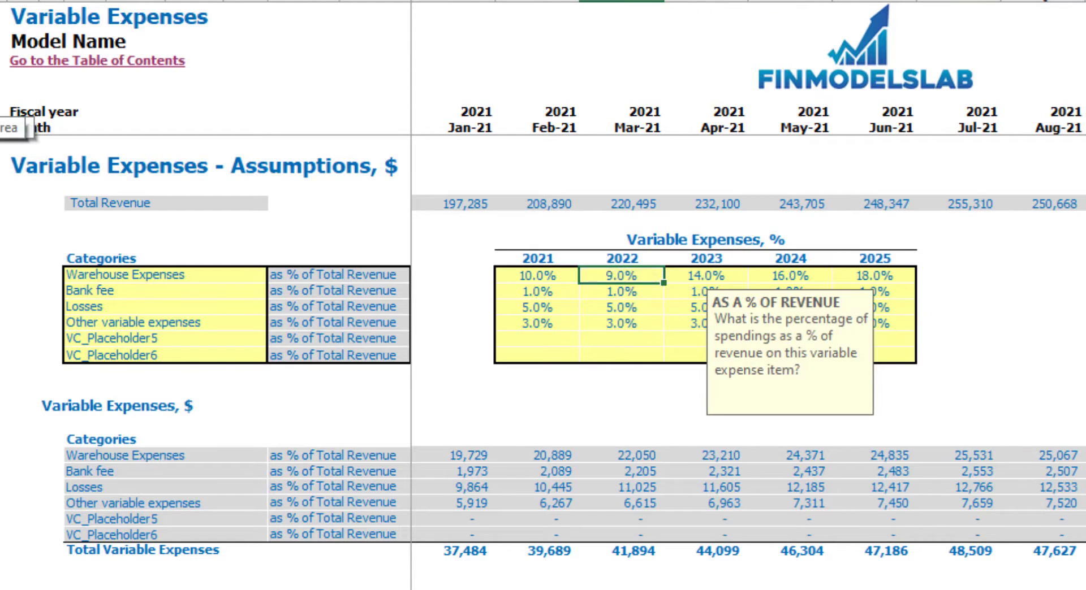
type("8")
key("Tab")
type("7")
key("Tab")
type("6")
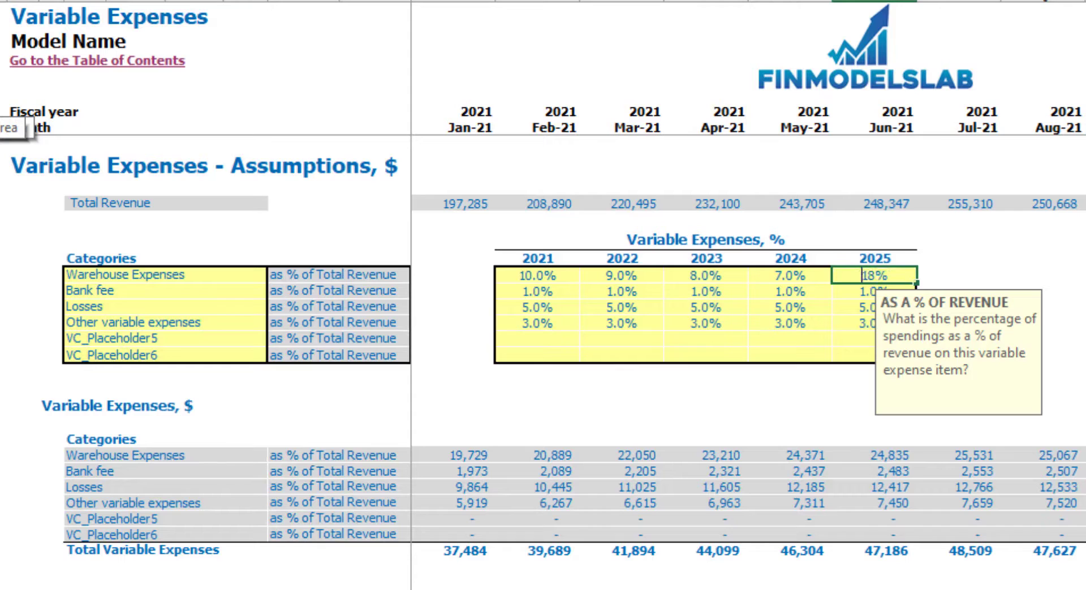
key("Tab")
left_click(1042, 339)
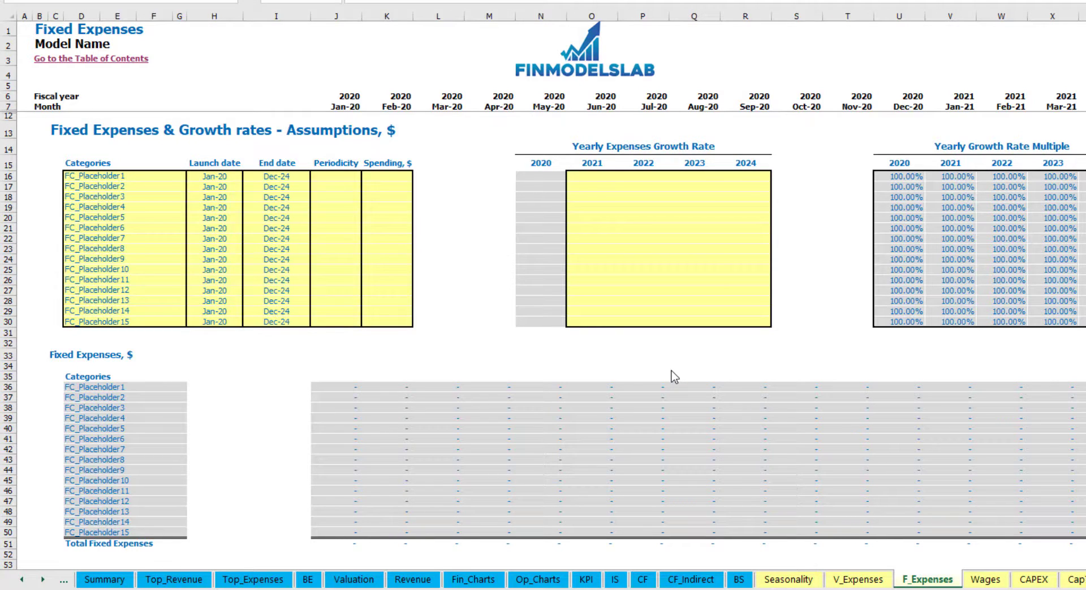
Rename the first category in the Fixed Expenses assumptions to "Utilities".
left_click(127, 175)
type("Ut")
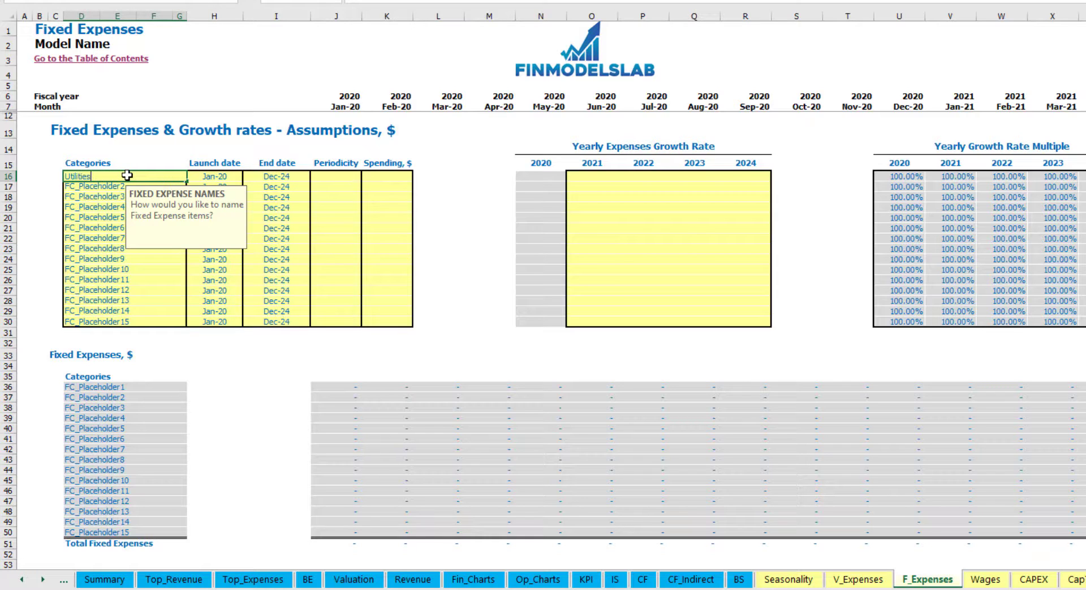
type("ilities")
key("Return")
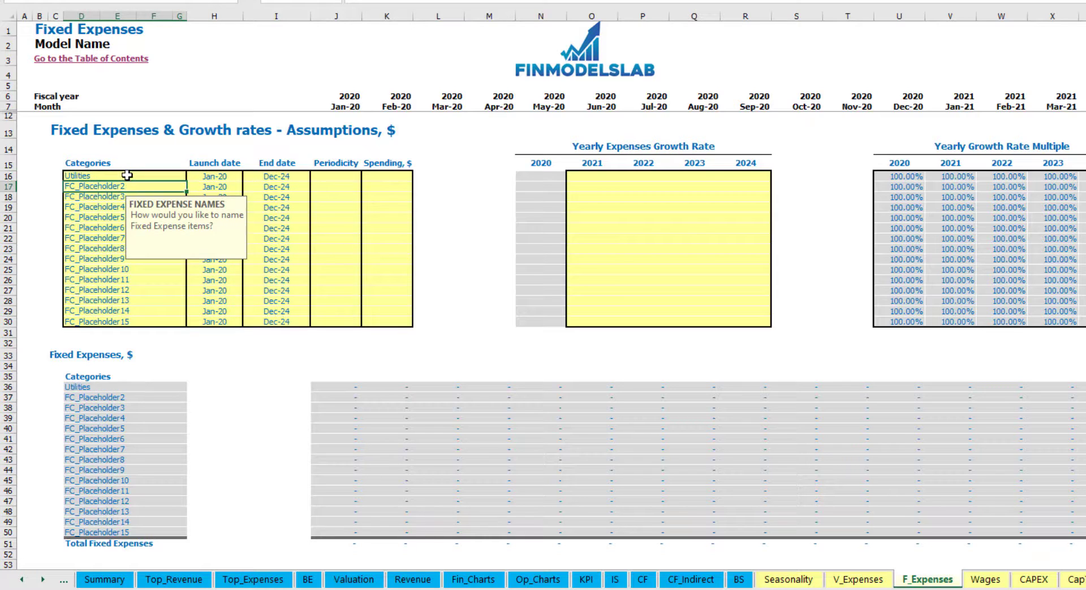
Set the Utilities launch date to Mar-20 and check its end date against the end of the monthly timeline.
left_click(218, 174)
left_click(248, 177)
left_click(223, 202)
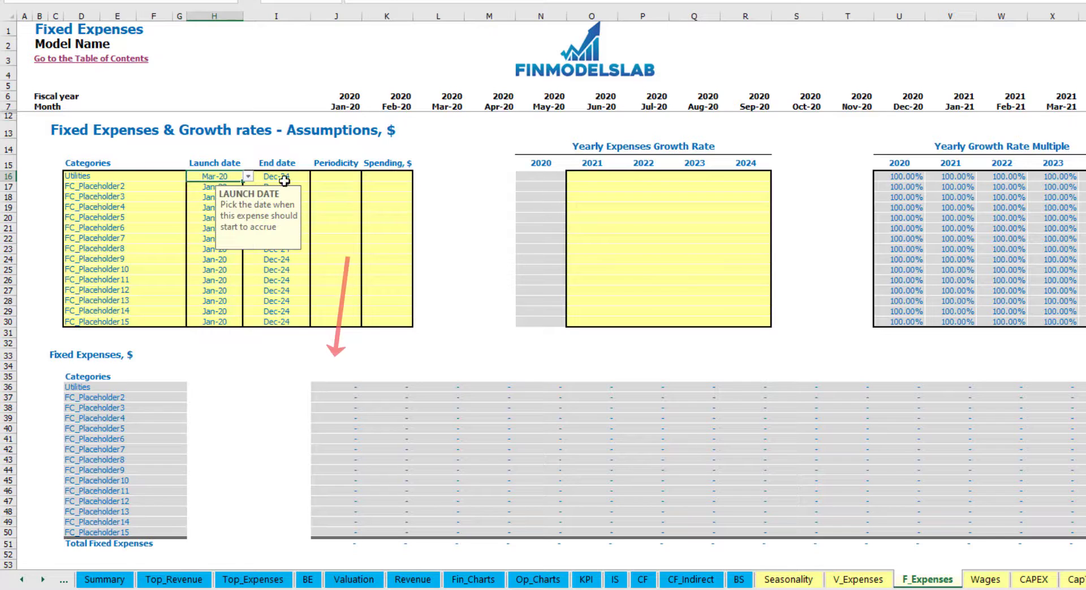
left_click(286, 176)
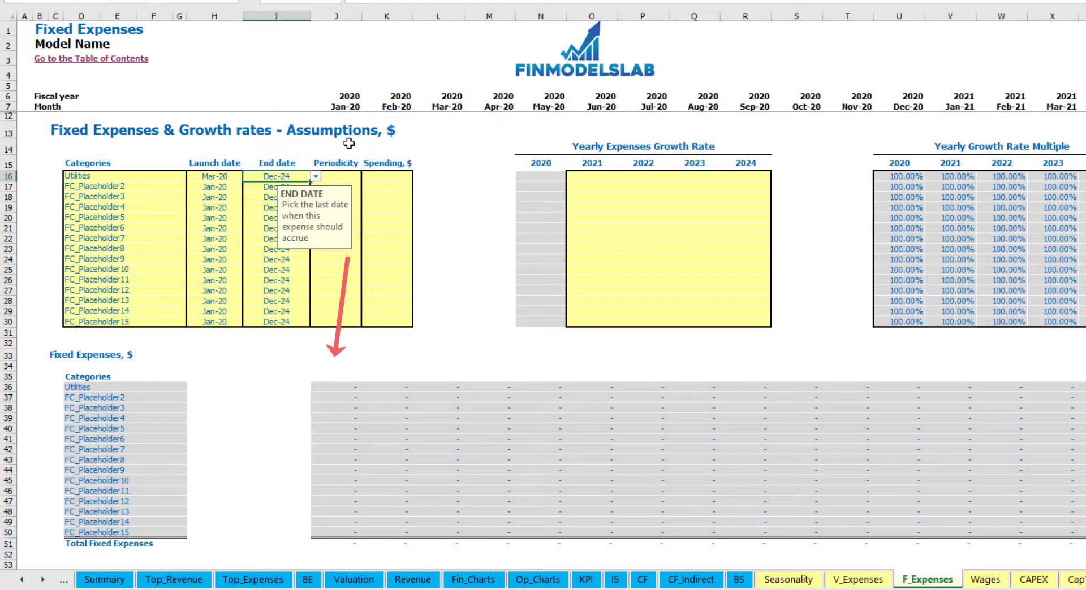
left_click(349, 107)
key("ctrl+Right")
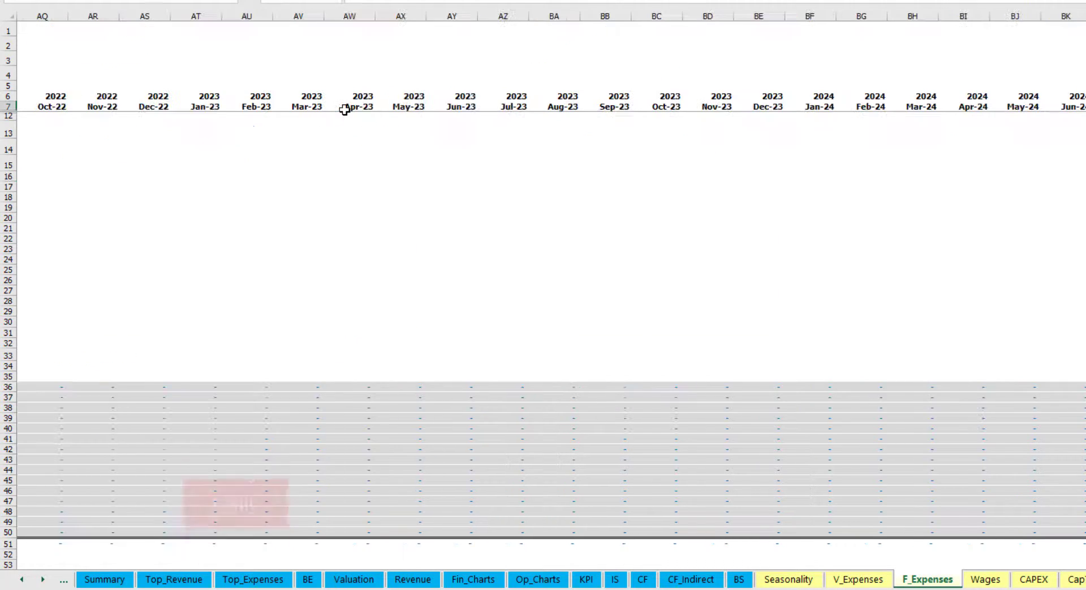
key("ctrl+Left")
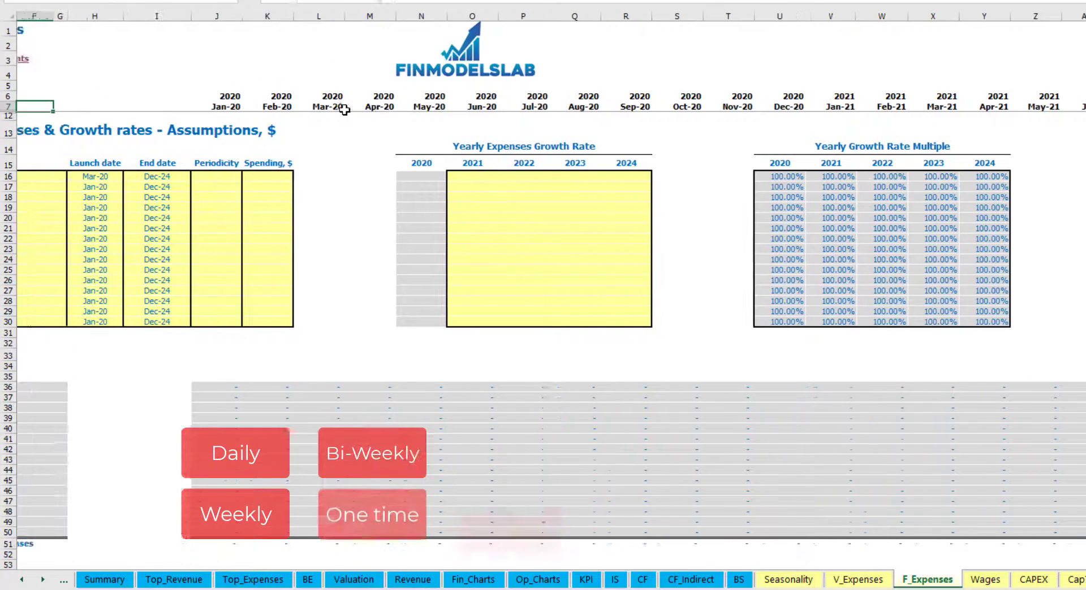
key("ctrl+Left")
Set the Utilities expense periodicity to Daily with a spending amount of $50.
left_click(346, 177)
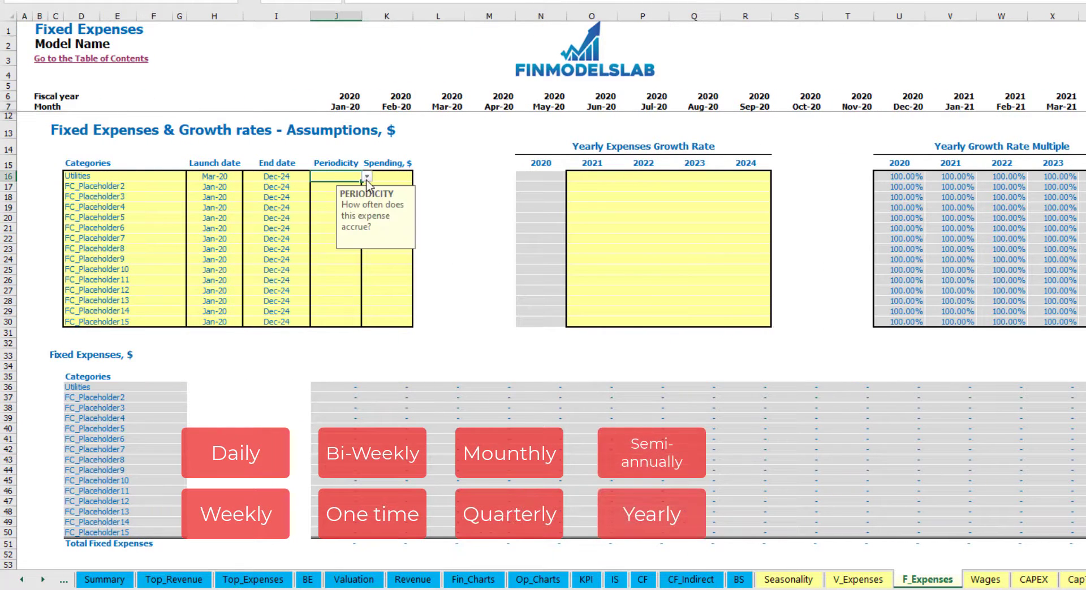
left_click(367, 177)
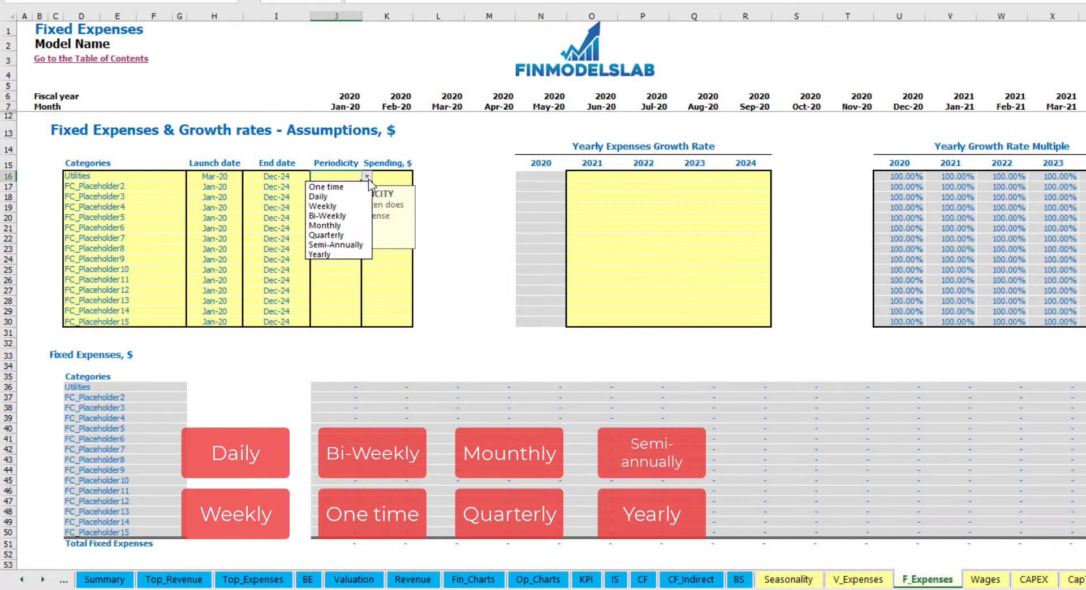
left_click(344, 198)
key("Tab")
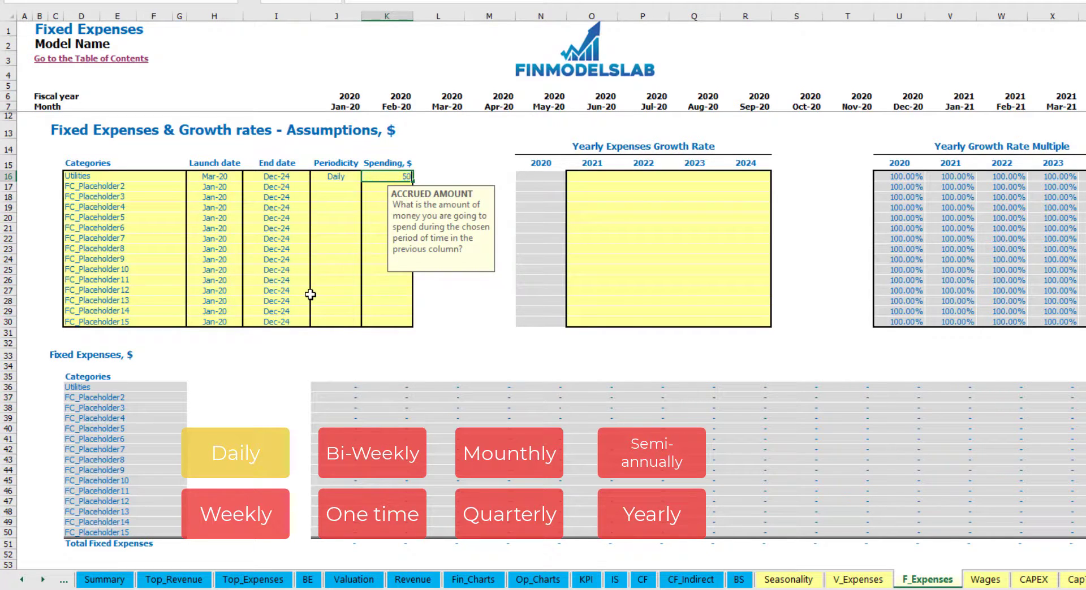
type("50")
key("Return")
Compare the calculated Utilities expenses for March, April and May 2020 in the Fixed Expenses table with their months.
left_click(446, 389)
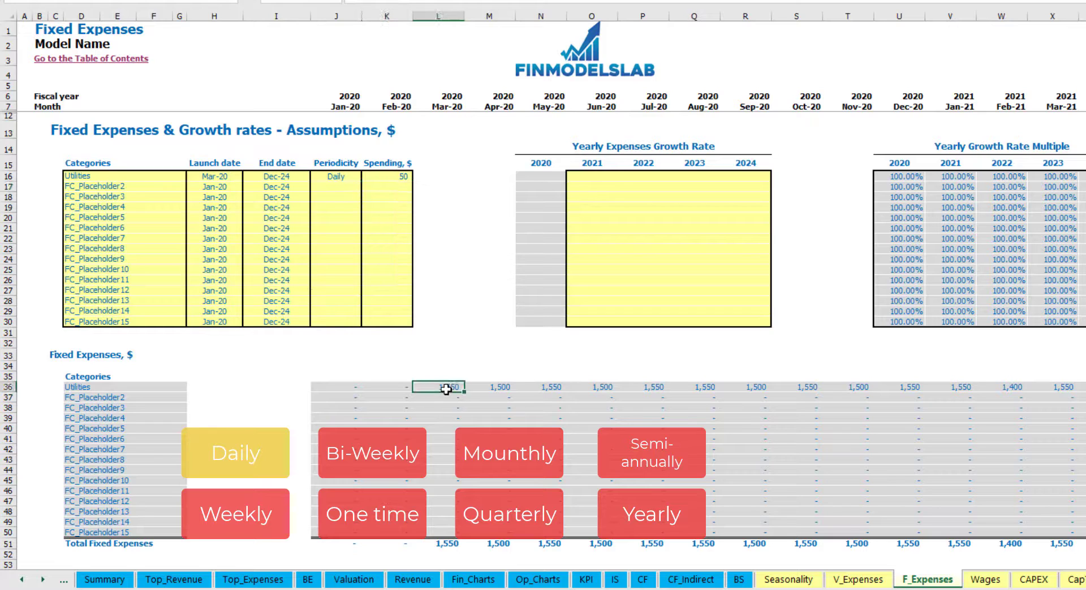
left_click(498, 389)
left_click(557, 389)
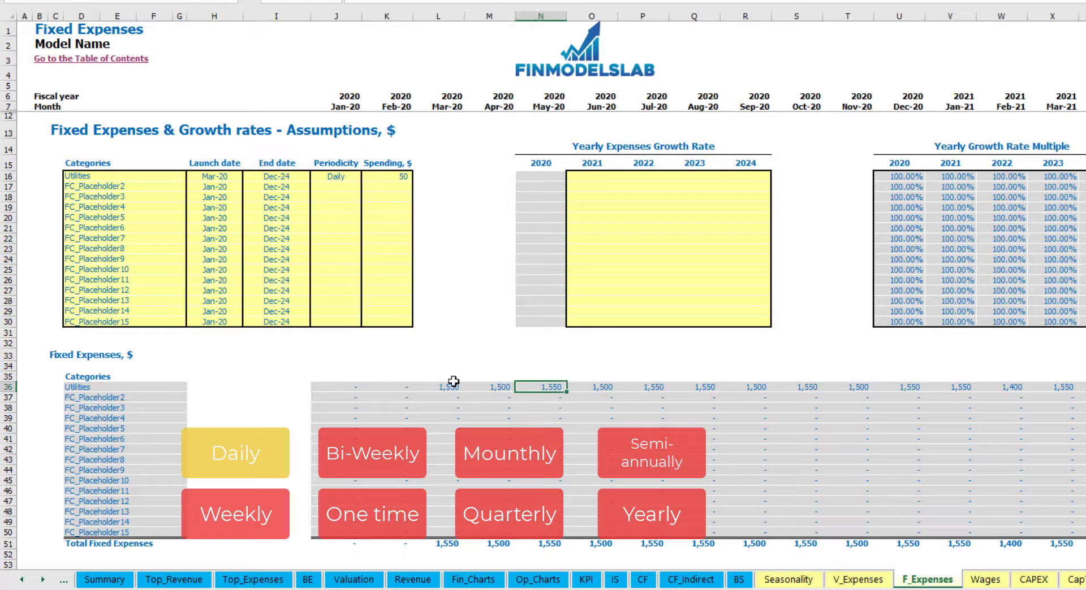
left_click(455, 388)
left_click(481, 389)
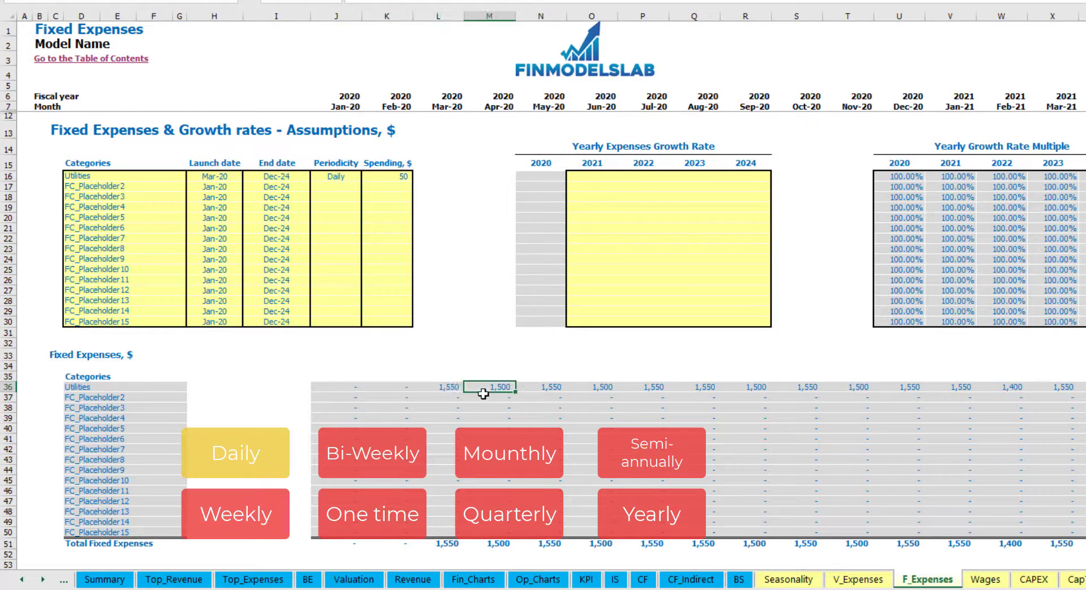
left_click(443, 105)
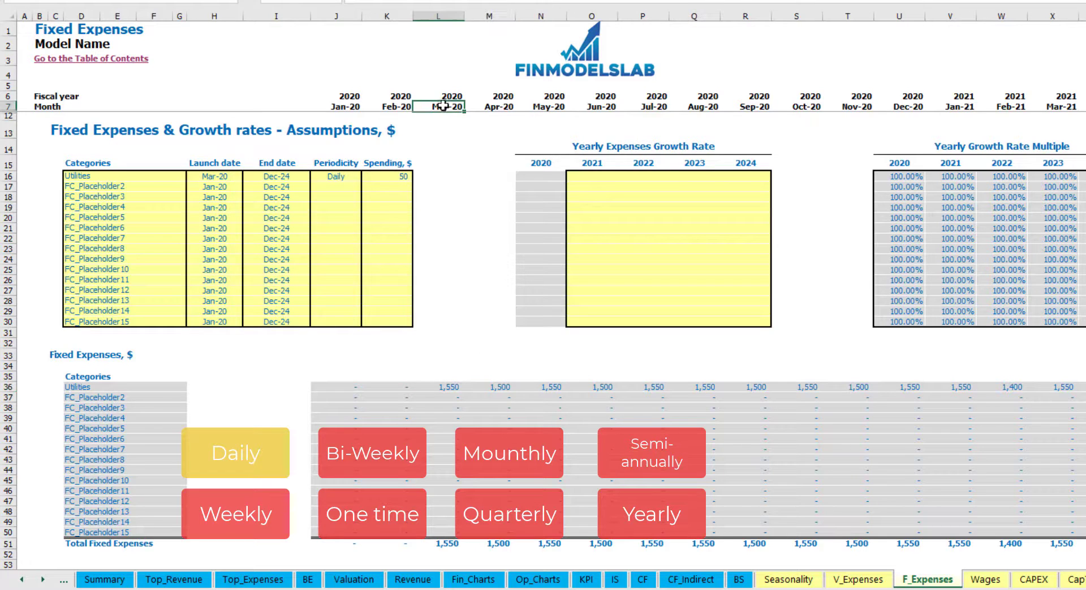
left_click(452, 388)
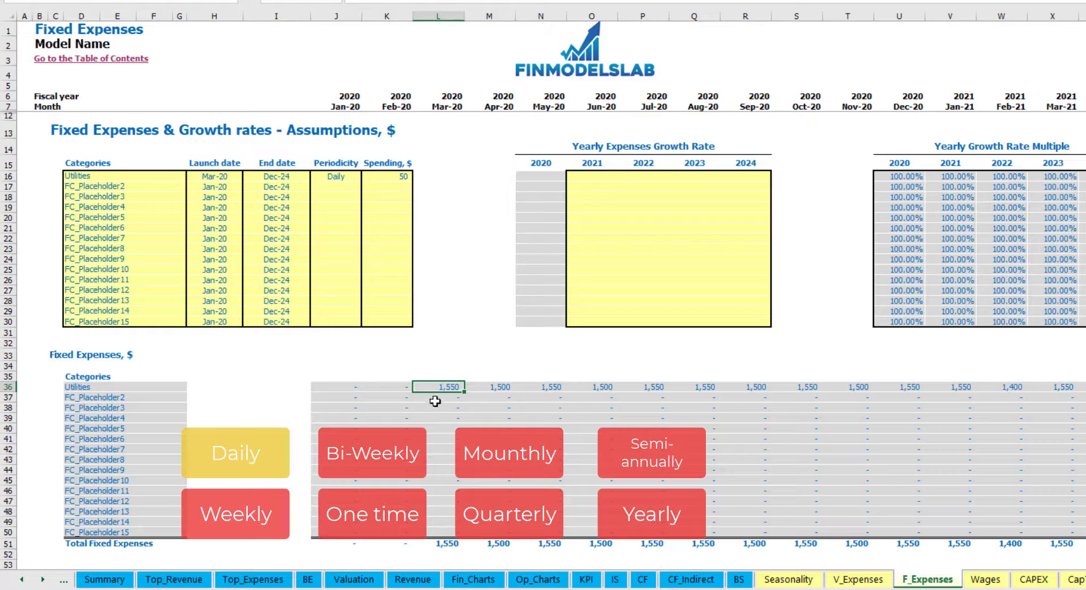
left_click(499, 388)
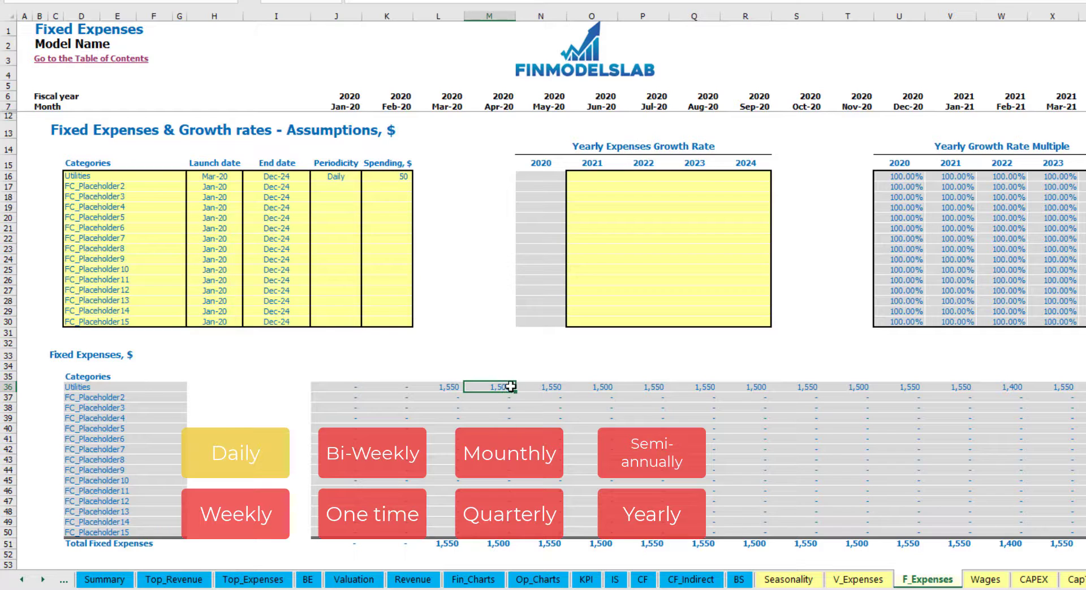
Set the Utilities yearly expenses growth rate to 5% for 2021 through 2024 and check the resulting monthly expenses.
left_click(599, 178)
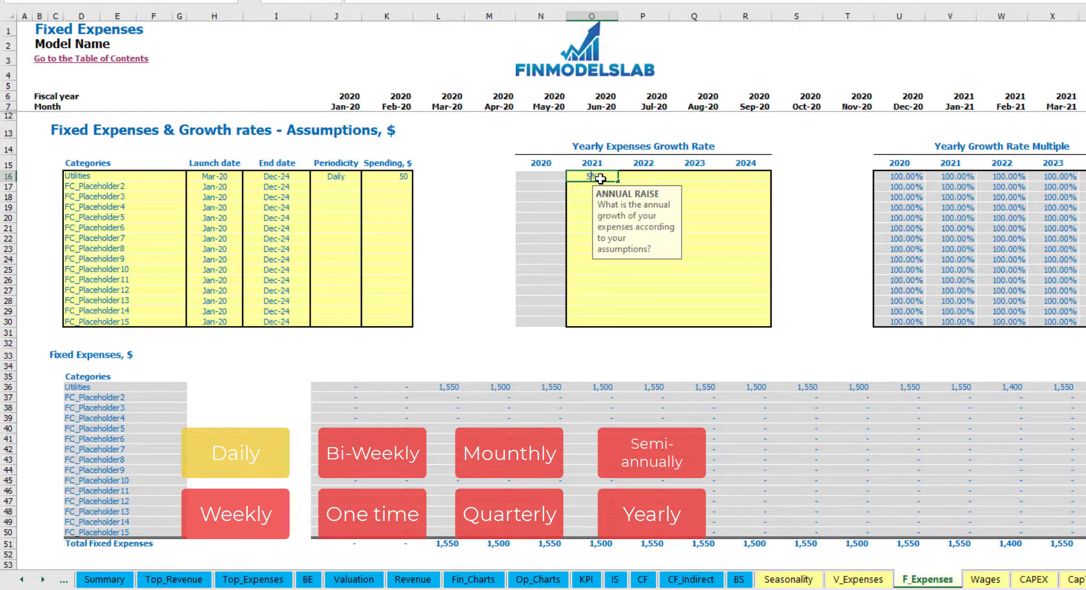
key("ctrl+c")
key("Right")
key("shift+Right")
key("shift+Right")
key("ctrl+v")
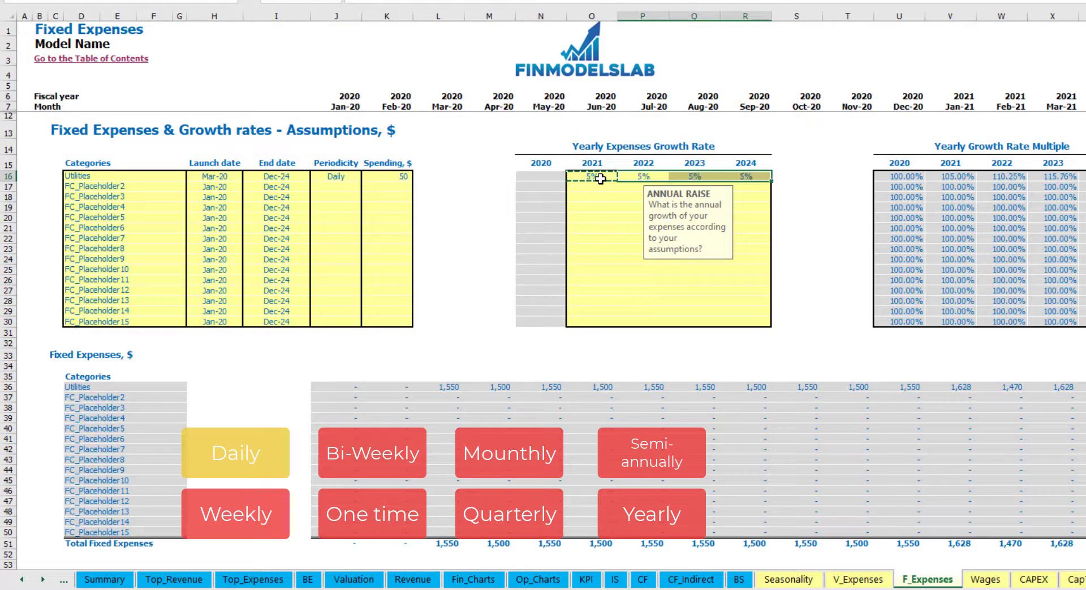
left_click_drag(599, 177, 735, 177)
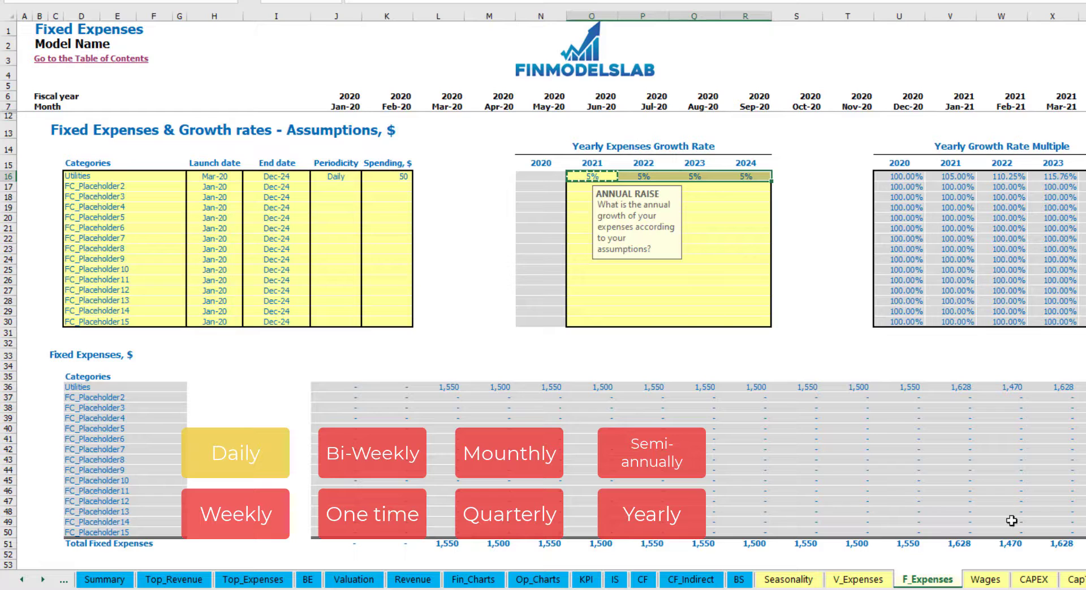
scroll(543, 283, "right", 6)
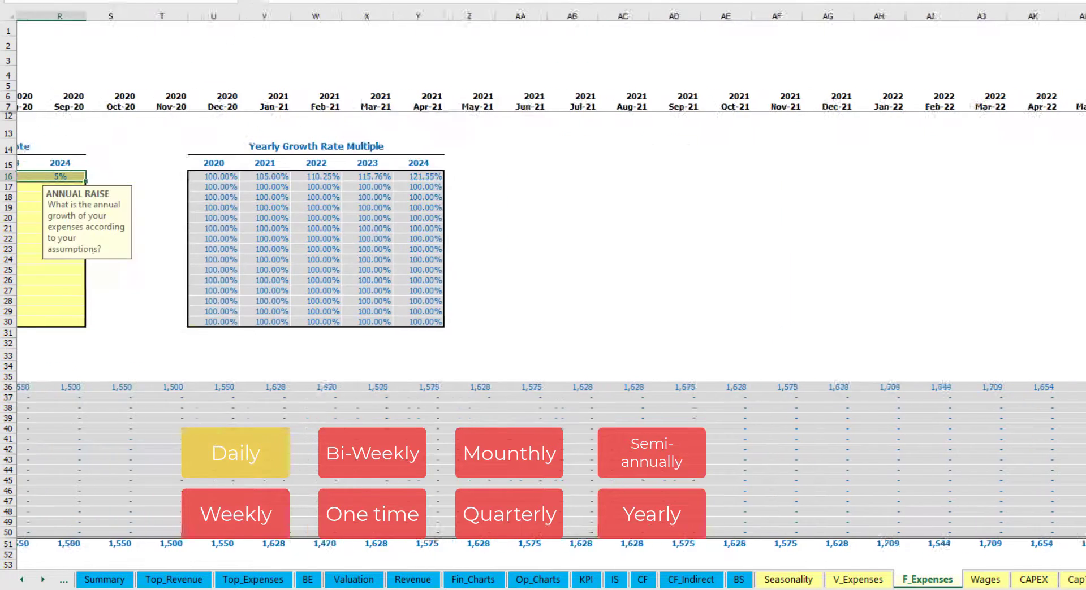
scroll(277, 277, "left", 6)
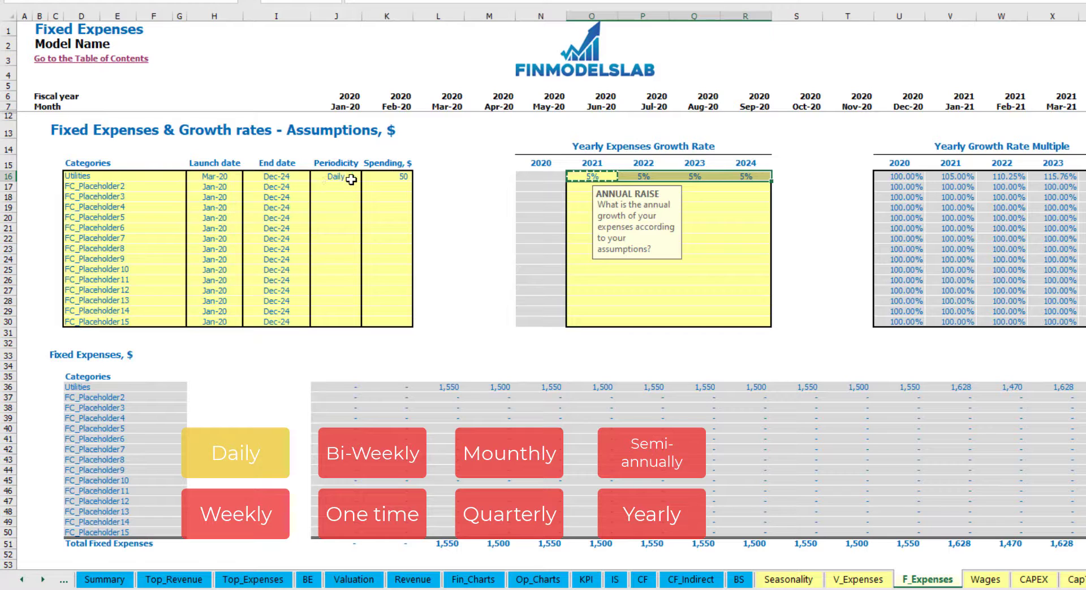
Rename the second category in the Fixed Expenses assumptions to "Advertising".
left_click(135, 184)
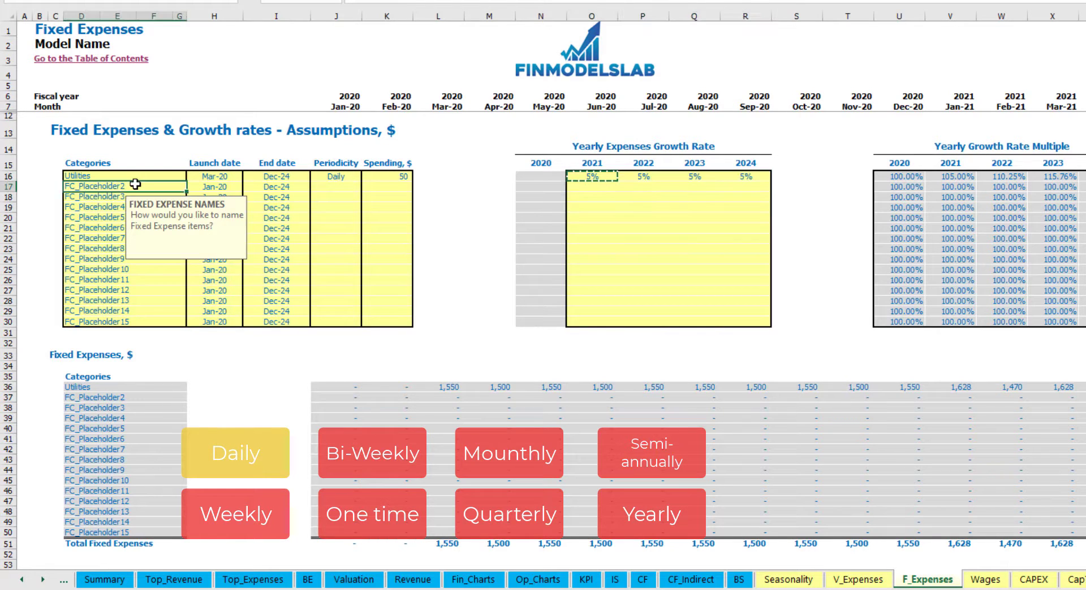
type("Advertising")
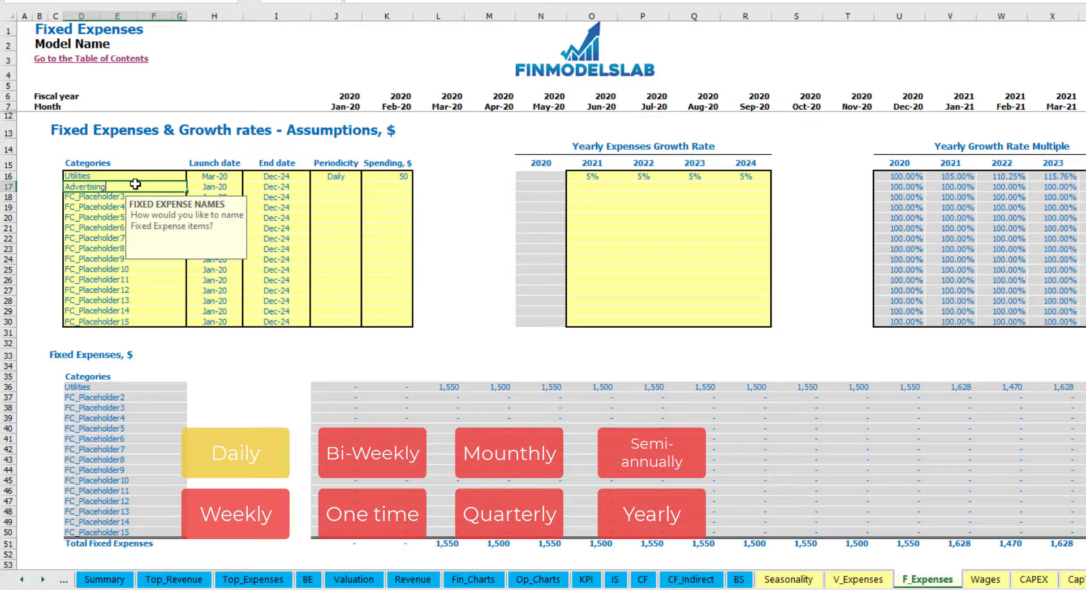
key("Return")
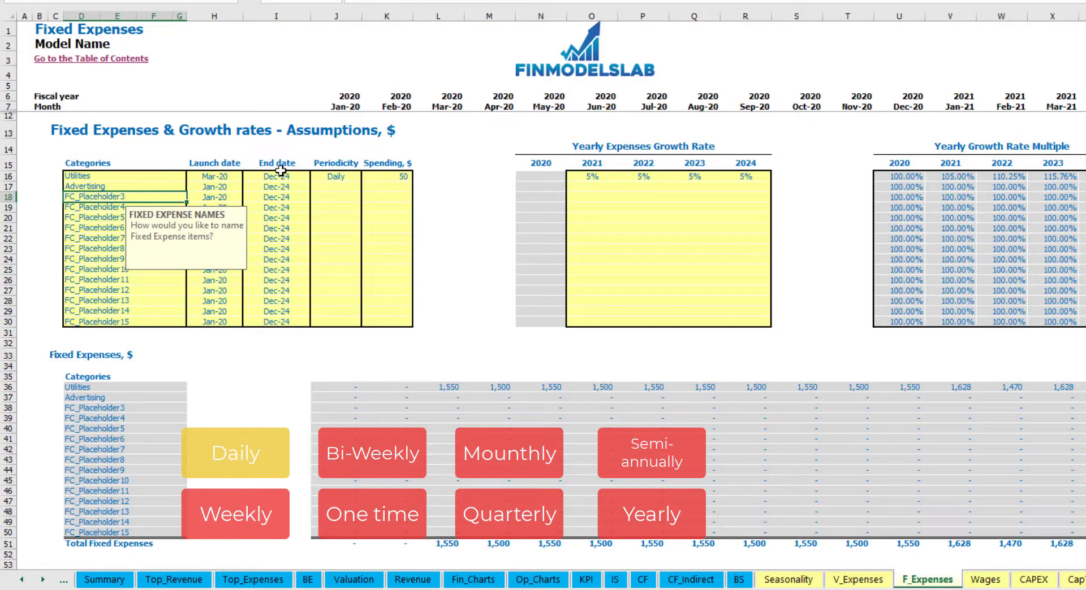
Set the Advertising expense launch date to Mar-20 and its end date to Aug-24.
left_click(215, 187)
left_click(248, 187)
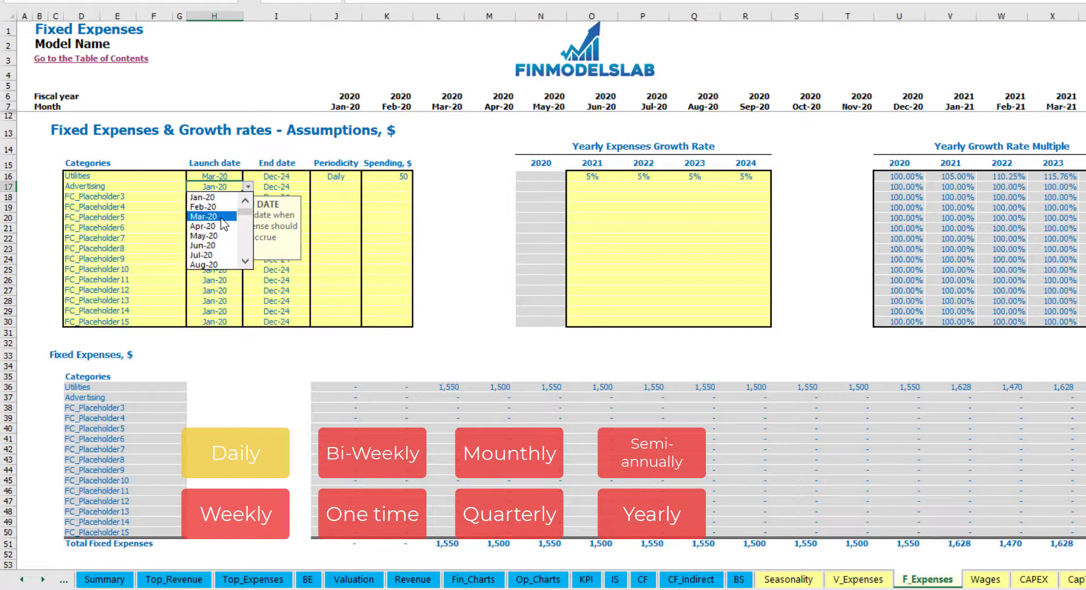
left_click(203, 217)
left_click(298, 187)
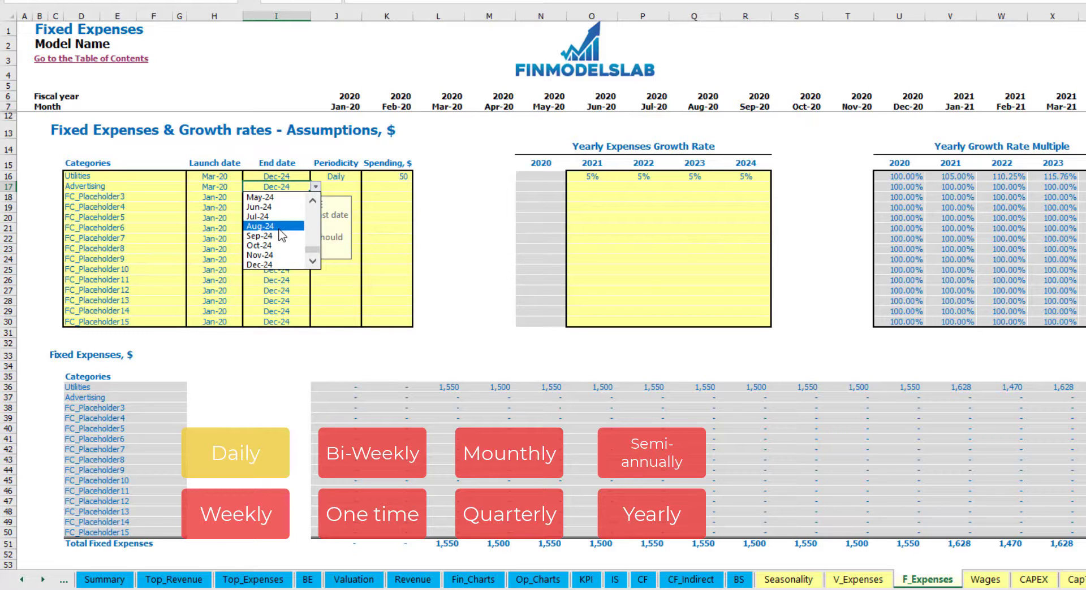
left_click(280, 226)
Set the Advertising expense periodicity to Weekly with a spending amount of $100.
left_click(336, 185)
left_click(367, 186)
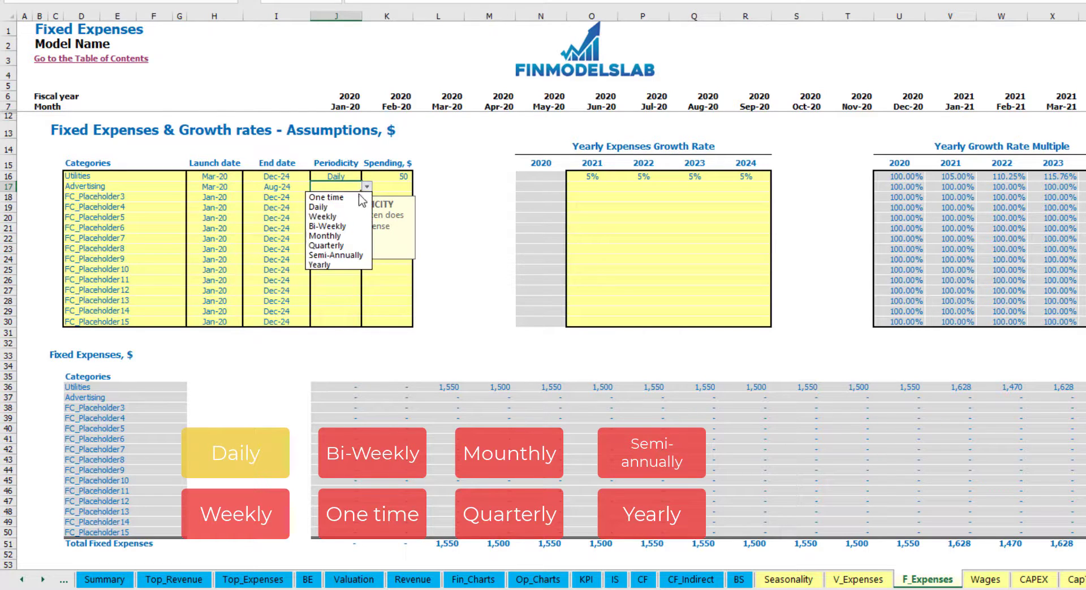
left_click(346, 217)
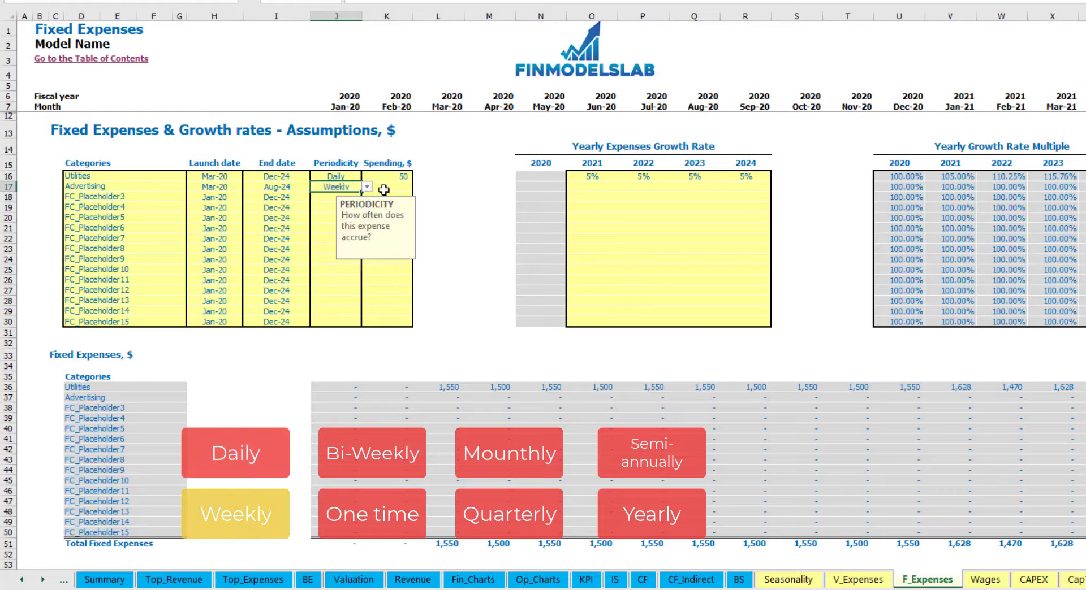
left_click(384, 190)
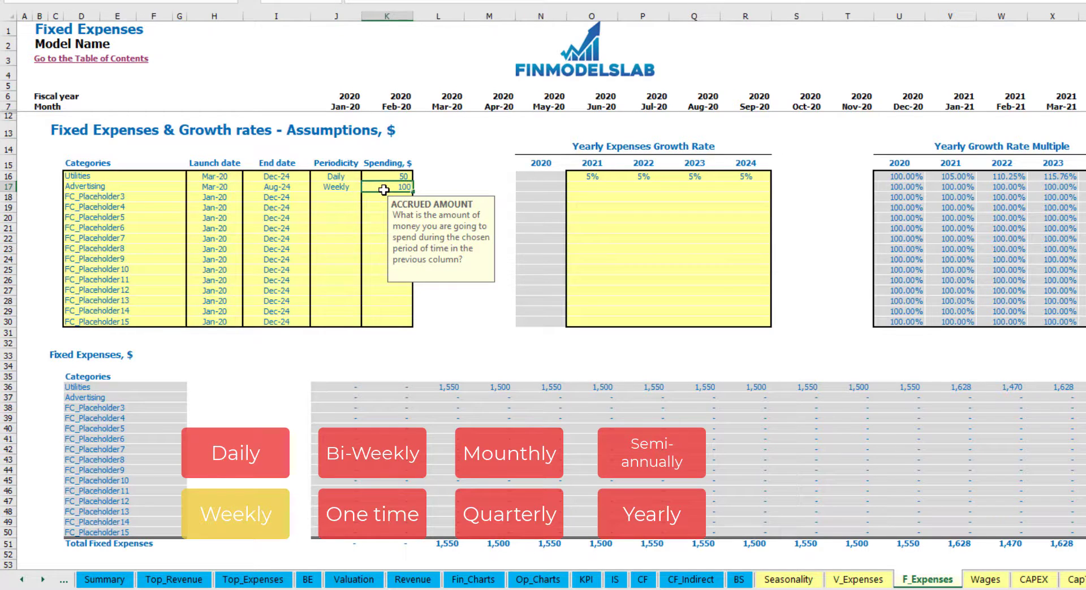
key("Return")
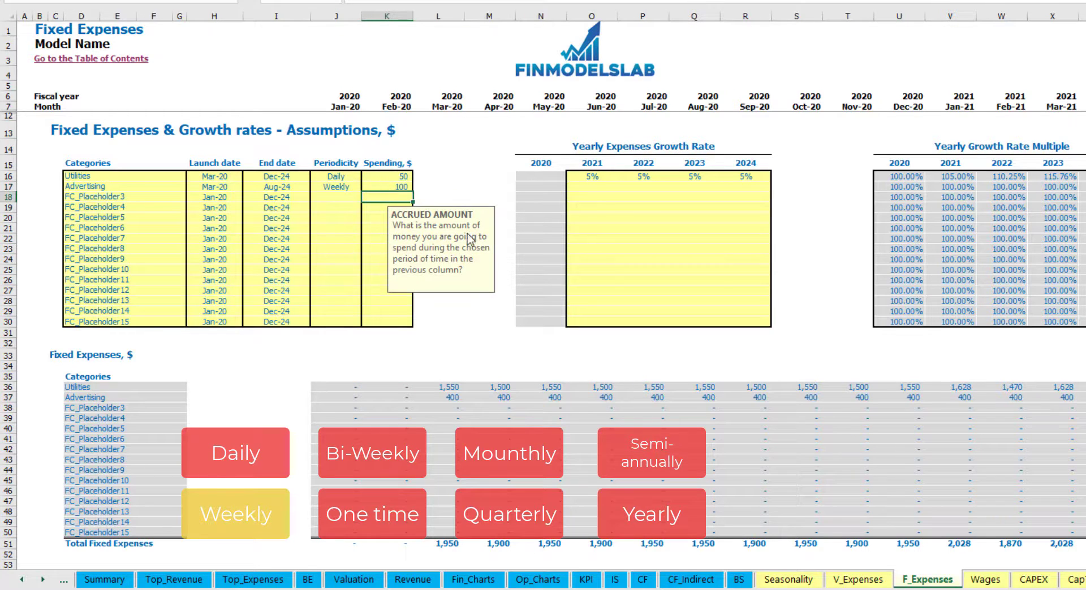
Examine the weekly-based Advertising amounts in the Fixed Expenses table from March 2020 through 2024.
left_click(453, 399)
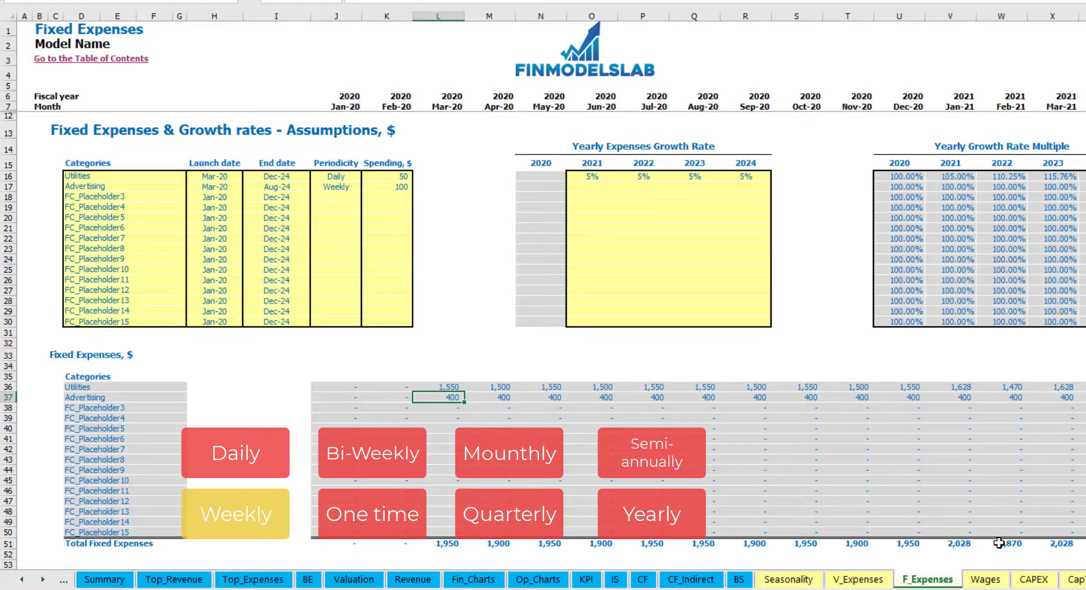
scroll(543, 283, "right", 14)
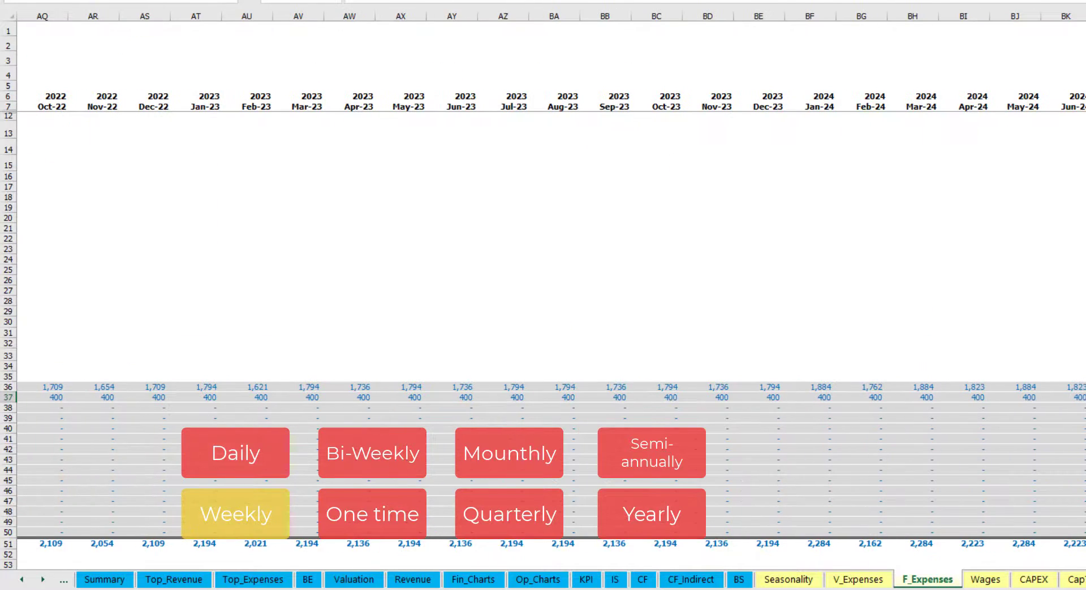
key("ctrl+space")
left_click(1083, 397)
scroll(518, 364, "left", 14)
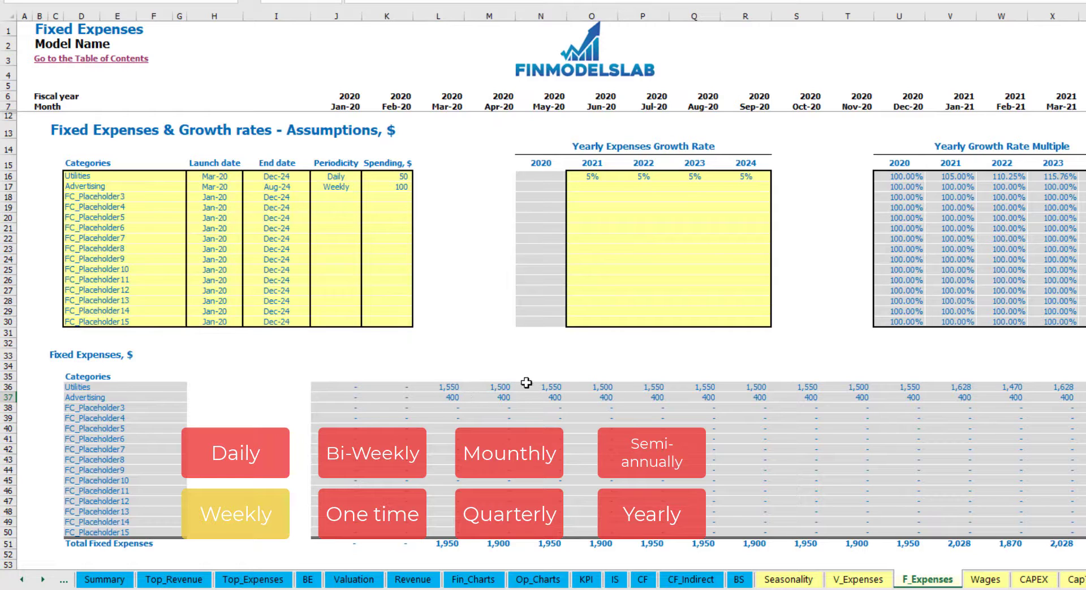
Change the Advertising expense periodicity to Bi-Weekly and its spending amount to $500.
left_click(343, 190)
left_click(366, 187)
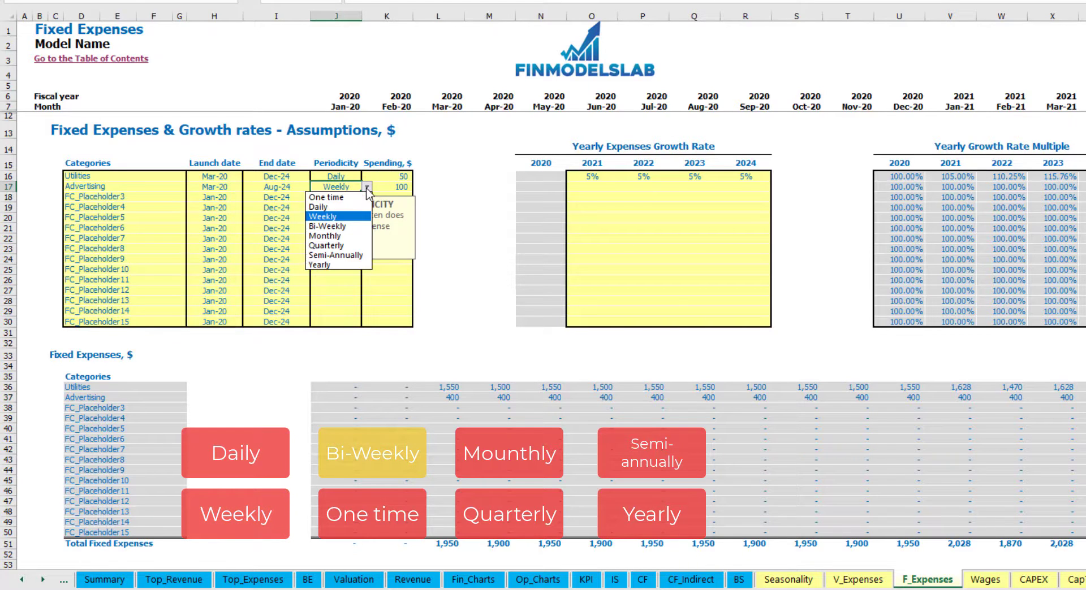
left_click(349, 227)
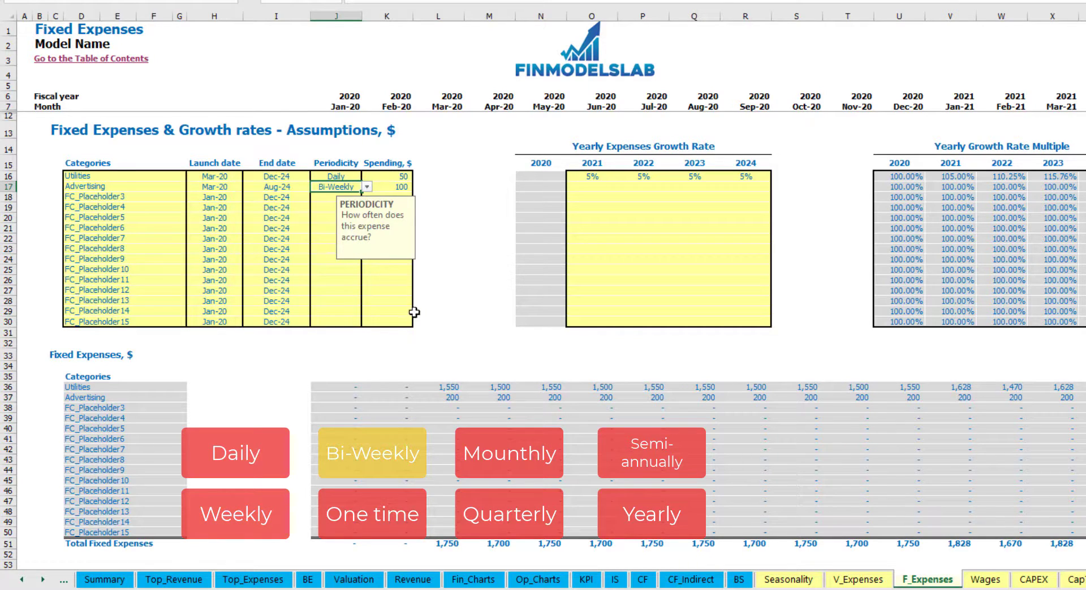
left_click(385, 187)
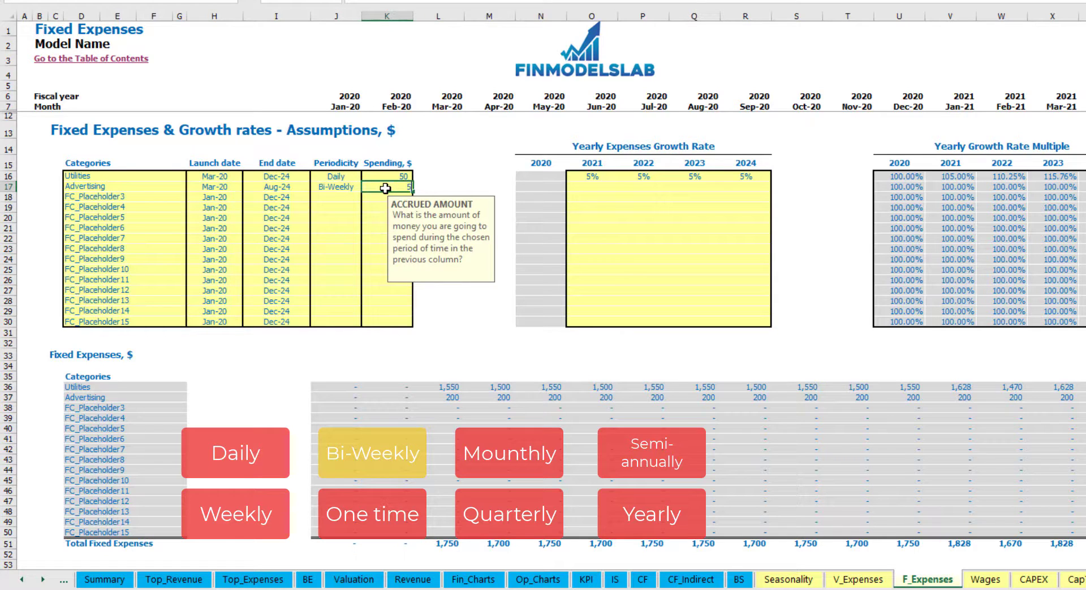
type("500")
key("Return")
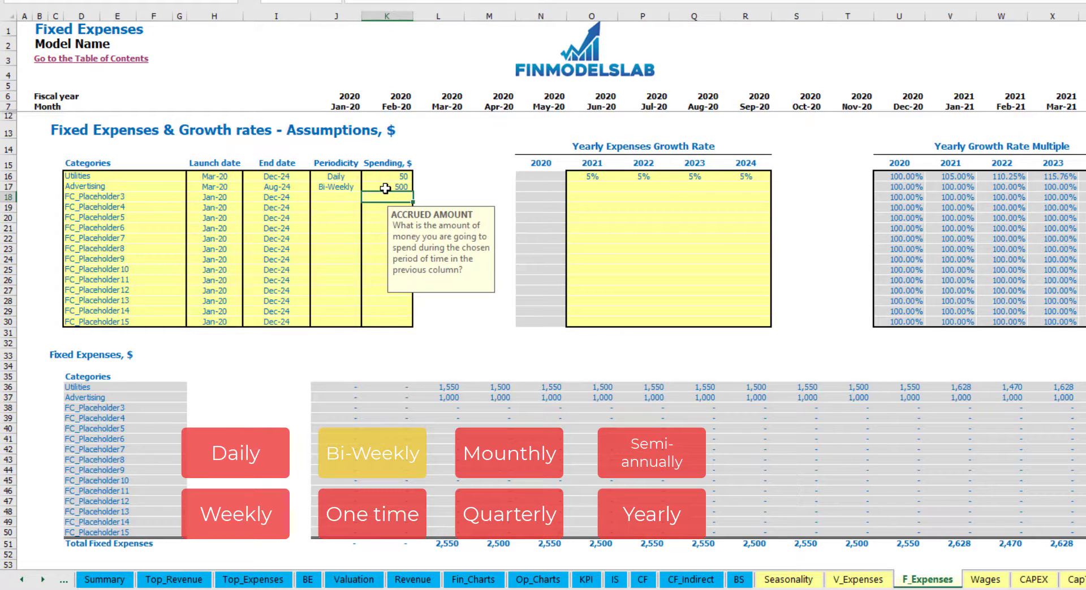
Move the Advertising expense launch date to Jul-20.
left_click(225, 177)
left_click(232, 187)
left_click(254, 188)
left_click(235, 187)
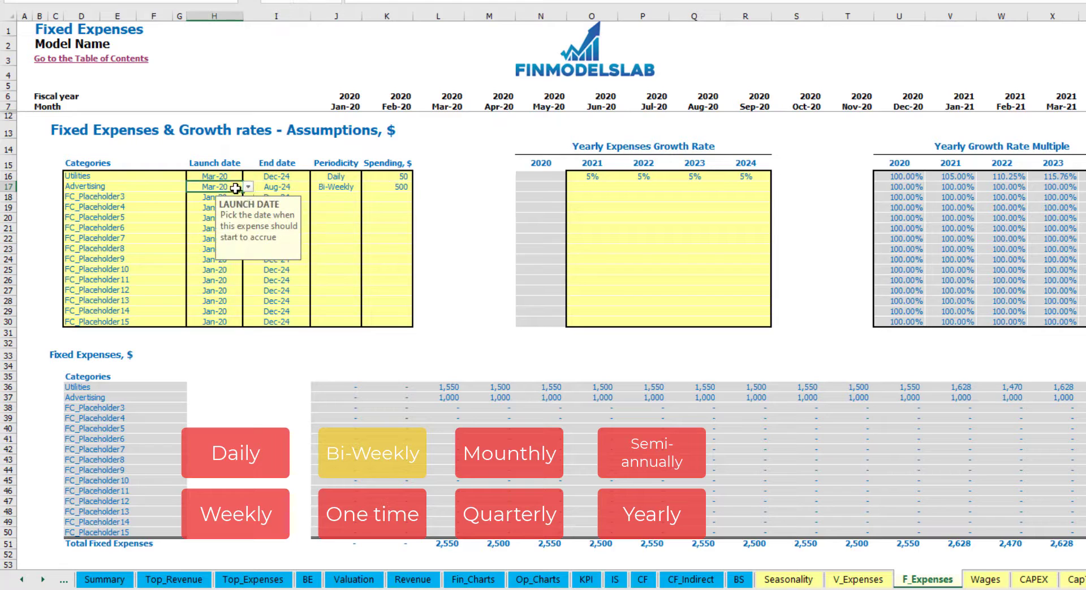
left_click(248, 186)
left_click(229, 236)
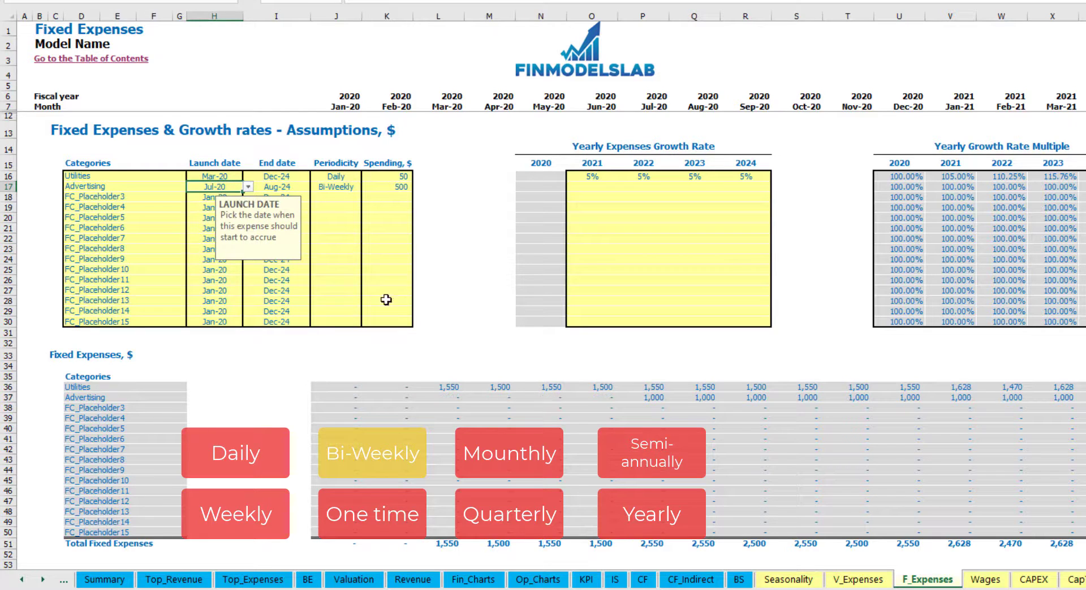
Examine the monthly Advertising amounts in the Fixed Expenses table from July 2020 onward.
left_click(657, 399)
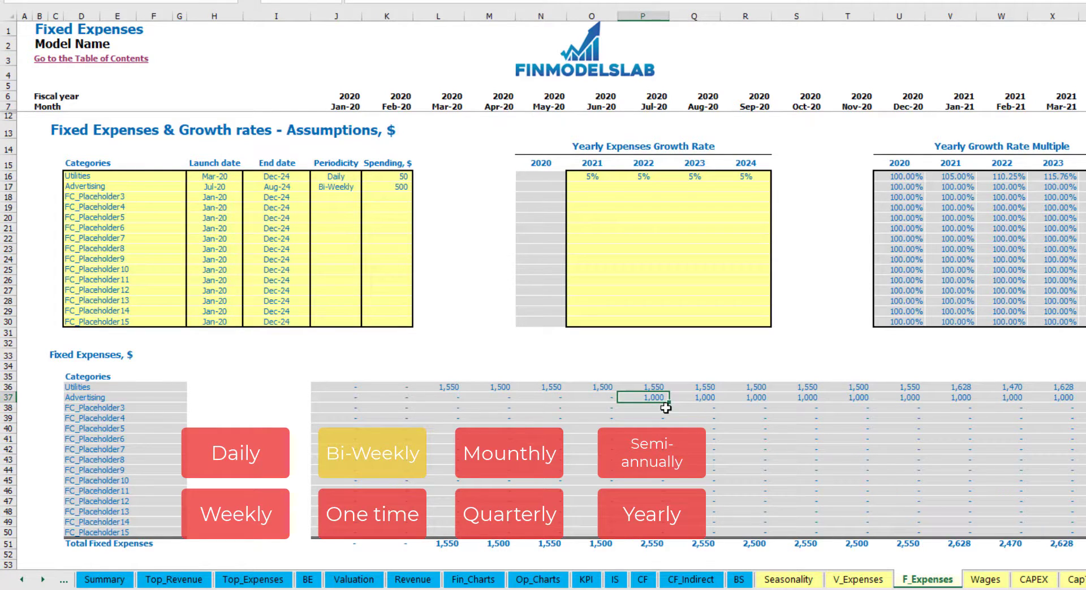
key("Right")
key("Right")
key("Right")
key("Right")
key("Right")
key("Right")
key("Right")
key("Right")
key("Right")
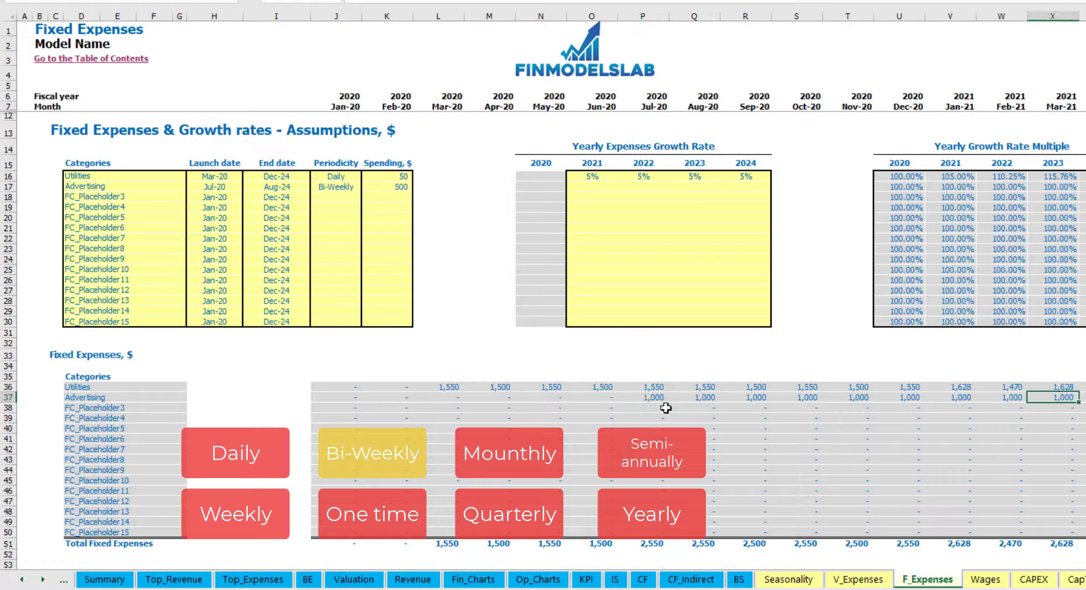
key("Right")
key("Right")
key("Right")
key("Right")
key("Right")
key("Right")
key("Right")
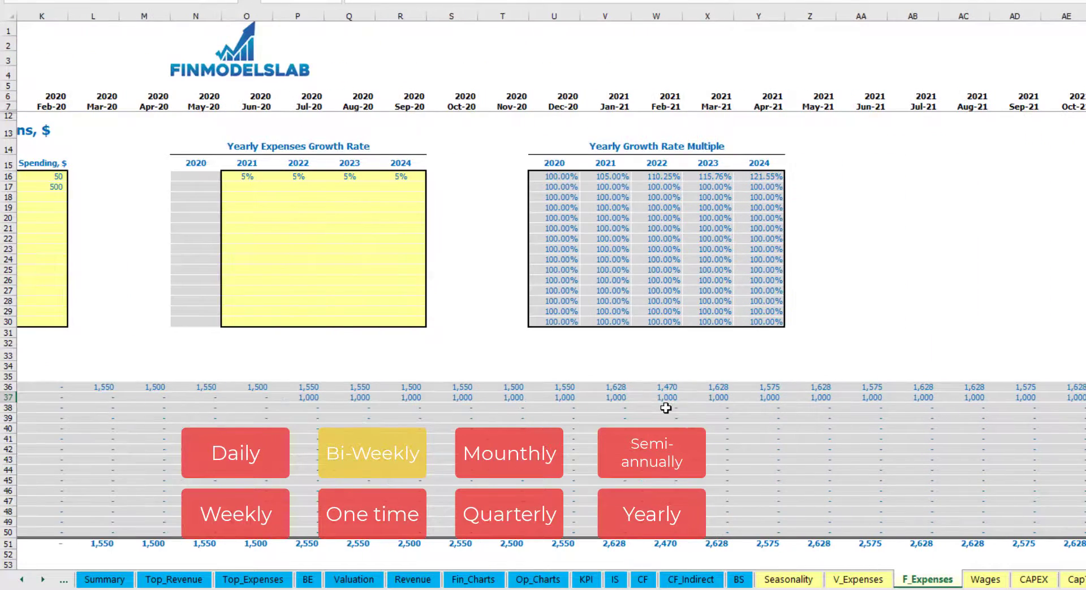
key("Home")
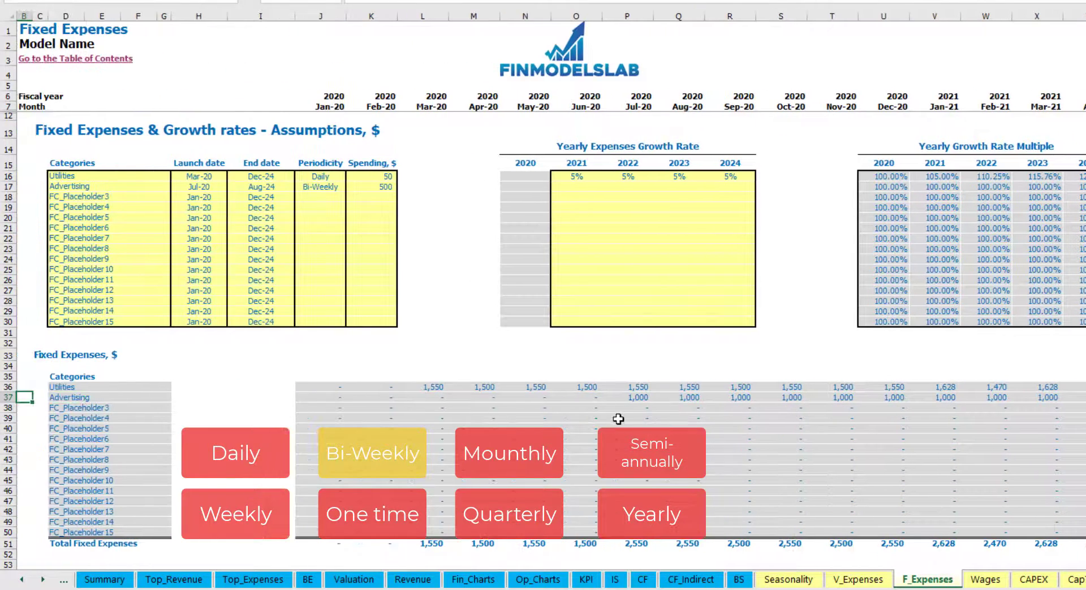
left_click(631, 399)
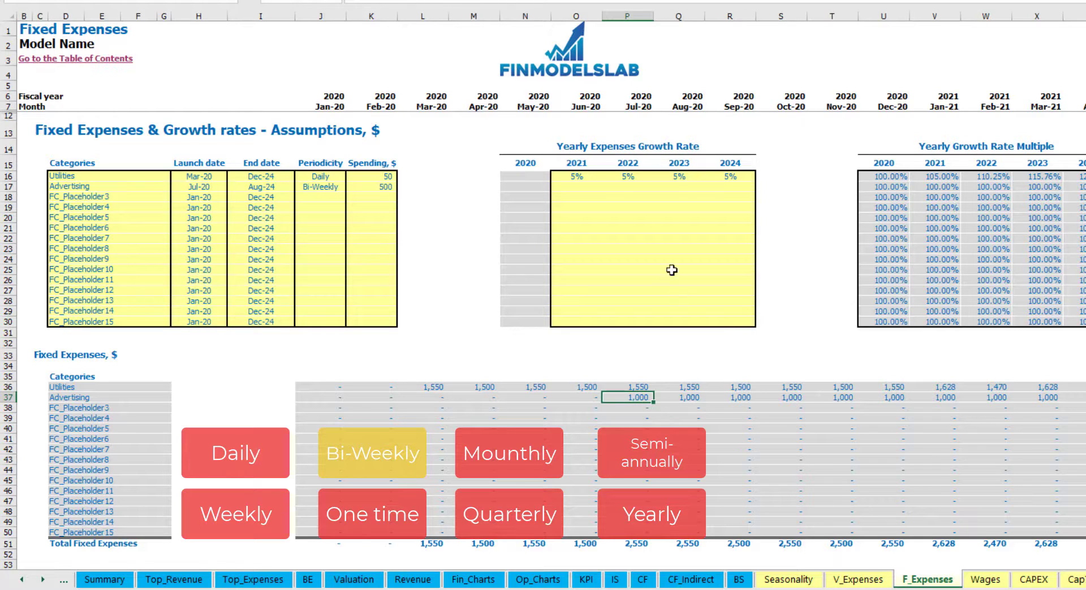
Set the Advertising yearly expenses growth rate to 3% for 2021 through 2024.
left_click(575, 191)
type("3")
key("Return")
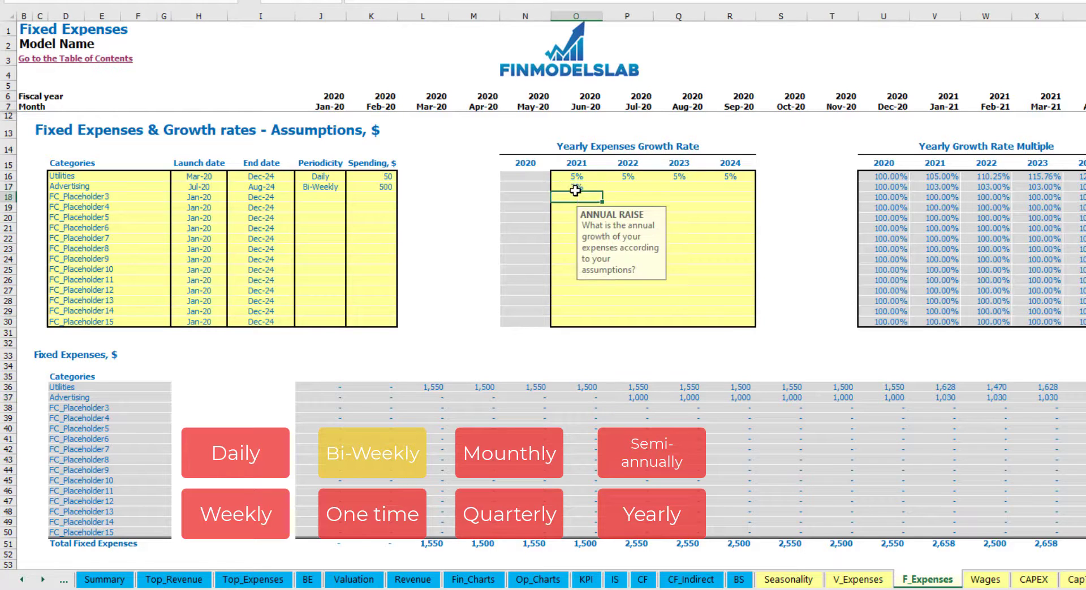
key("Up")
key("ctrl+c")
key("Right")
key("shift+Right")
key("shift+Right")
key("ctrl+v")
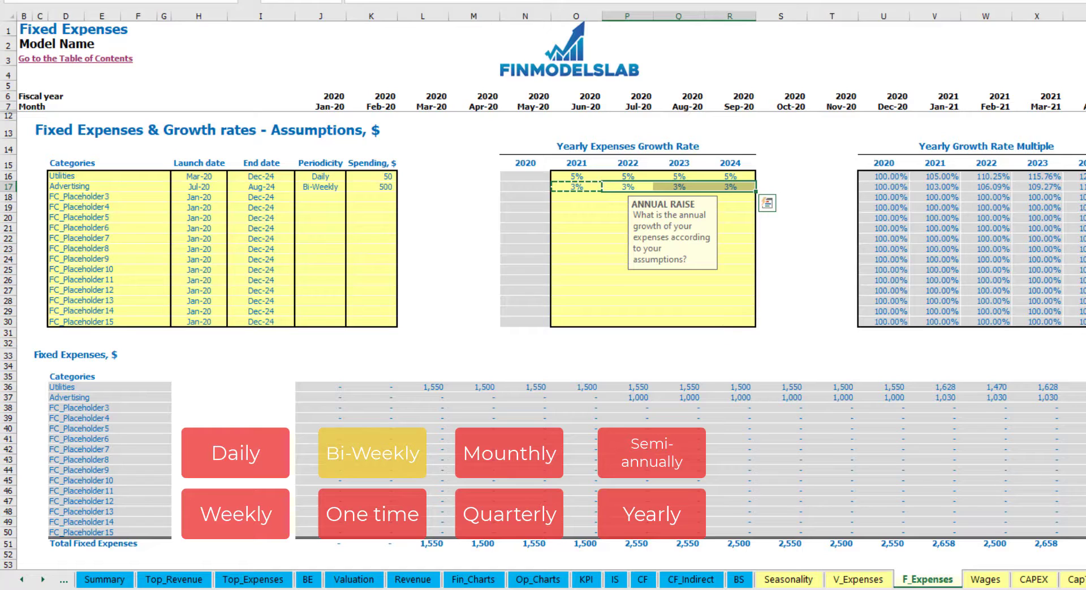
Review how the growth rate affects the Advertising amounts from January 2021 through 2024 and compare them with the expense's end date.
left_click(1076, 398)
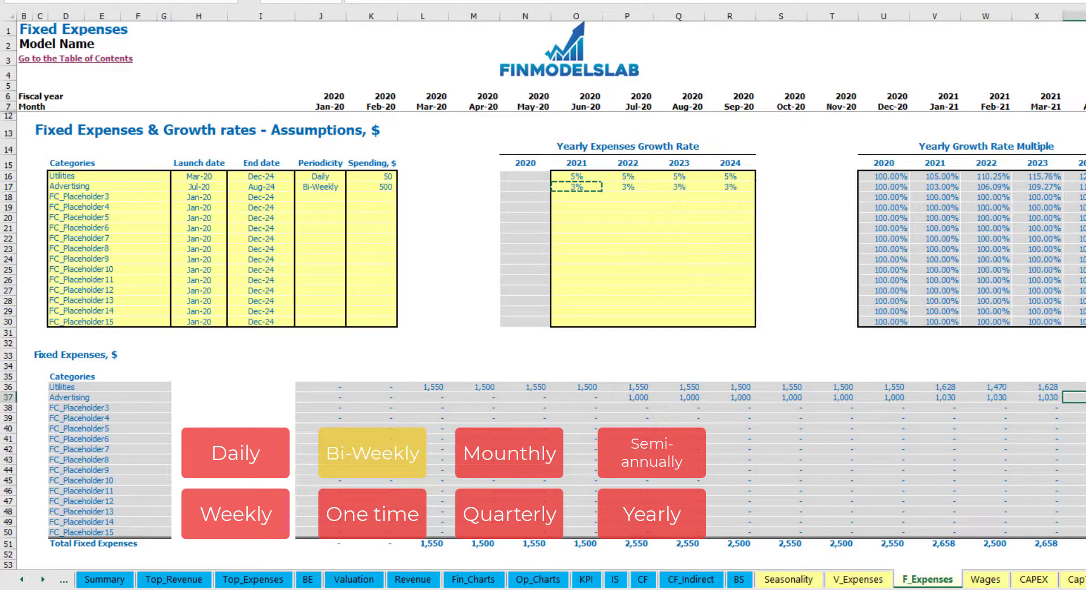
left_click(963, 398)
key("Left")
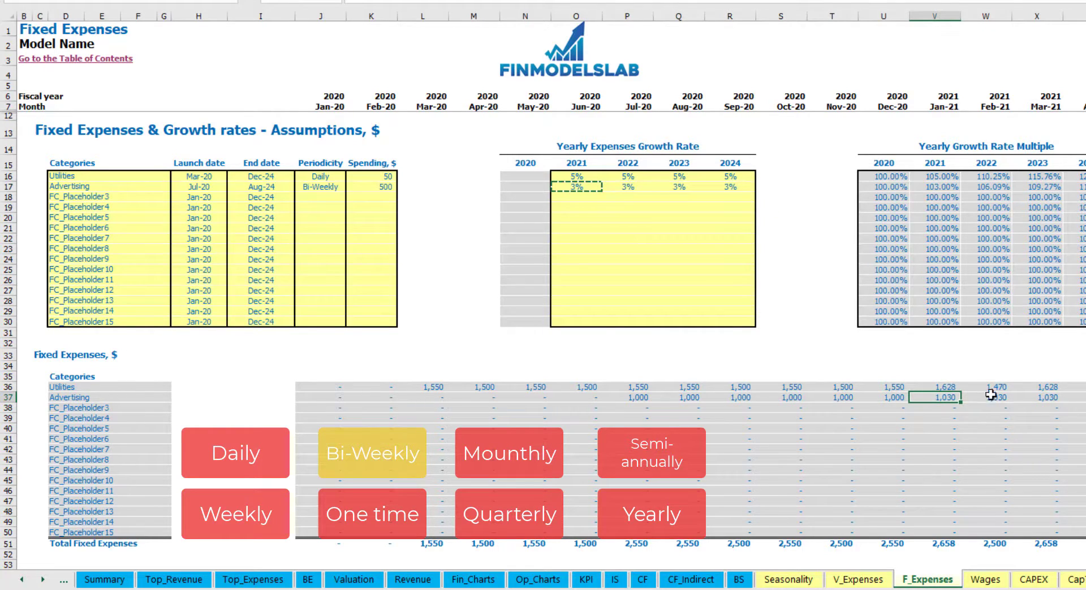
scroll(551, 280, "right", 10)
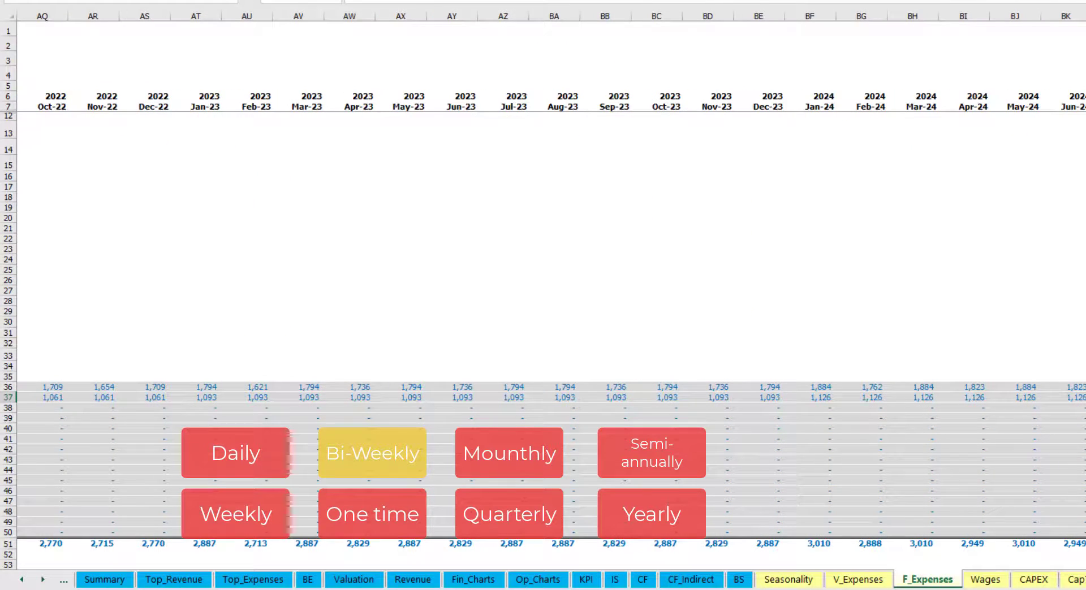
key("ctrl+space")
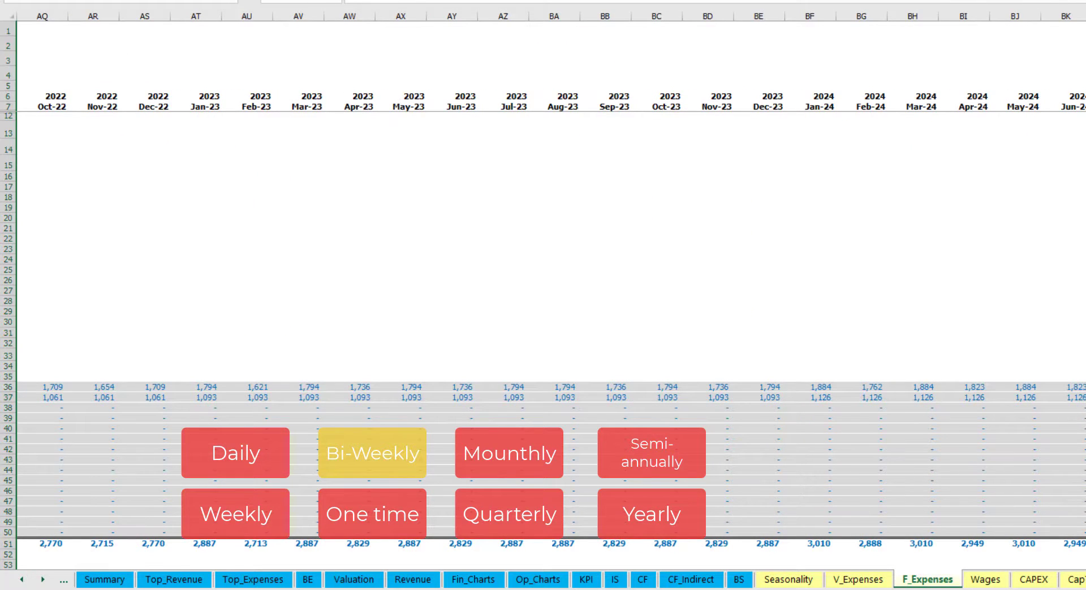
scroll(551, 295, "left", 10)
left_click(283, 187)
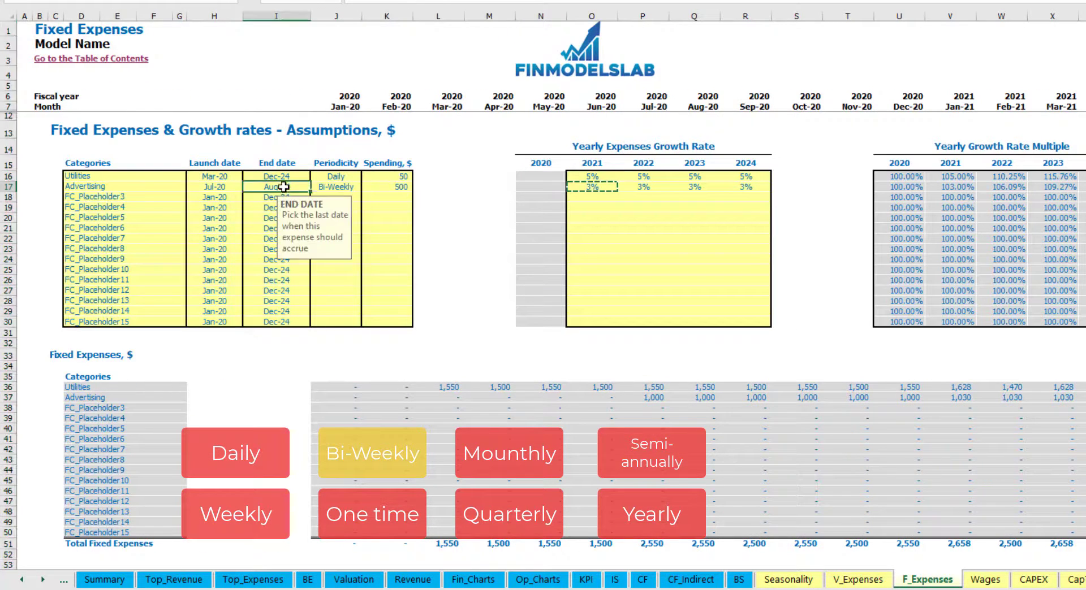
Rename the third category in the Fixed Expenses assumptions to "Office Setup" and set its periodicity to One time.
left_click(101, 197)
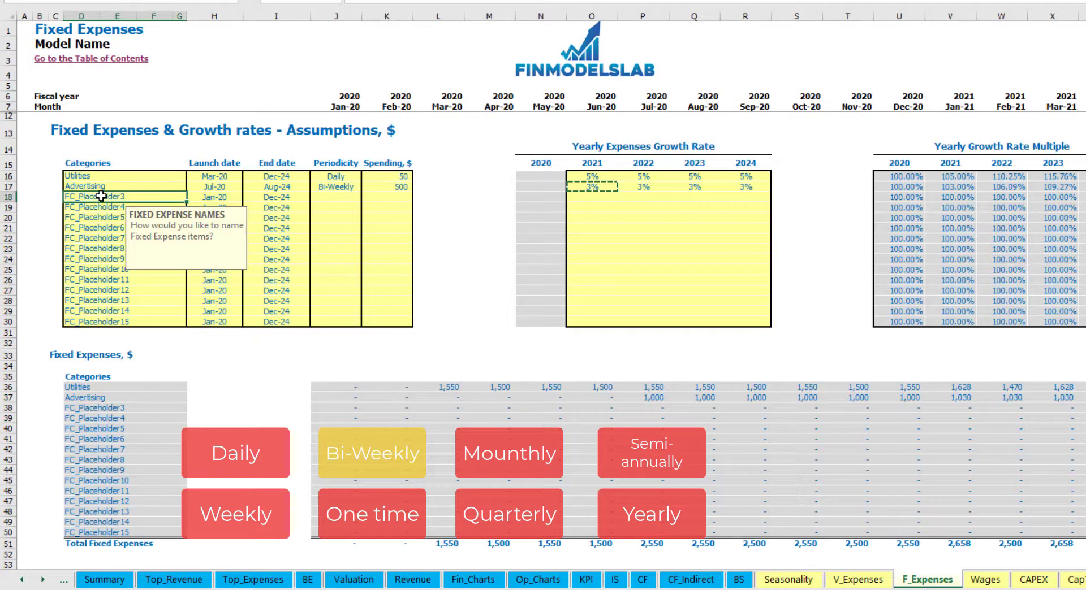
type("Se")
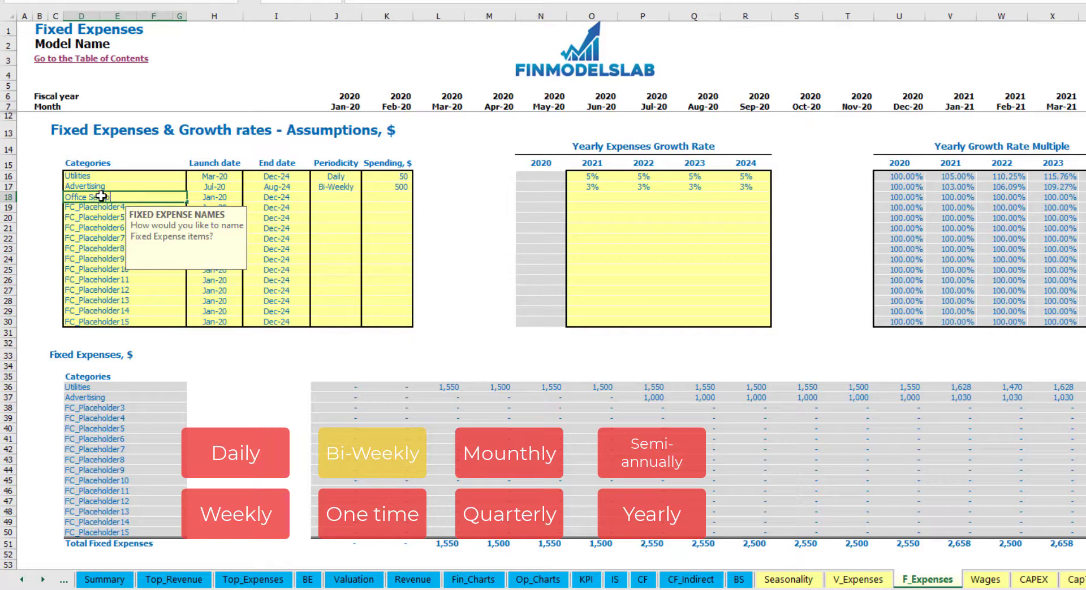
type("tup")
left_click(337, 198)
left_click(367, 198)
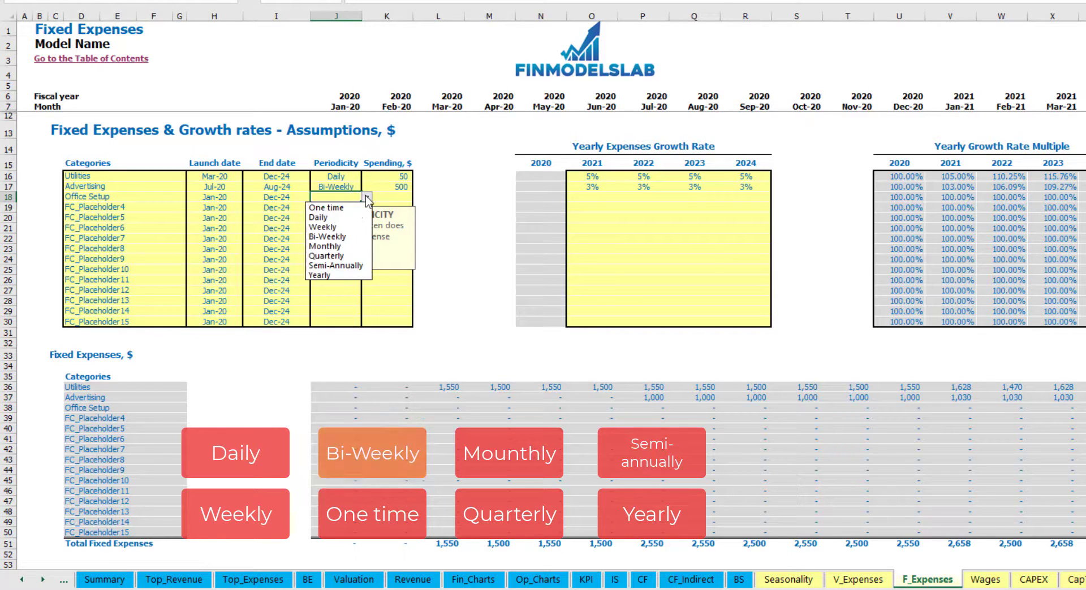
left_click(326, 208)
Set the Office Setup launch date to Feb-20 with spending of $5,000, and check its growth rate cells and February 2020 expense.
left_click(235, 197)
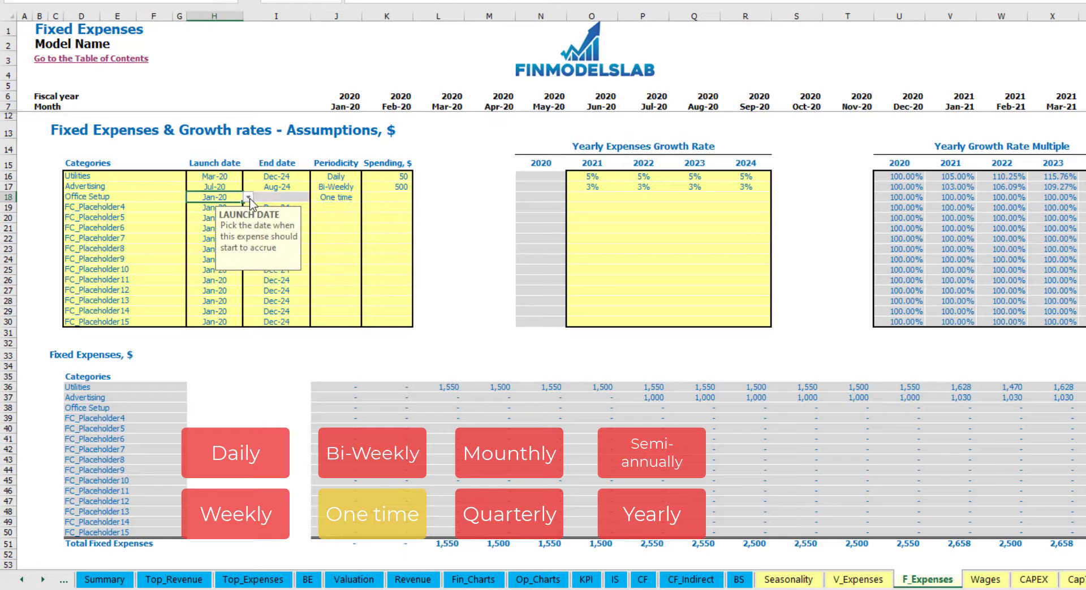
left_click(248, 197)
left_click(229, 218)
left_click(377, 196)
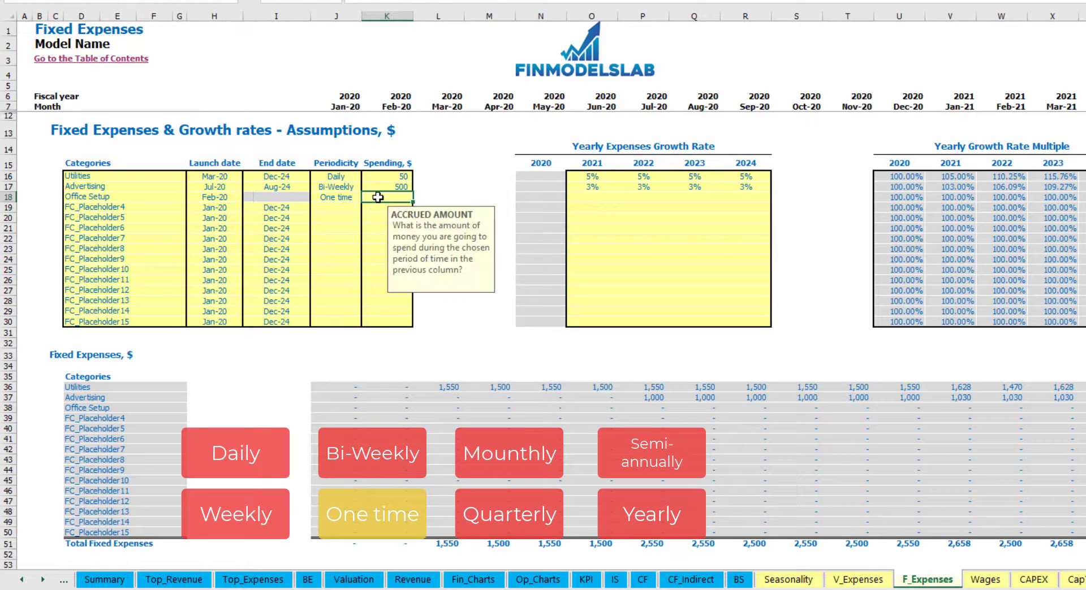
key("Return")
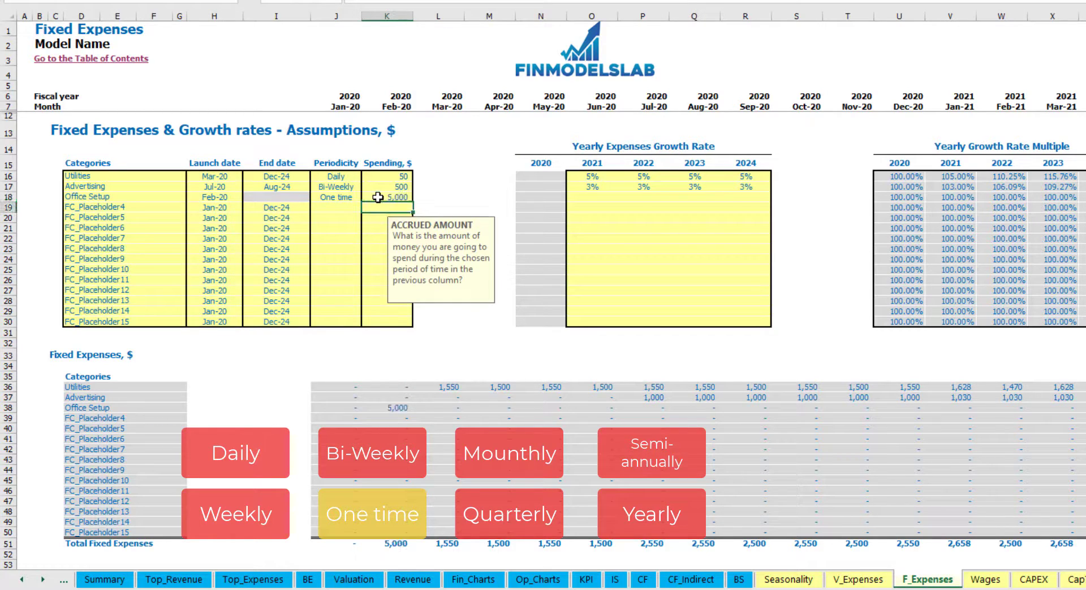
left_click_drag(591, 197, 746, 196)
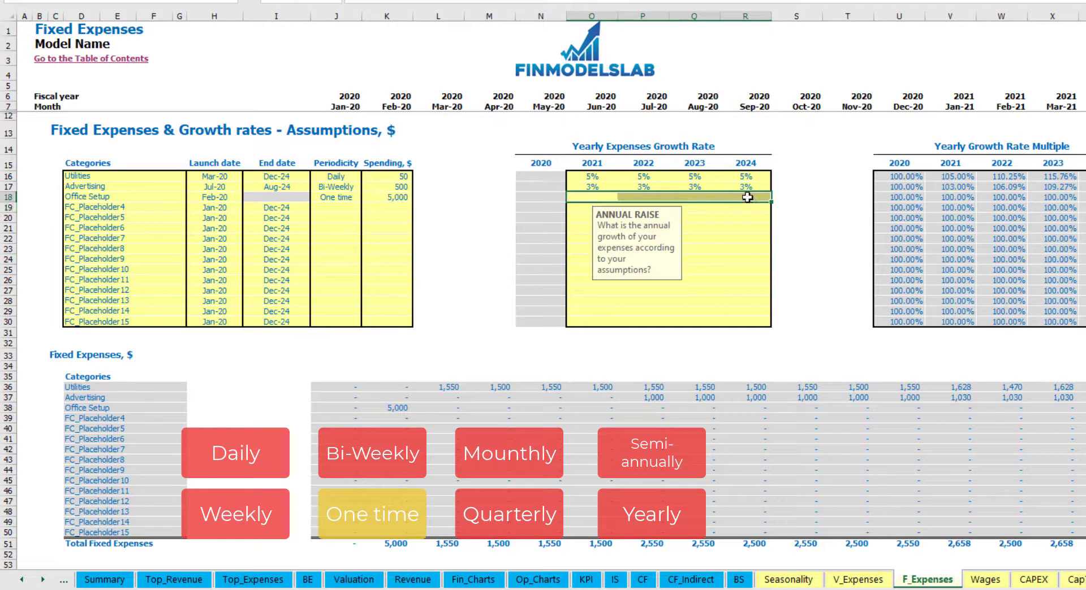
left_click(409, 405)
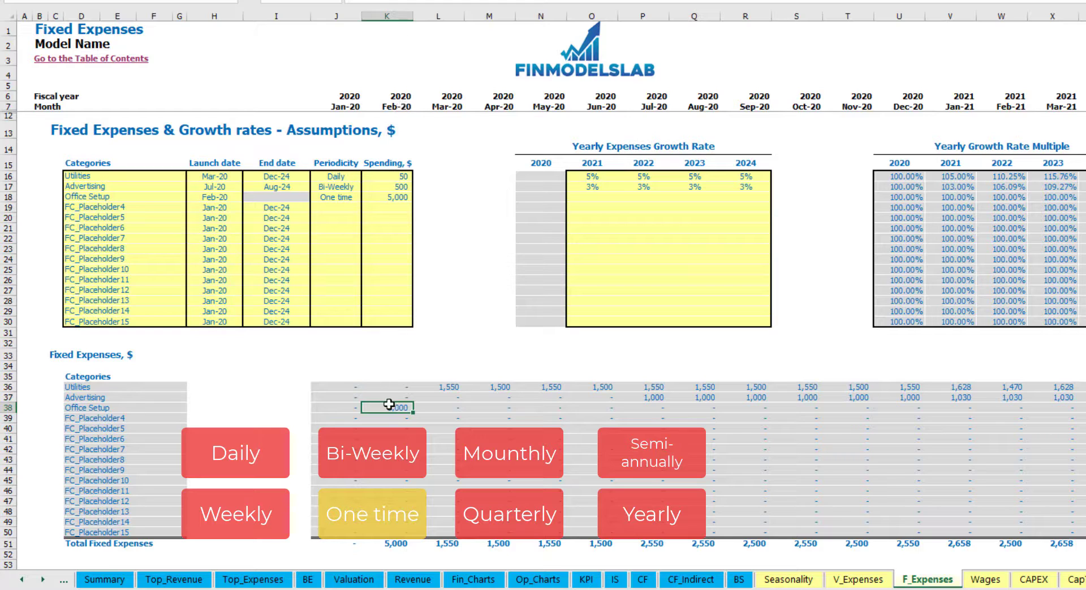
Rename the fourth category in the Fixed Expenses assumptions to "Insurance".
left_click(158, 210)
type("I")
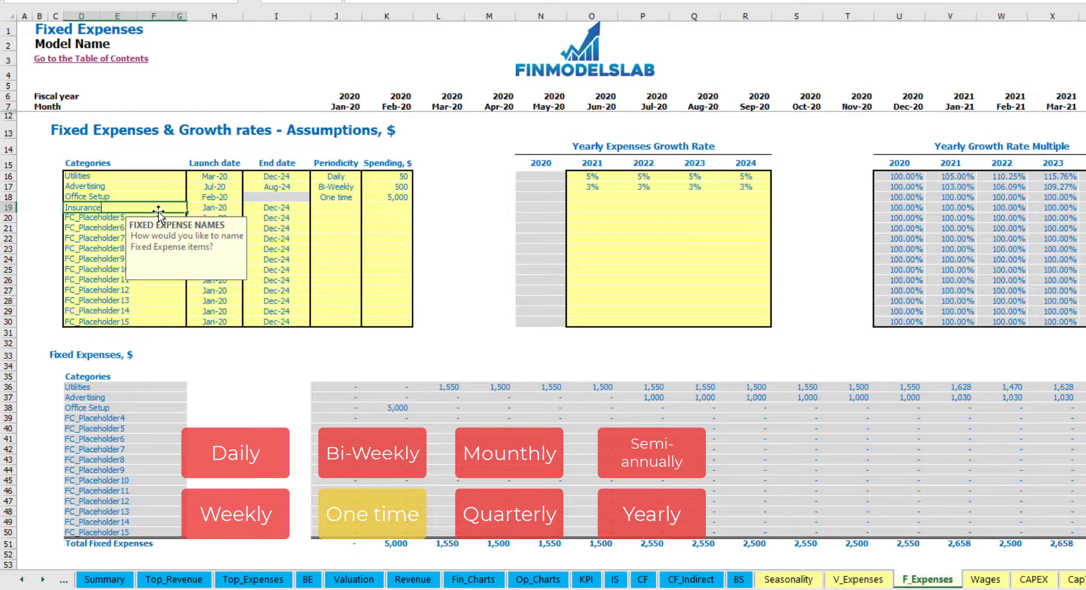
type("nsurance")
key("Return")
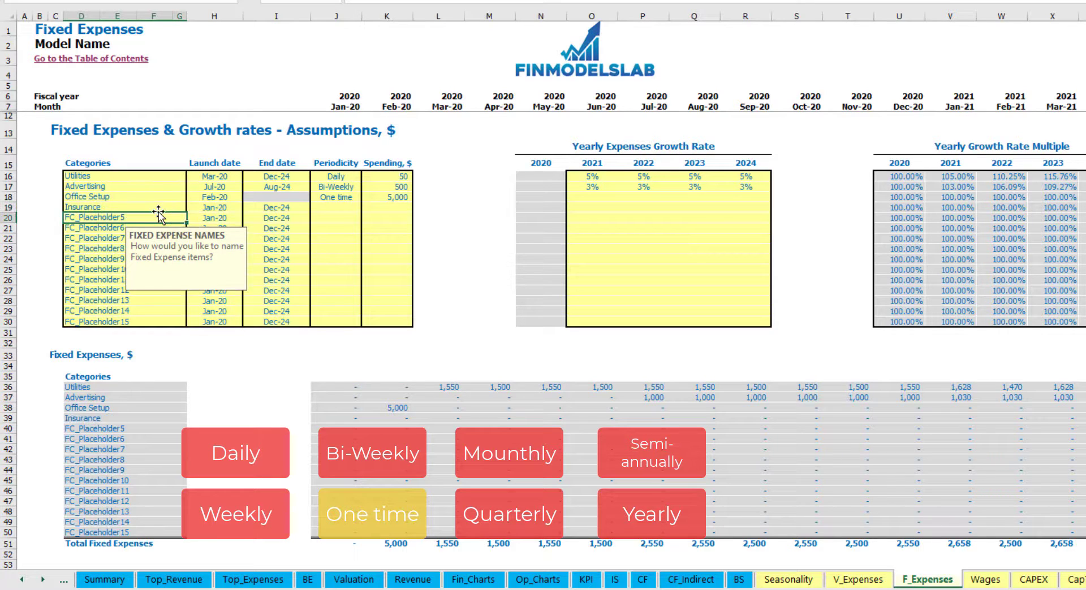
Set the Insurance periodicity to Monthly and its spending to $1,000.
left_click(216, 210)
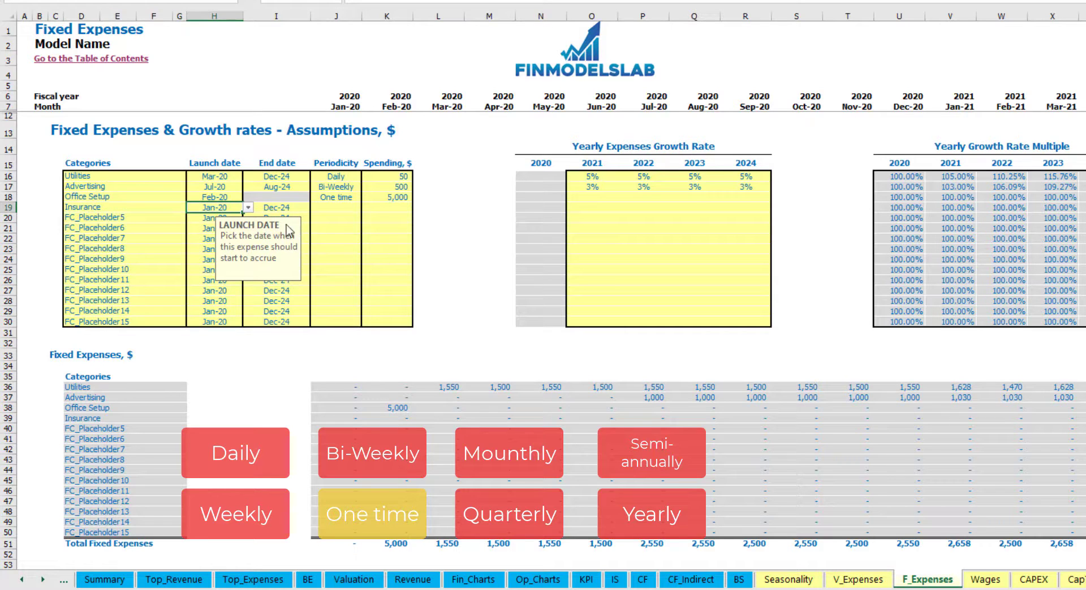
left_click(284, 208)
left_click(345, 208)
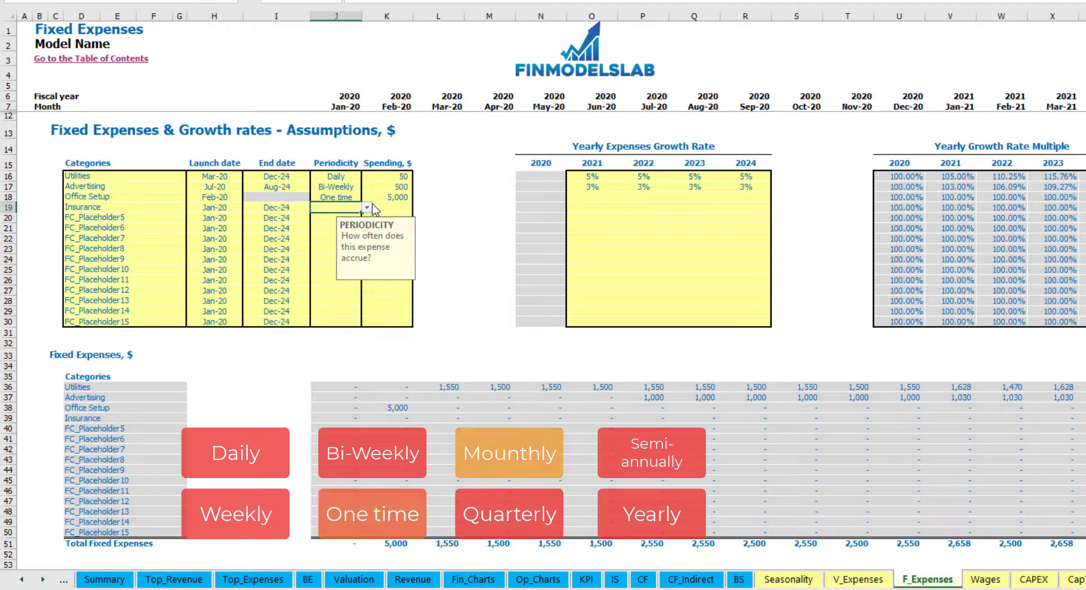
left_click(365, 208)
left_click(339, 253)
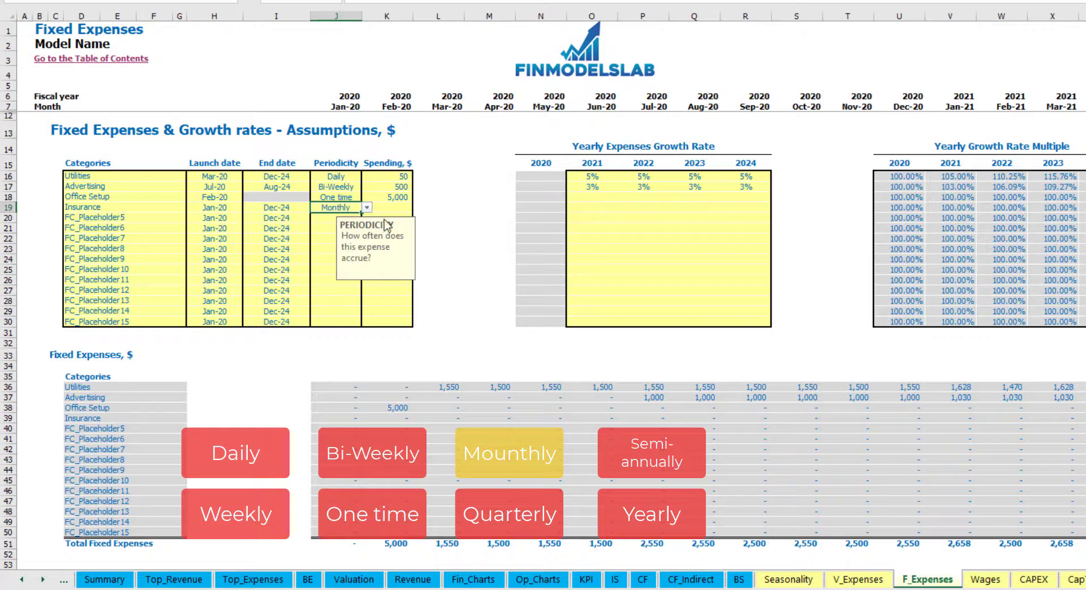
left_click(394, 208)
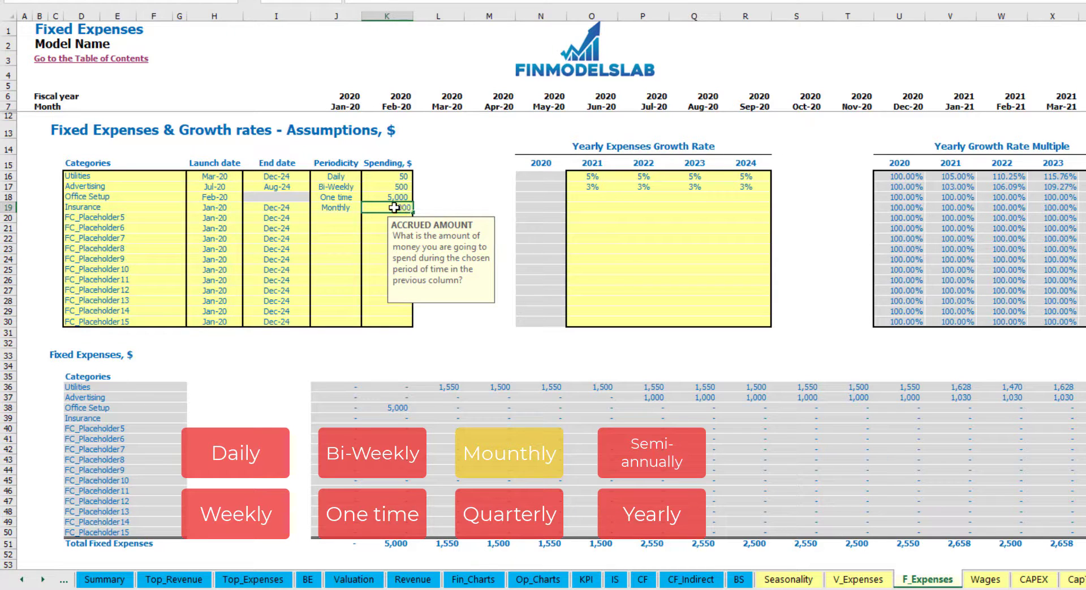
type("1000")
Set the Insurance yearly expenses growth rates to 5% for 2021, 3% for 2022, 2% for 2023 and 1% for 2024.
left_click(592, 210)
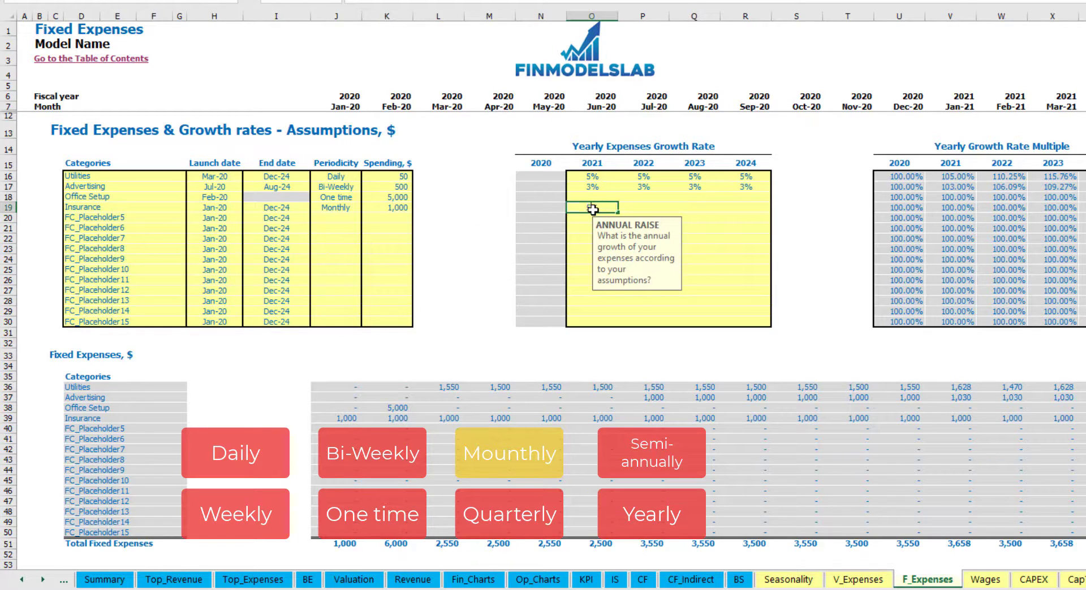
type("5")
key("Return")
left_click(592, 209)
key("Right")
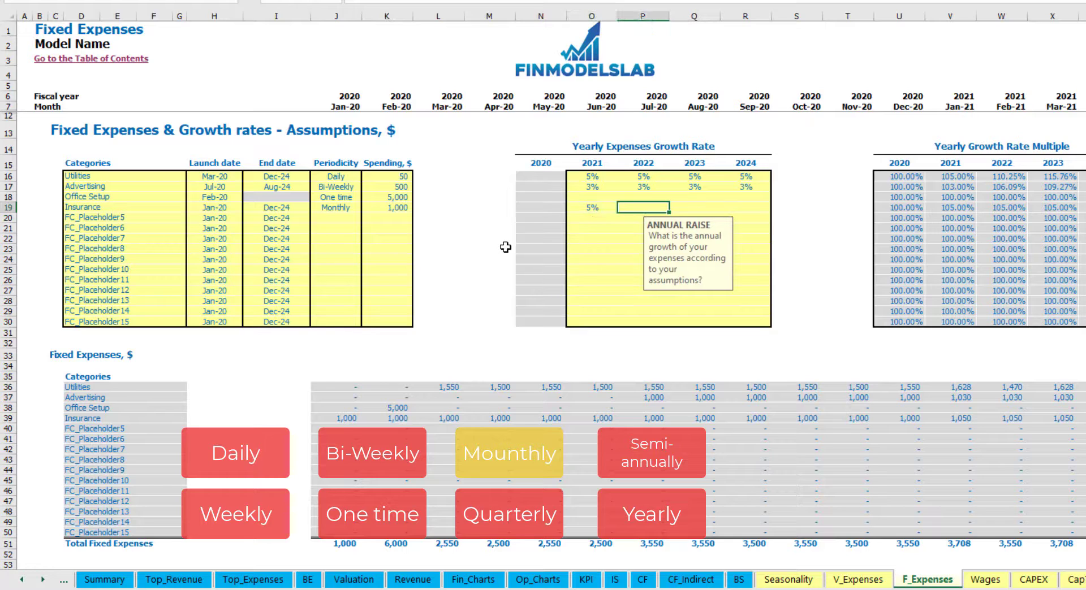
type("3")
key("Return")
key("Up")
key("Right")
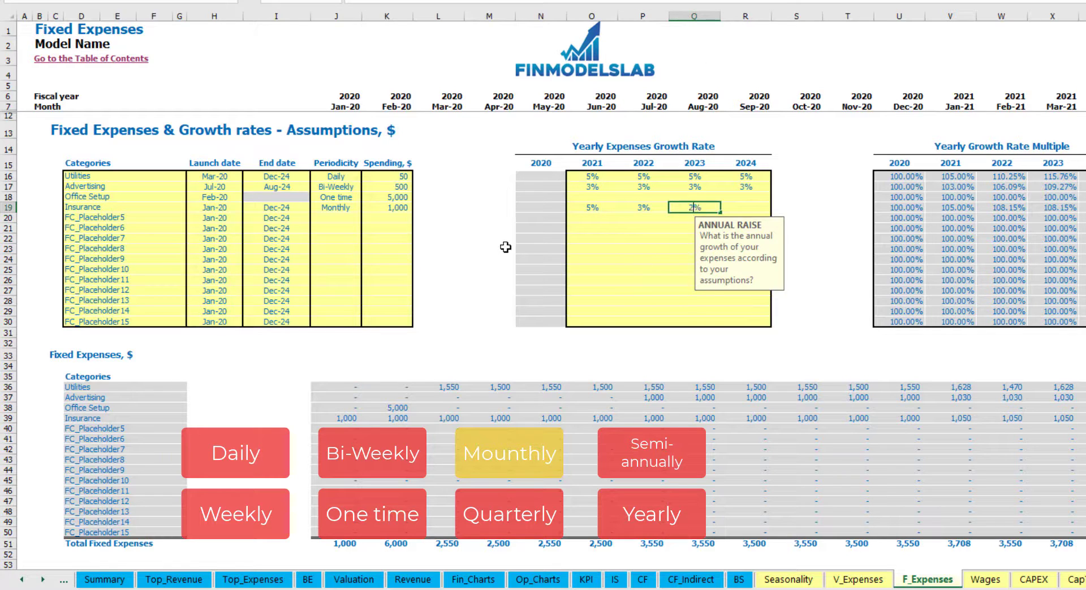
key("Right")
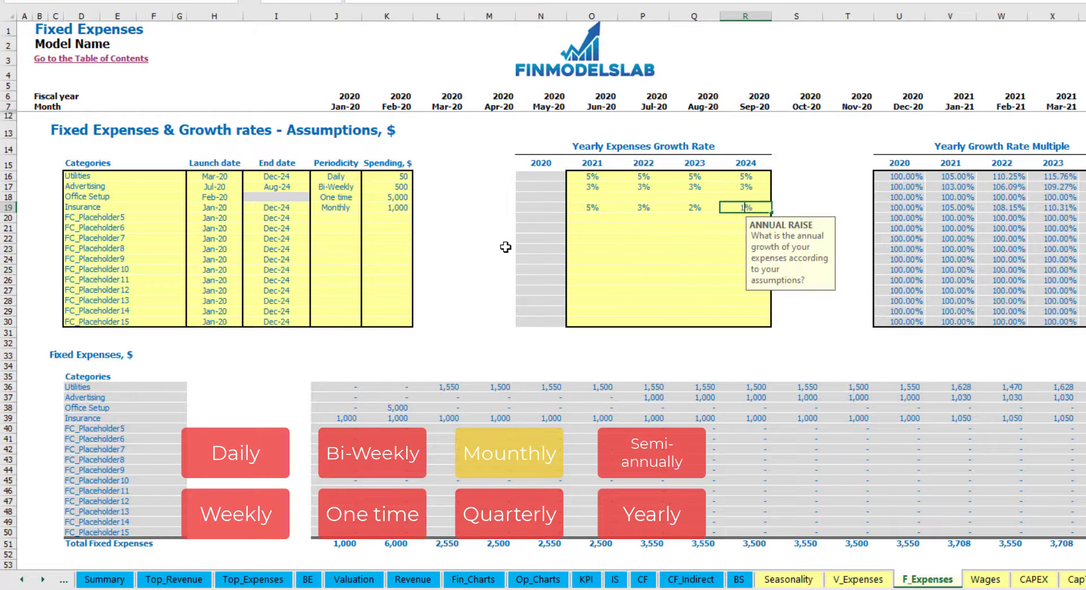
type("1")
key("Return")
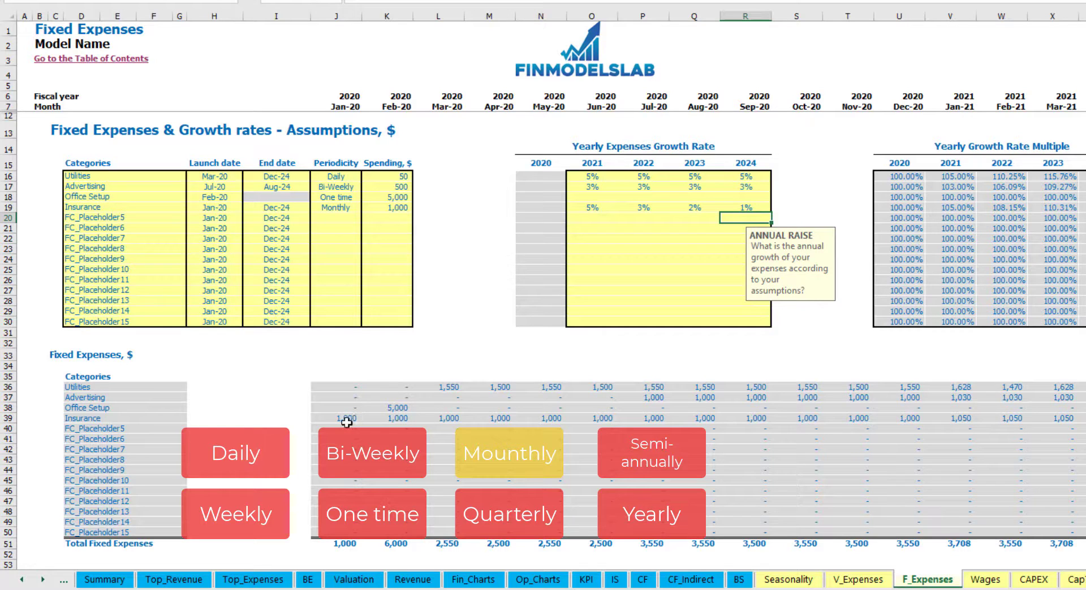
Review the monthly Insurance amounts in the Fixed Expenses table across 2020 and 2021.
left_click_drag(346, 419, 934, 418)
left_click(934, 419)
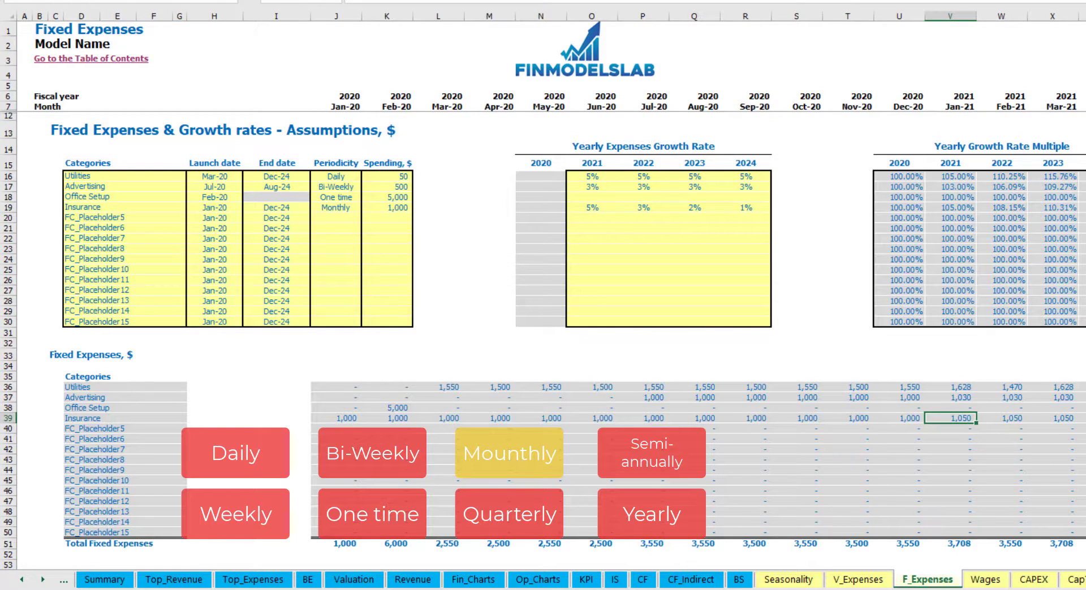
scroll(543, 283, "right", 6)
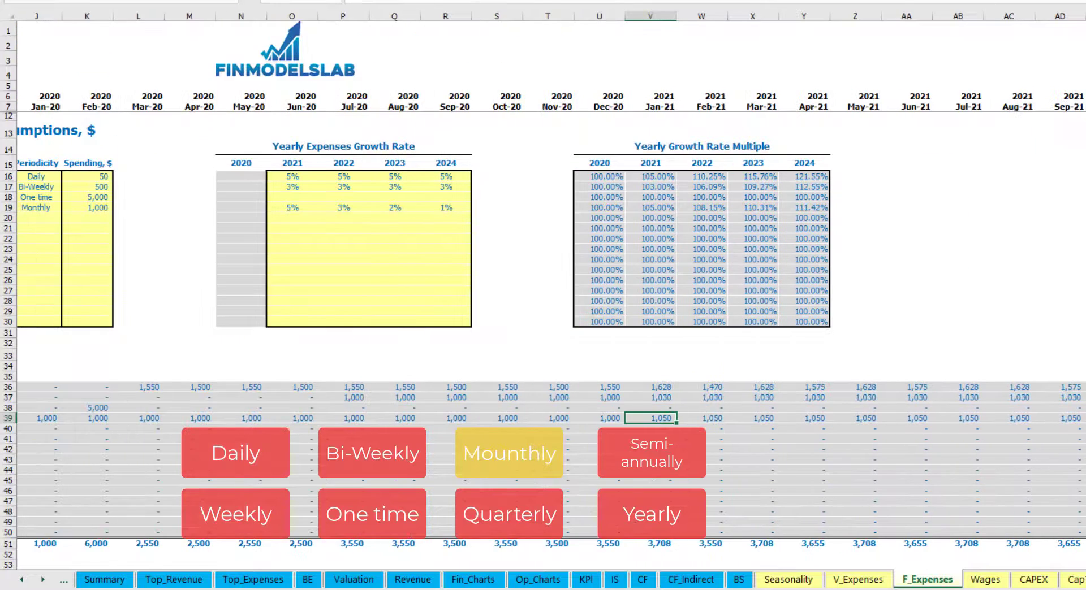
left_click(1084, 15)
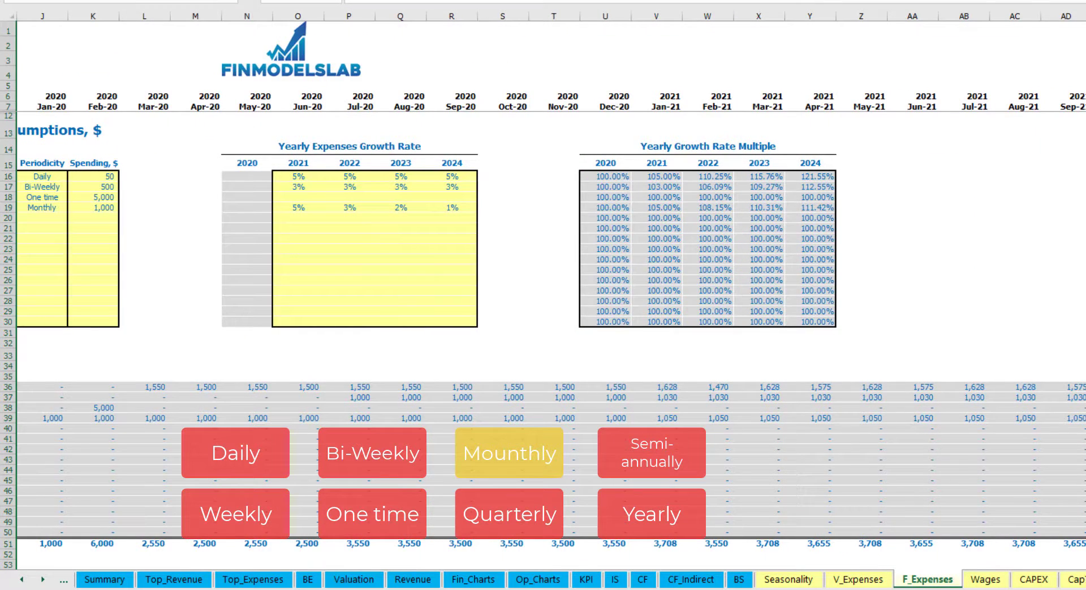
left_click(1084, 418)
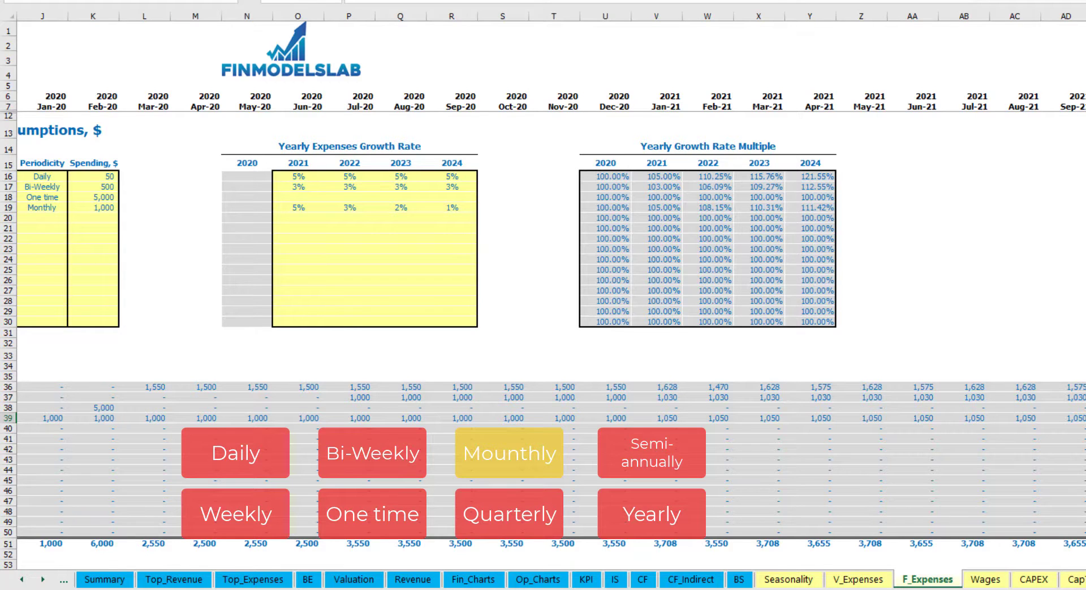
scroll(542, 283, "left", 6)
Change the Insurance periodicity to Quarterly and check its January, April and July 2020 amounts.
left_click(346, 208)
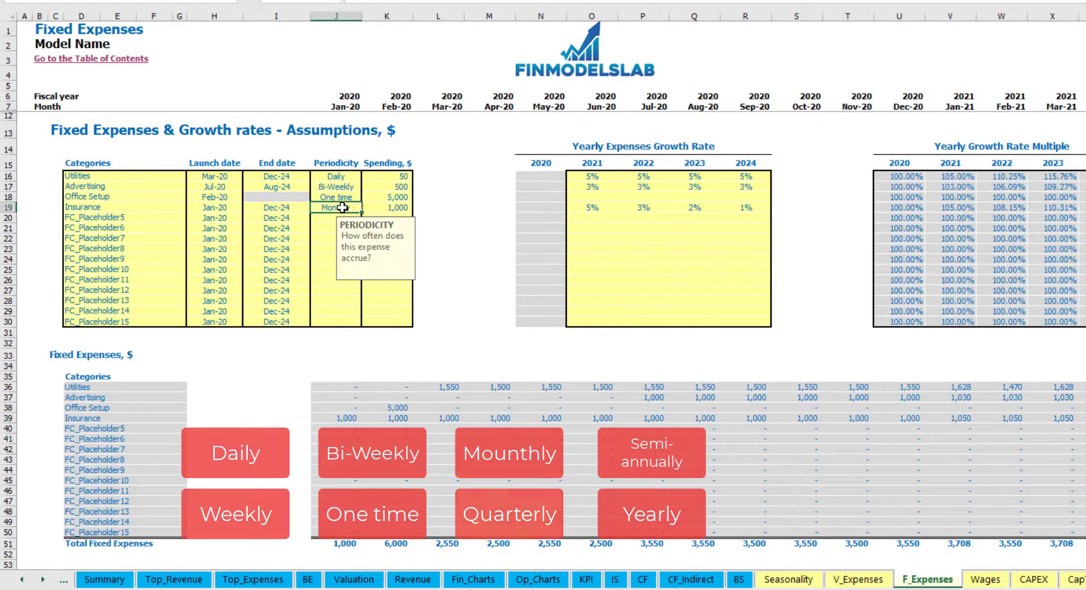
left_click(367, 208)
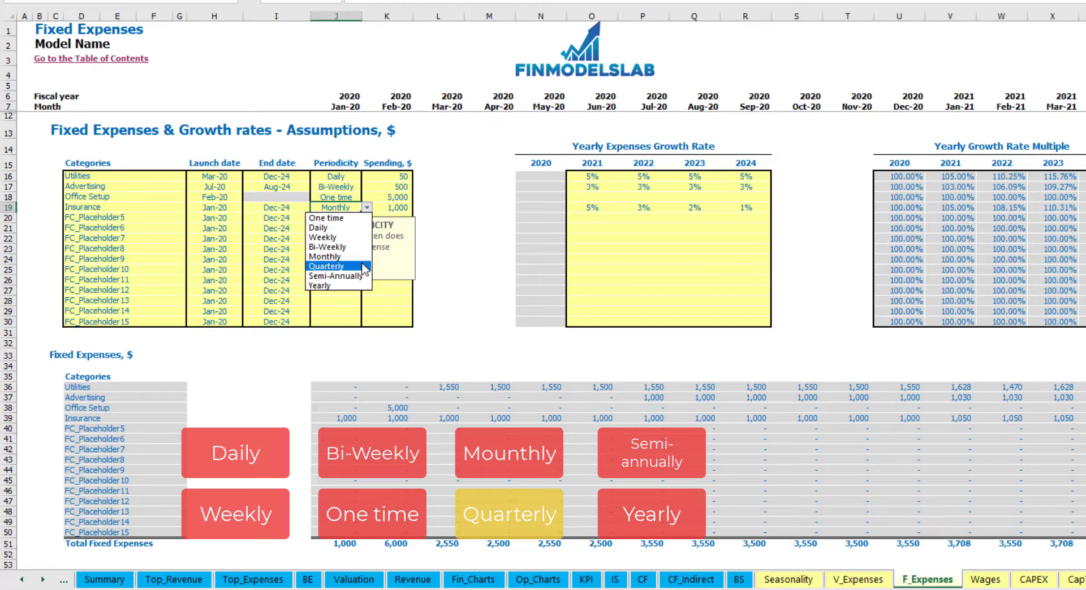
left_click(340, 265)
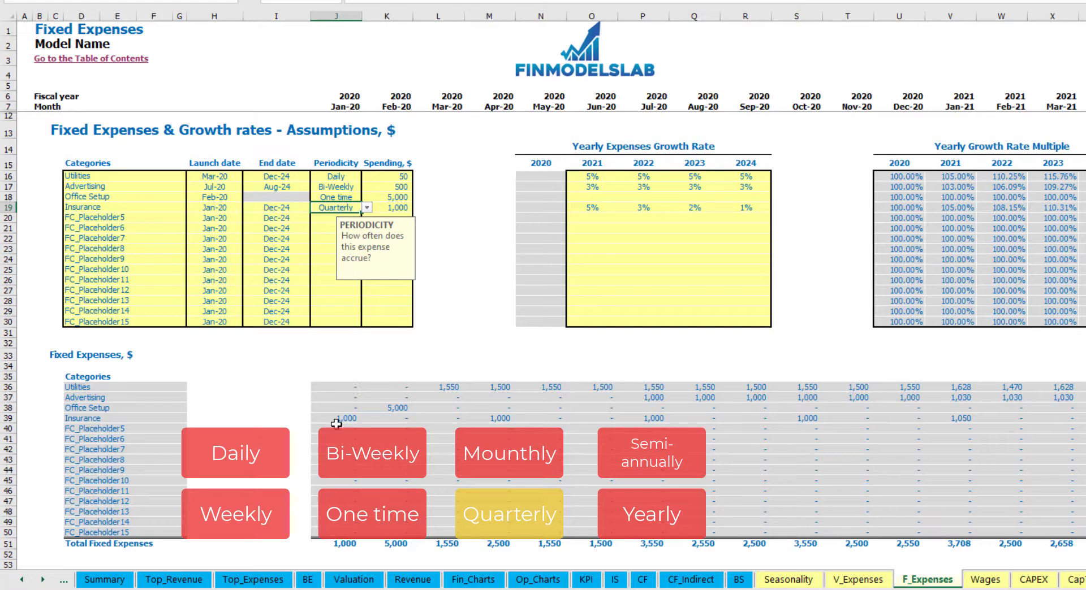
left_click(337, 420)
left_click(493, 417)
left_click(644, 418)
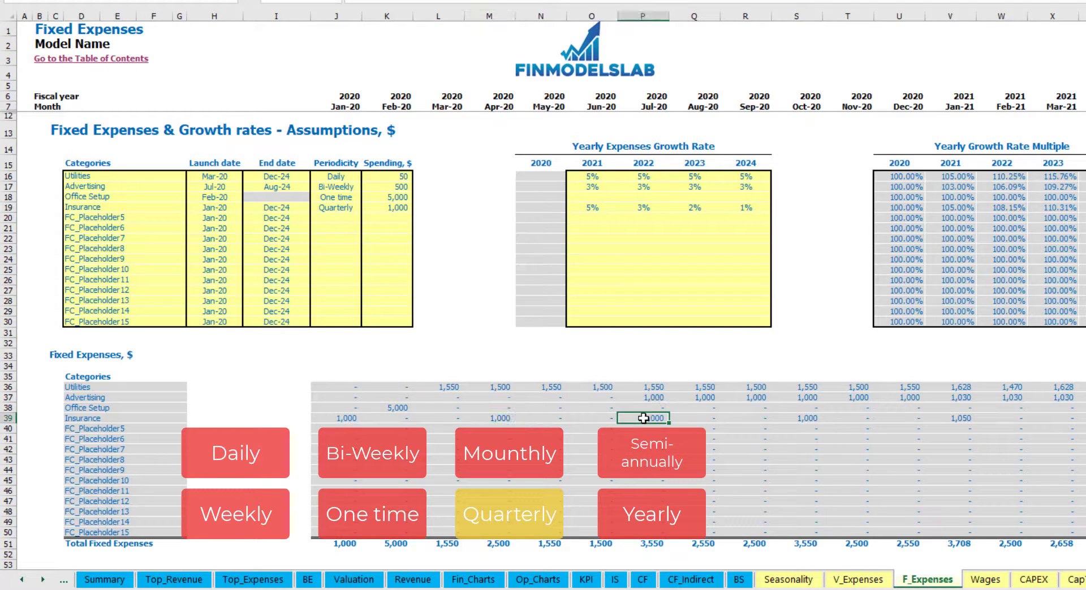
Set the Insurance launch date to Feb-20 and check its February, May and August 2020 amounts.
left_click(233, 204)
left_click(248, 207)
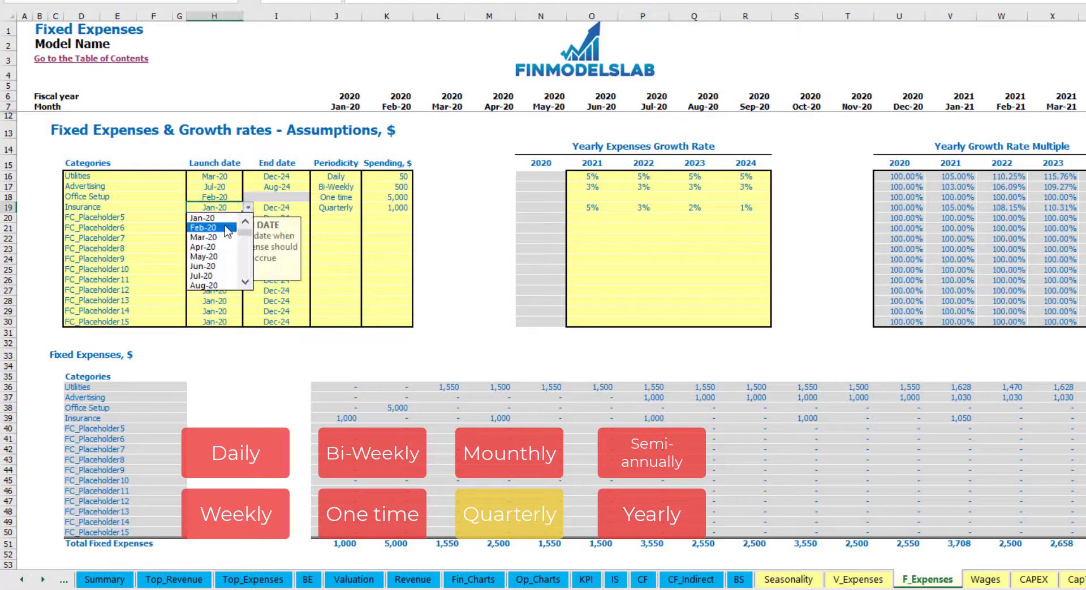
left_click(218, 225)
left_click(405, 417)
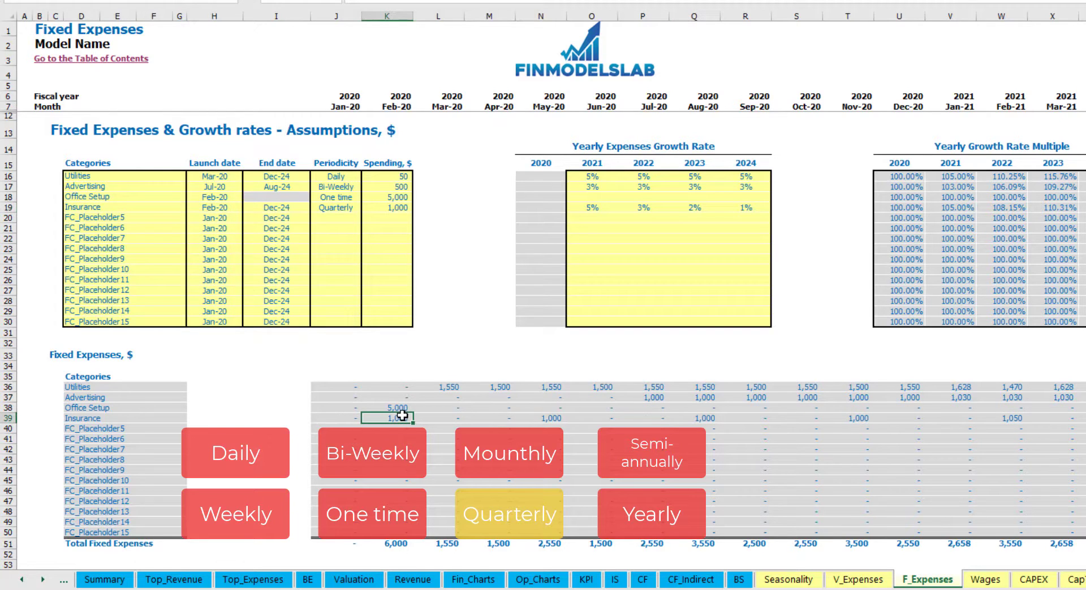
left_click(548, 419)
left_click(703, 417)
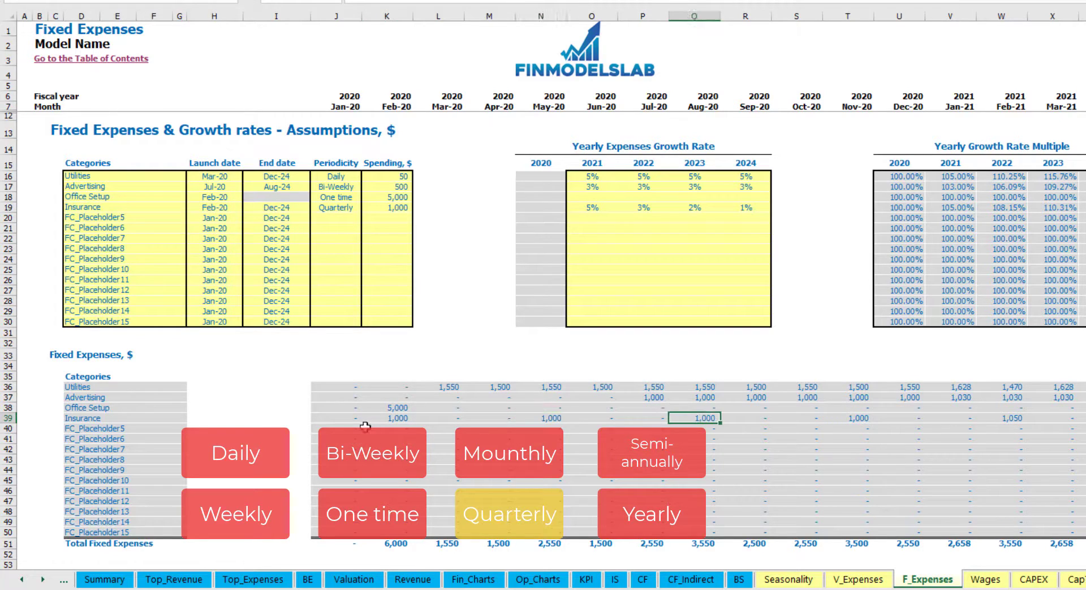
left_click(387, 419)
left_click(554, 419)
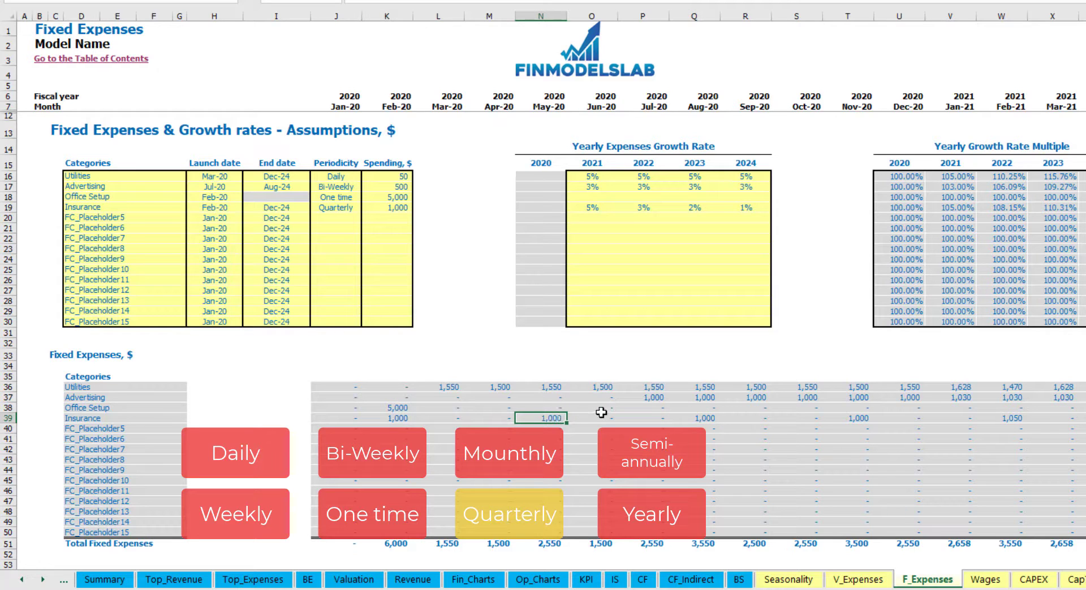
Change the Insurance periodicity to Semi-Annually and check its amounts from February 2020 to February 2021.
left_click(355, 208)
left_click(366, 208)
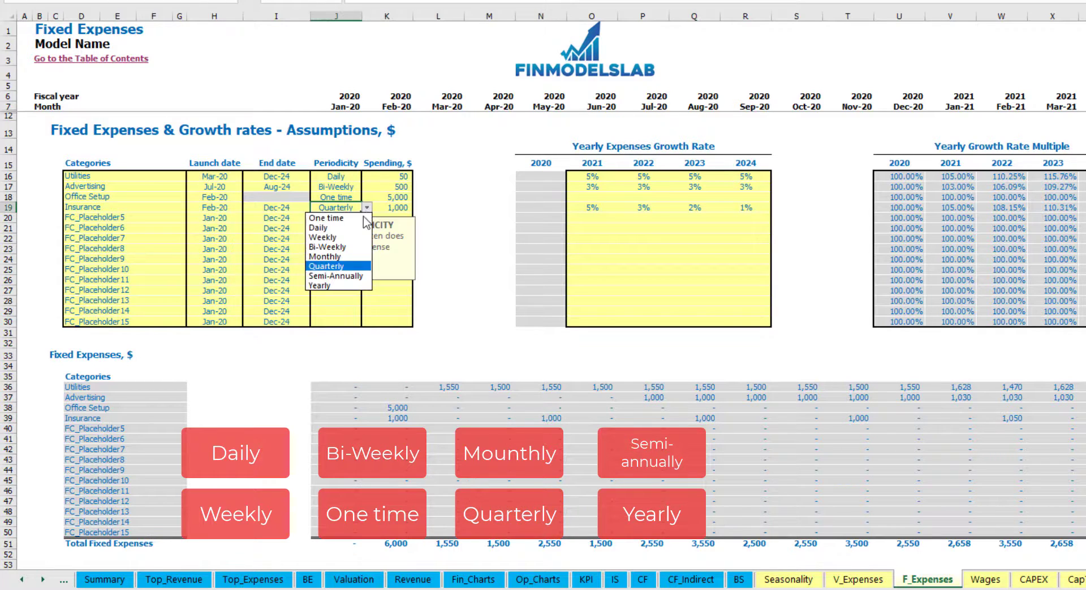
left_click(355, 275)
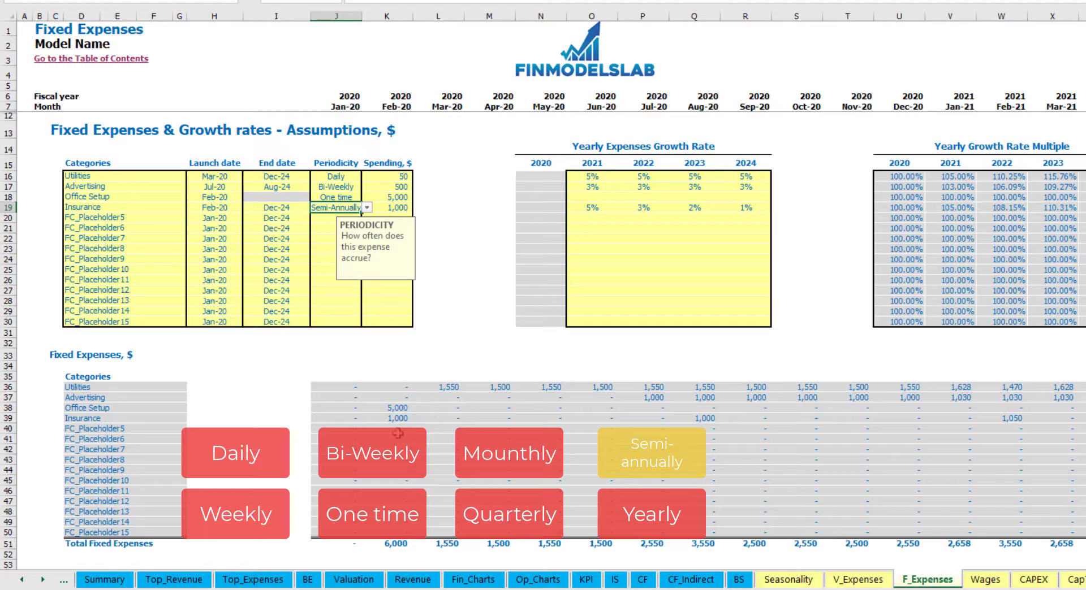
left_click_drag(393, 421, 960, 419)
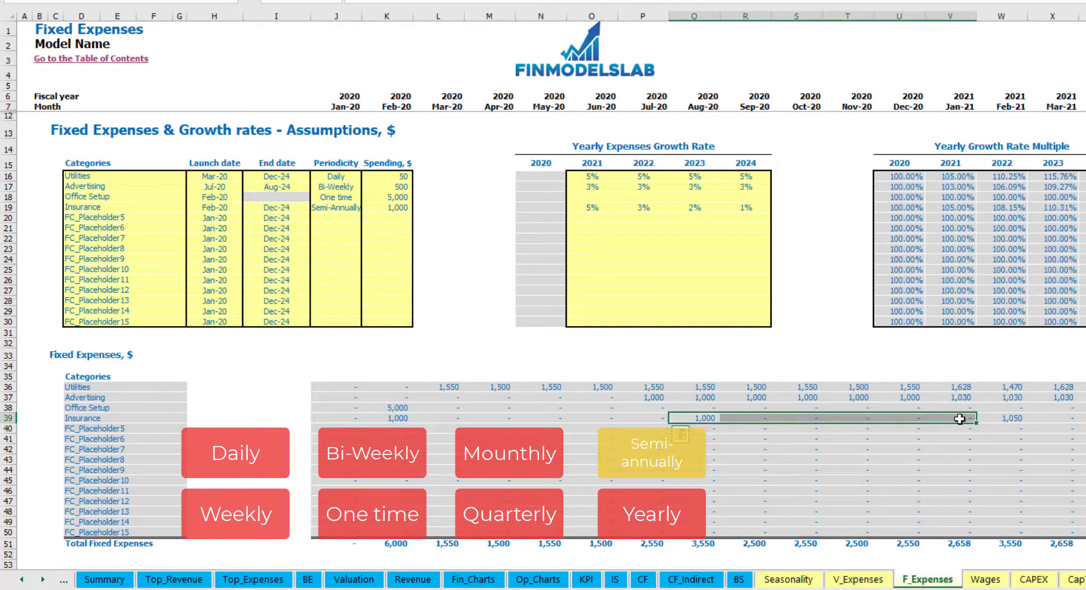
left_click(998, 429)
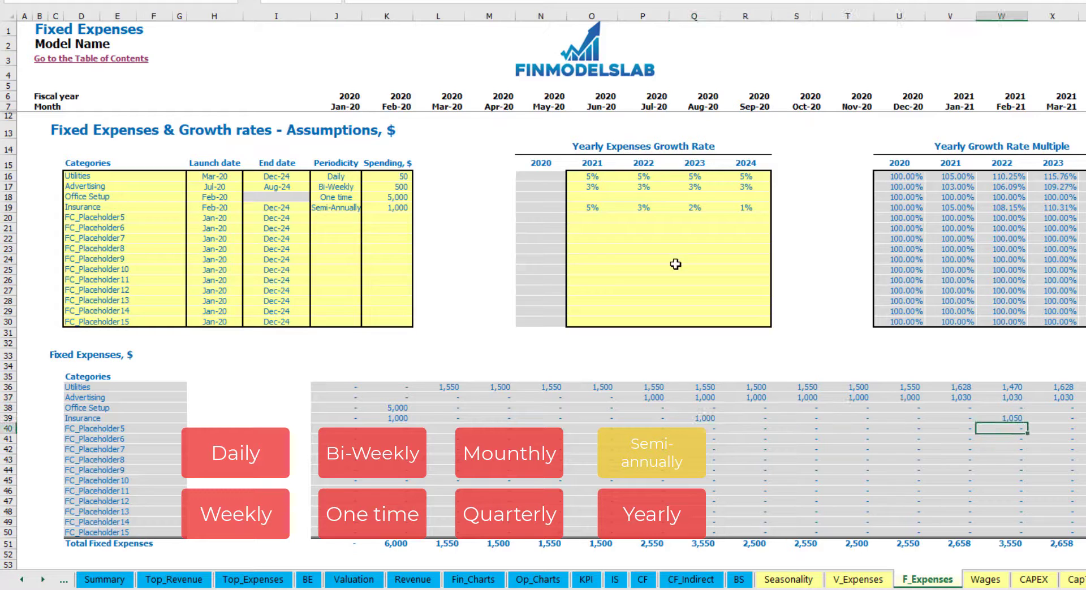
Set the Insurance periodicity to Yearly and check its February 2020 and February 2021 amounts.
left_click(348, 208)
left_click(367, 208)
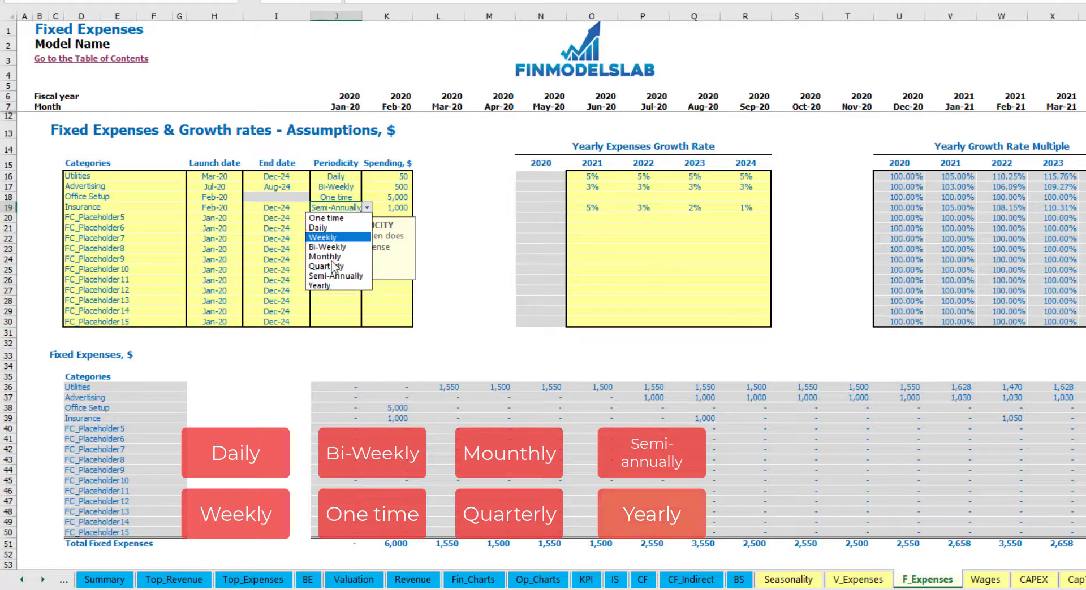
left_click(328, 286)
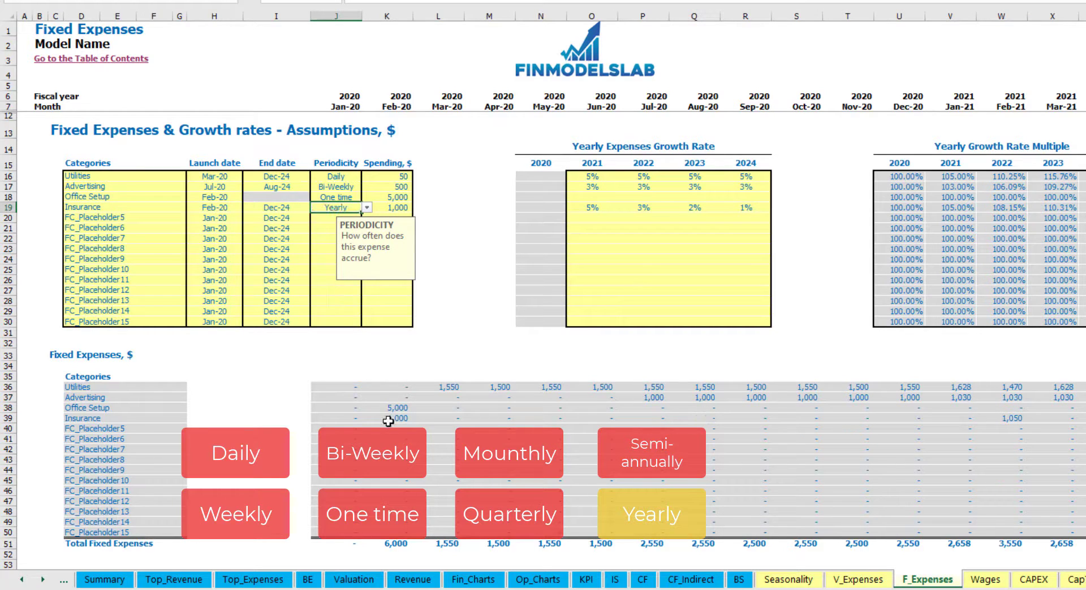
left_click_drag(389, 420, 972, 418)
left_click_drag(1040, 423, 1069, 419)
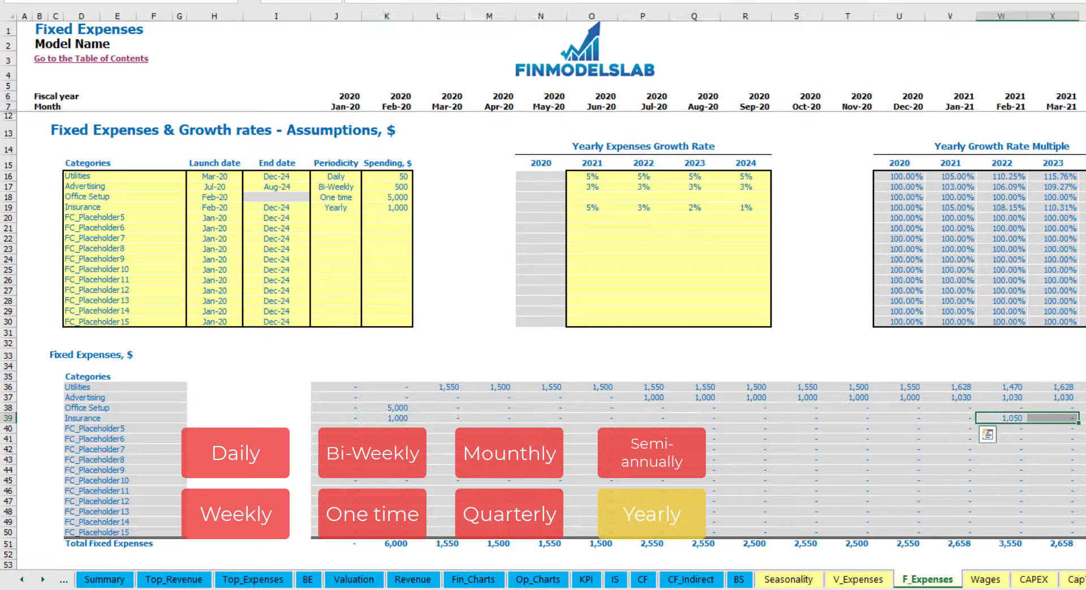
Review the Insurance launch and end dates, along with the monthly amounts in the Fixed Expenses table.
left_click(223, 208)
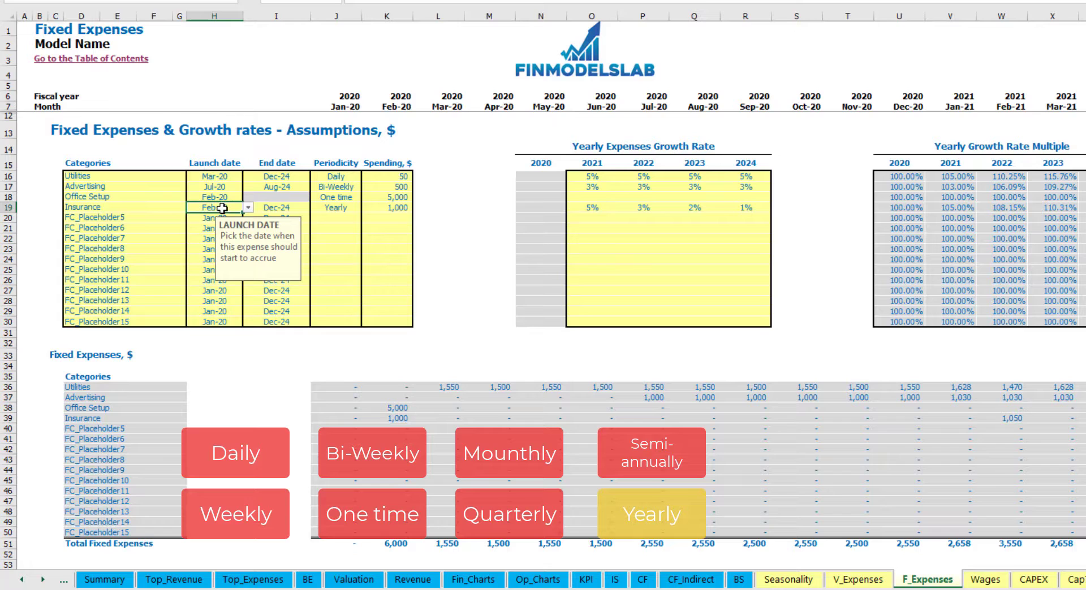
left_click(279, 208)
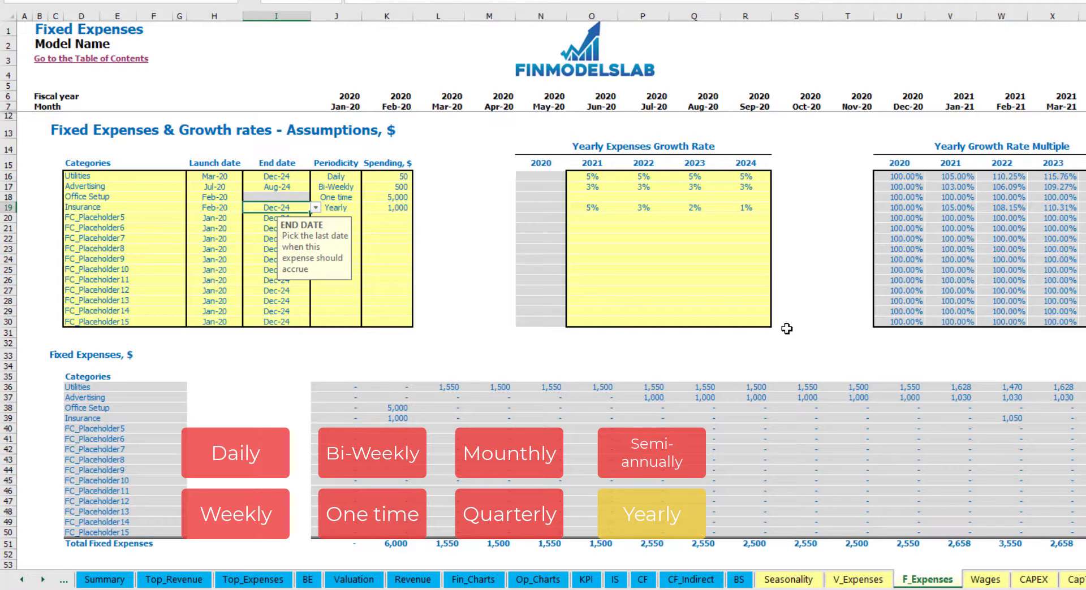
left_click(806, 322)
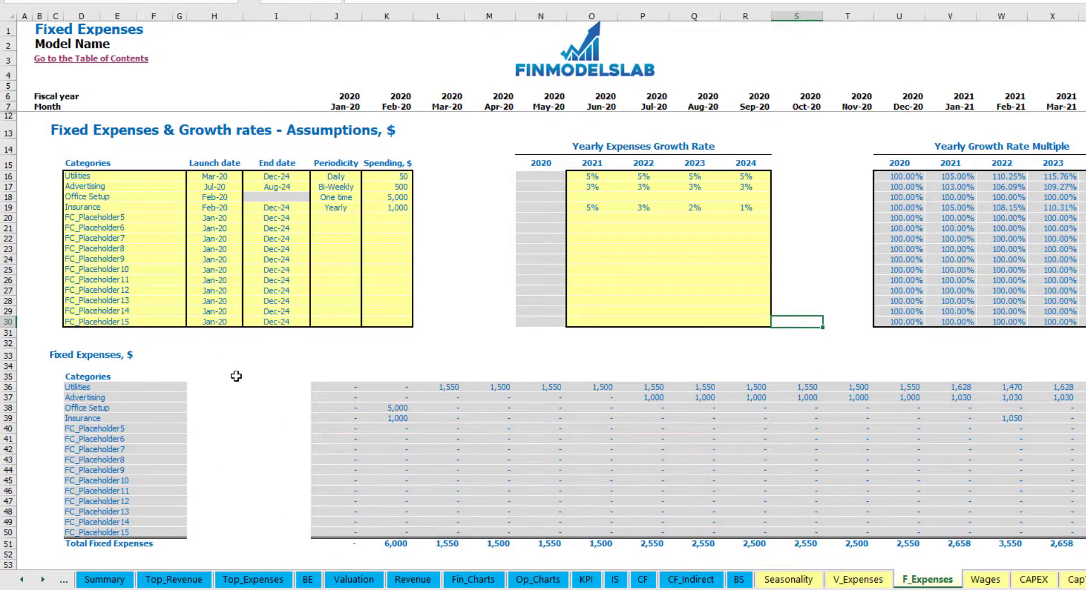
left_click_drag(335, 390, 1053, 528)
Open the Income Statement sheet and expand the rows grouped under Total Fixed Expenses.
left_click(611, 581)
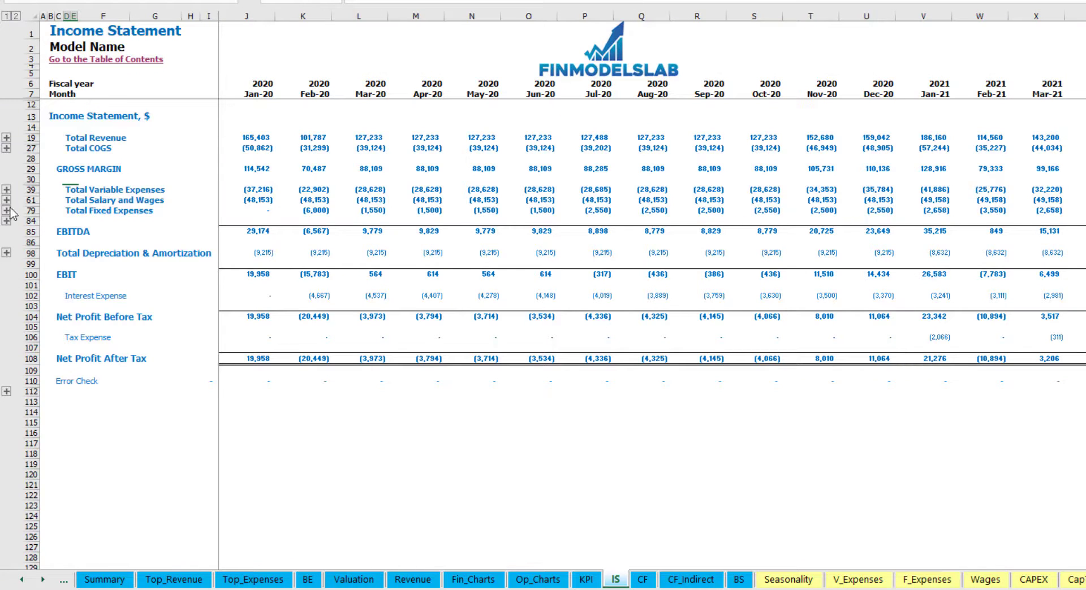
left_click(63, 211)
left_click(7, 210)
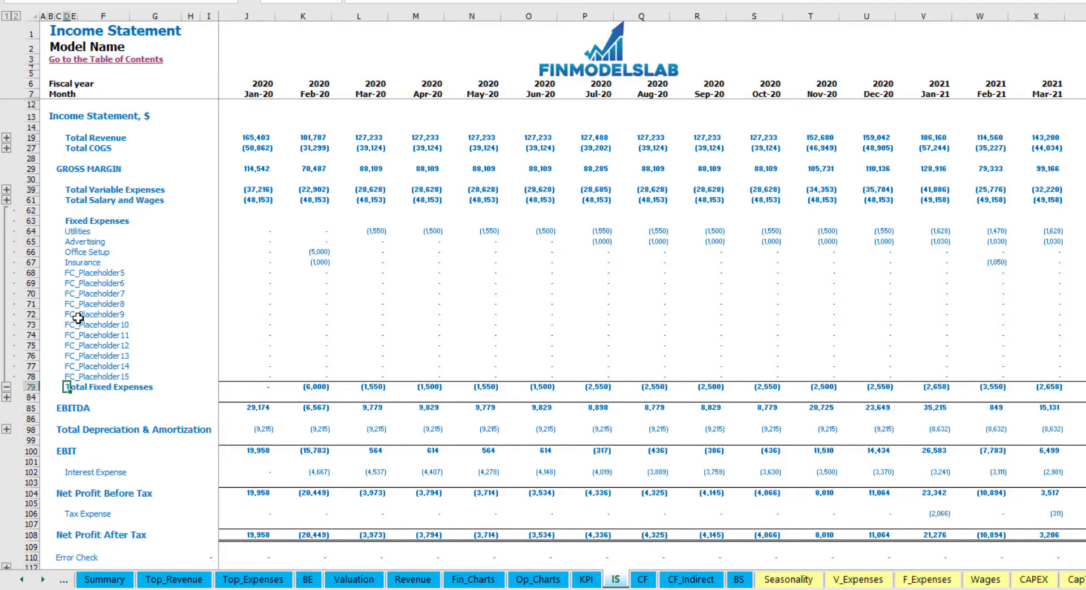
Review the individual Fixed Expenses rows from Utilities to FC_Placeholder15 in the Income Statement.
left_click_drag(32, 232, 77, 377)
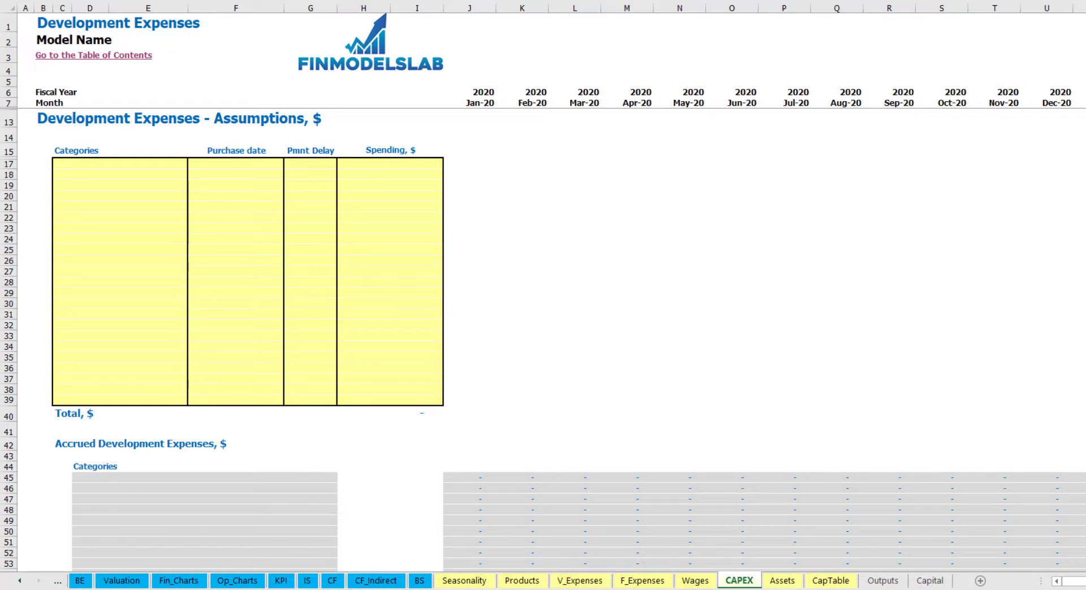
In the first row of the CAPEX assumptions, enter category Office dev with purchase date Feb-20 and spending of 10,000.
left_click(152, 164)
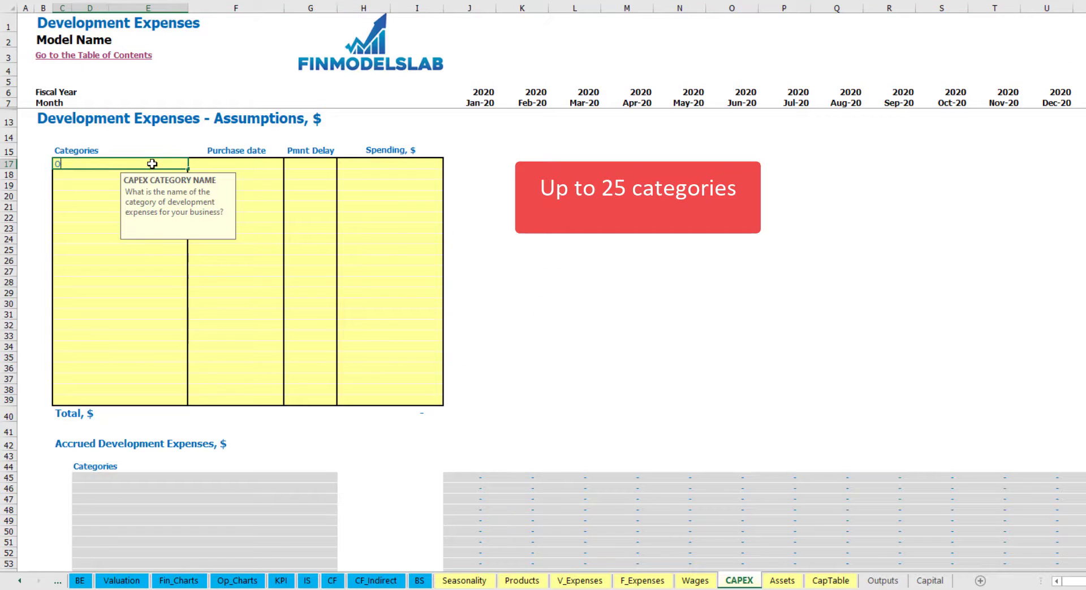
type("ev")
key("Return")
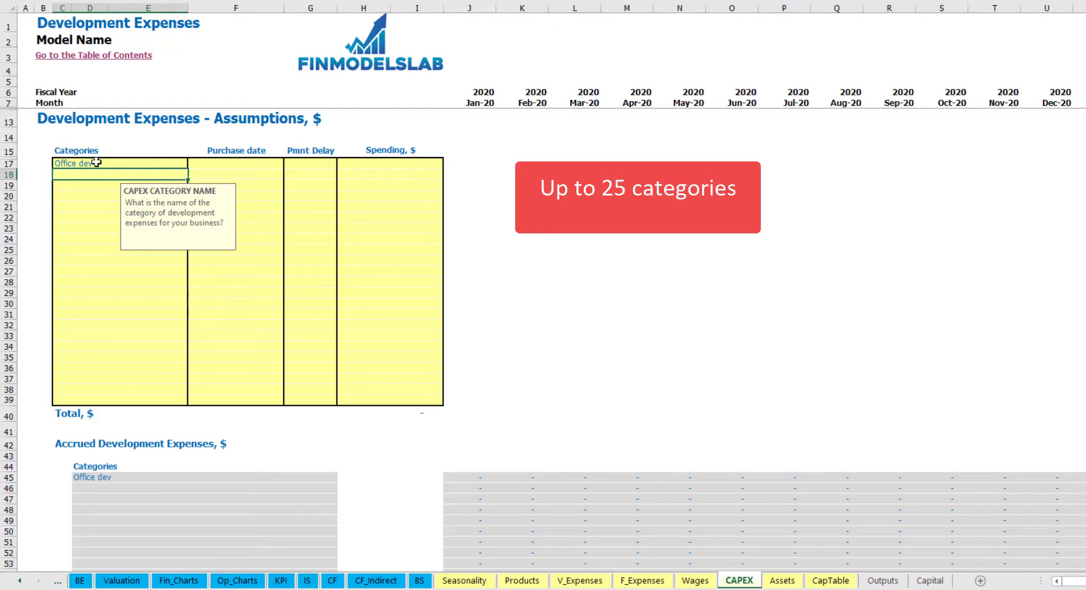
left_click(237, 163)
left_click(289, 164)
left_click(173, 185)
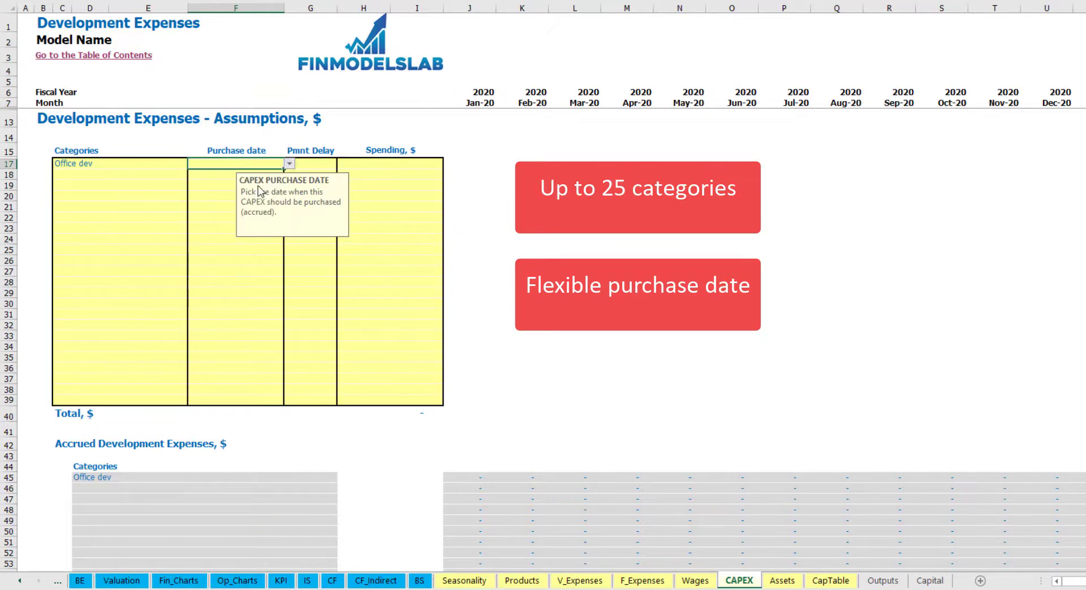
left_click(375, 161)
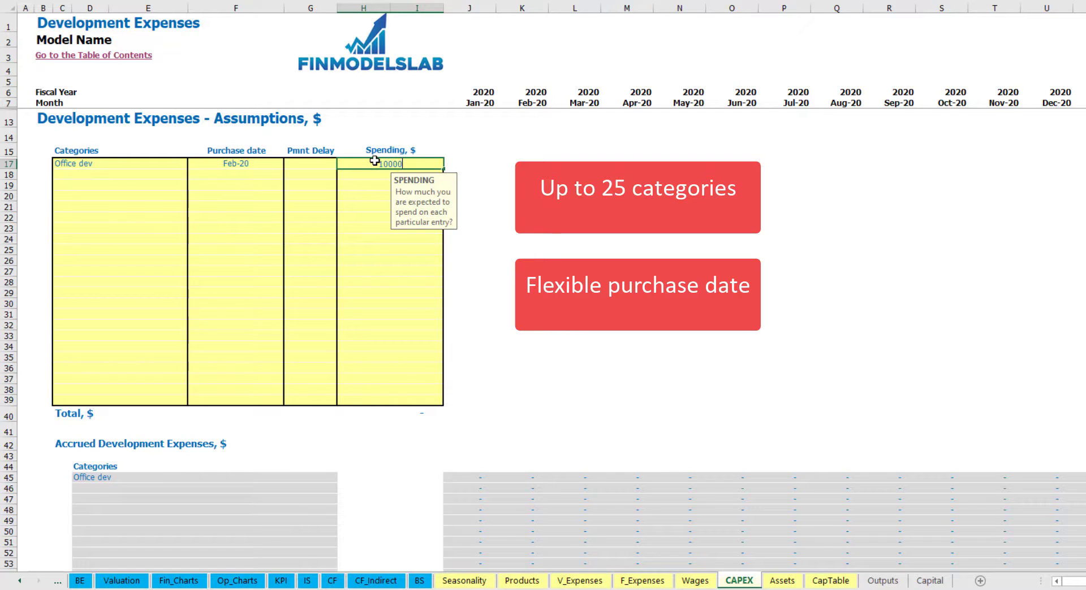
type("10000")
key("Return")
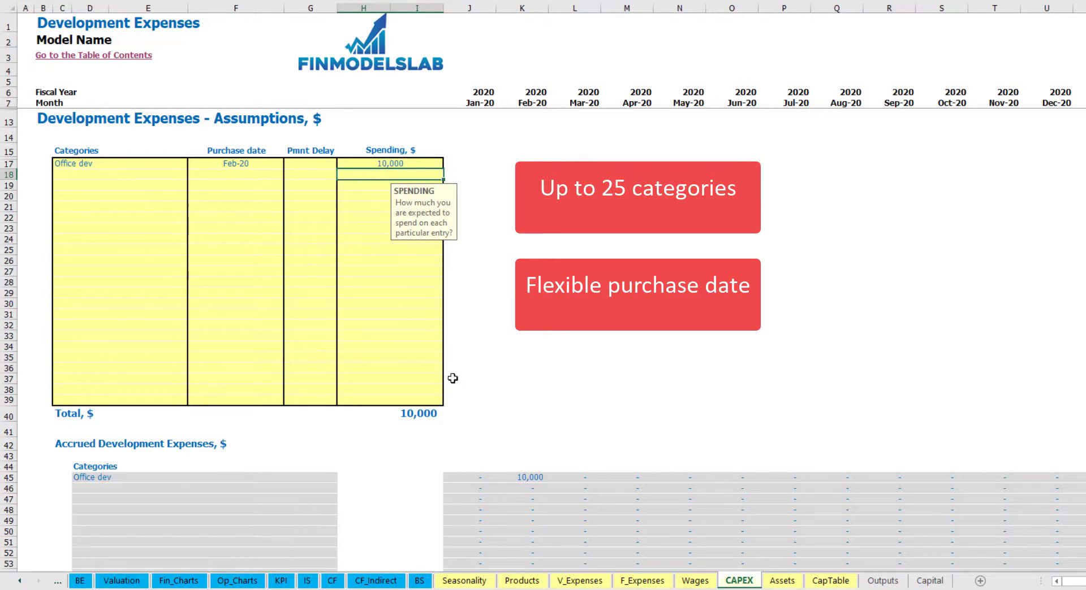
Set the Office dev payment delay to 2M and check its accrued, paid and summary amounts.
left_click(316, 163)
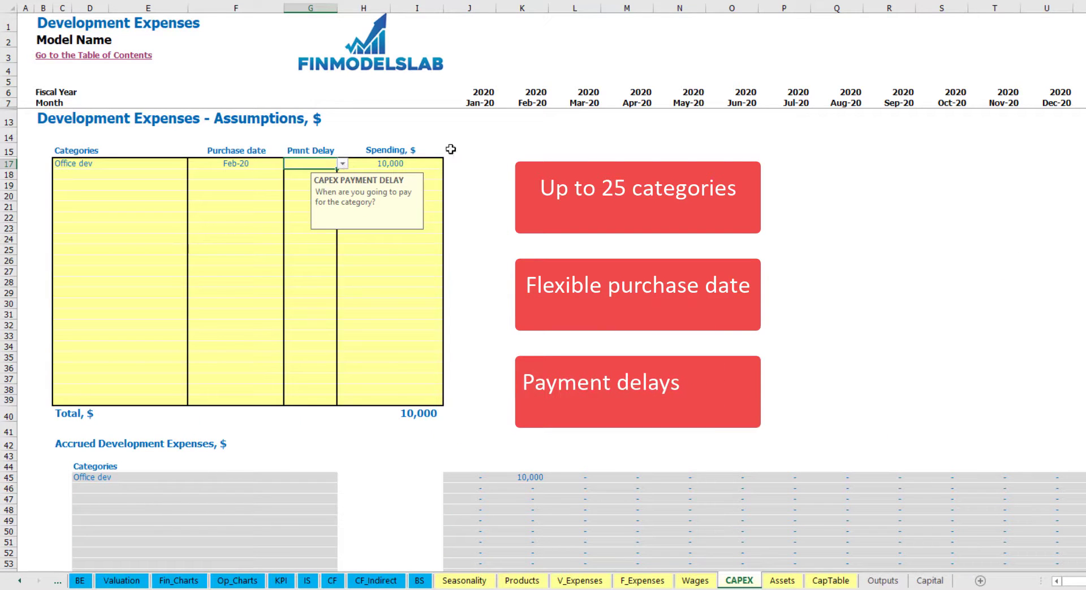
left_click(342, 163)
left_click(303, 195)
left_click(558, 198)
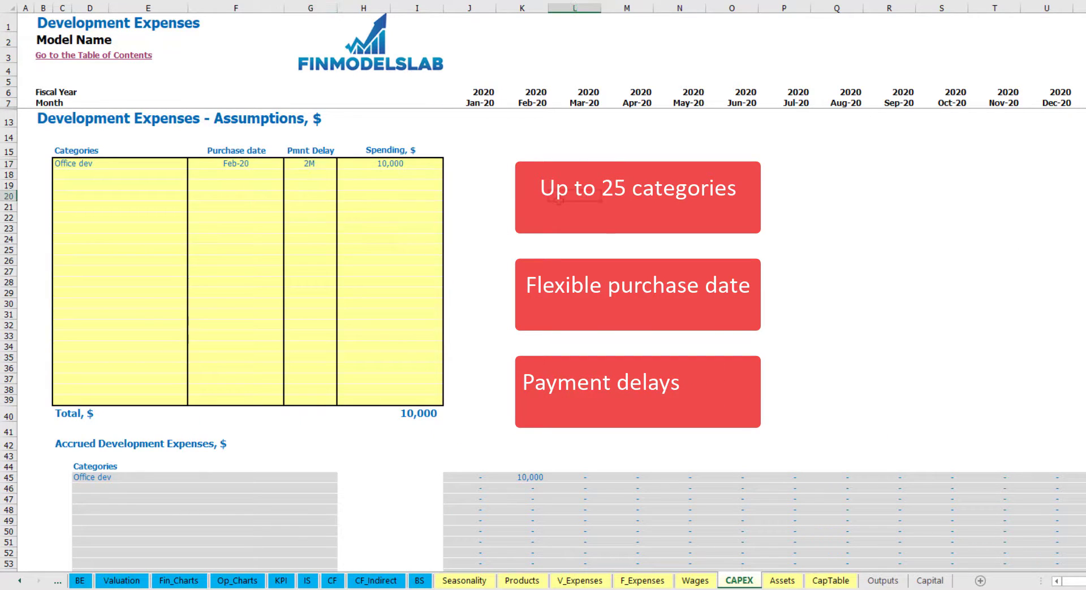
left_click(530, 479)
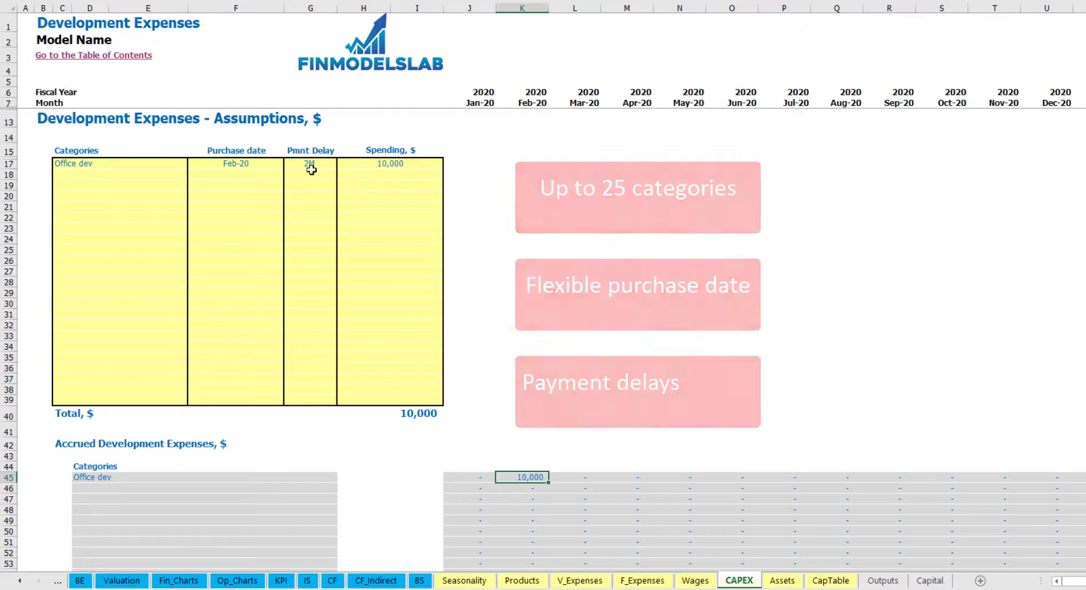
scroll(528, 250, "down", 10)
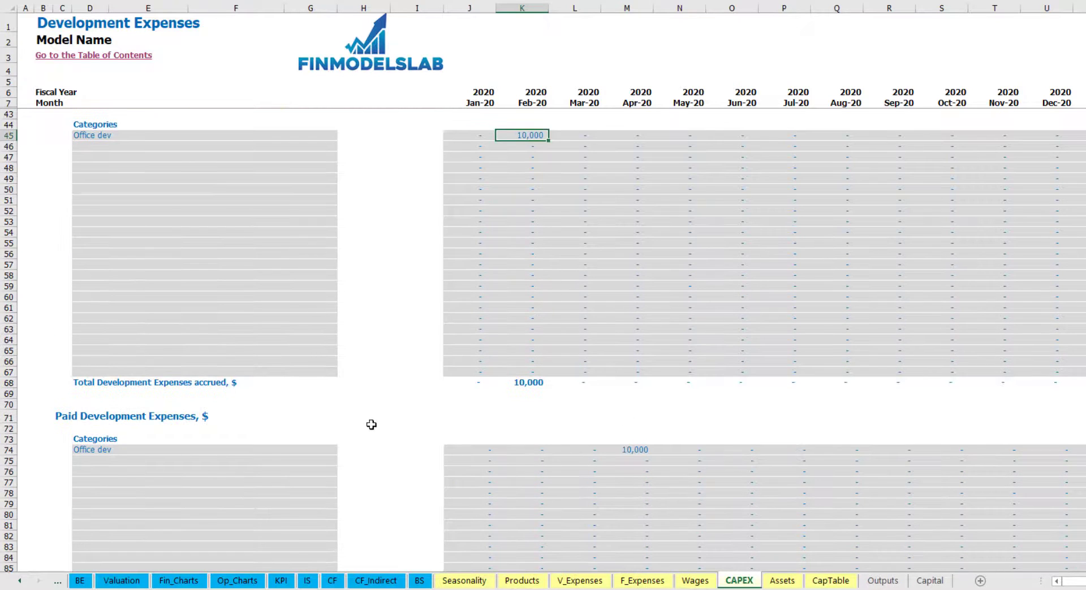
left_click(627, 452)
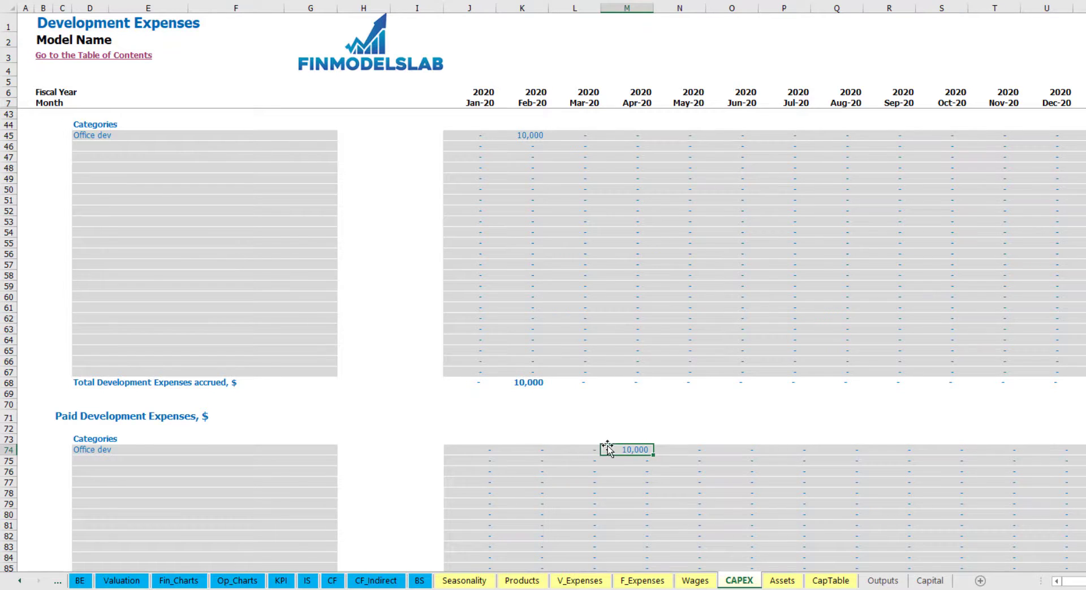
scroll(608, 449, "down", 13)
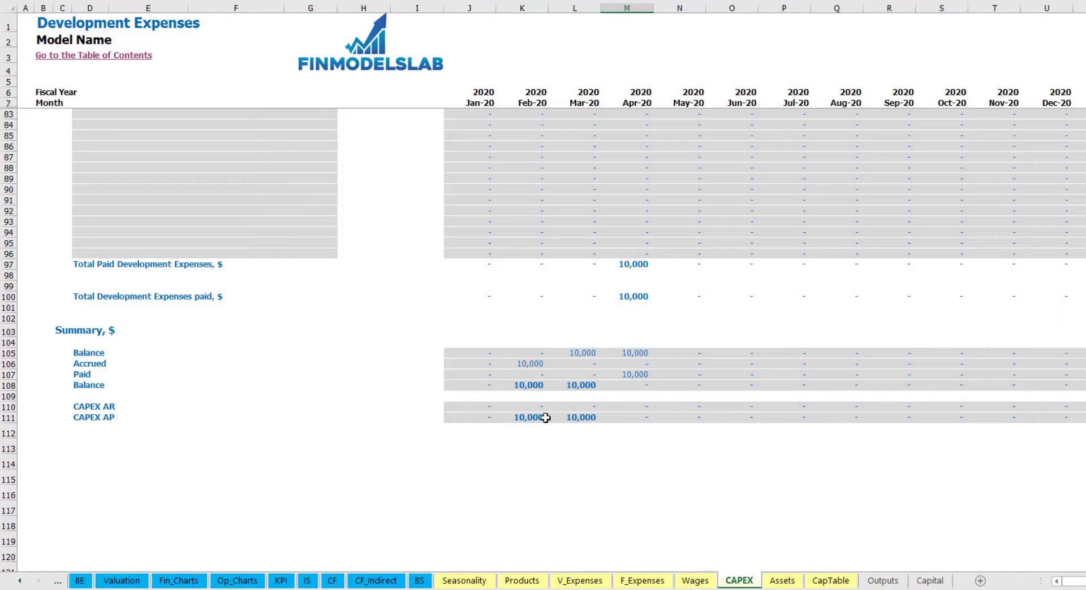
Add a second development expense category named Other dev exp with purchase date Mar-20 and spending of 5,000.
scroll(577, 339, "up", 20)
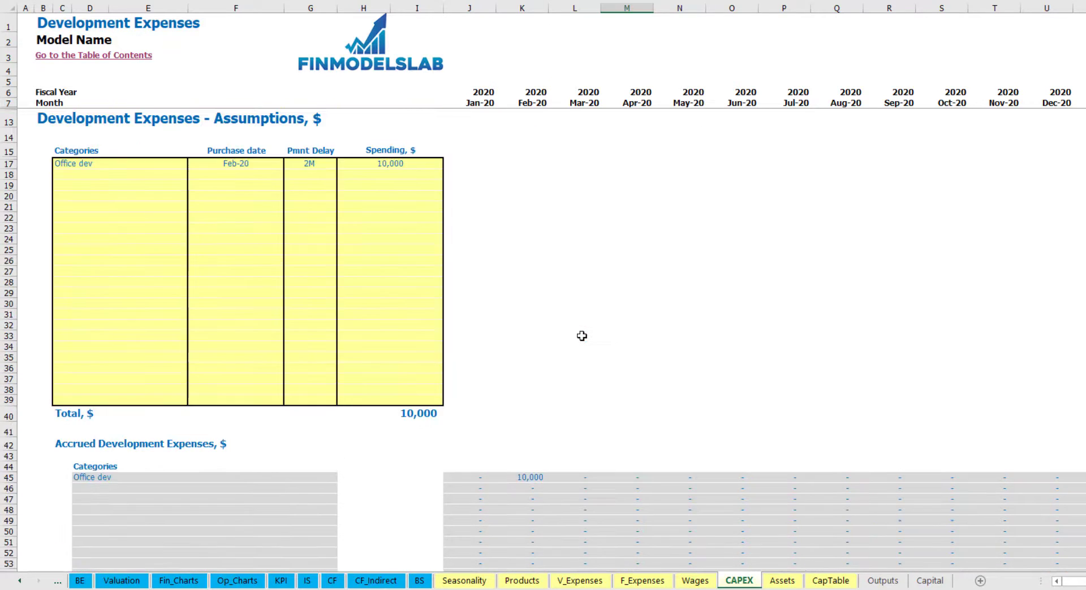
left_click(99, 174)
type("Other dev")
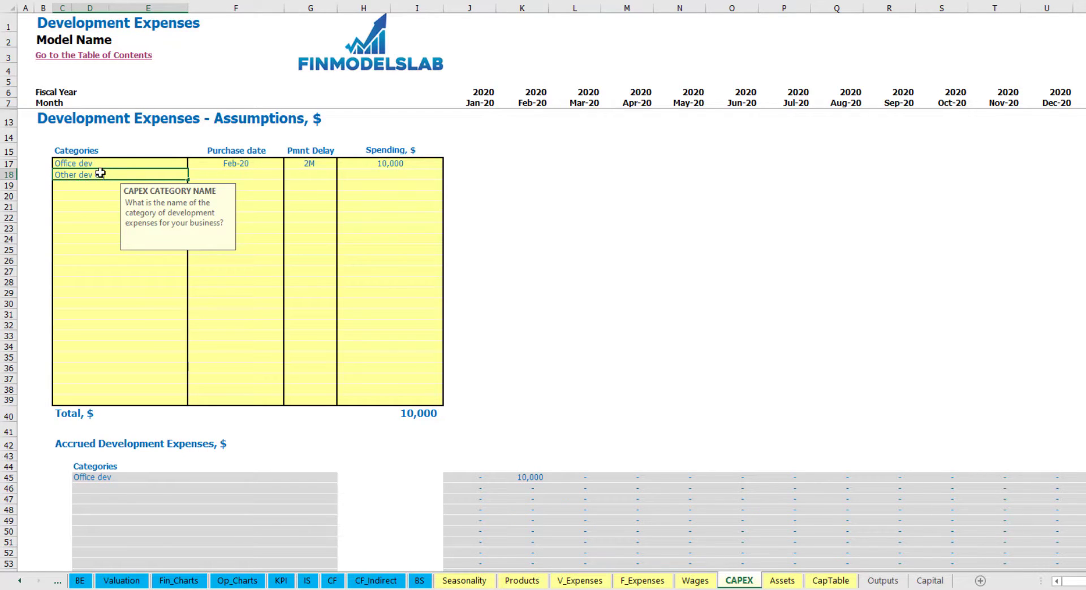
type(" exp")
left_click(261, 170)
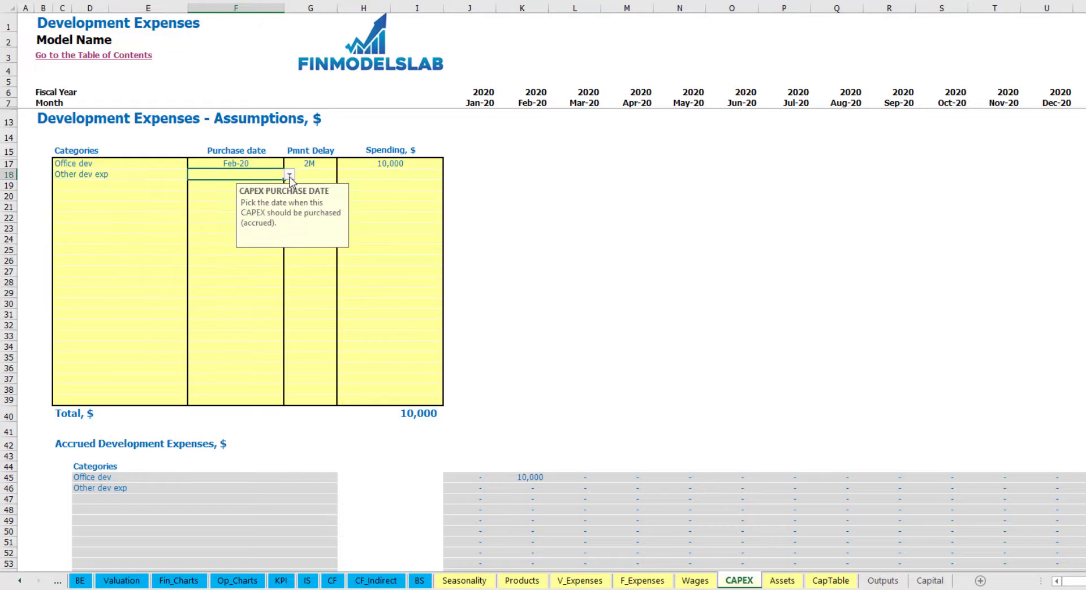
left_click(289, 174)
left_click(269, 206)
left_click(374, 178)
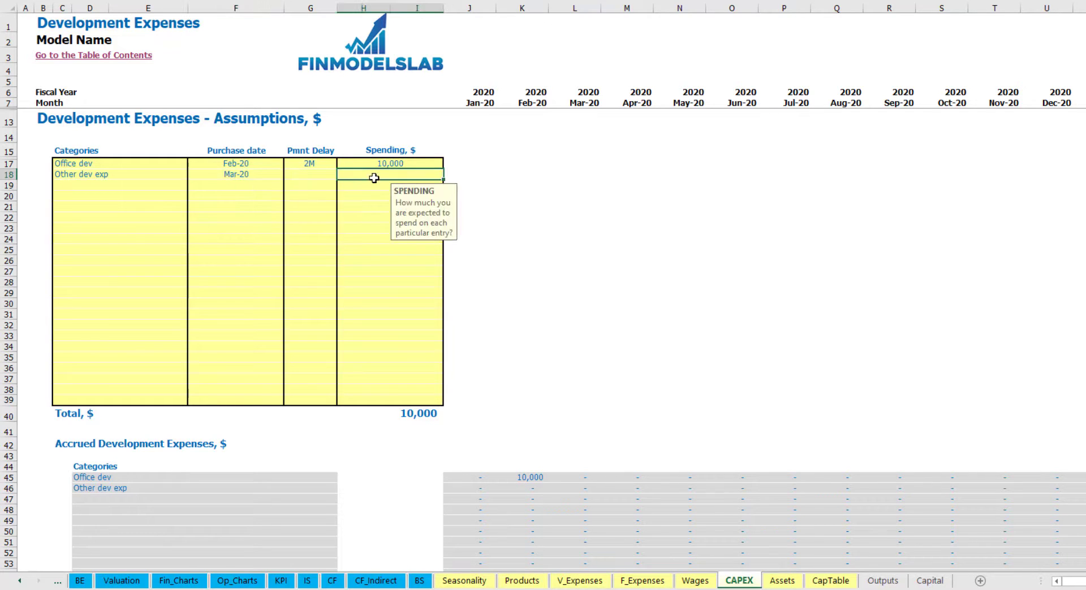
key("Return")
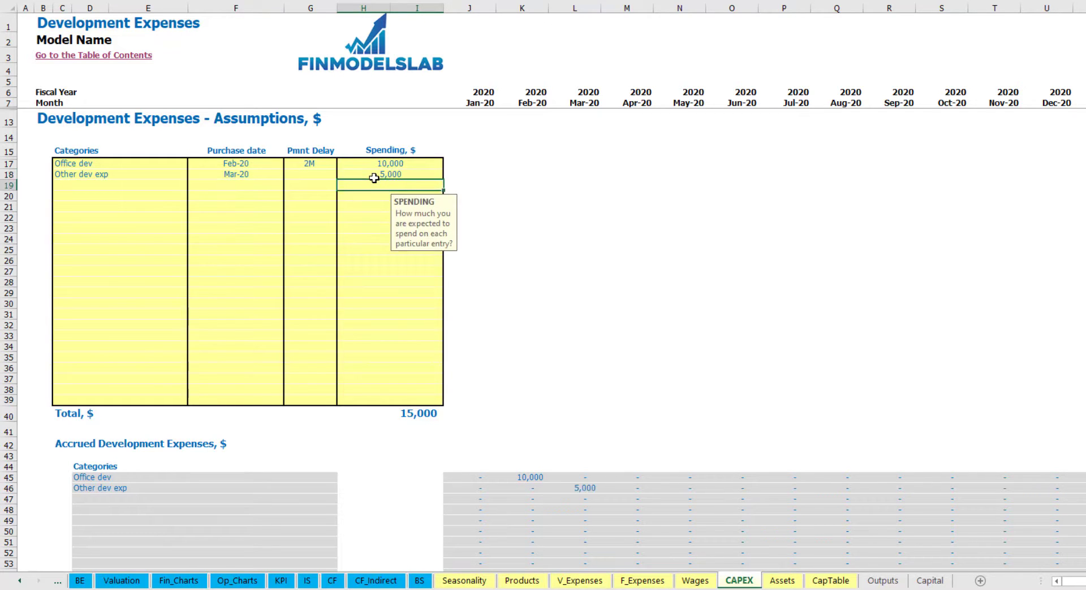
Set the Other dev exp payment delay to 0M and check its accrued and paid amounts.
left_click(321, 177)
left_click(343, 175)
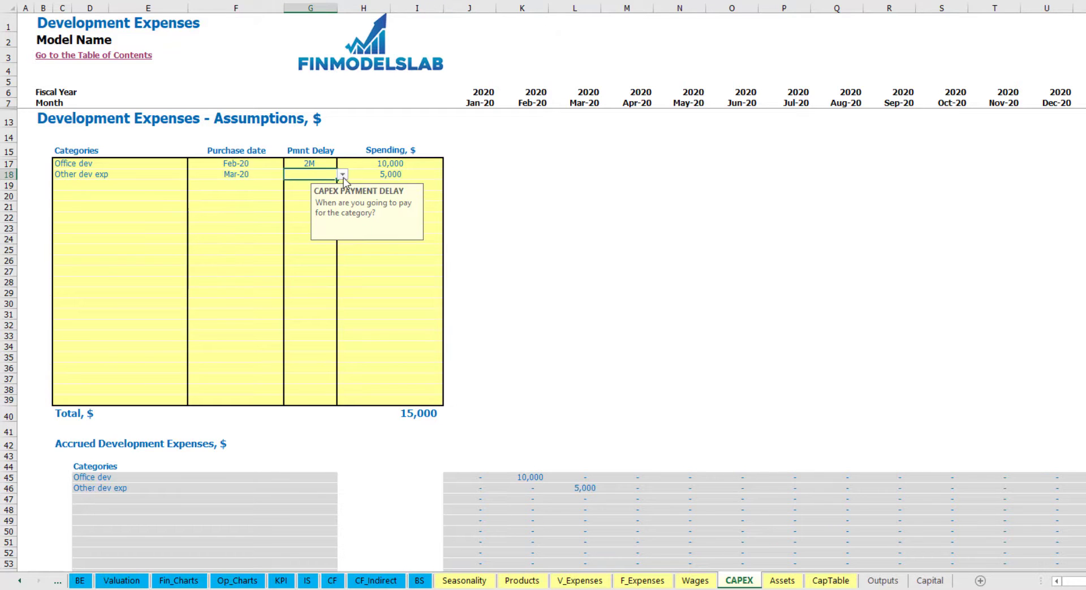
left_click(319, 188)
scroll(566, 446, "down", 3)
left_click(583, 375)
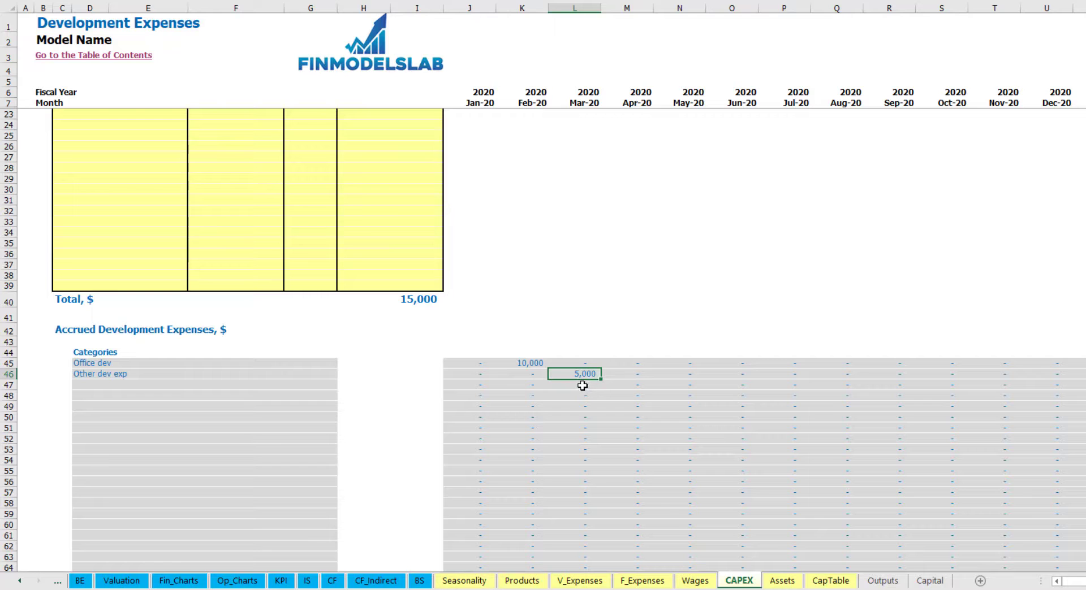
scroll(574, 374, "down", 10)
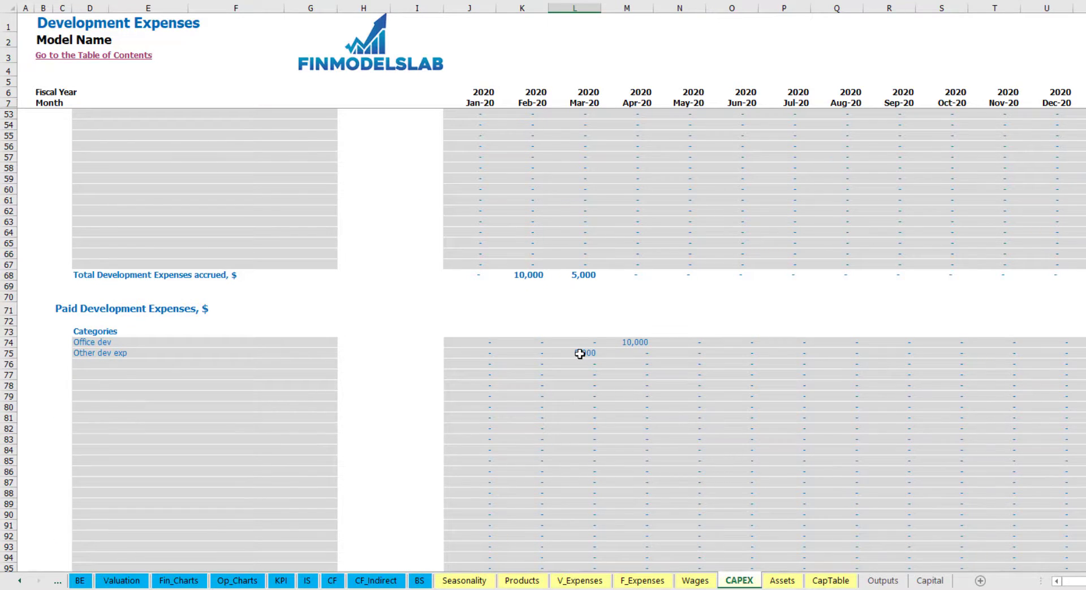
scroll(580, 353, "up", 13)
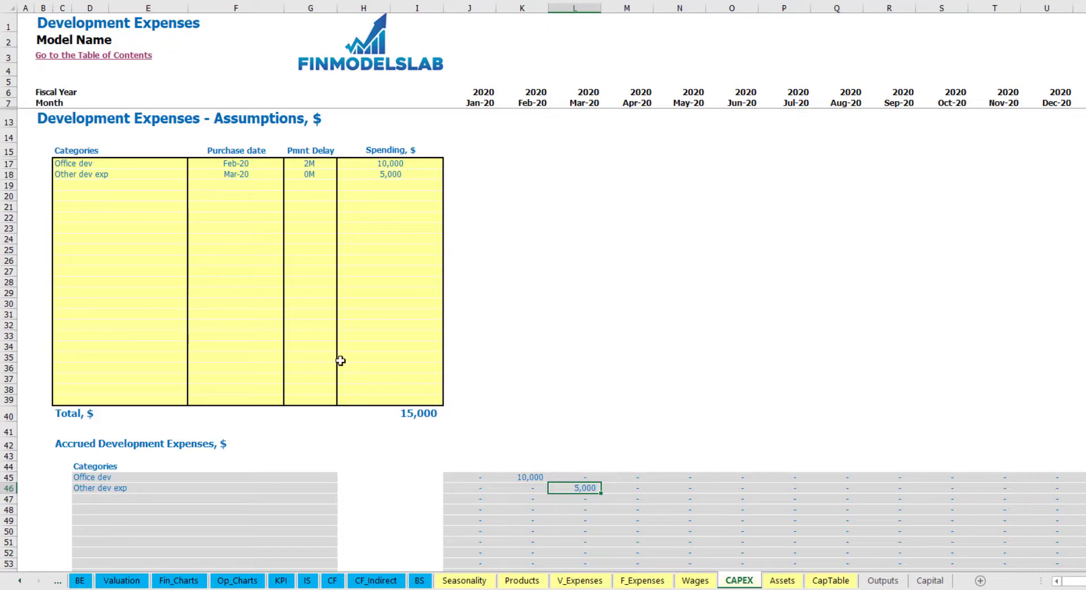
Open the Assets sheet and examine the Development Expenses book depreciation, capital expenditure and closing net book value.
left_click(782, 581)
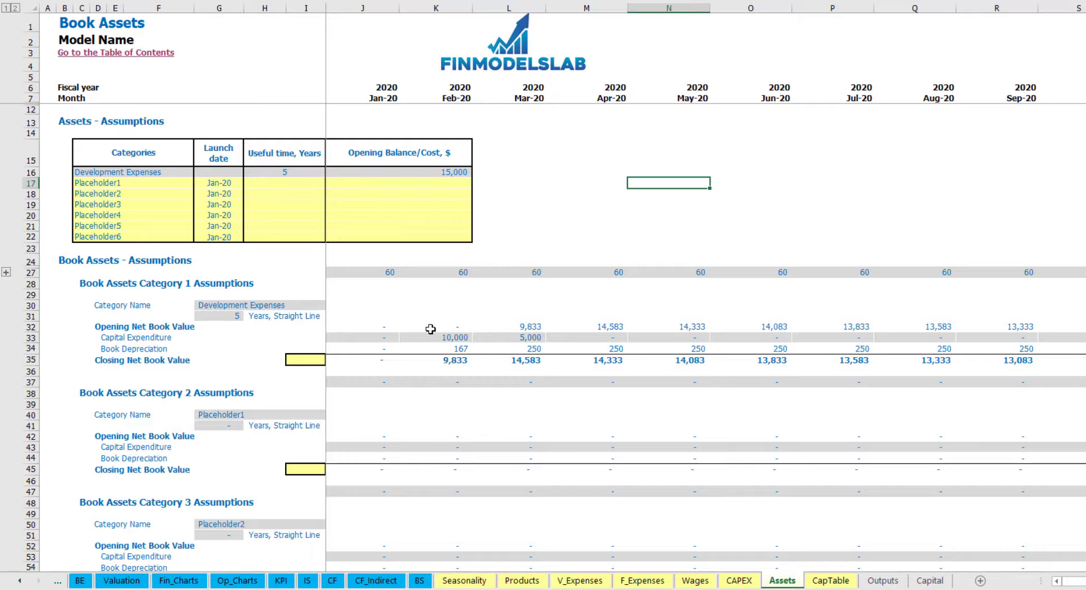
left_click(28, 349)
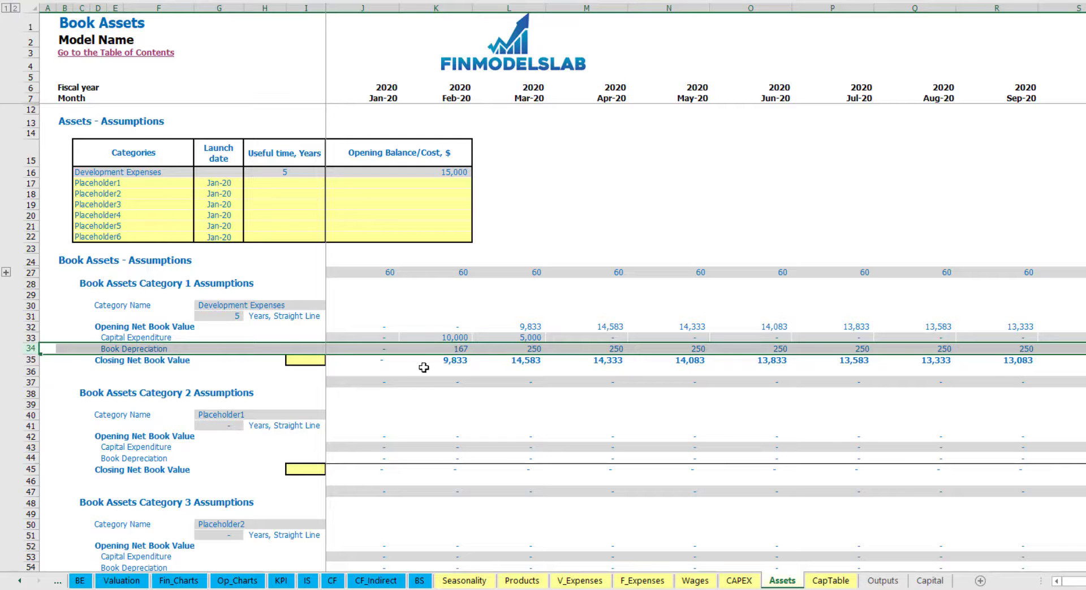
left_click(360, 340)
left_click_drag(396, 339, 668, 339)
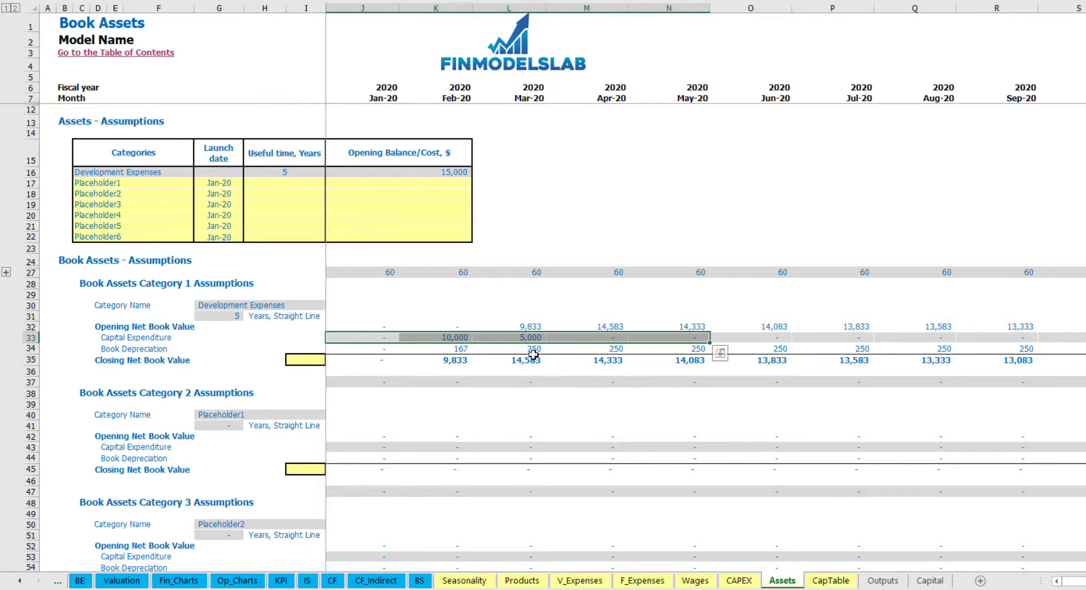
left_click_drag(383, 363, 718, 364)
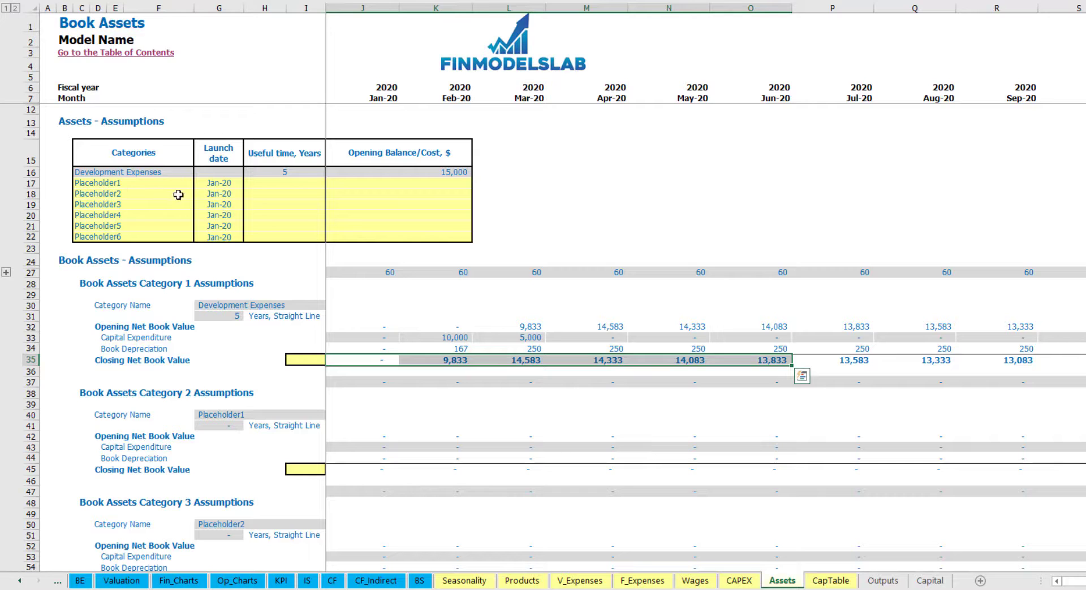
Rename asset category Placeholder1 as Other assets, with a useful time of 10 years and an opening balance of 25,000.
left_click(151, 180)
type("Ot")
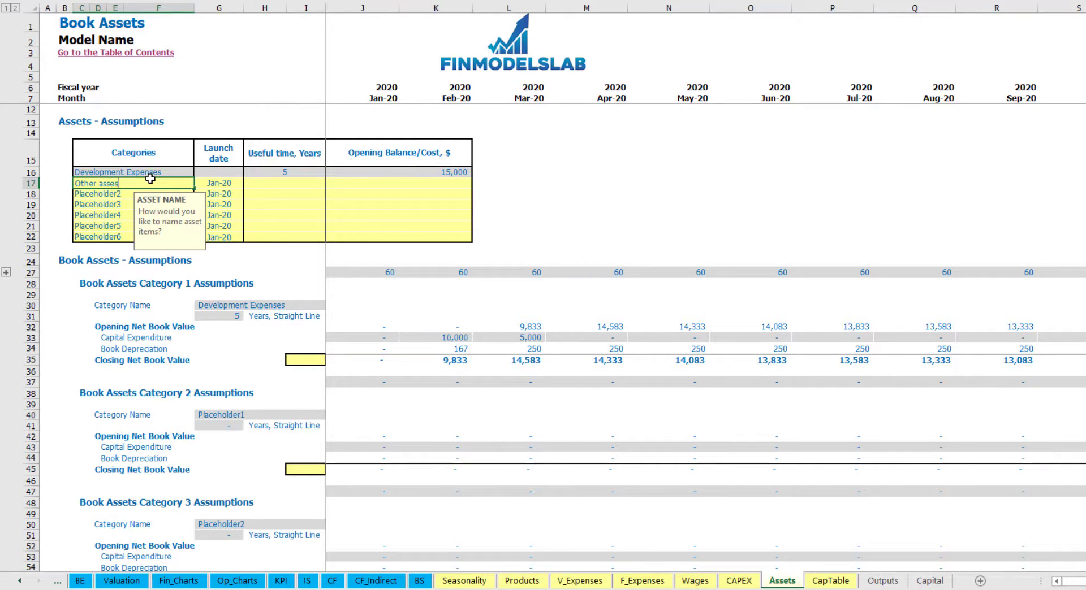
type("her assets")
key("Return")
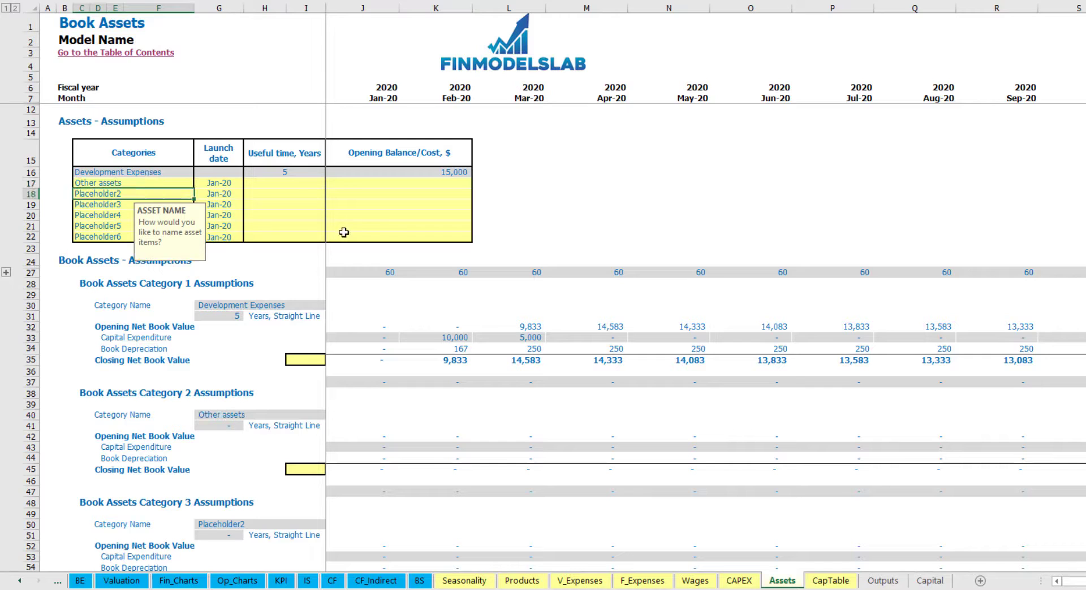
left_click(314, 182)
type("10")
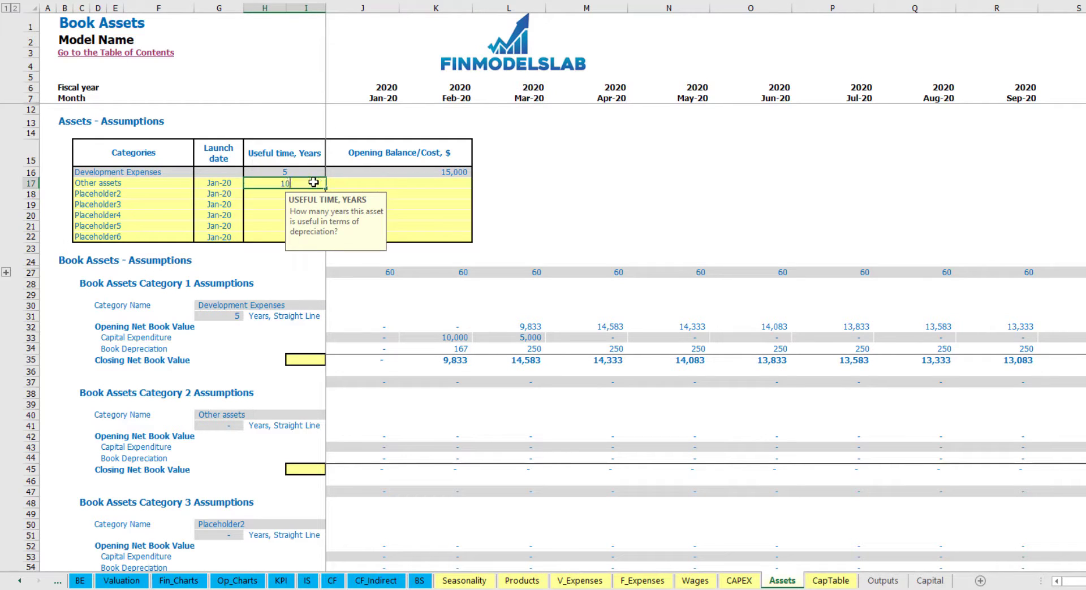
key("Return")
left_click(402, 185)
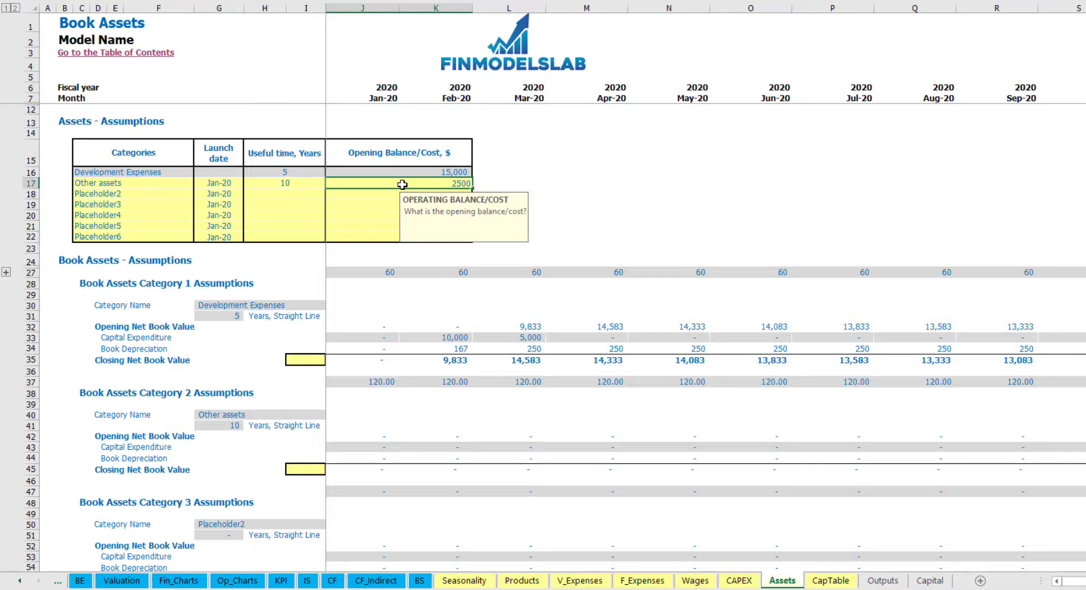
key("Return")
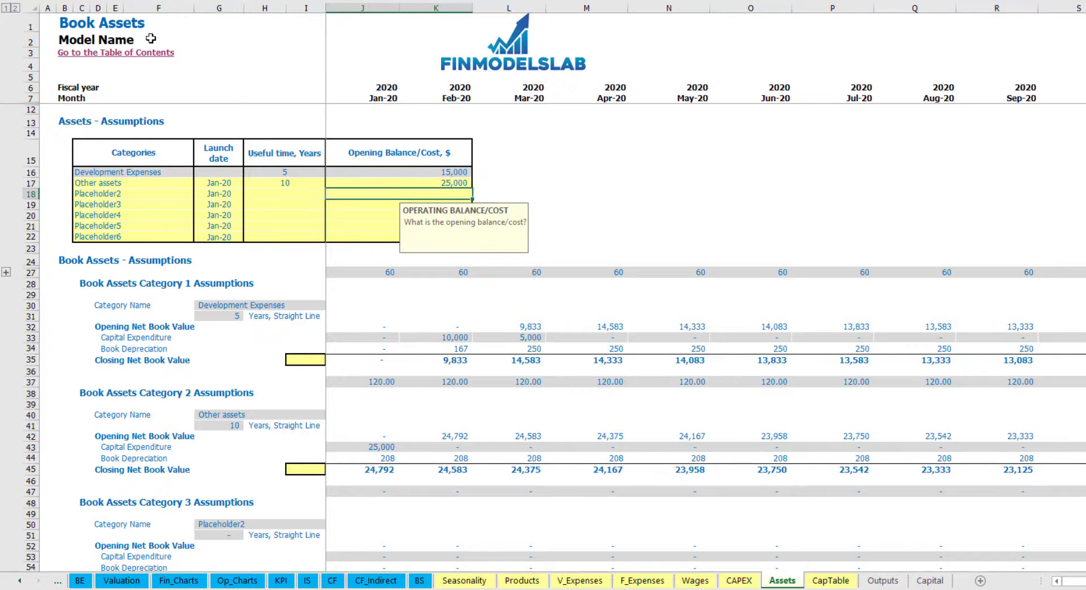
Set the Other assets launch date to Apr-20 and check its capital expenditure, depreciation and closing net book value.
left_click(232, 183)
left_click(249, 184)
left_click(224, 225)
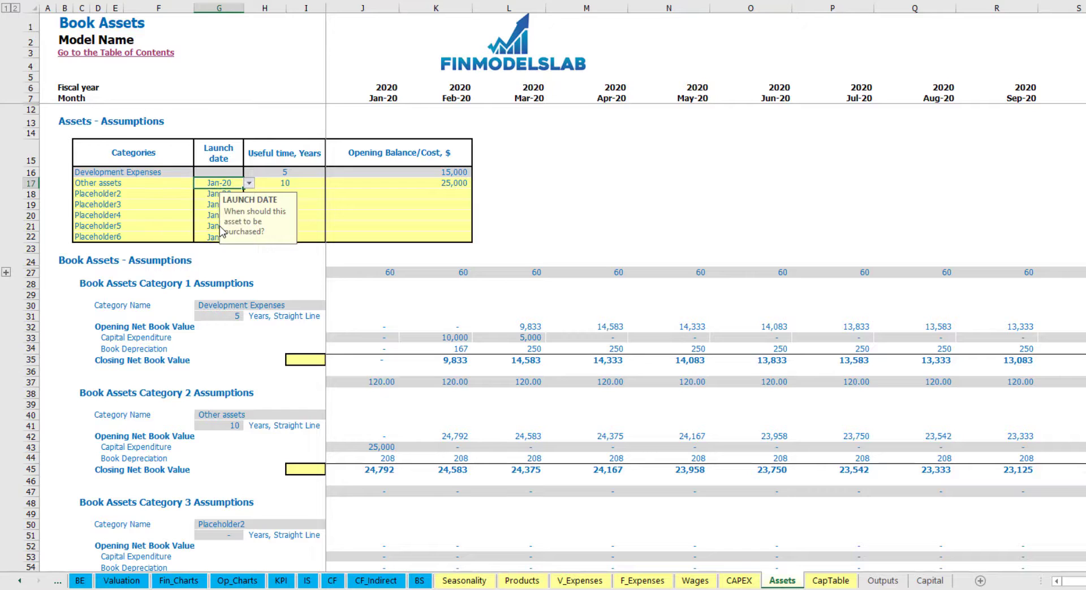
left_click(611, 448)
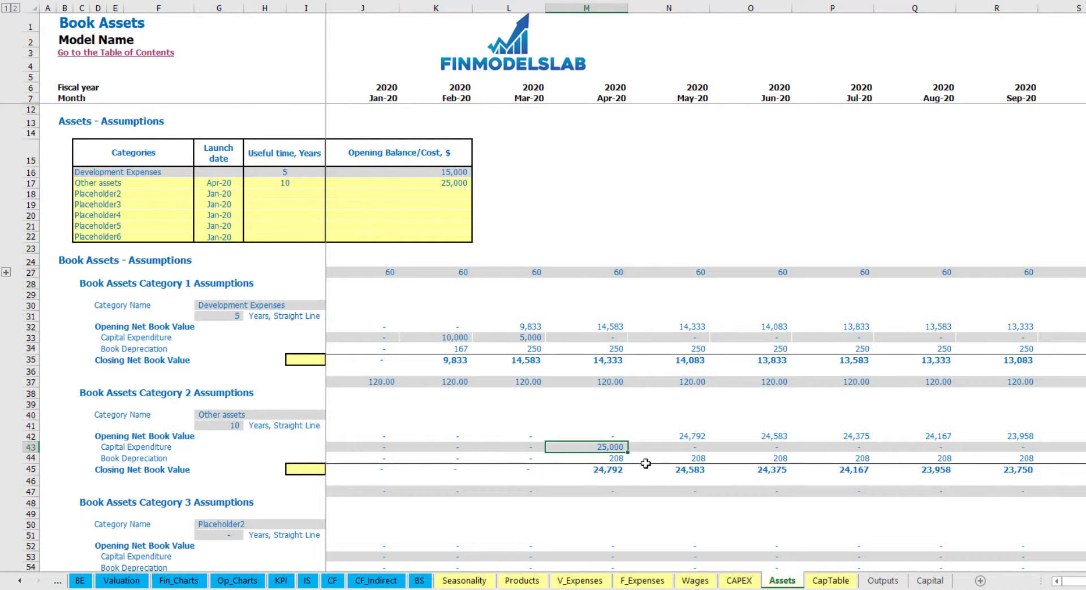
left_click_drag(616, 457, 829, 457)
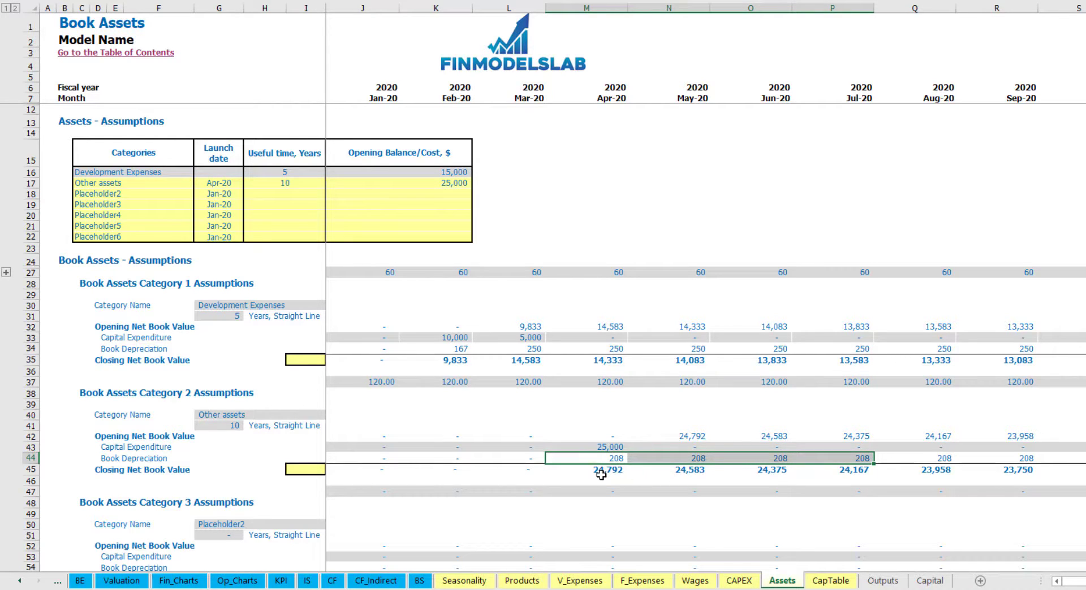
left_click_drag(609, 473, 885, 468)
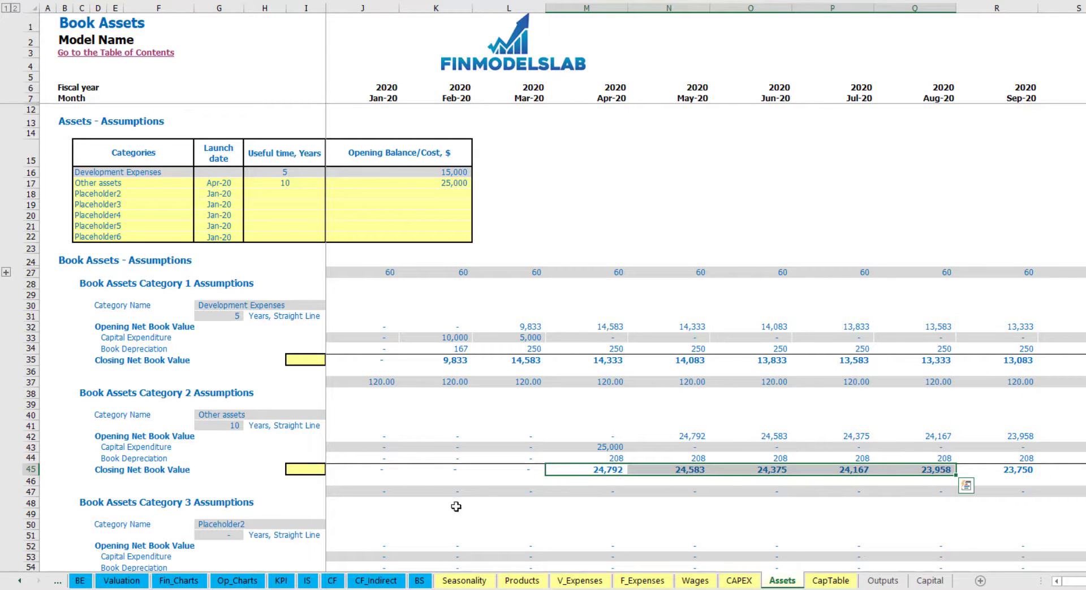
Review depreciation in the Income Statement, capital expenditure in the Cash Flow Statement, and fixed assets, CAPEX prepayment and CAPEX payable in the Balance Sheet.
left_click(309, 580)
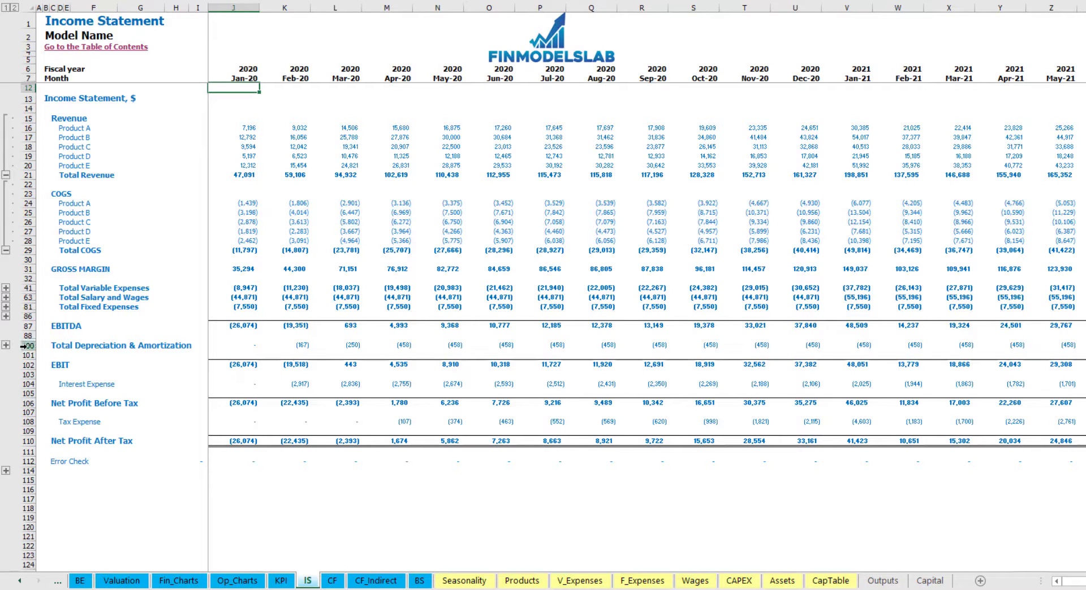
left_click(328, 582)
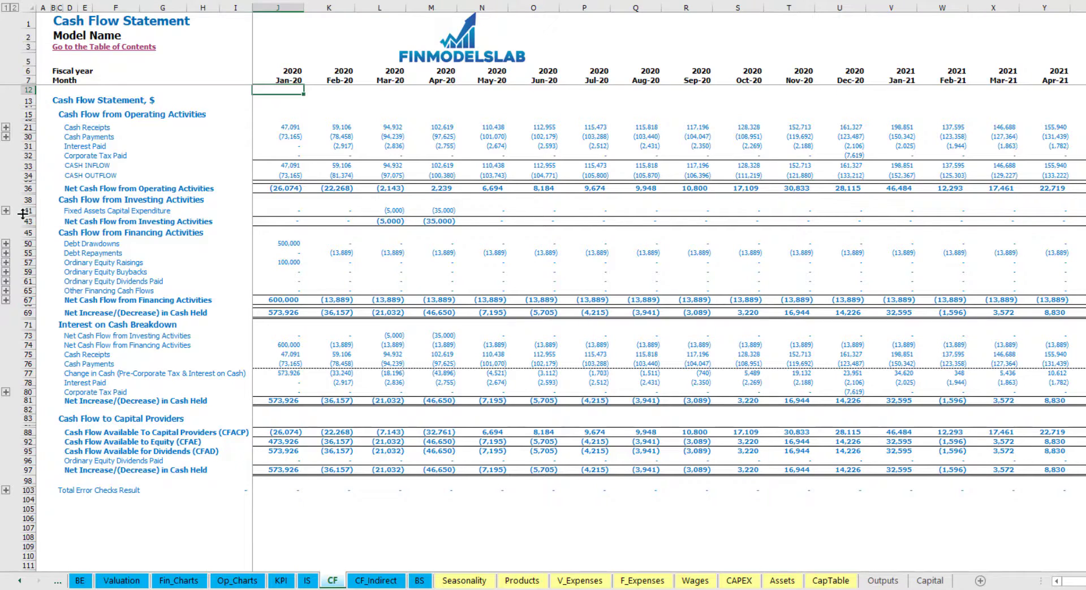
left_click(419, 581)
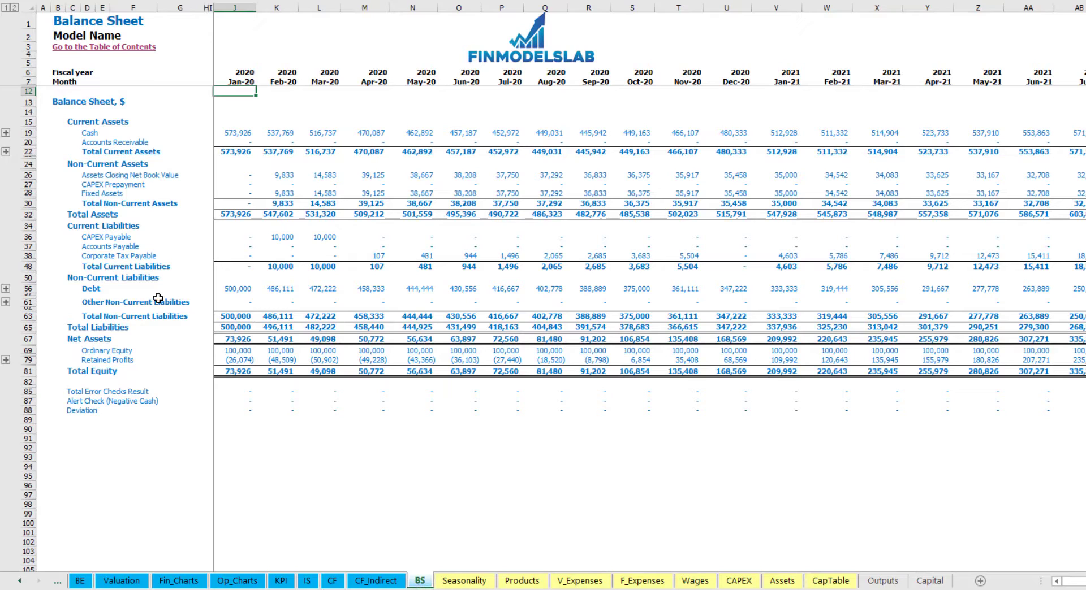
left_click(30, 193)
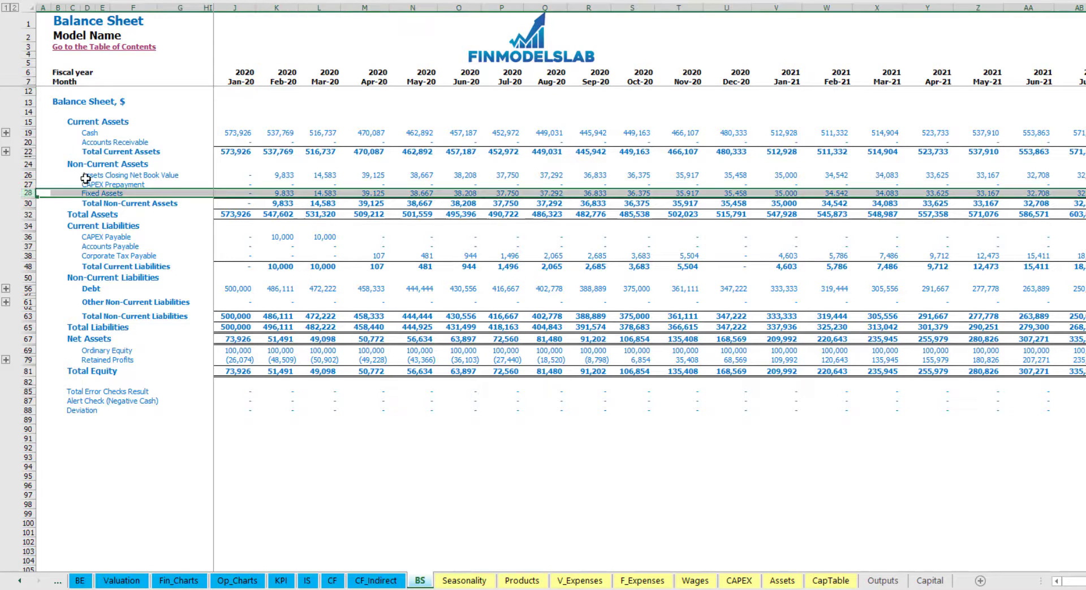
left_click(24, 184)
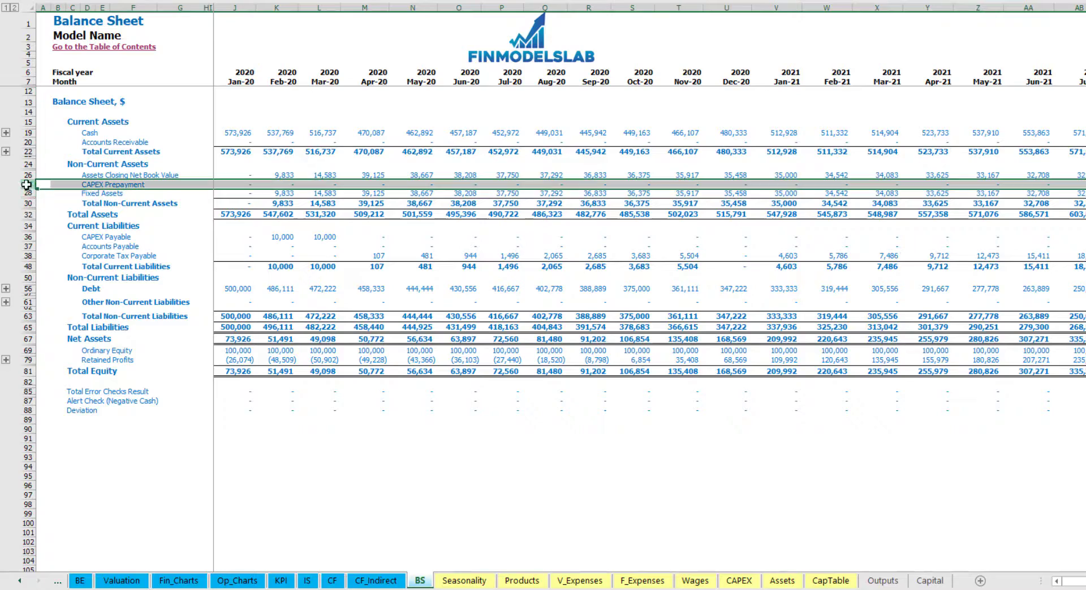
left_click(28, 237)
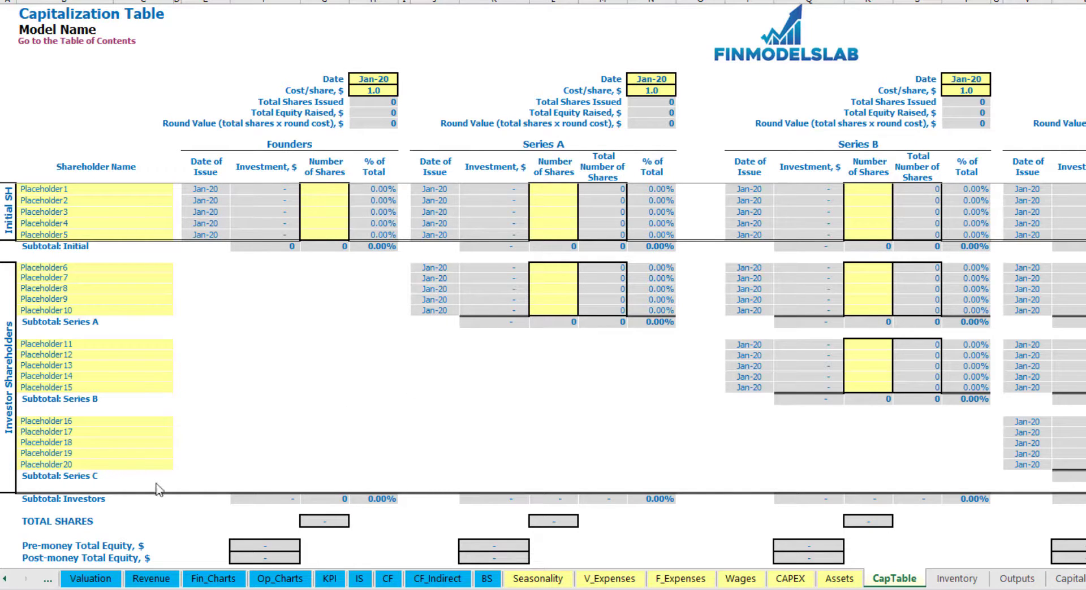
In the Capitalization Table, rename initial shareholders Placeholder1 and Placeholder2 as Founder 1 and Founder 2.
left_click(48, 188)
type("Found")
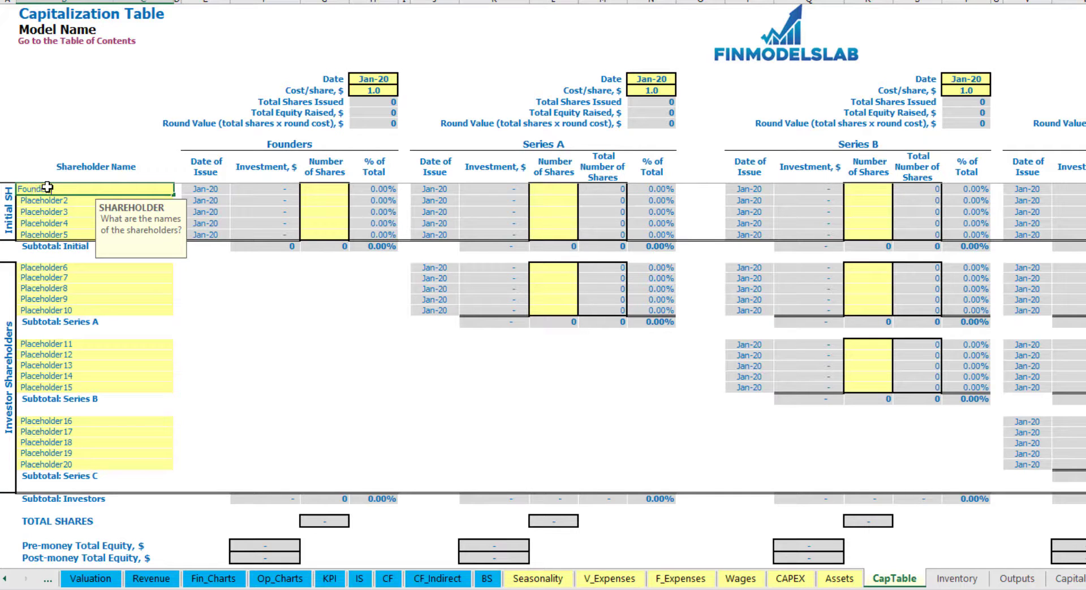
key("Return")
key("Up")
key("ctrl+c")
key("Down")
key("ctrl+v")
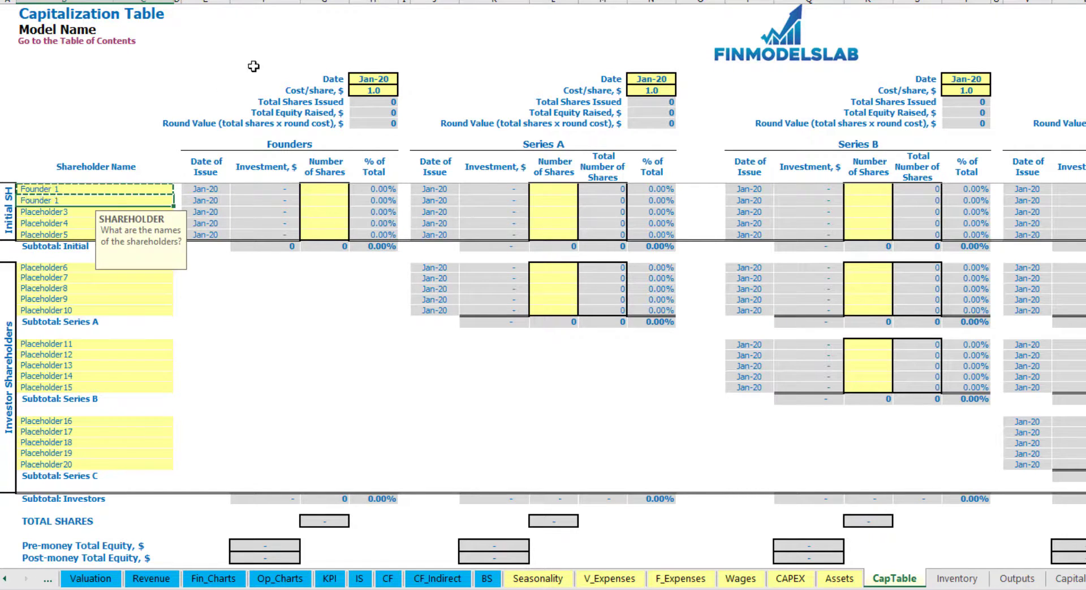
key("F2")
key("Return")
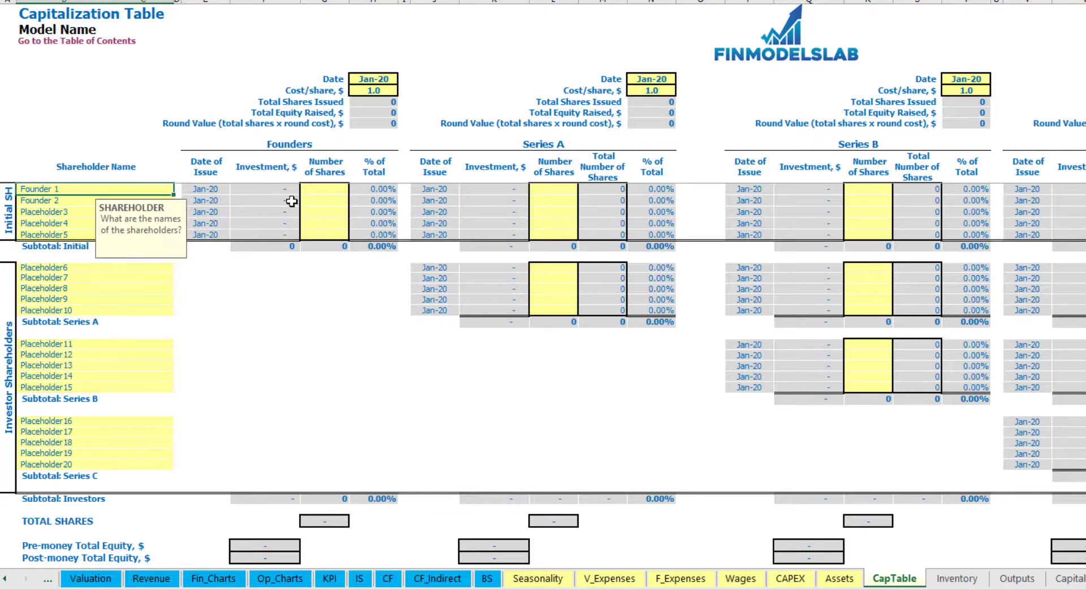
Enter 10,000 shares for Founder 1 and 20,000 shares for Founder 2 in the Founders round.
left_click(329, 189)
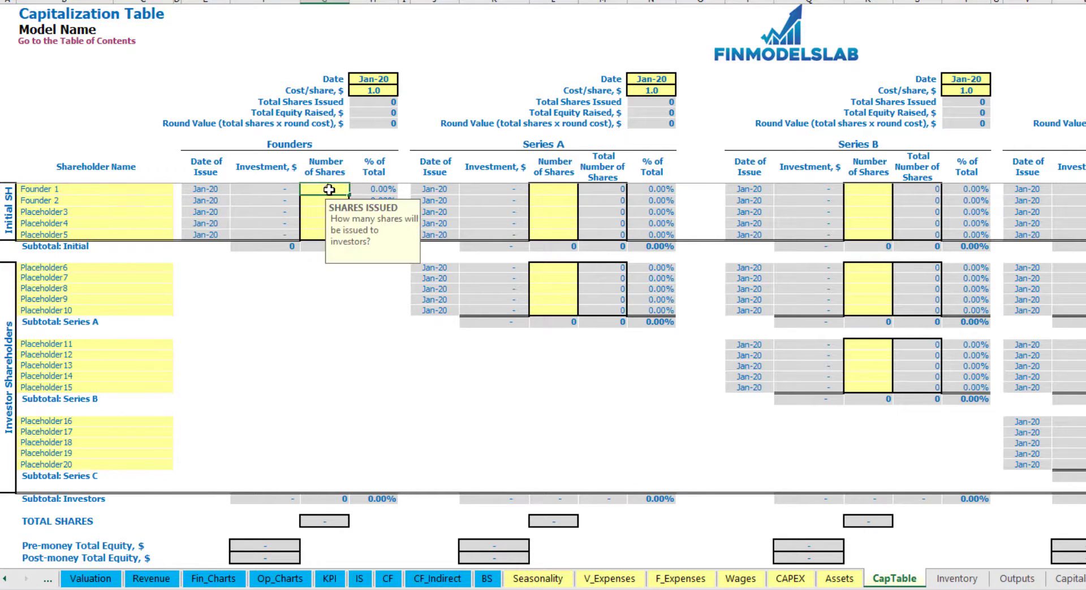
type("10000")
key("Return")
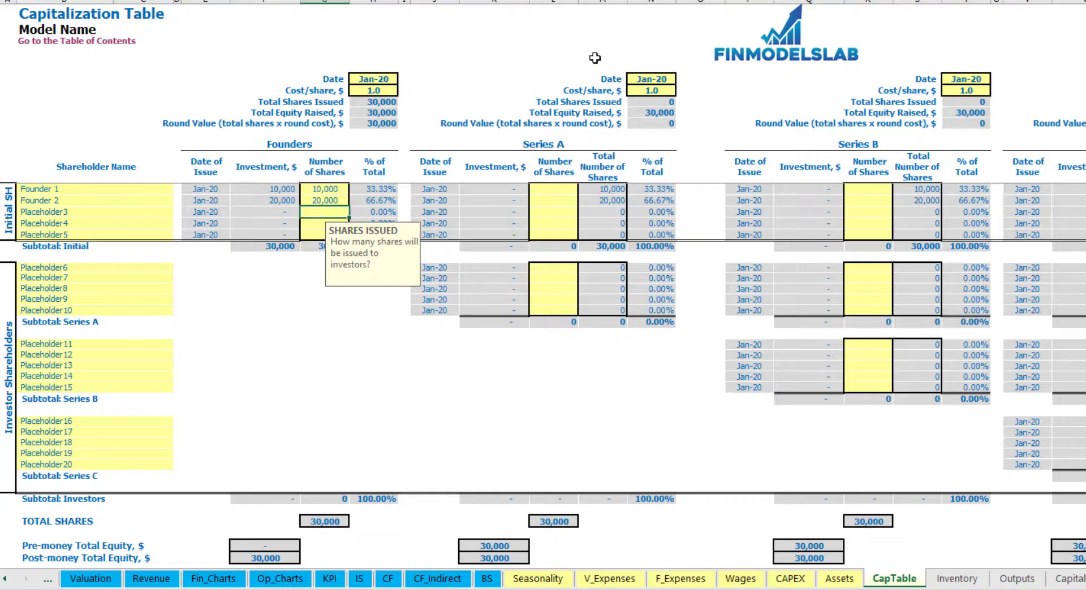
Set the Founders round cost per share to 2 and its date to Feb-20.
left_click(371, 82)
left_click(361, 92)
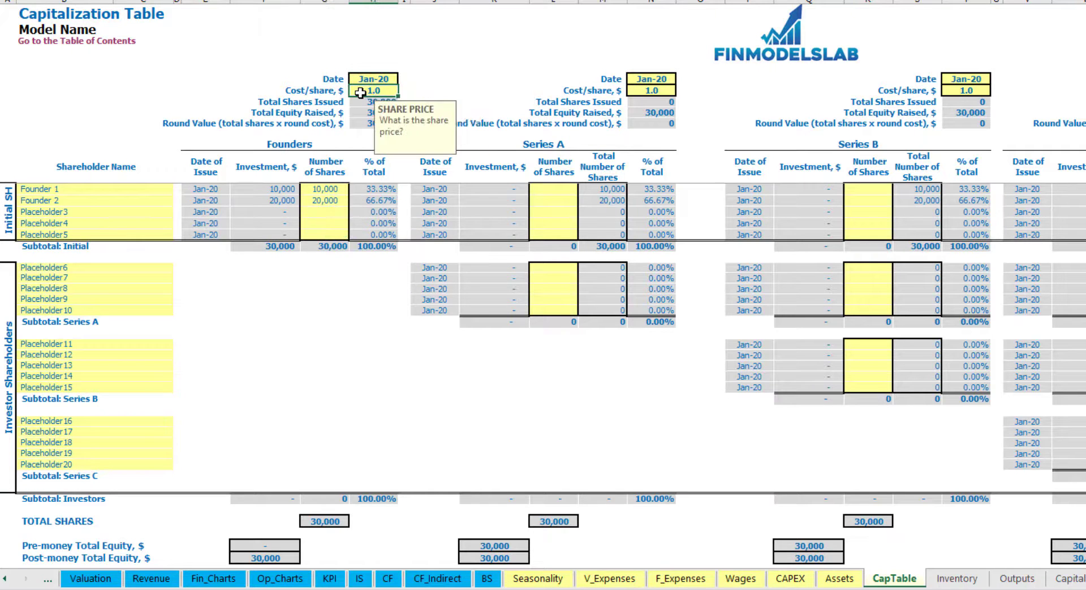
type("2")
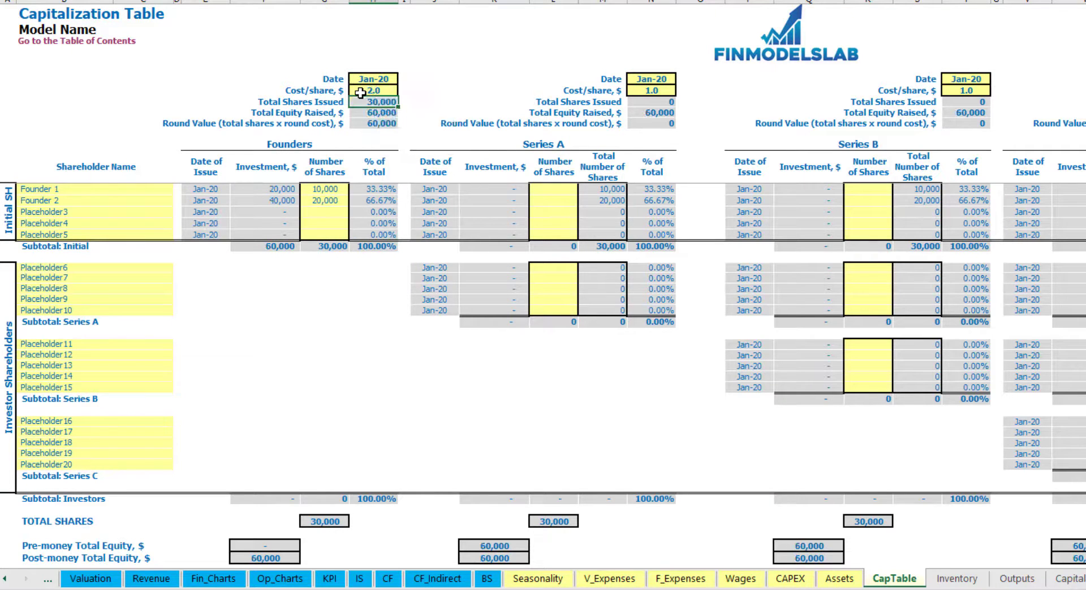
left_click(389, 78)
left_click(404, 80)
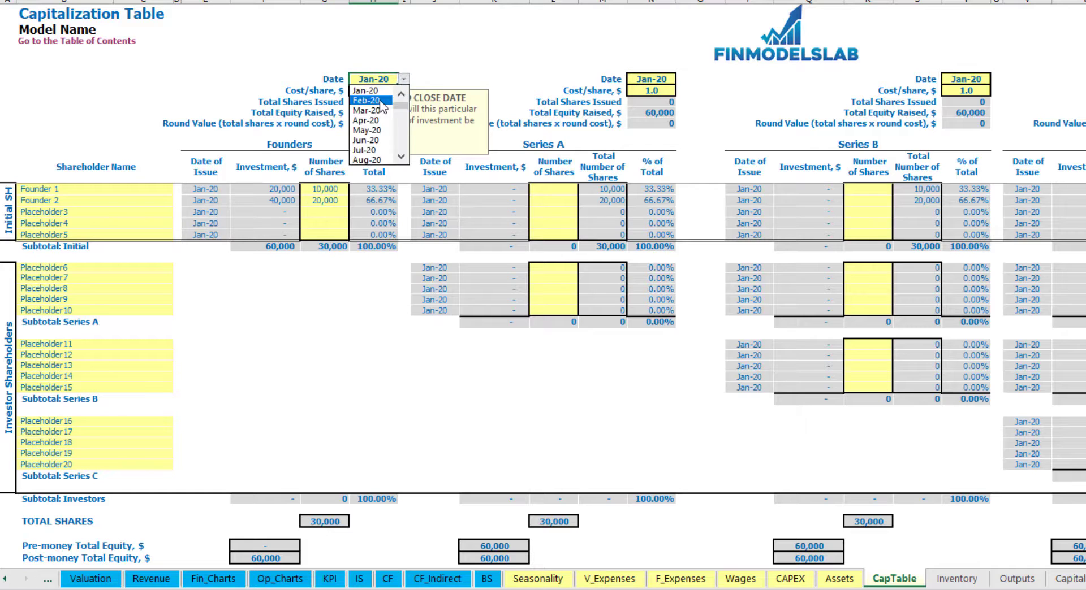
left_click(367, 97)
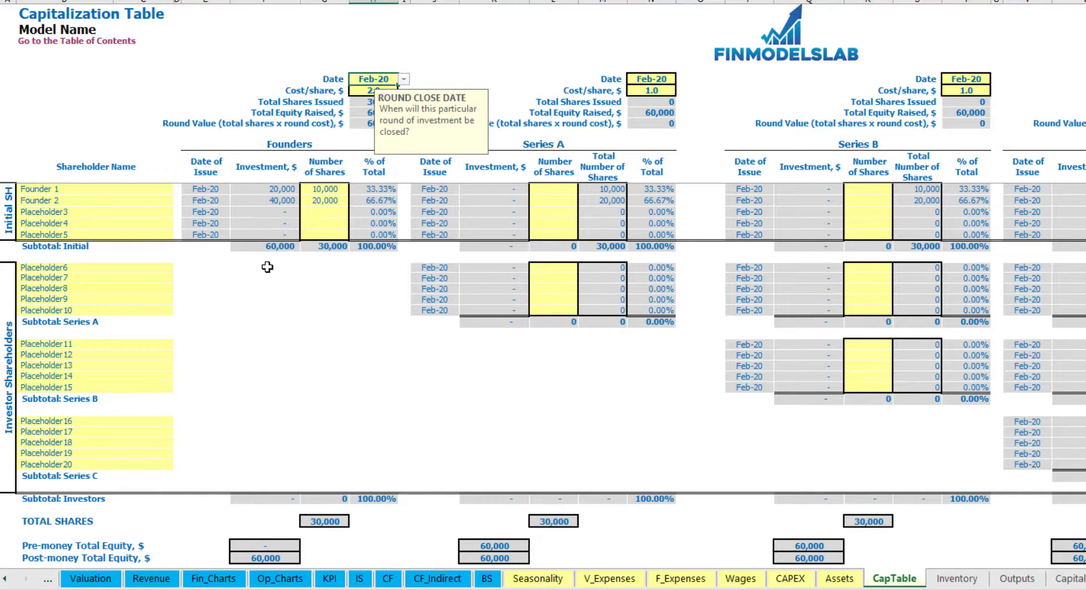
Check the founders' investments, the initial subtotal, the post-money total equity and Founder 1's ownership percentage.
left_click(274, 191)
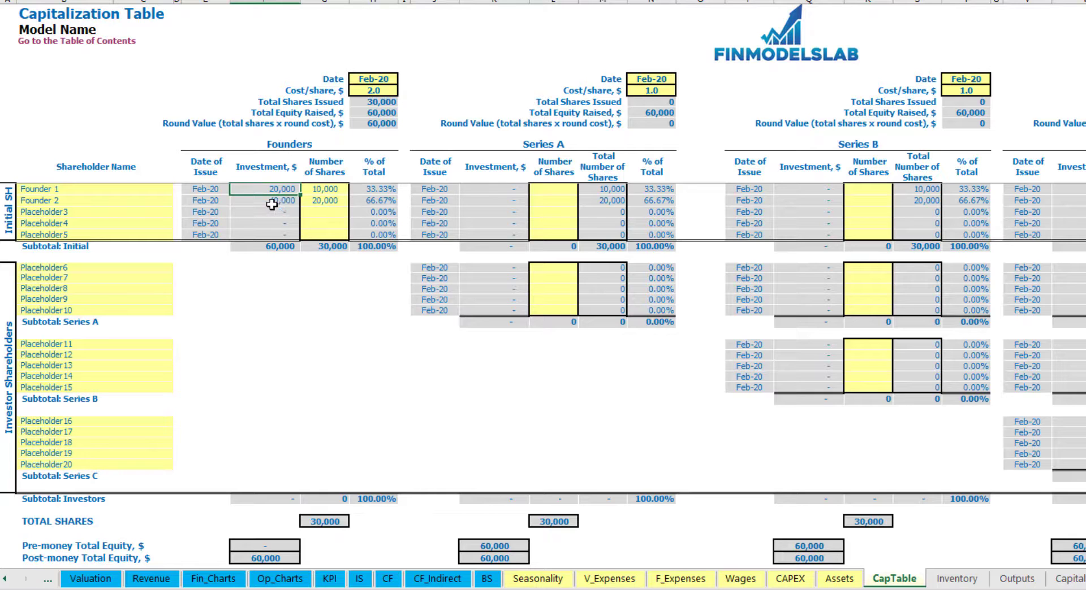
left_click(272, 202)
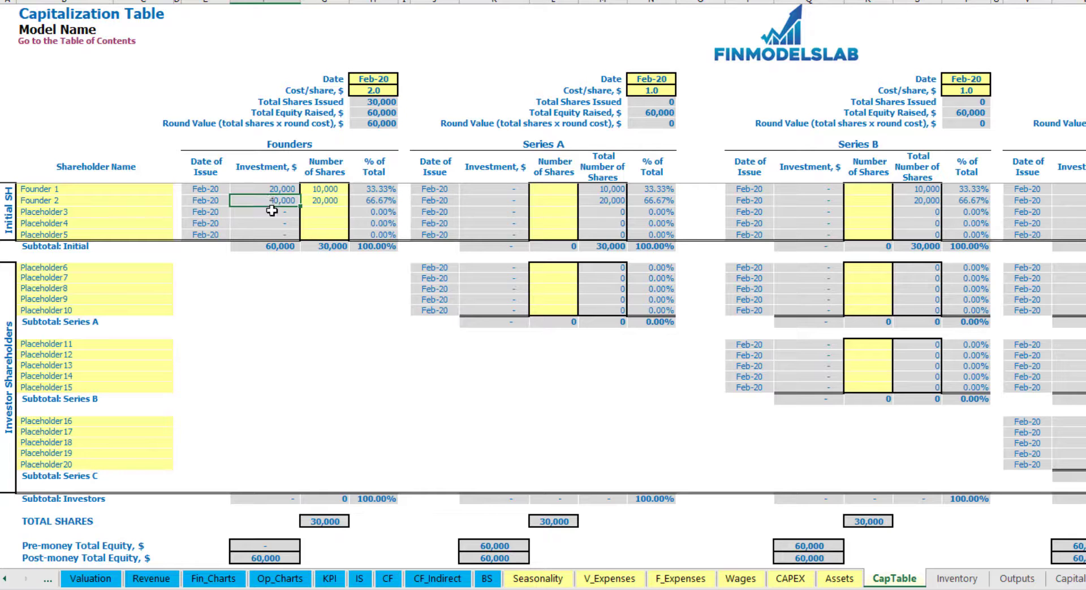
left_click(272, 247)
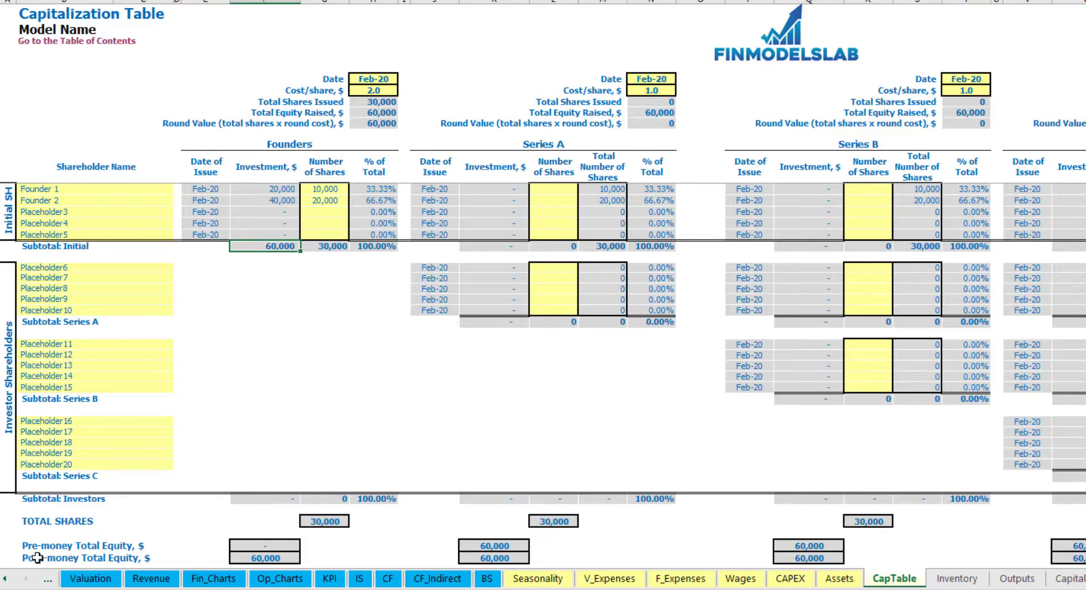
left_click(0, 558)
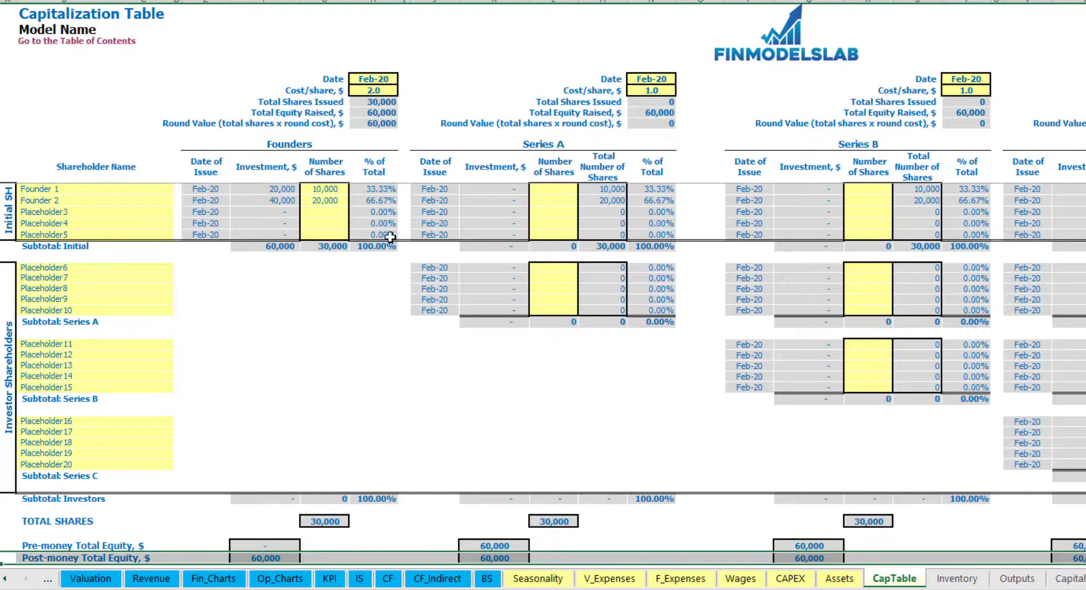
left_click(380, 190)
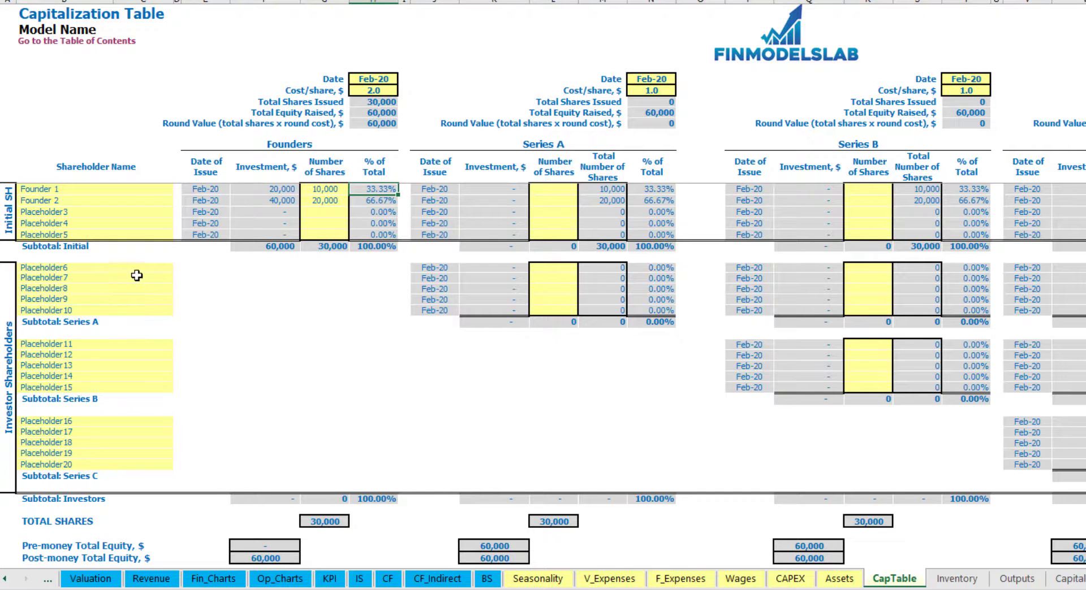
Rename the first Series A investor shareholder, Placeholder6, as Investor 1.
left_click(568, 148)
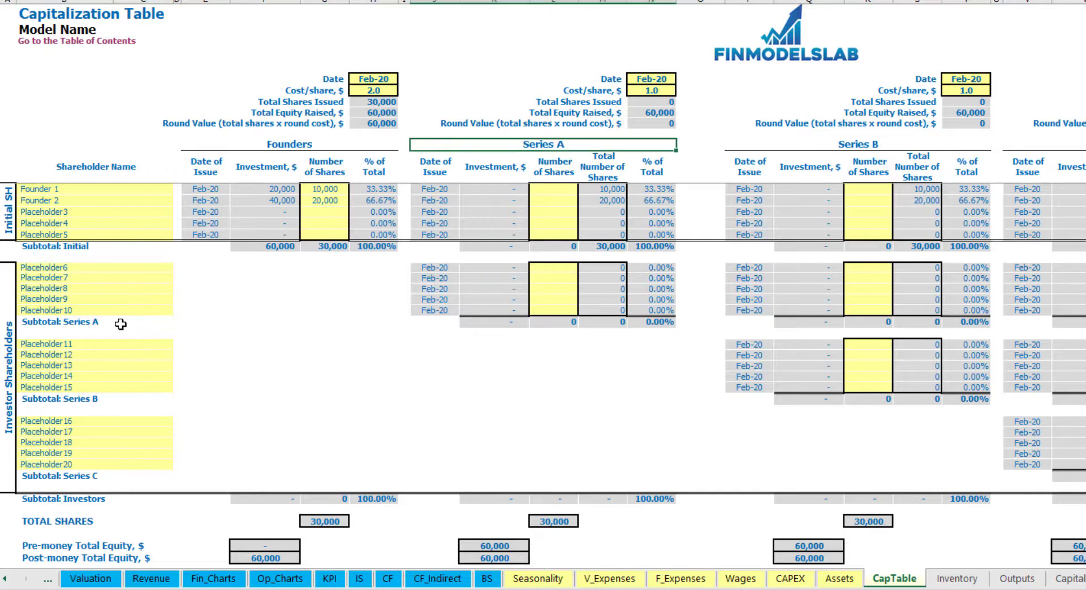
left_click(74, 270)
key("BackSpace")
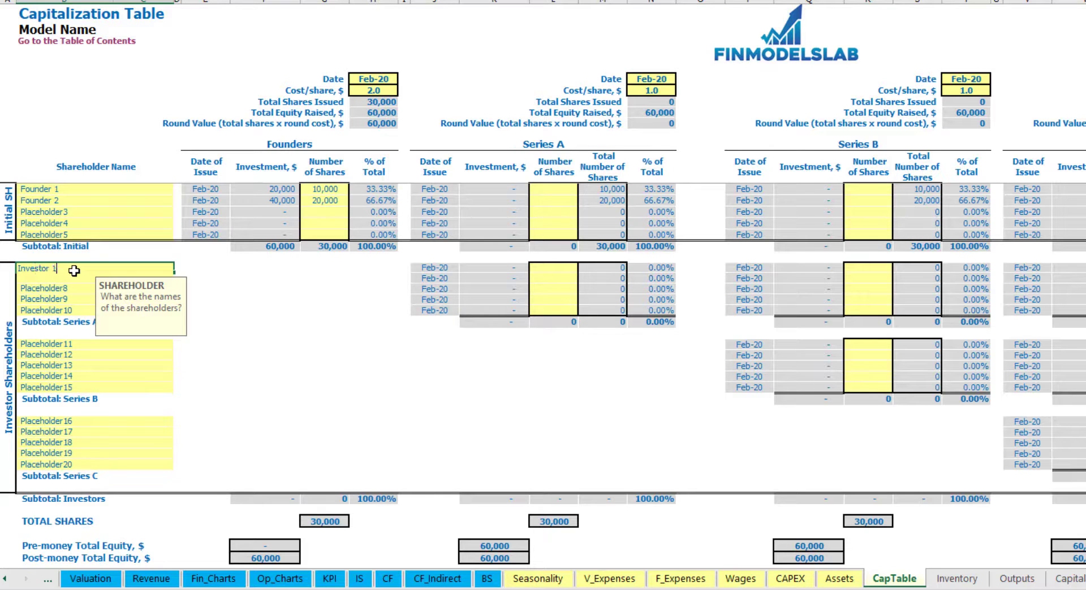
key("Return")
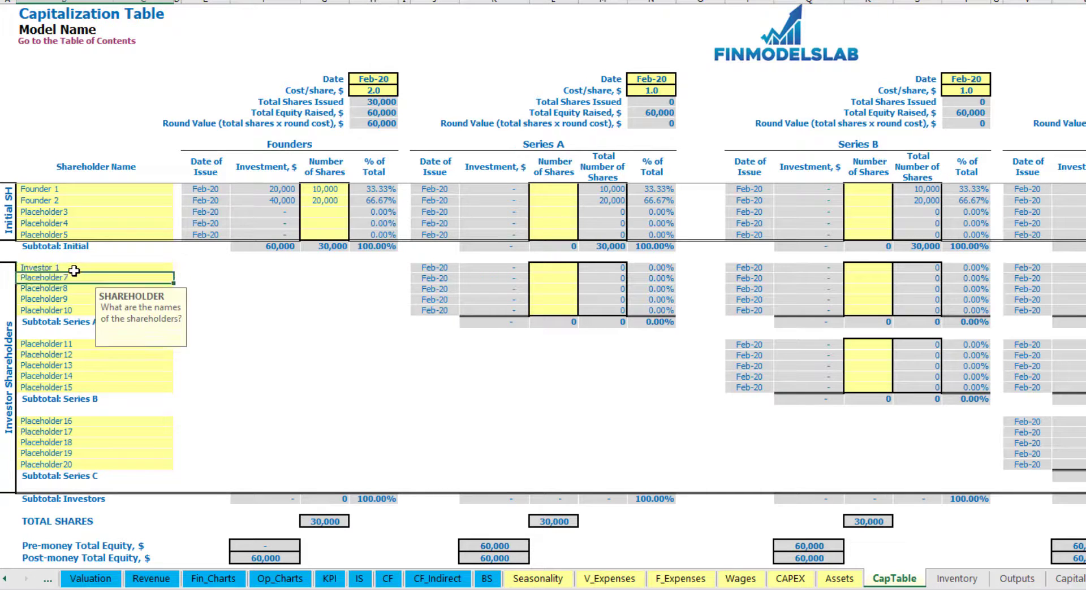
Set the Series A round date to May-20 and its cost per share to 5.
left_click(659, 76)
left_click(682, 81)
left_click(645, 119)
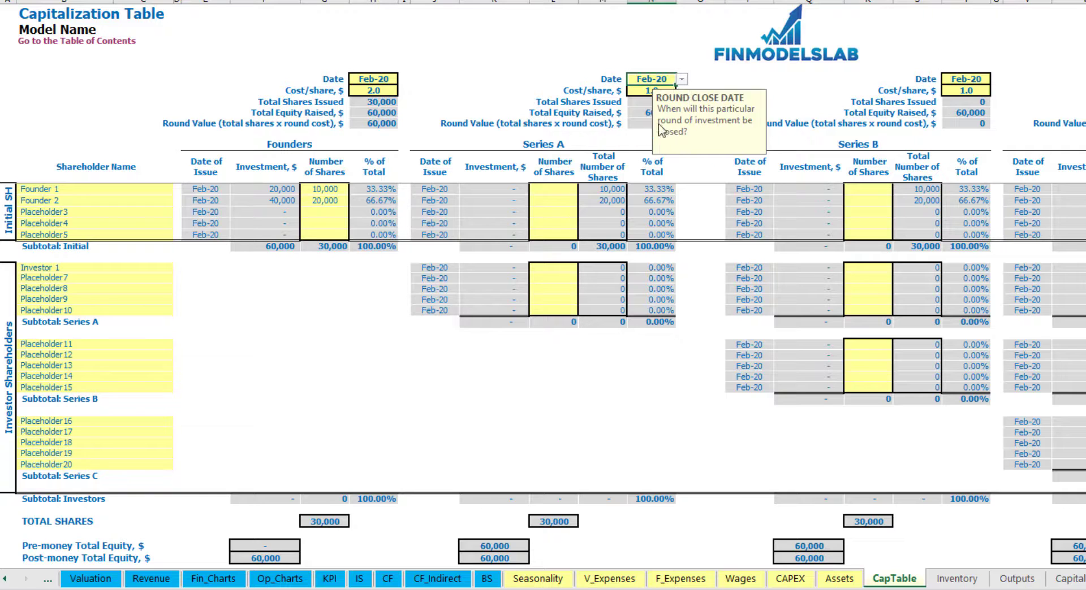
left_click(645, 90)
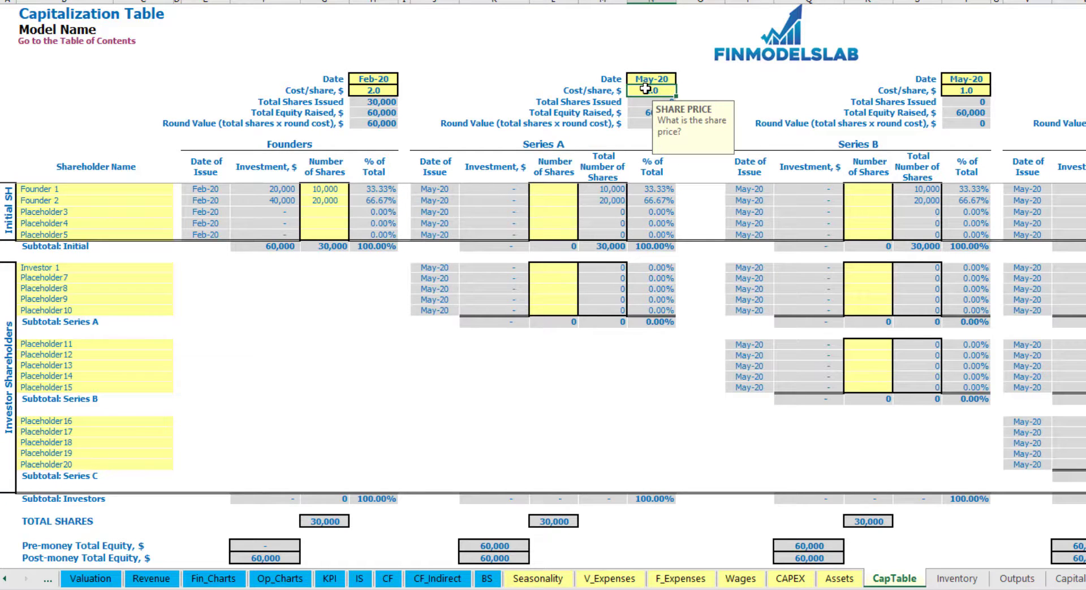
type("5")
key("Return")
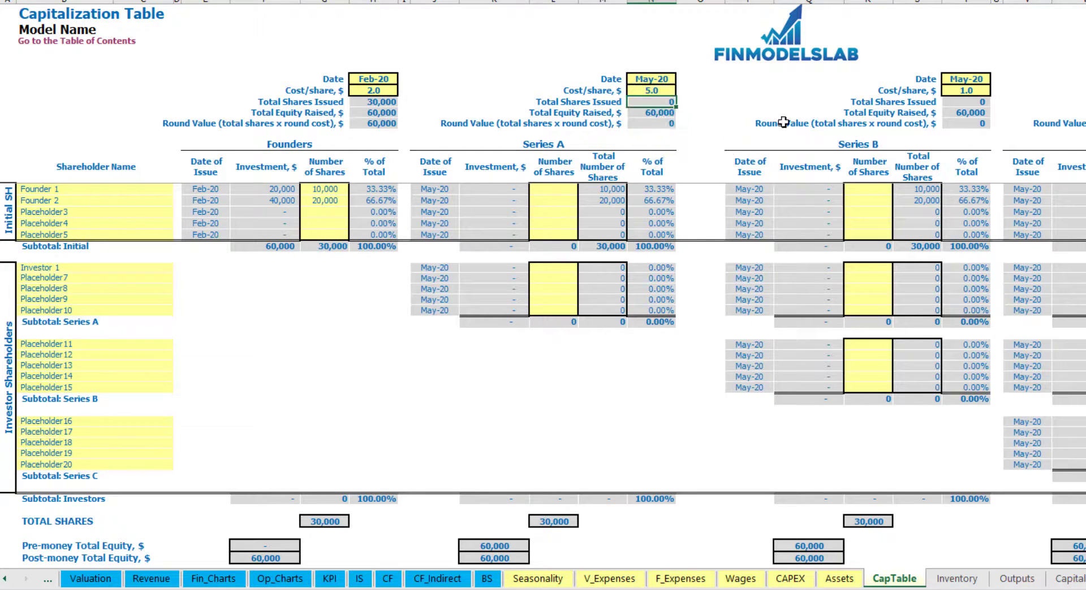
Issue 1,000 Series A shares to Investor 1 and check the investment amount and pre-money and post-money equity.
left_click(553, 267)
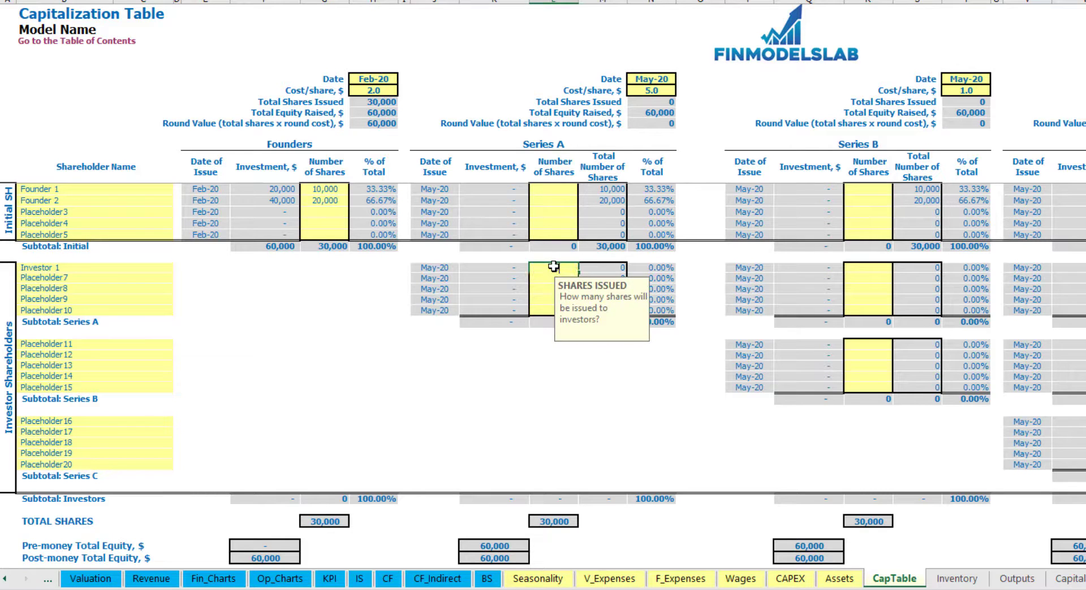
type("1000")
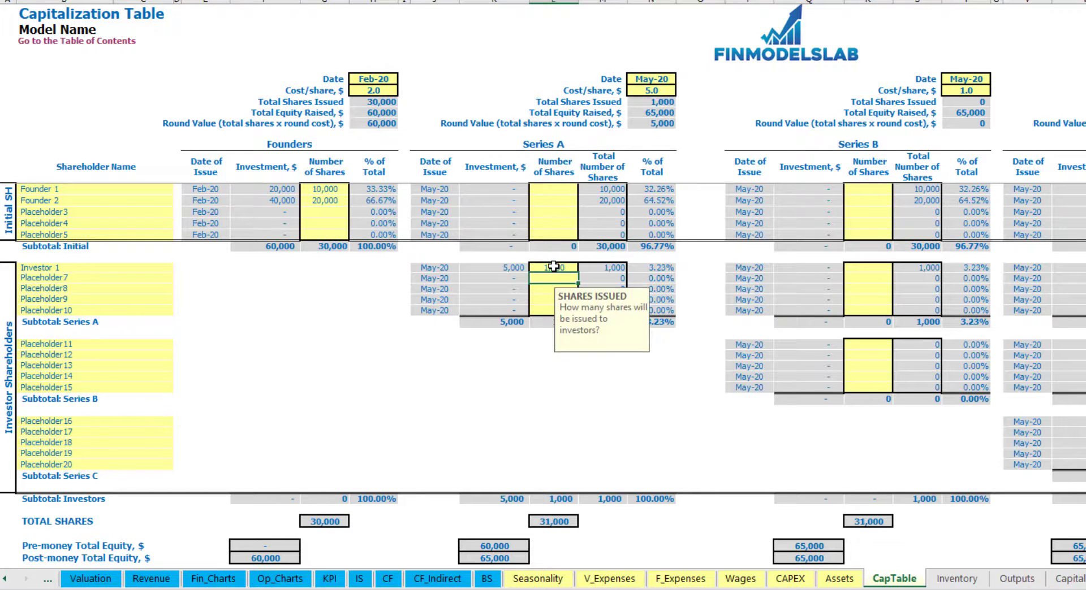
left_click(494, 377)
left_click(504, 269)
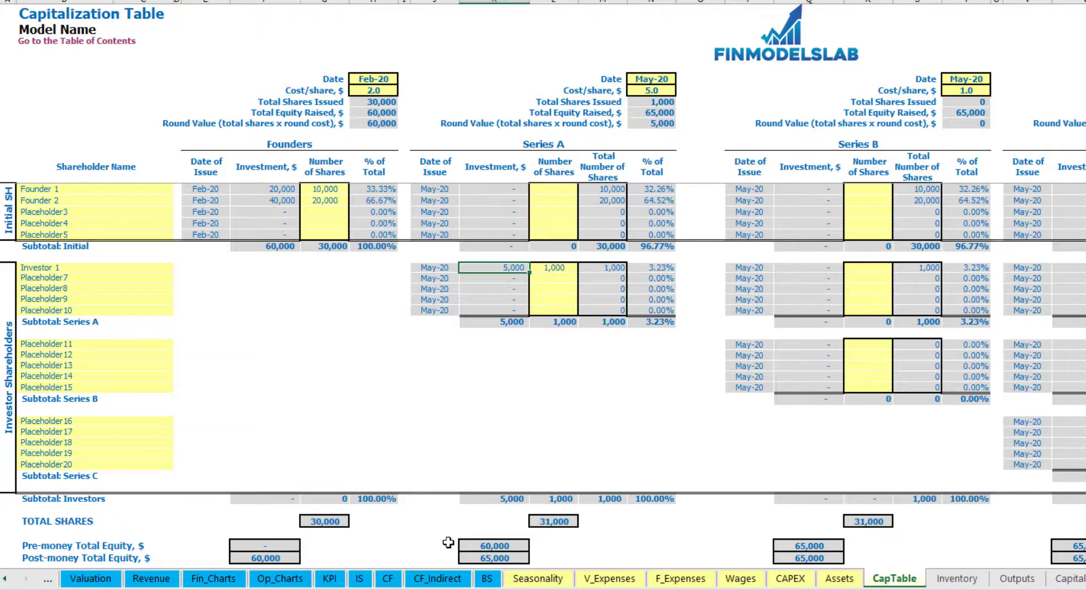
left_click(484, 542)
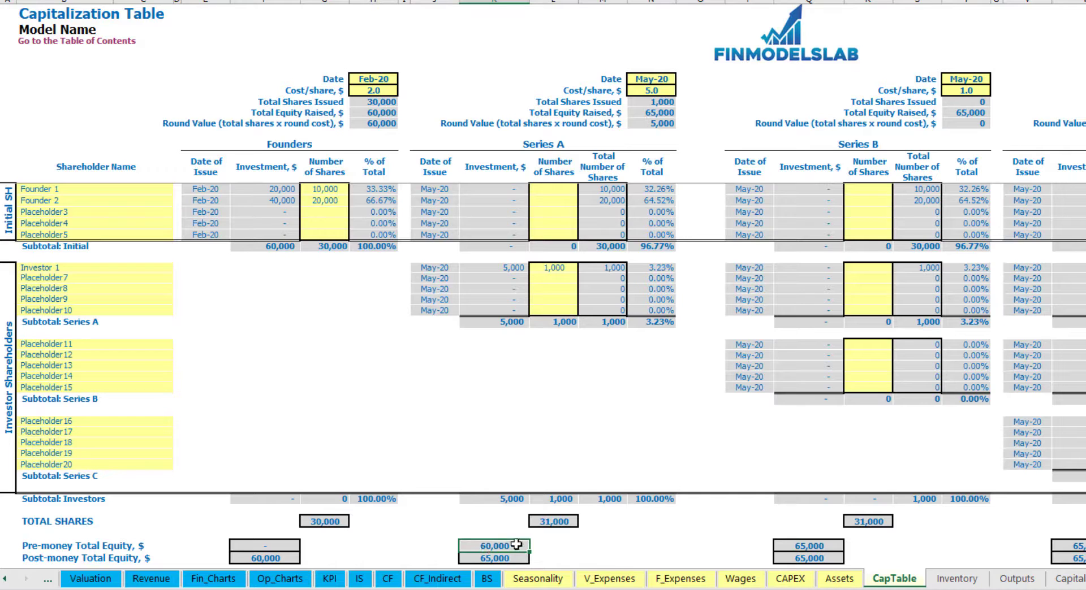
key("Down")
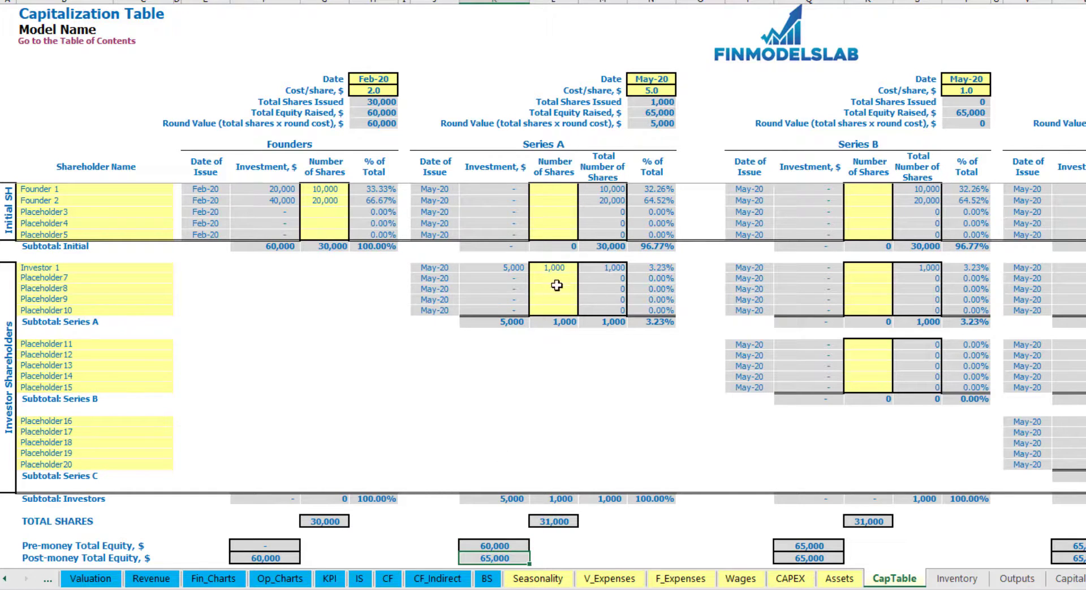
Examine the Series A ownership percentages of Investor 1 and both founders, and the Series B and Series C shareholder name entries.
left_click(640, 269)
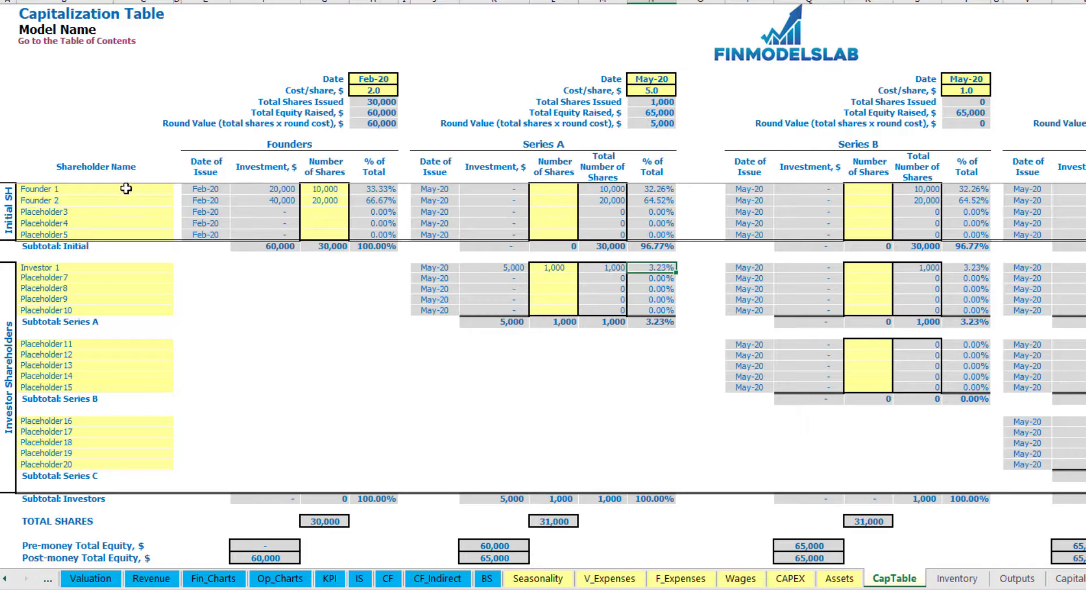
left_click_drag(126, 188, 135, 203)
left_click_drag(658, 189, 660, 201)
key("shift+Up")
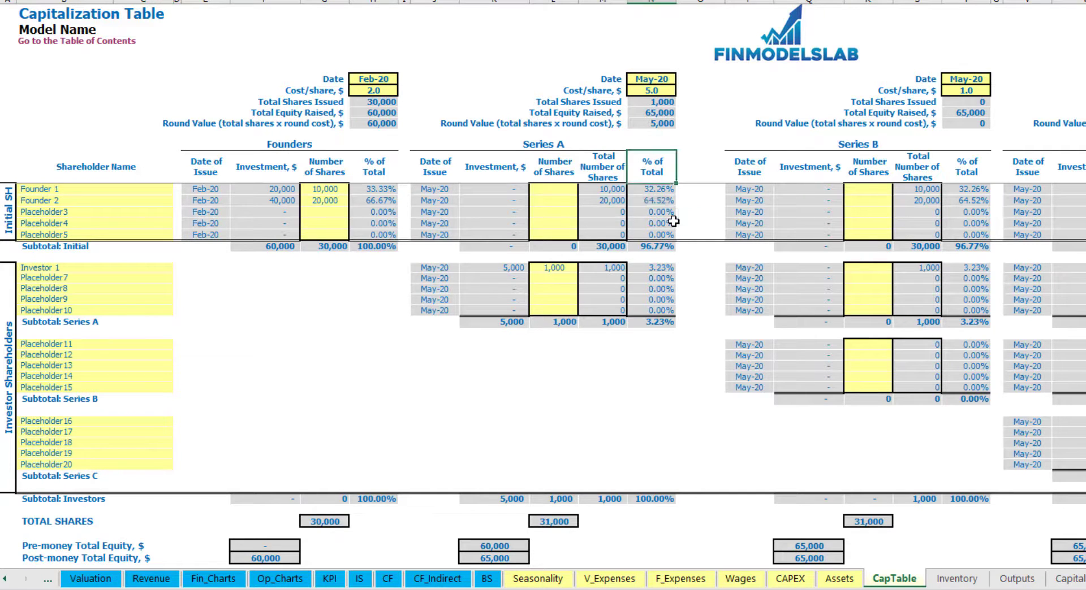
key("Down")
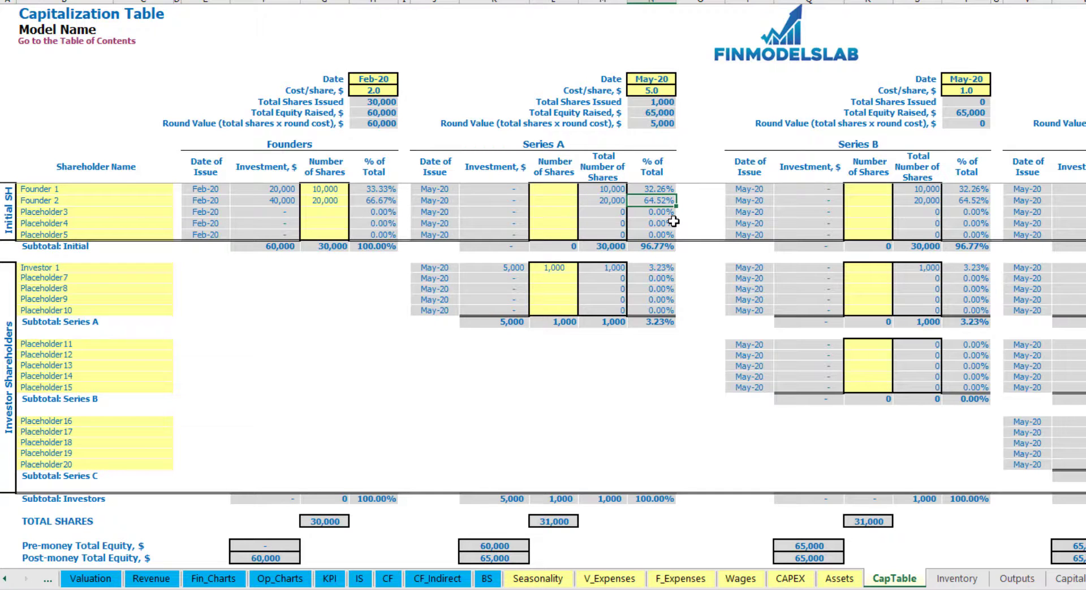
left_click(108, 351)
left_click(90, 425)
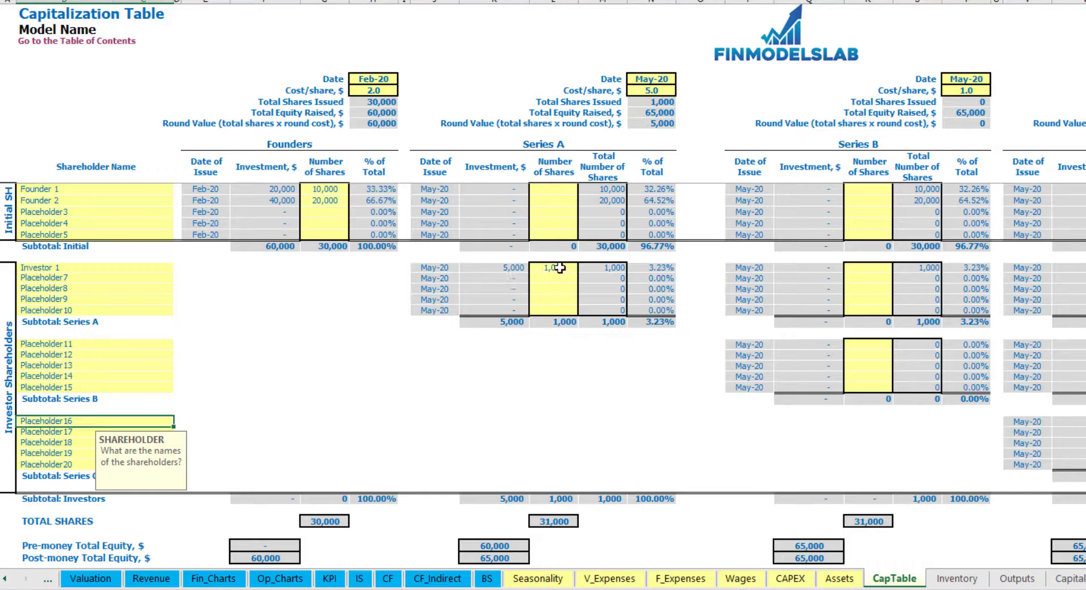
Trace the share issues to Ordinary Equity Raisings in the cash flow statement and to Ordinary Equity in the balance sheet.
left_click_drag(560, 268, 563, 310)
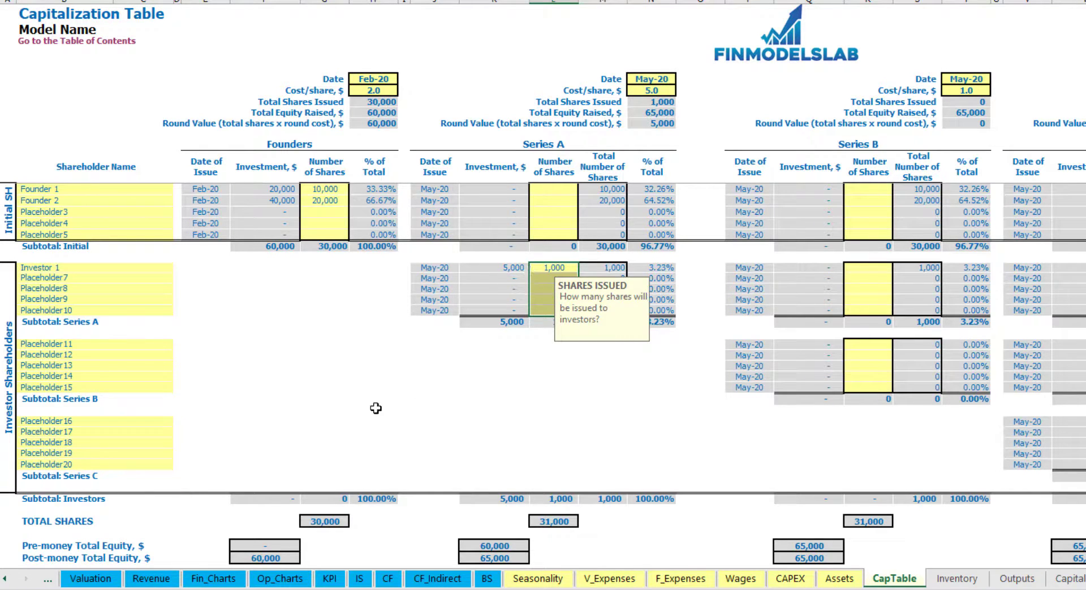
left_click(569, 366)
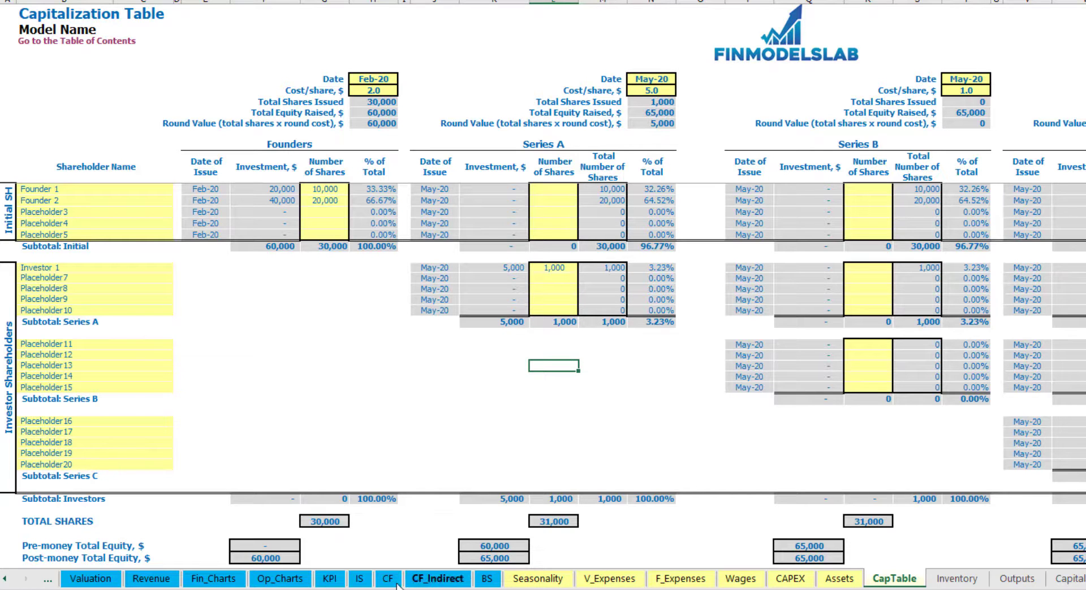
left_click(390, 579)
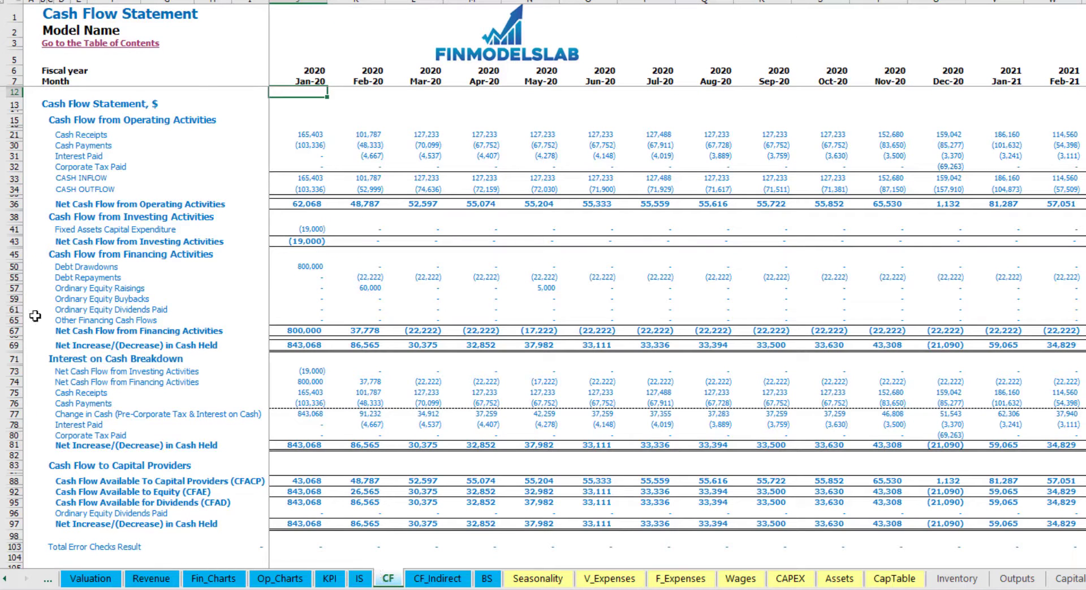
left_click(13, 288)
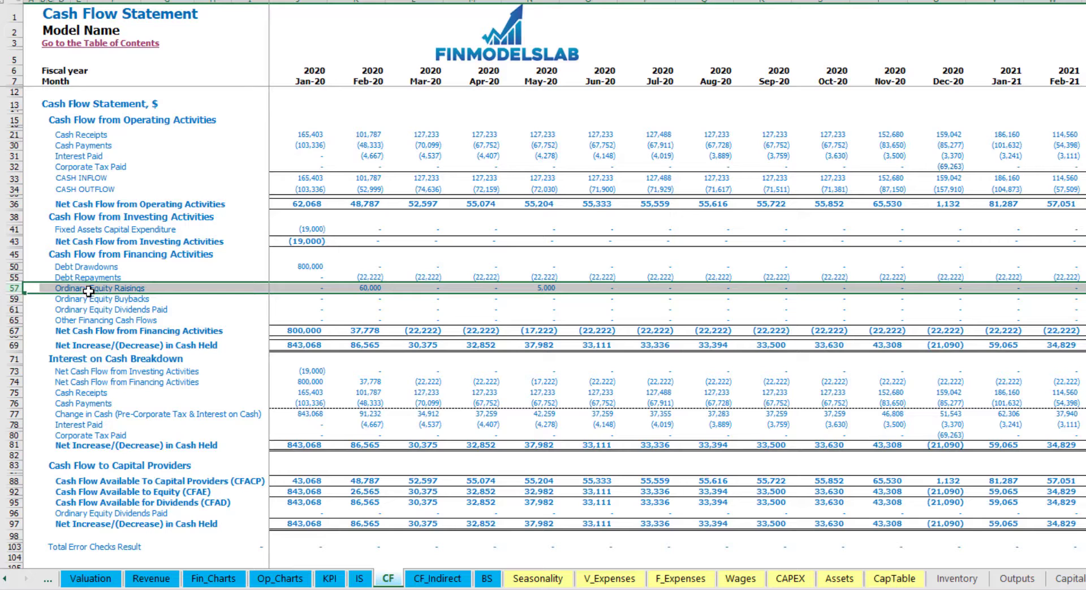
left_click(374, 291)
left_click(544, 288)
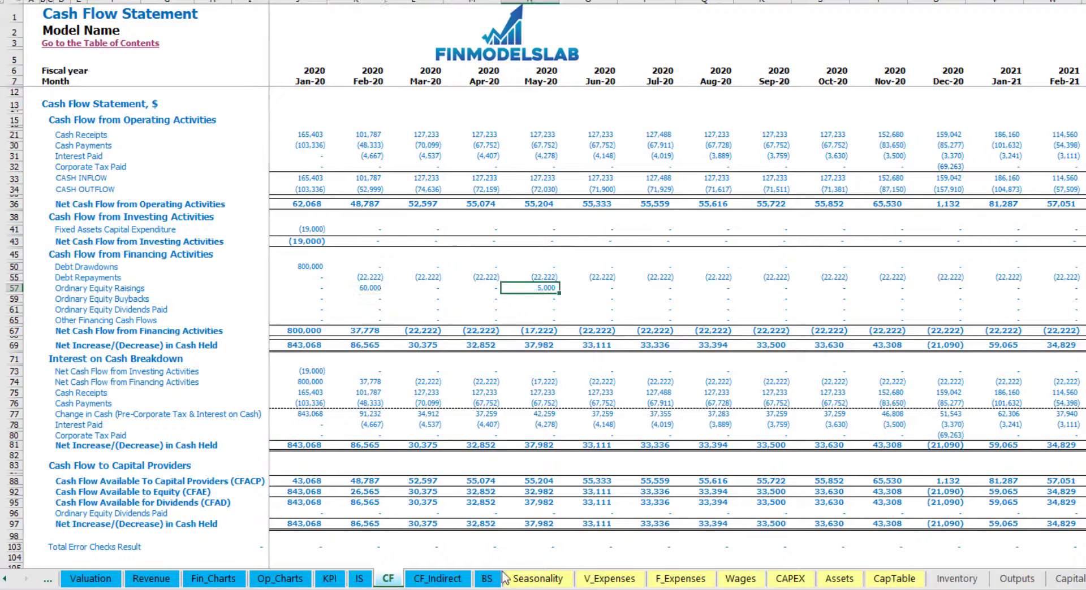
left_click(487, 578)
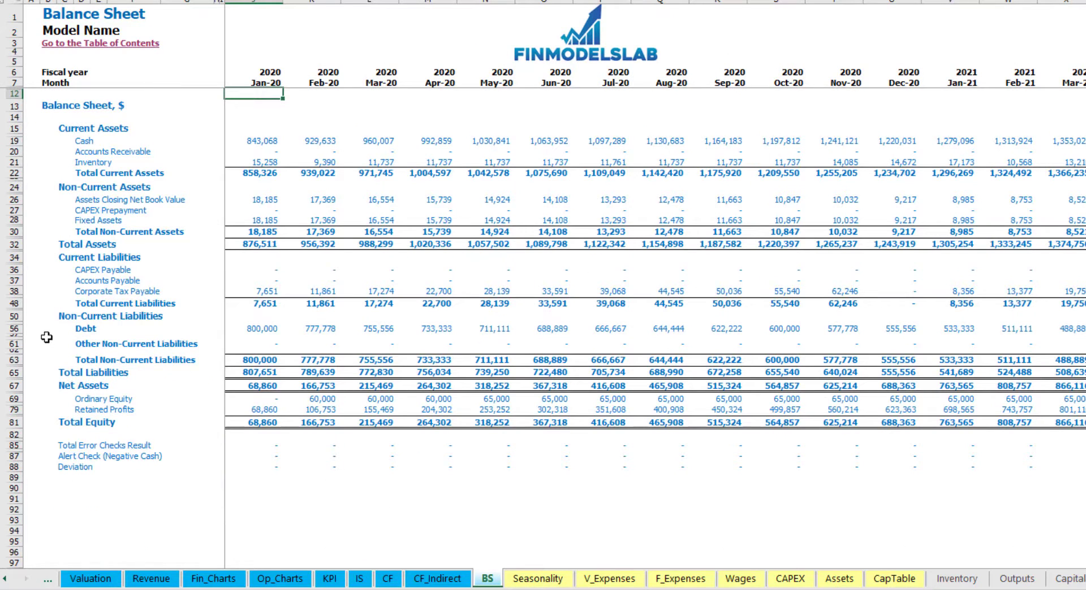
left_click(15, 400)
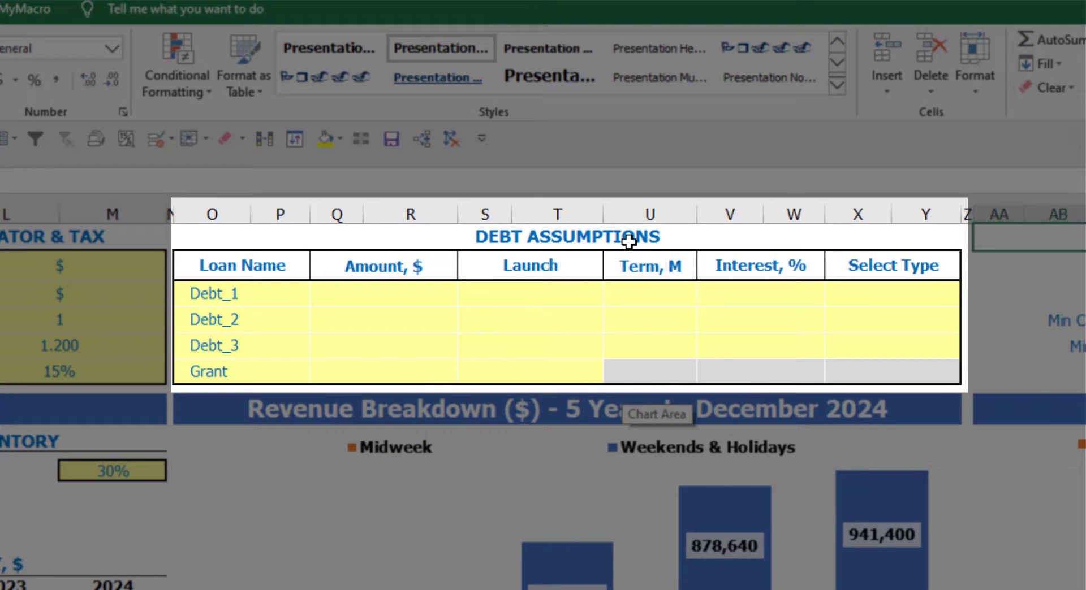
In the dashboard's debt assumptions, try the Annuity repayment type for Debt_1 and set it to Usual.
left_click(626, 236)
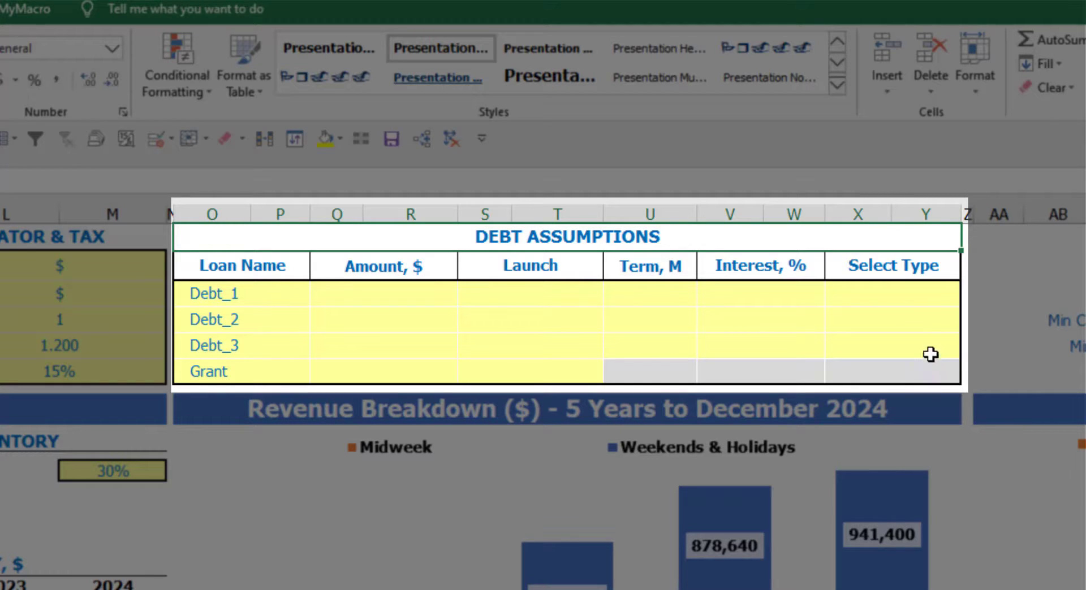
left_click(948, 299)
left_click(970, 298)
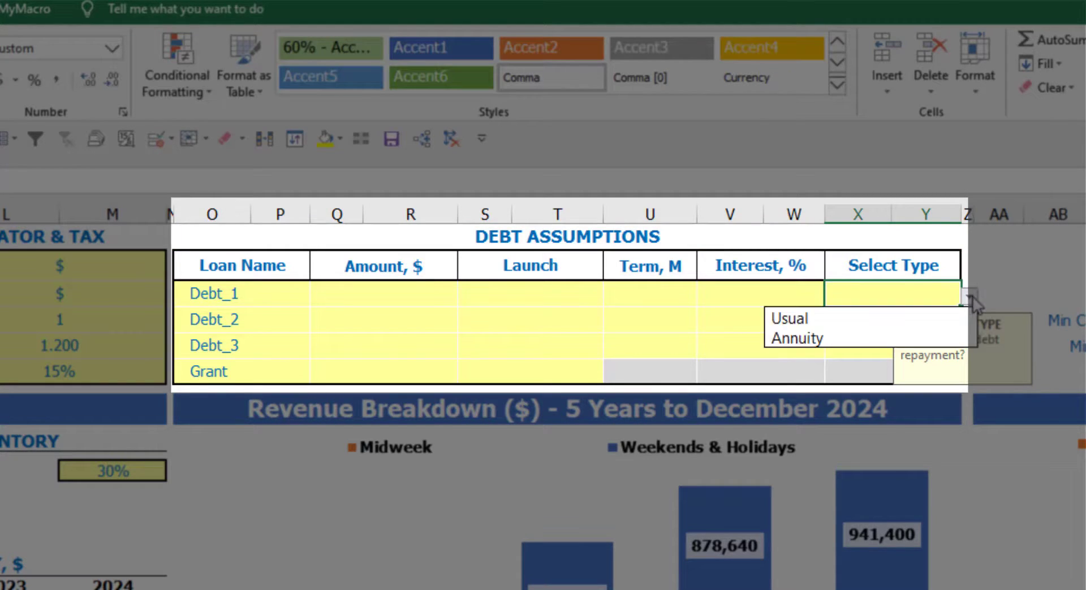
left_click(942, 332)
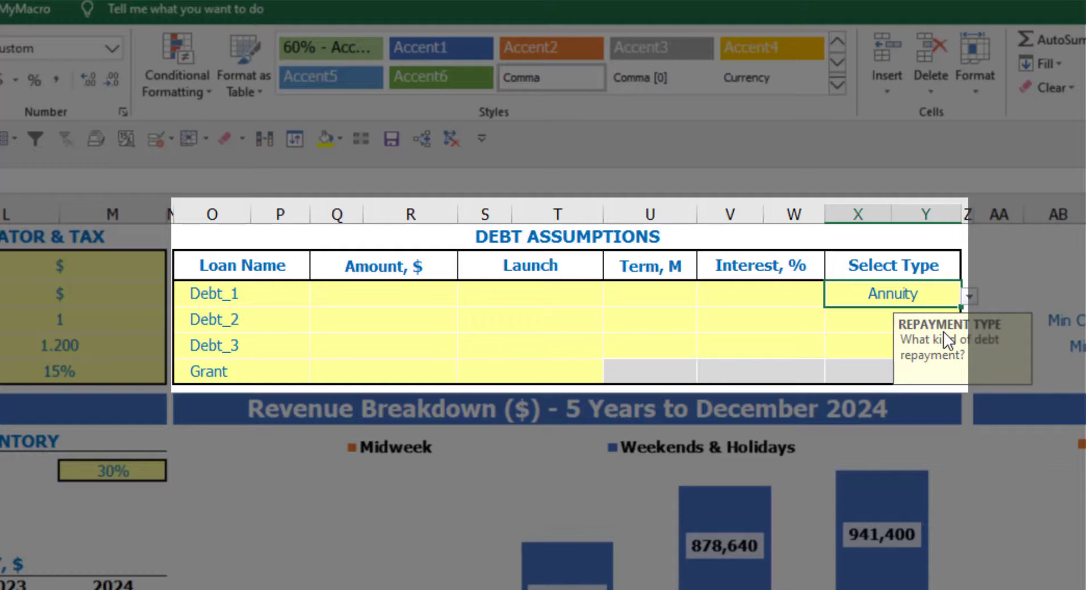
left_click(969, 296)
left_click(933, 332)
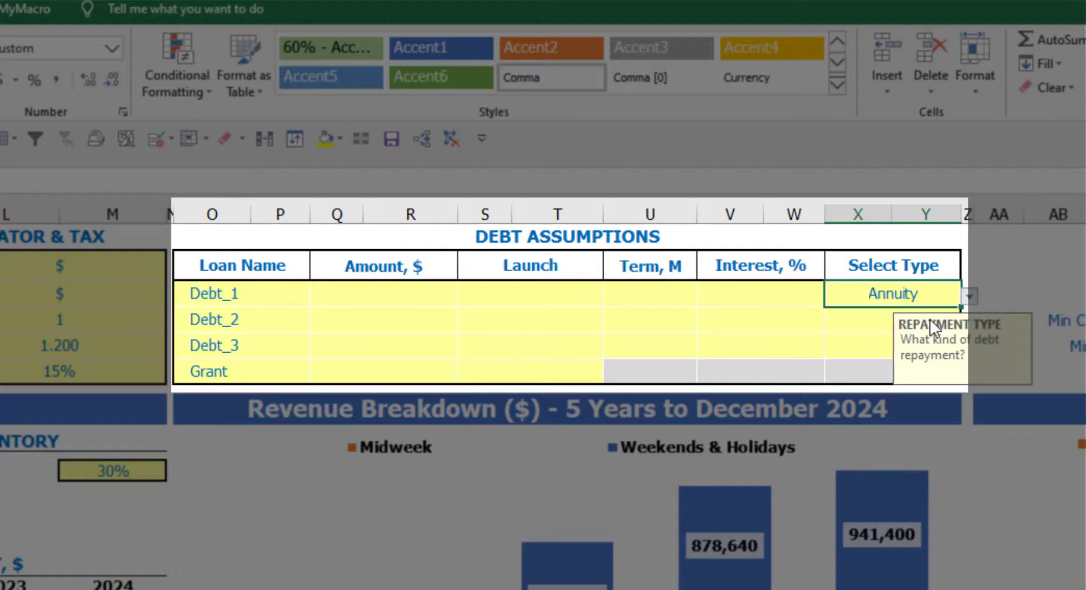
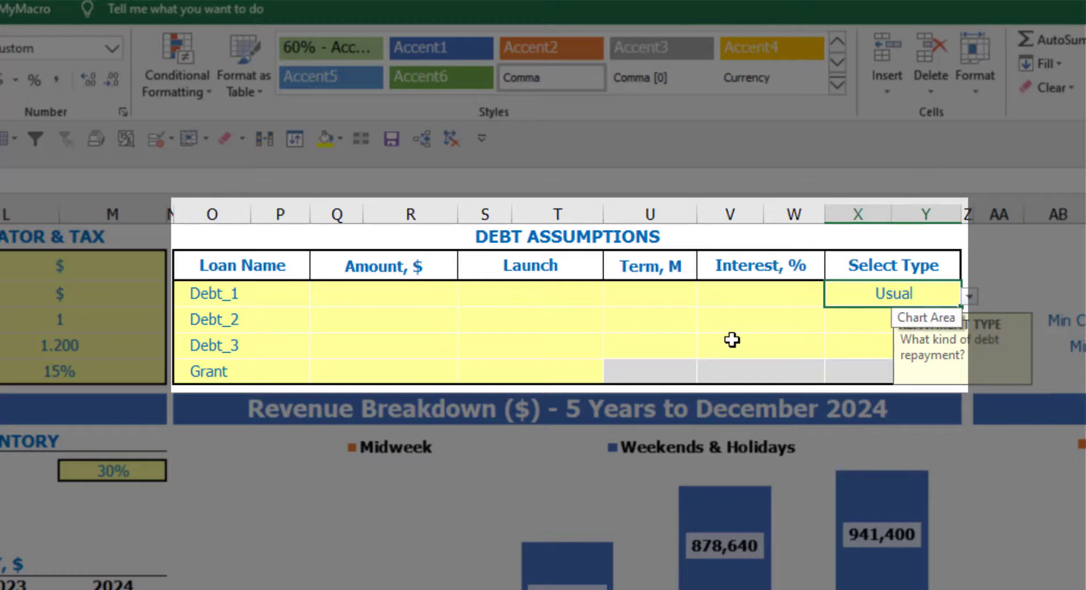
Set the Debt_1 loan amount to 1,000,000 and its launch date to Feb-20.
left_click(429, 294)
type("1,00")
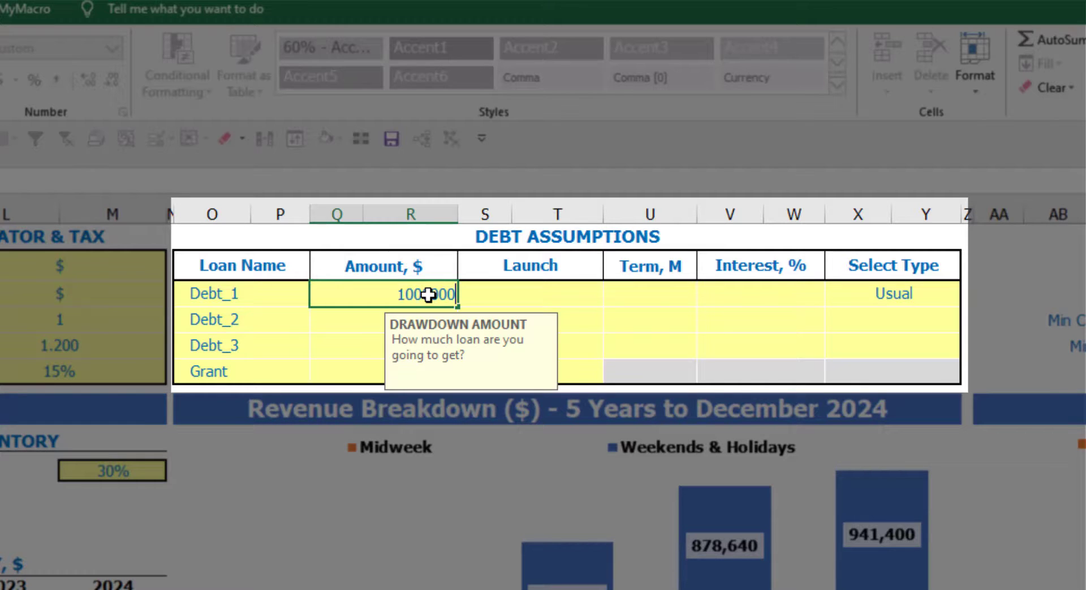
type("0,000")
key("Return")
left_click(599, 293)
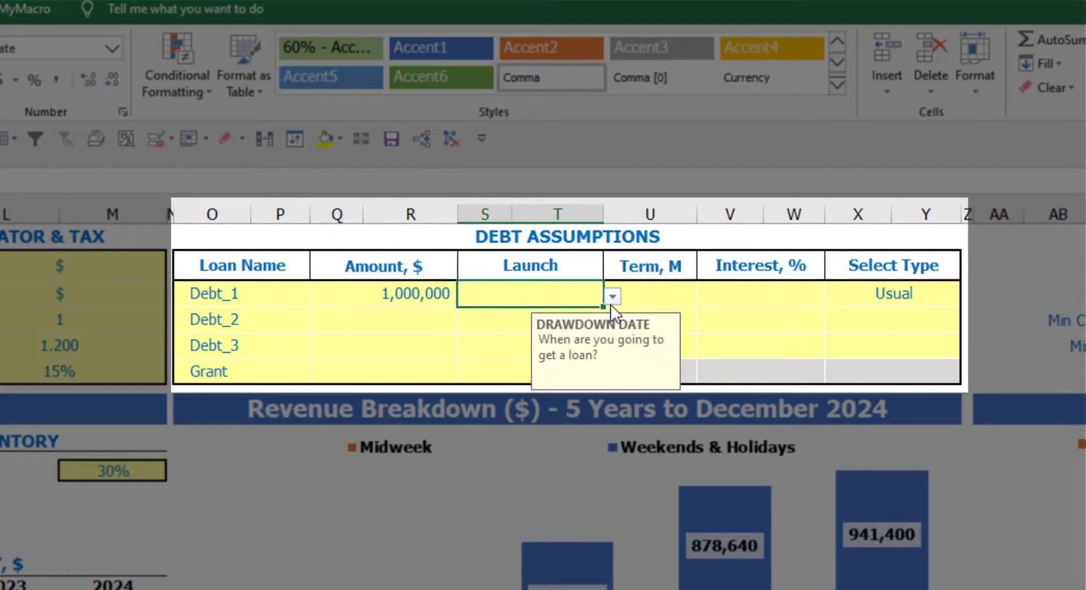
left_click(612, 303)
left_click(562, 334)
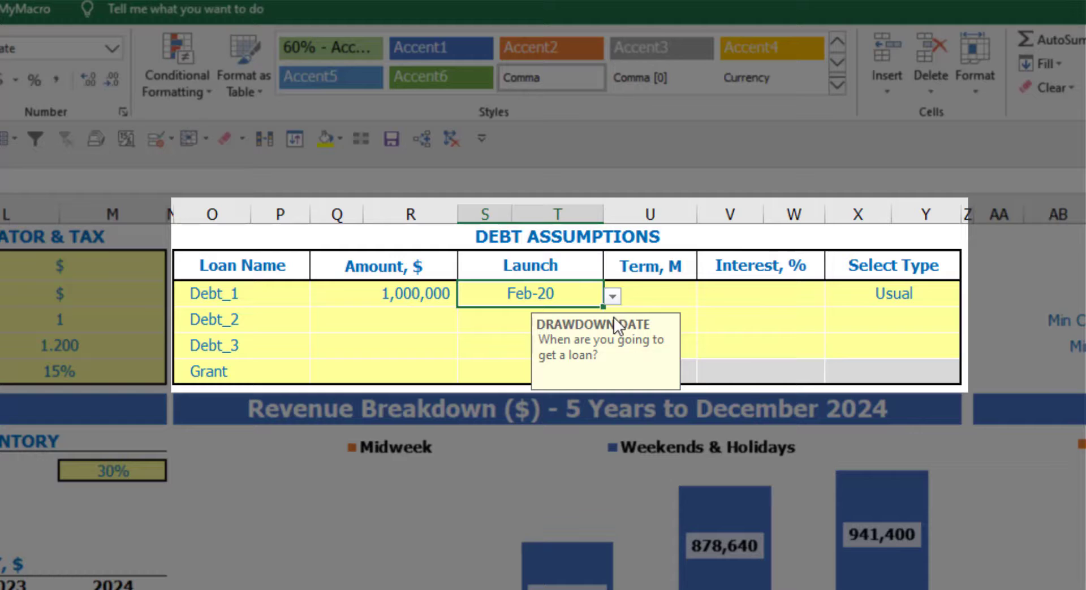
Give Debt_1 a repayment term of 60 months and an annual interest rate of 5%.
left_click(652, 286)
type("60")
key("Return")
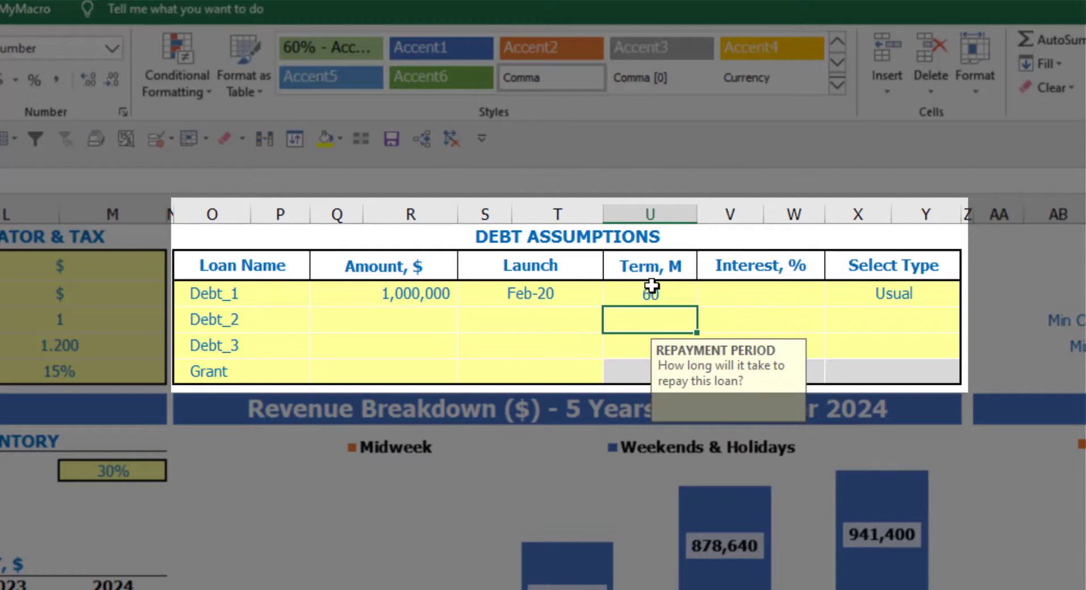
left_click(716, 292)
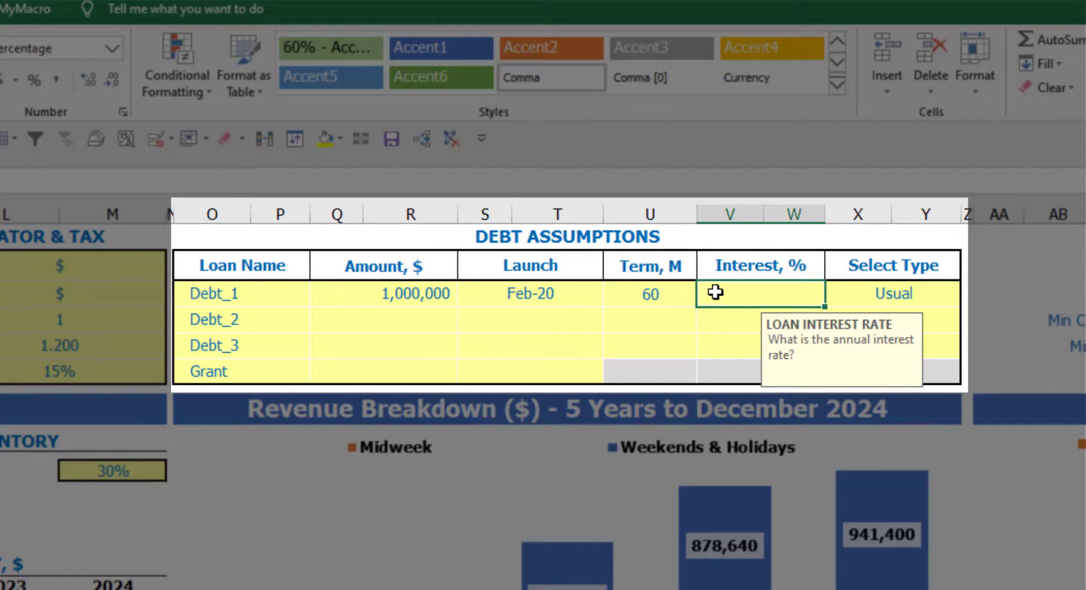
type("5")
key("Return")
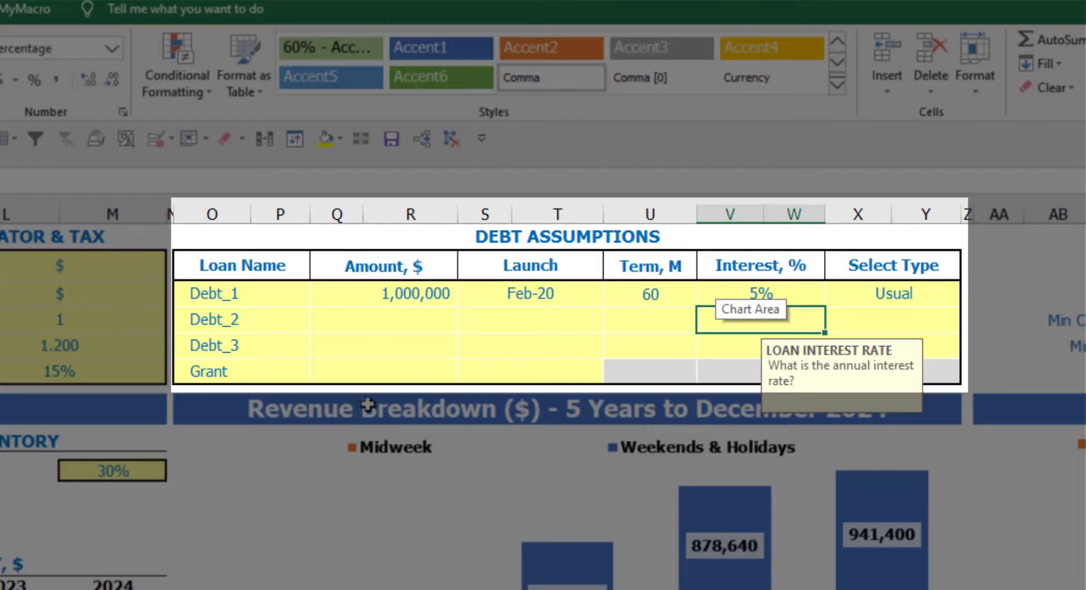
Enter a grant amount of 500,000 with a Mar-20 launch date in the debt assumptions.
left_click(400, 376)
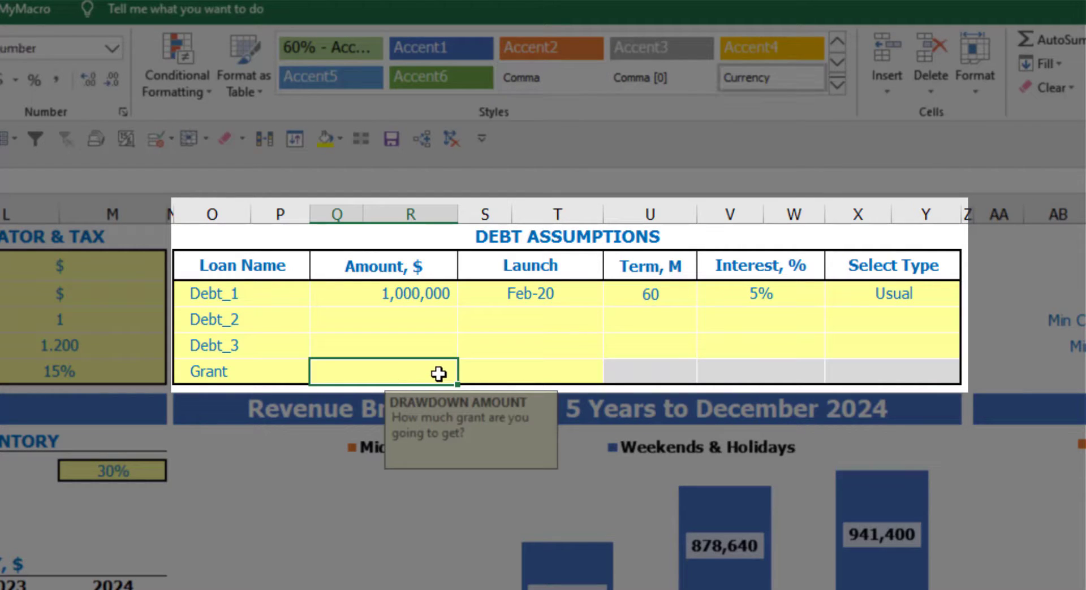
type("500,")
type("00000")
key("Return")
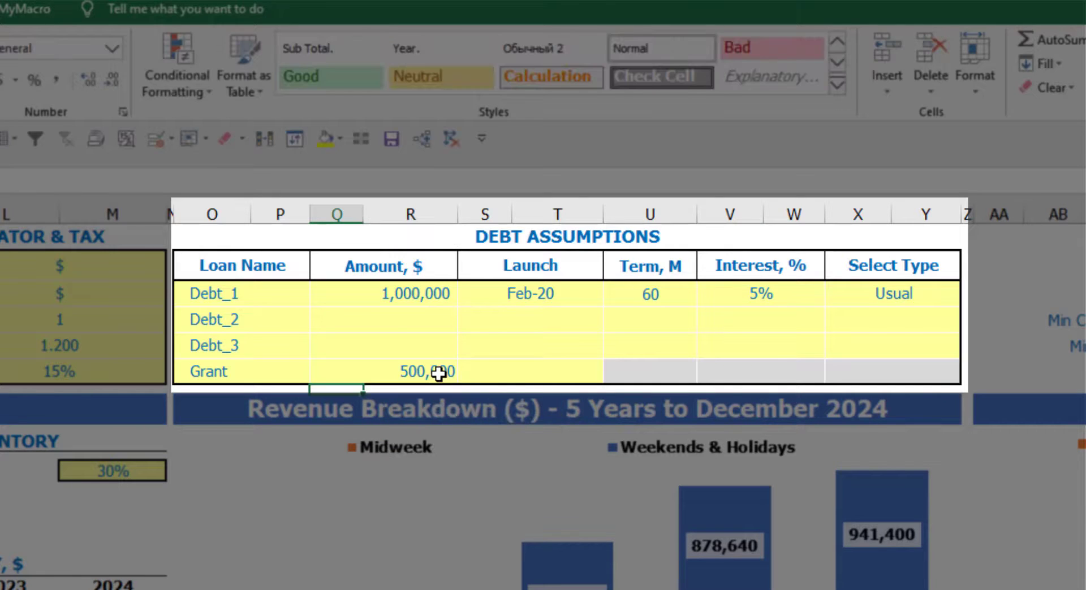
left_click(563, 374)
left_click(612, 374)
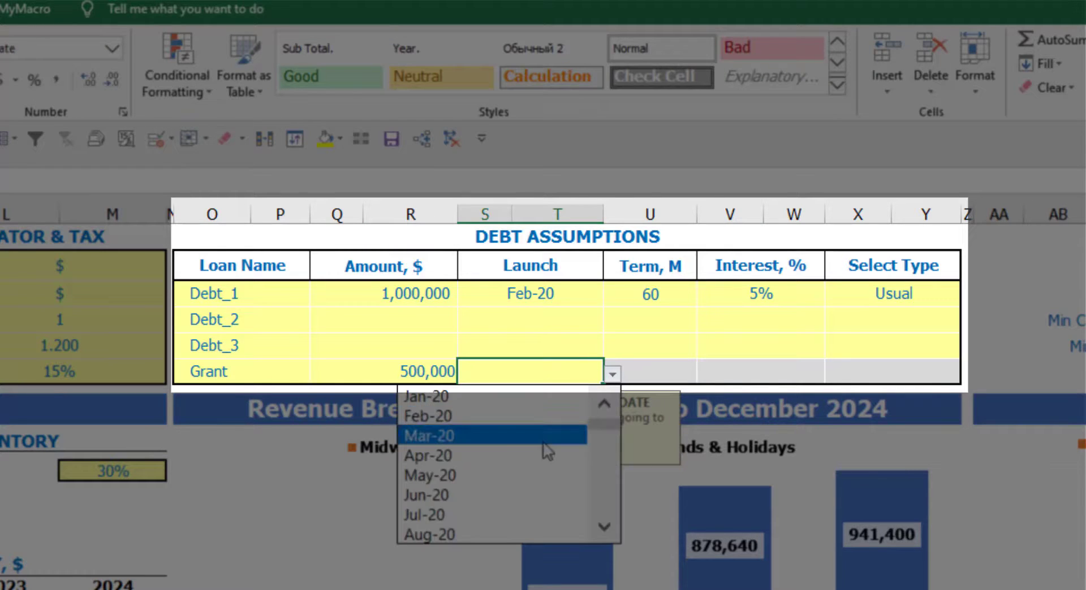
left_click(497, 433)
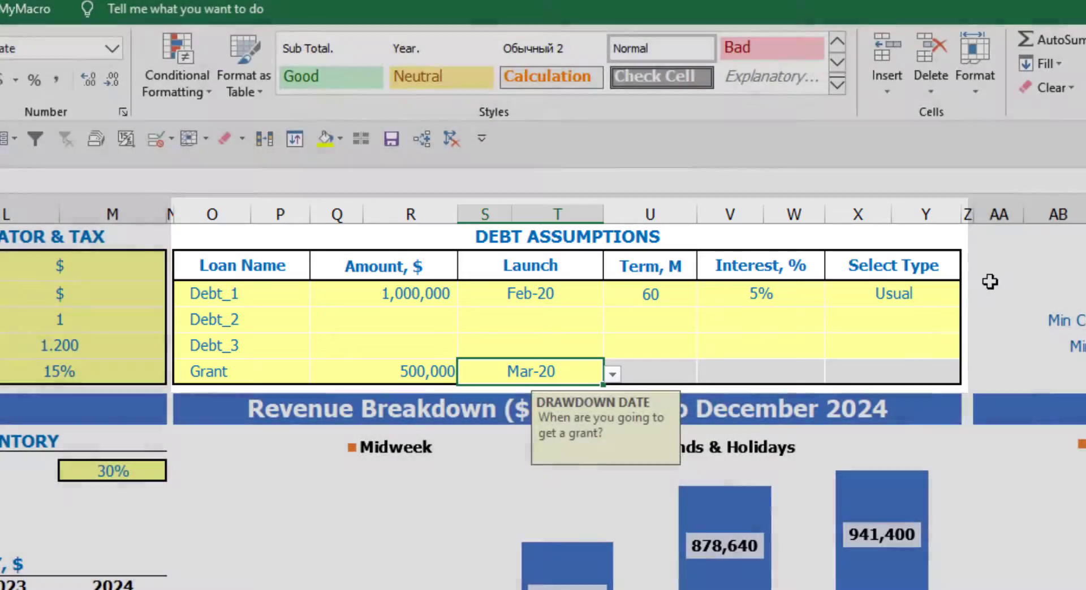
left_click(990, 278)
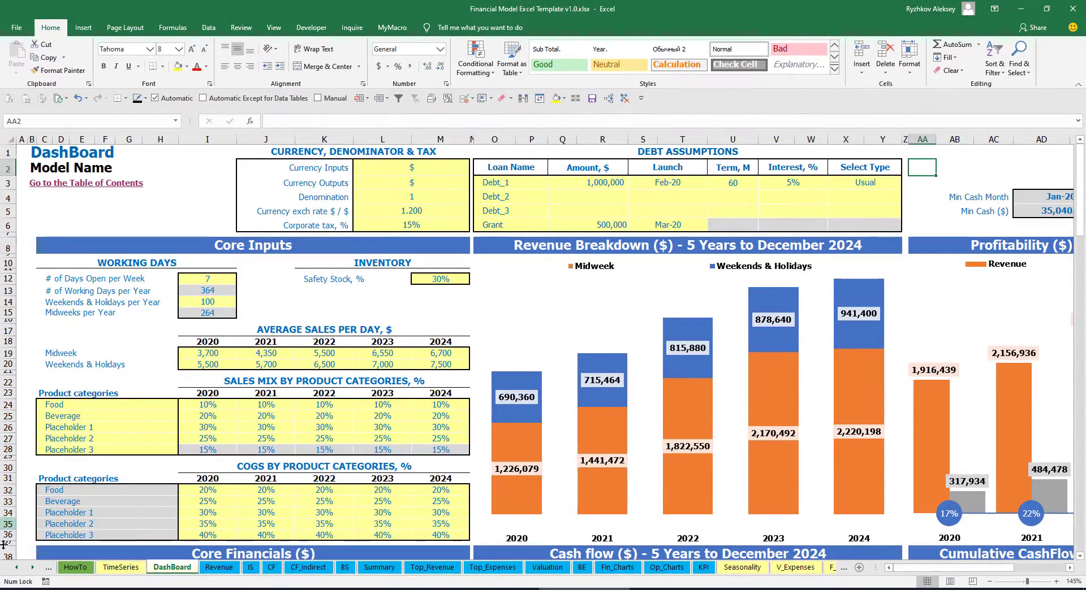
Examine the drawdown, repayment, balance and interest calculations of each debt and the total debts on the Capital sheet.
left_click(32, 568)
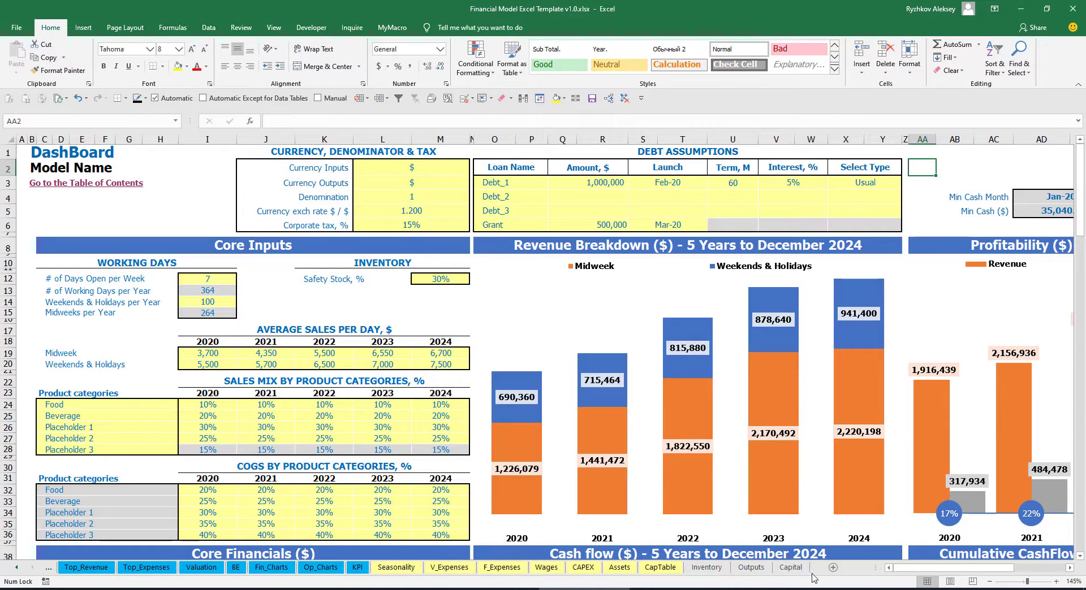
left_click(790, 568)
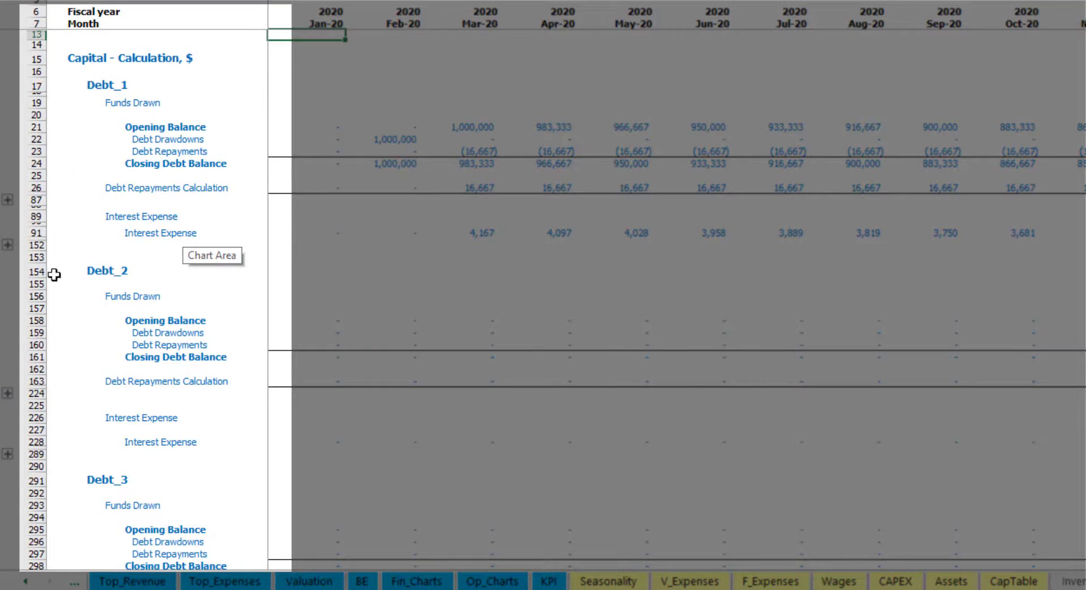
scroll(31, 273, "down", 5)
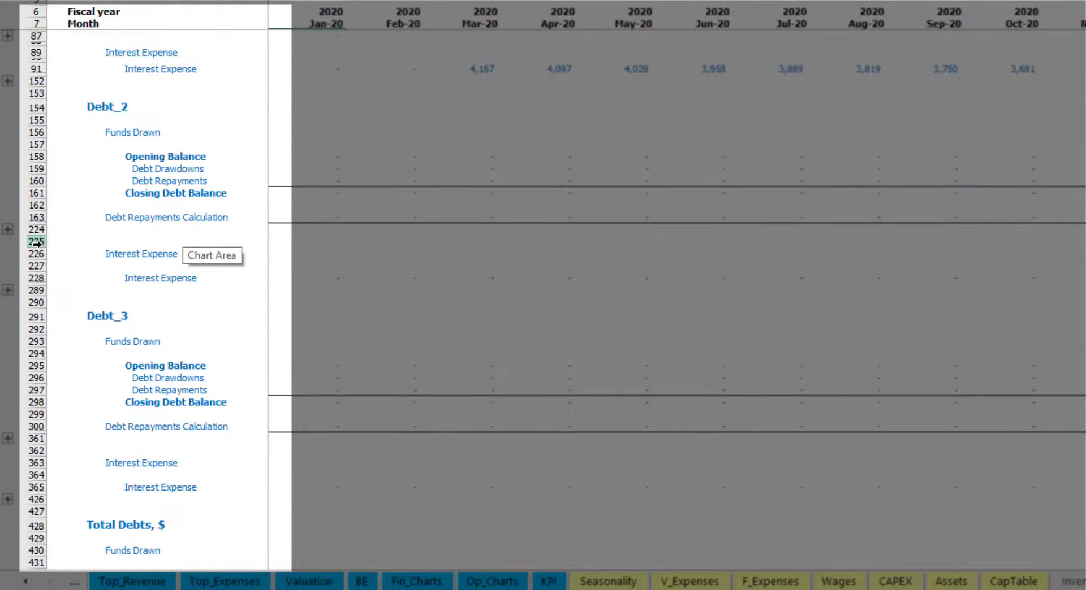
scroll(40, 249, "down", 5)
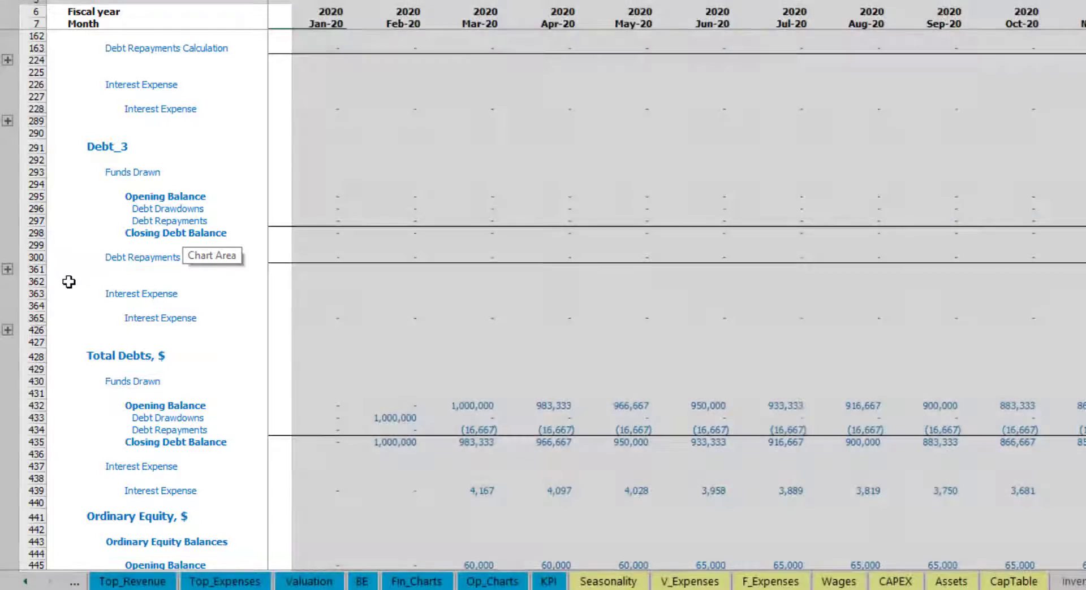
scroll(69, 282, "up", 5)
scroll(69, 281, "up", 4)
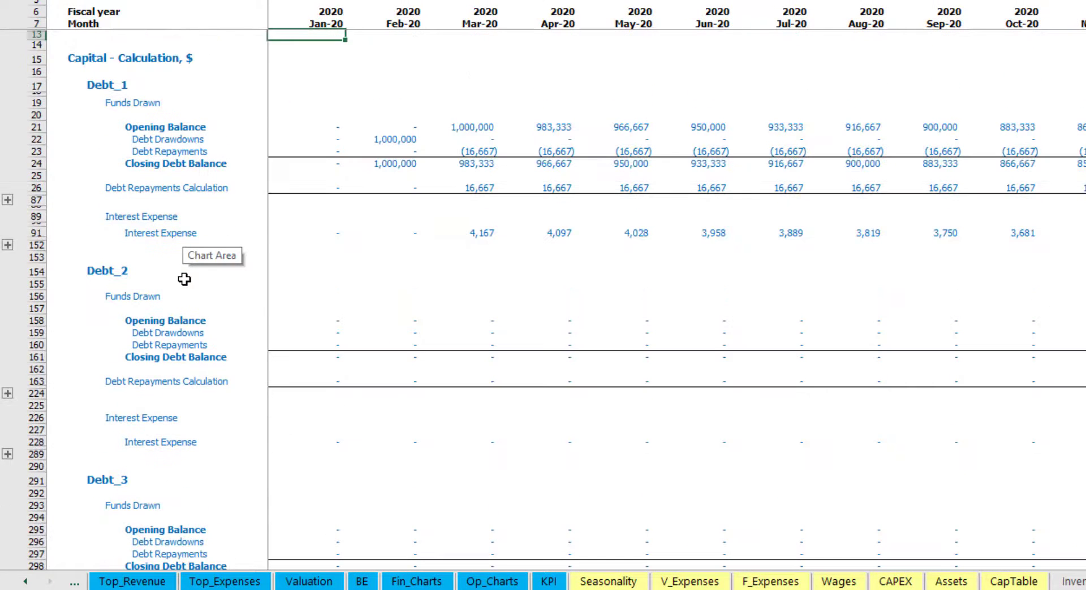
Check the monthly Interest Expense row in the income statement.
left_click(25, 582)
left_click(25, 582)
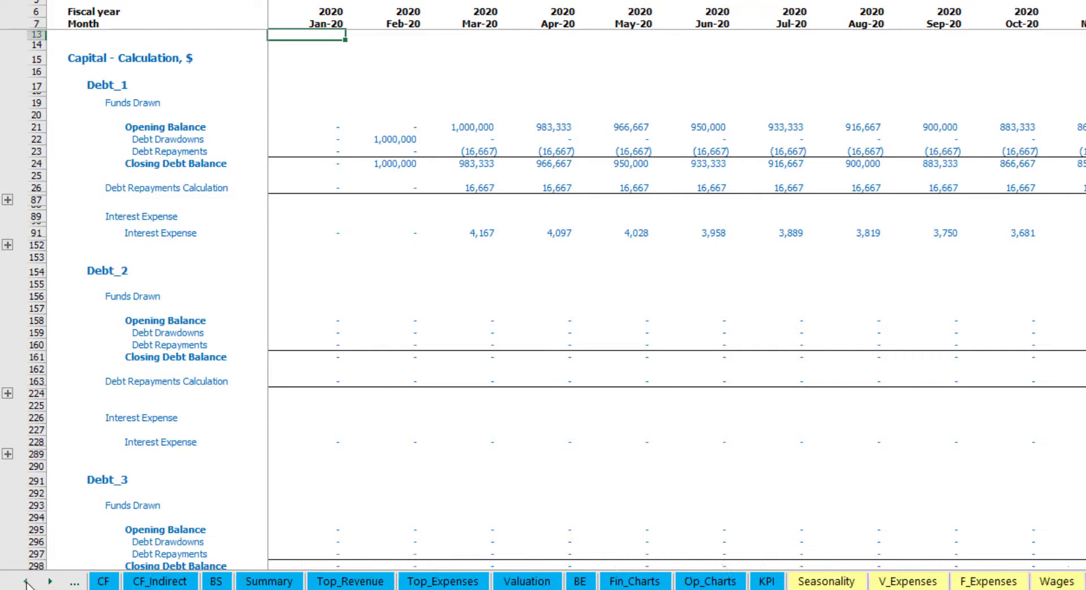
left_click(26, 581)
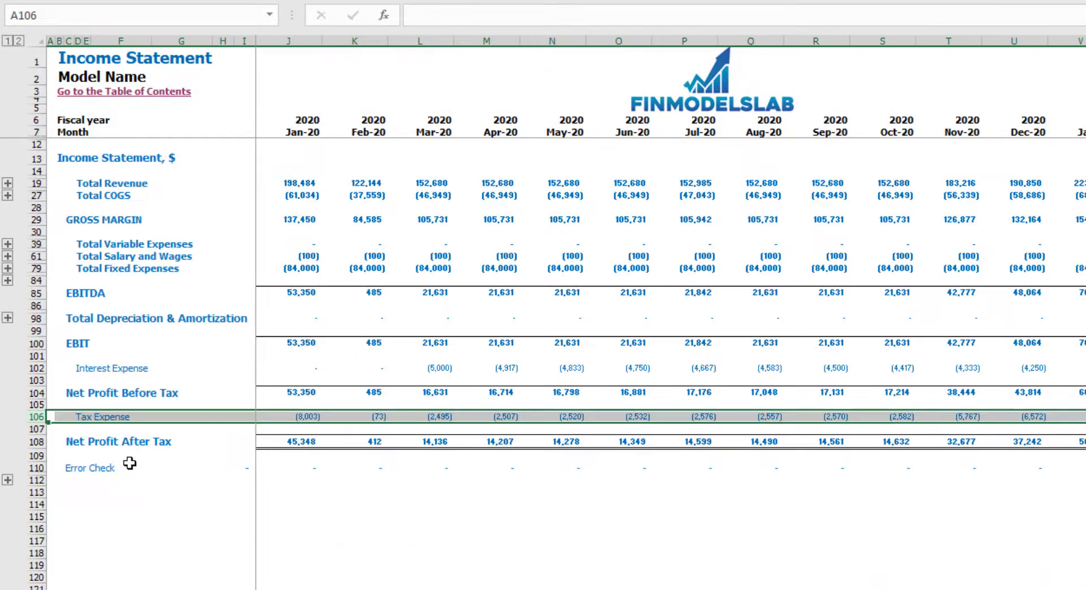
left_click(39, 369)
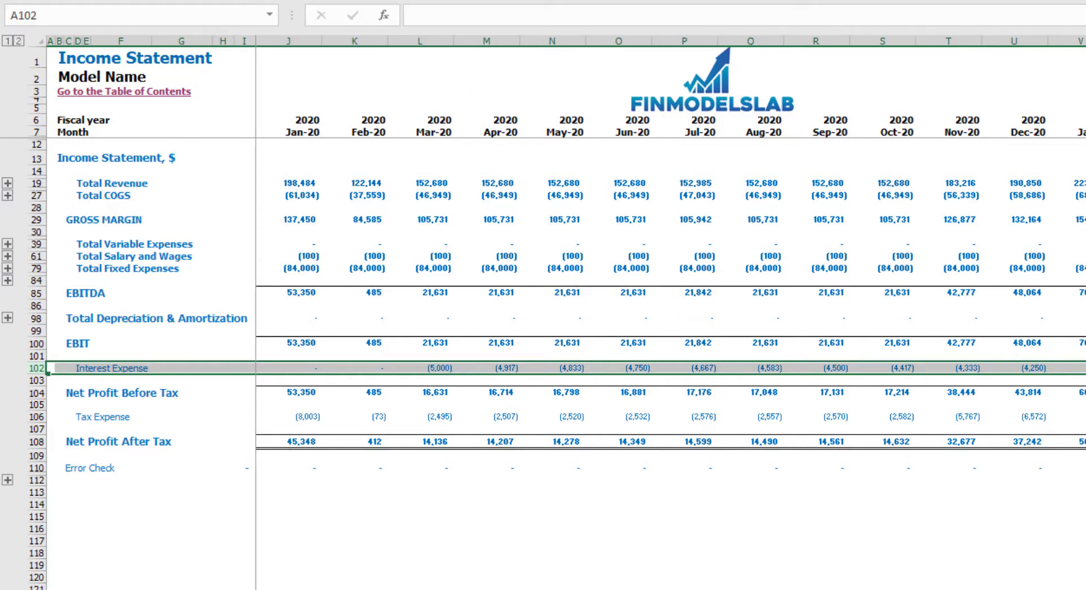
Check Interest Paid, Debt Drawdowns and Debt Repayments in the cash flow statement, and open the balance sheet.
left_click(241, 588)
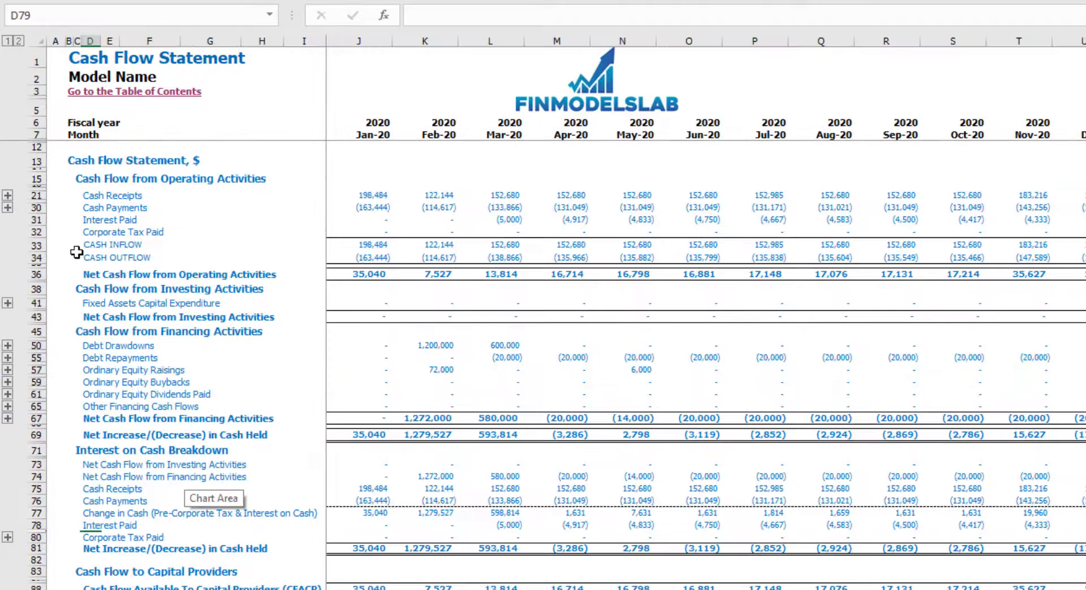
left_click(40, 221)
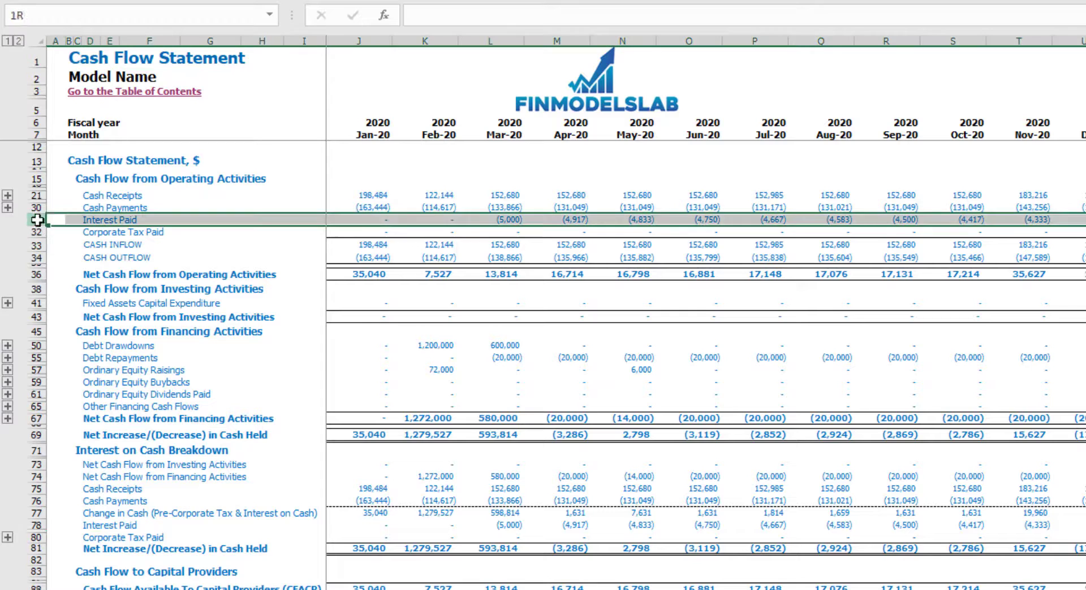
left_click(38, 346)
left_click(37, 358)
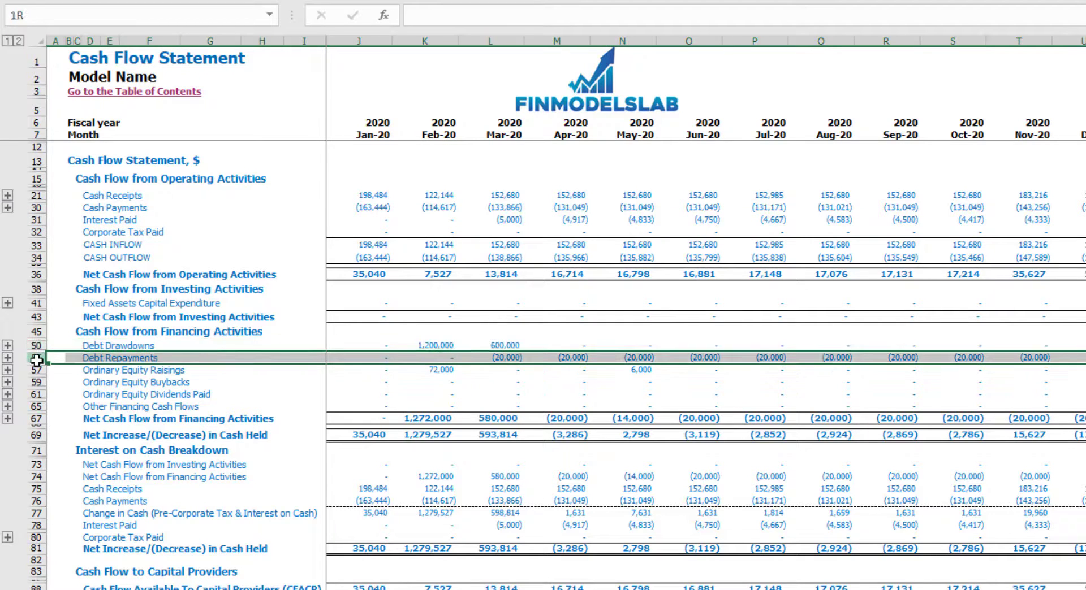
left_click(282, 588)
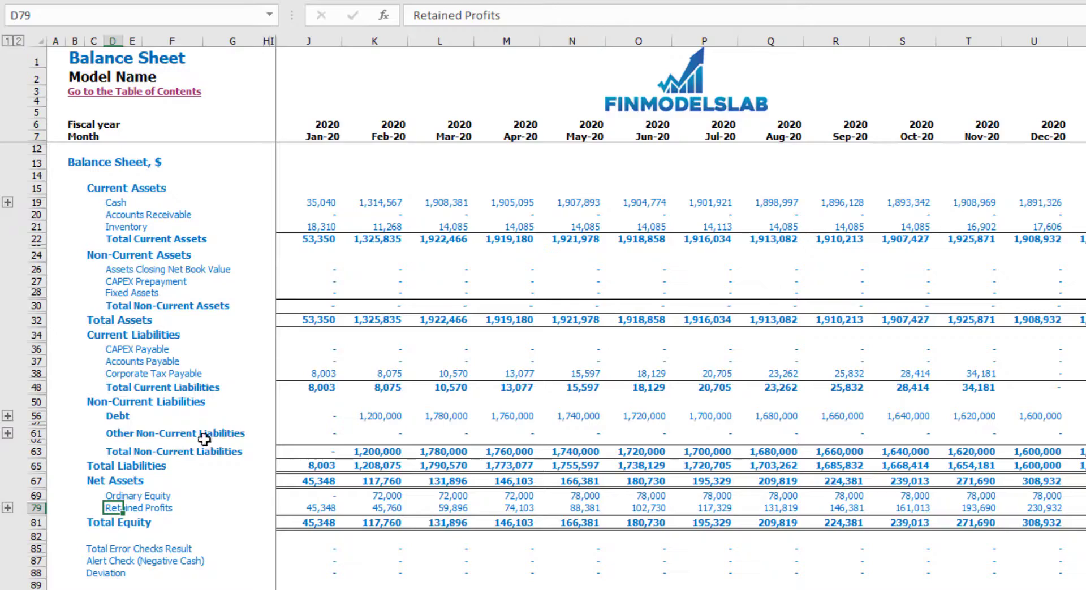
Check the Debt row in the balance sheet, and review the input and output currency cells on the DashBoard sheet.
left_click(36, 416)
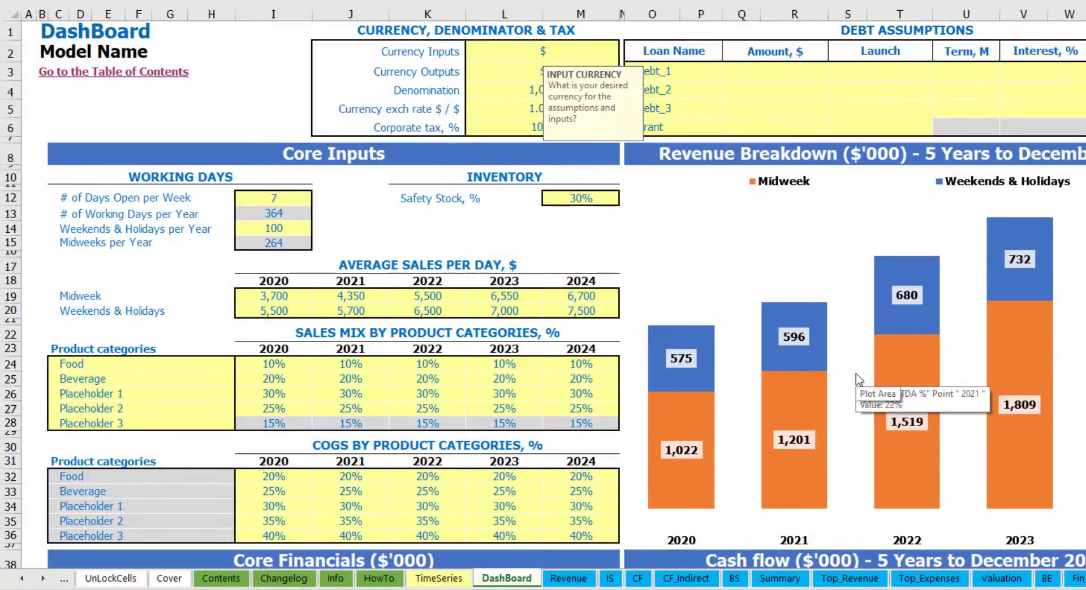
left_click(293, 60)
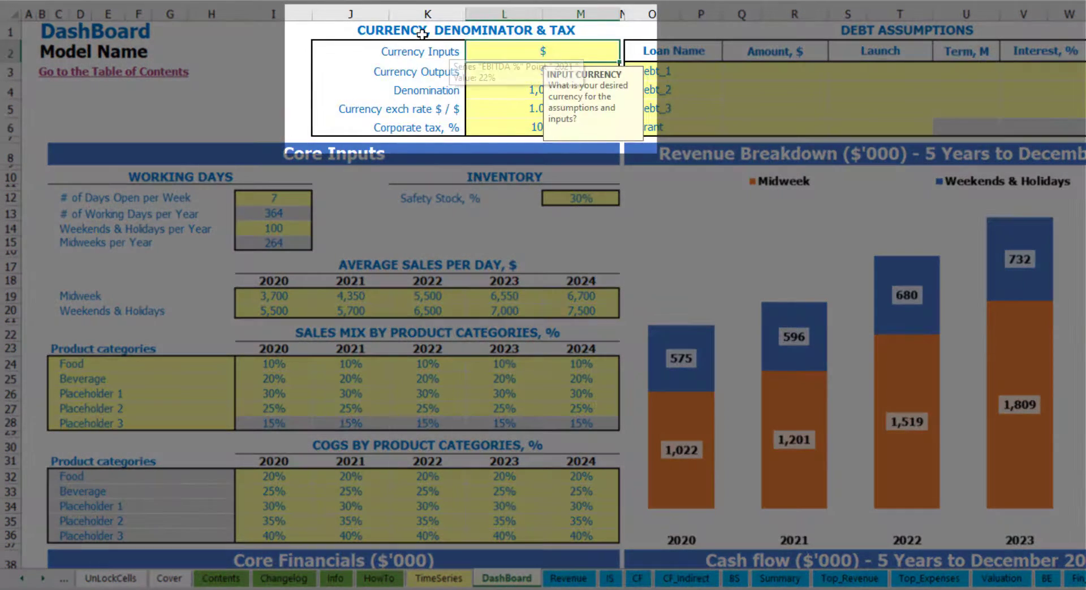
left_click(255, 59)
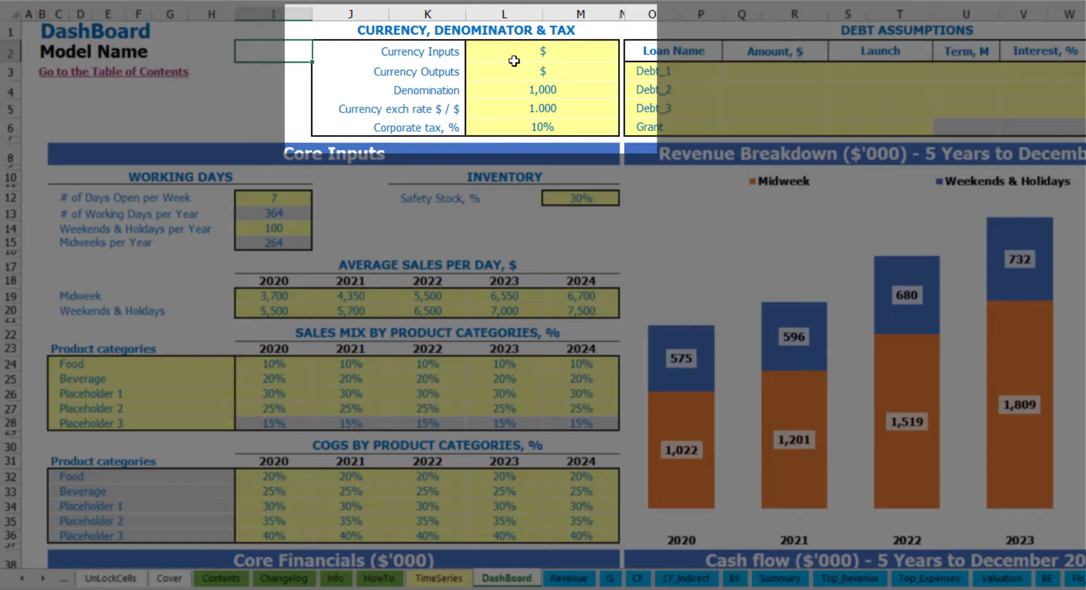
left_click(524, 54)
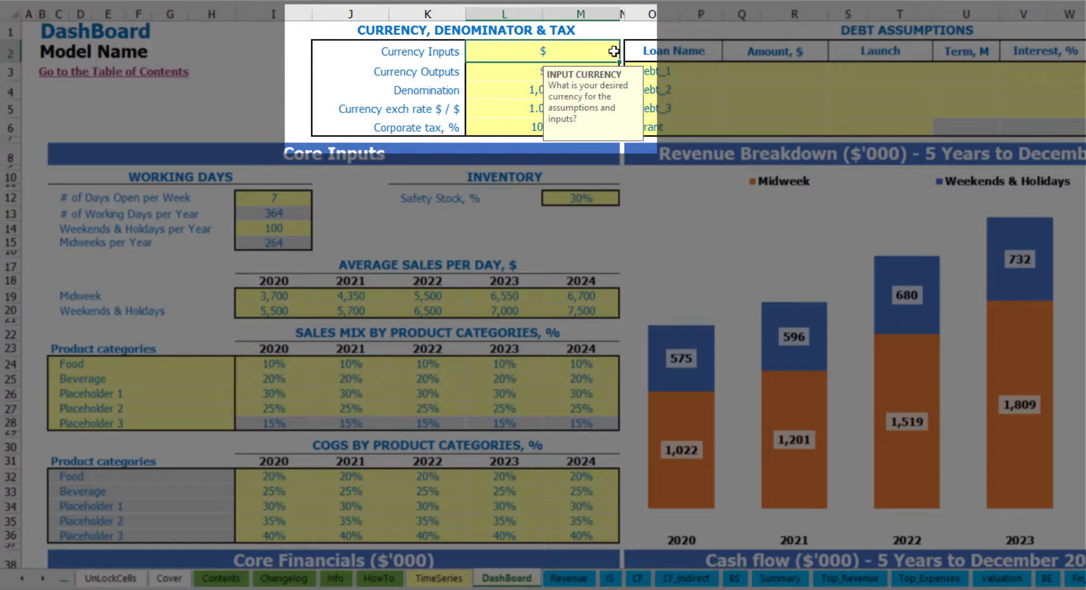
left_click(490, 73)
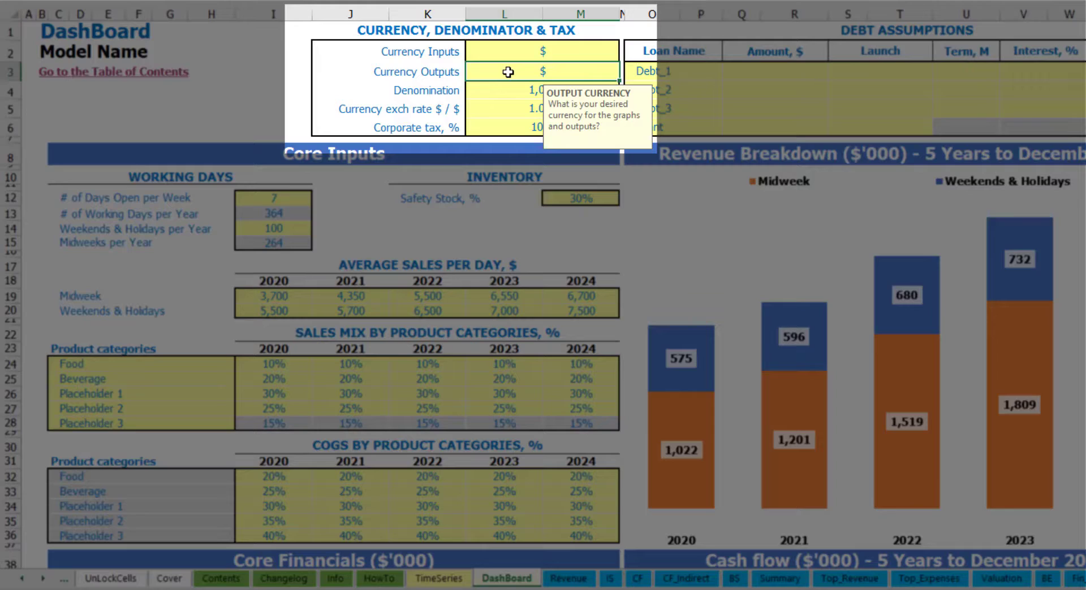
Set the input currency to USD and the output currency to EUR in the DashBoard's currency assumptions.
left_click(527, 52)
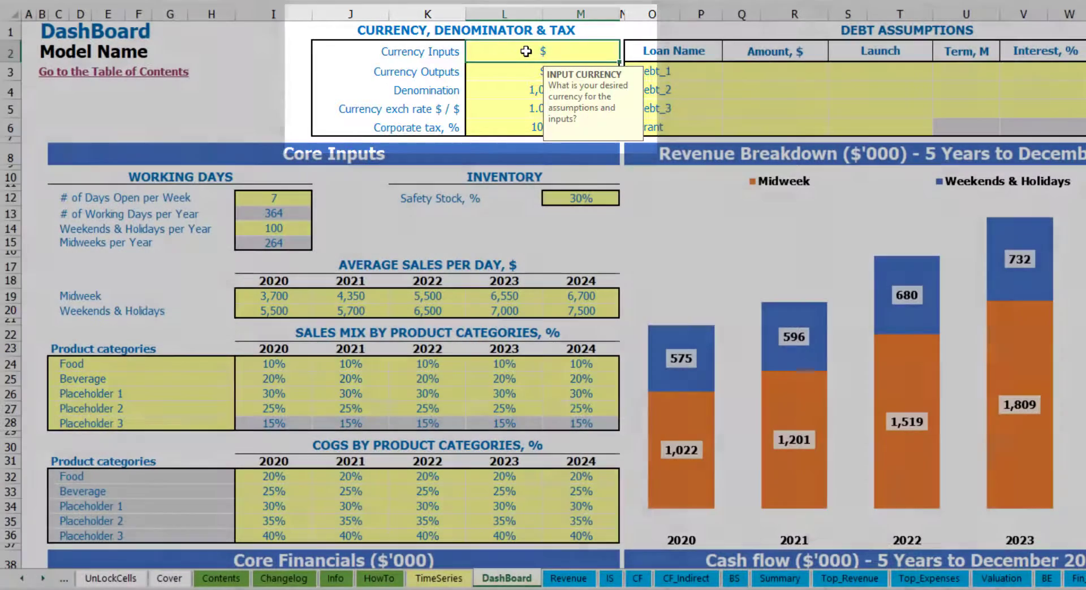
type("USD")
key("Return")
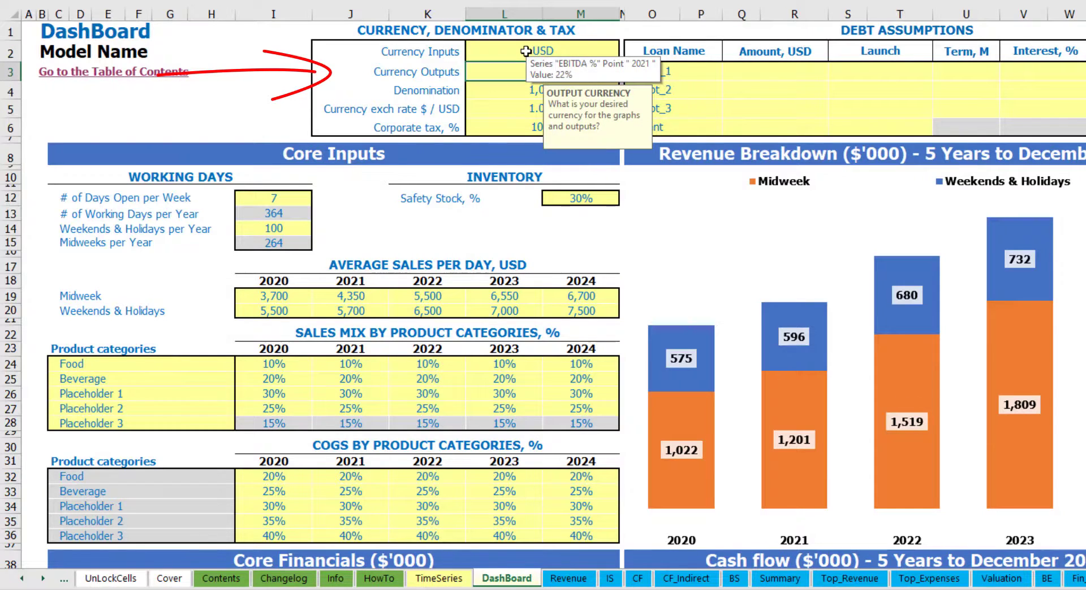
type("EUR")
key("Return")
key("Return")
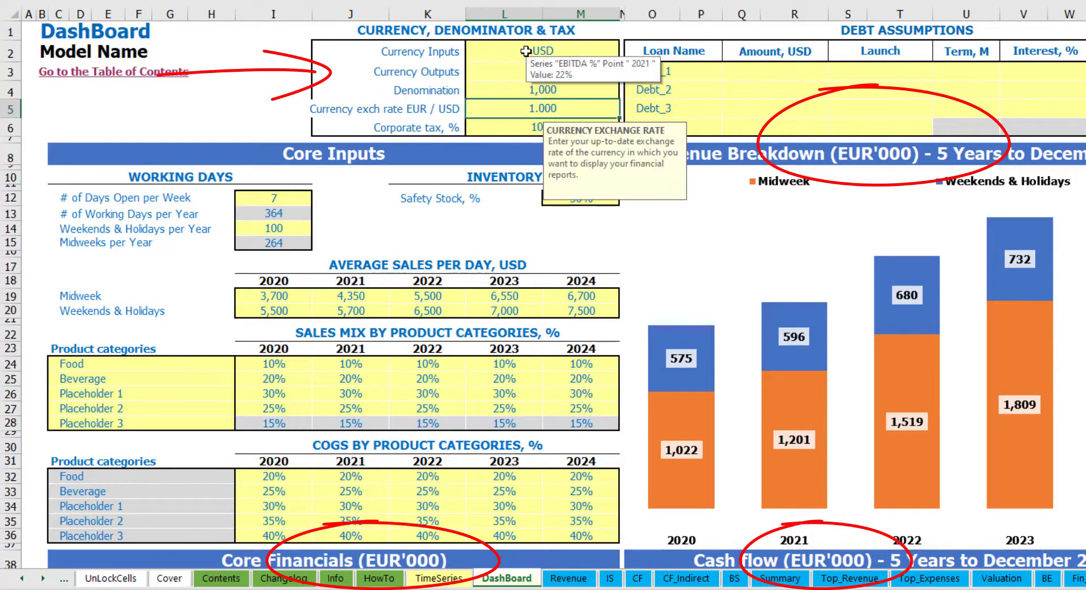
left_click(283, 78)
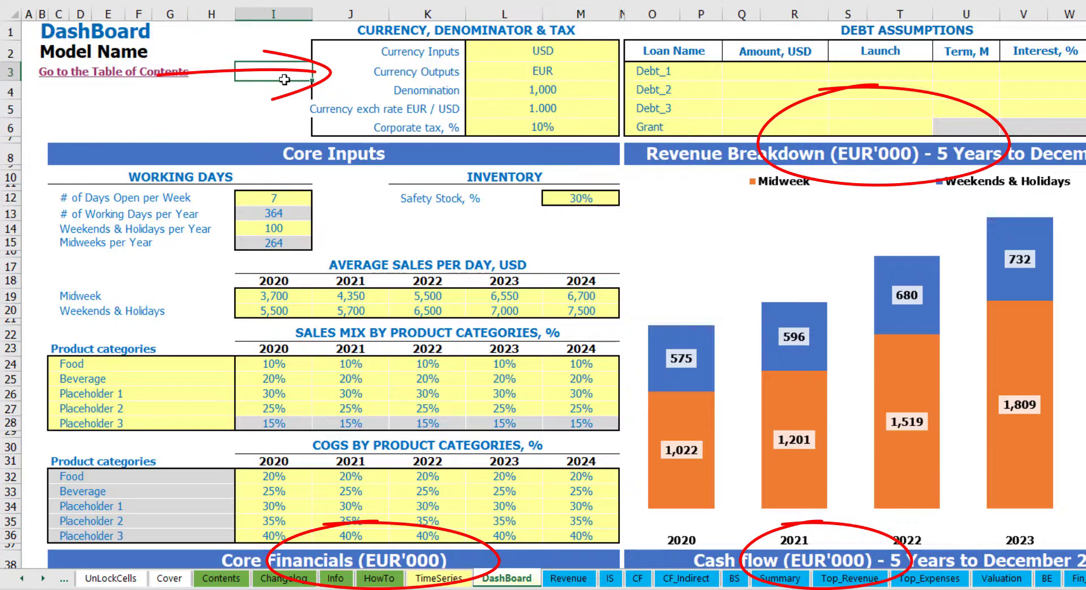
Set the EUR / USD currency exchange rate to 1.2 and review the currency input, output and rate cells.
left_click(524, 106)
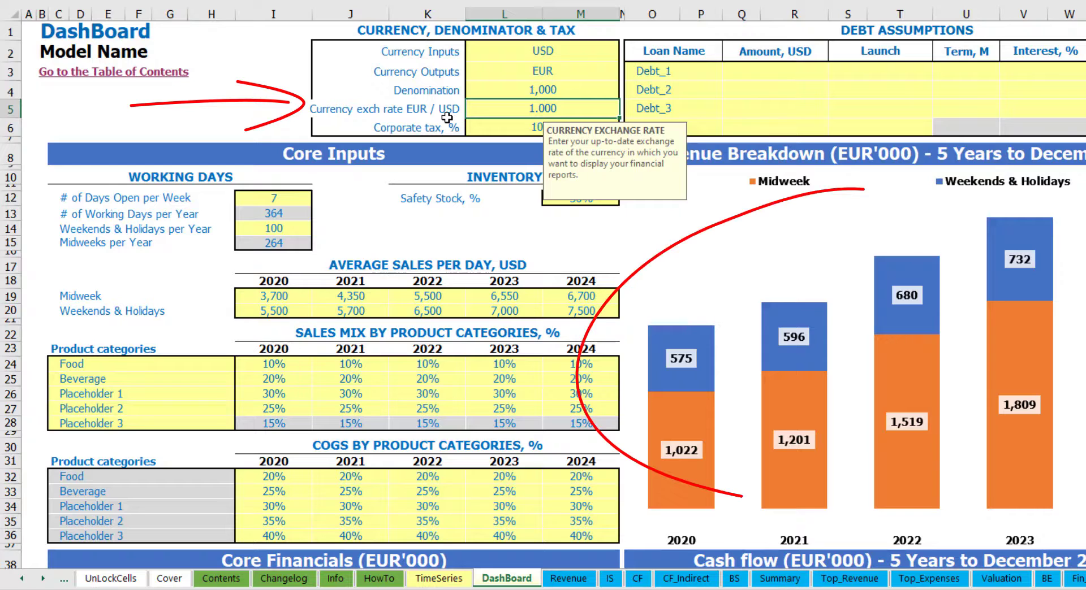
type("1.2")
key("Return")
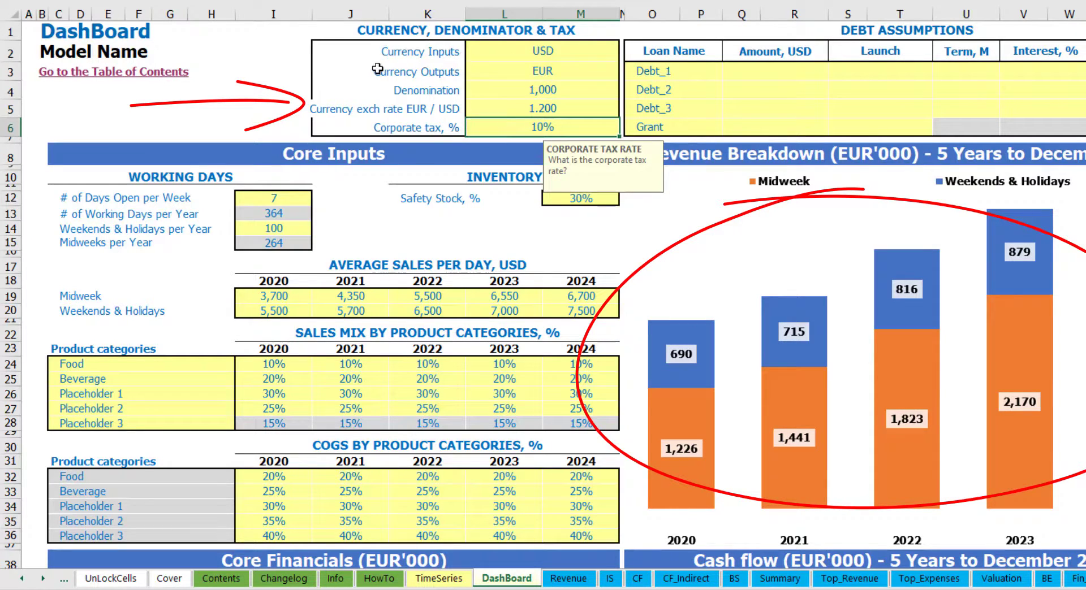
left_click(516, 51)
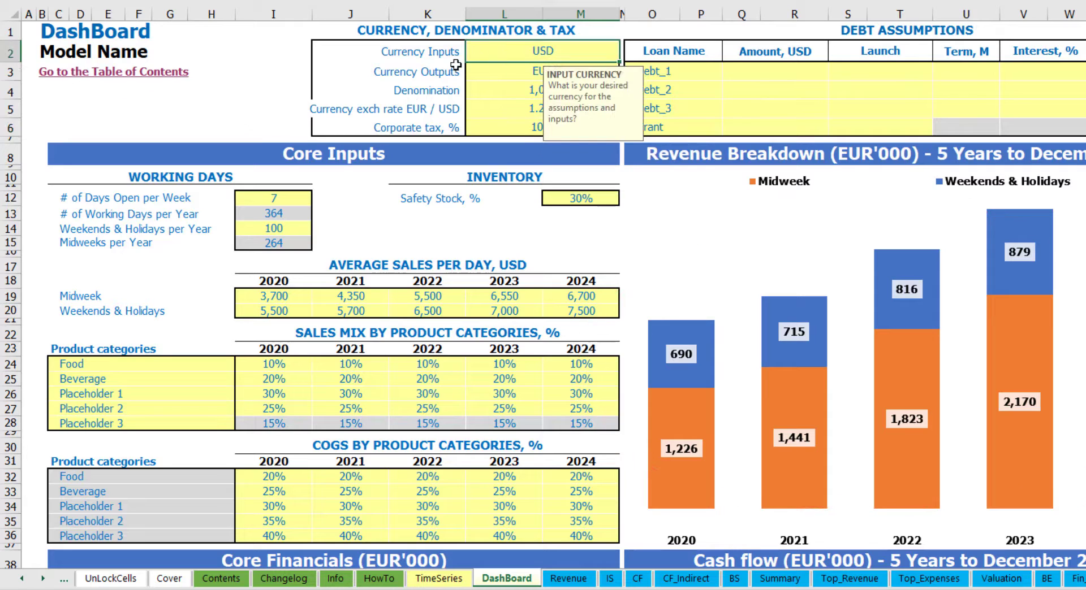
left_click(504, 72)
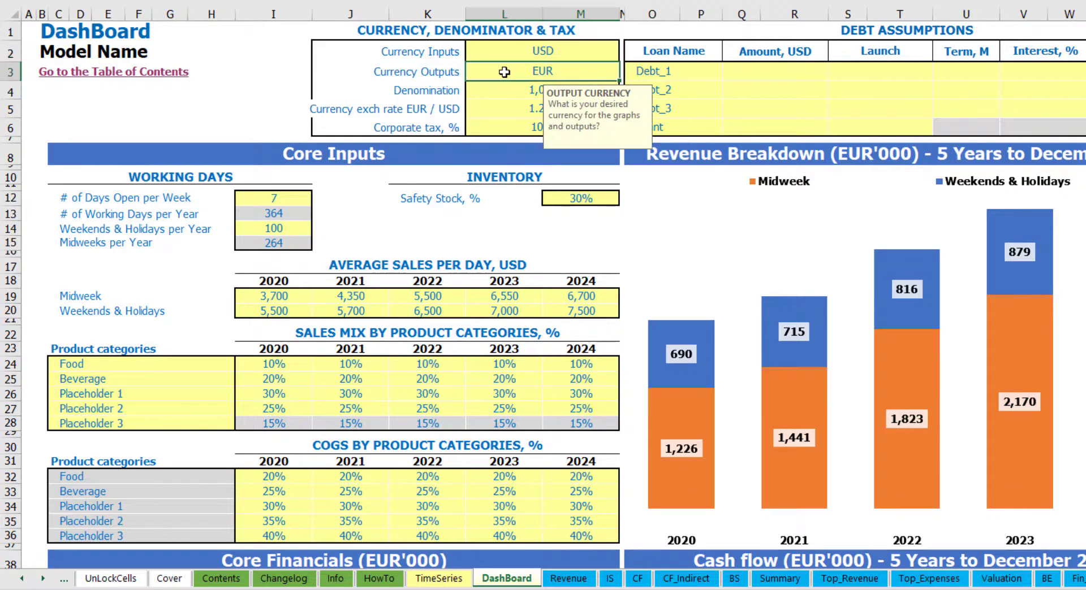
left_click(487, 109)
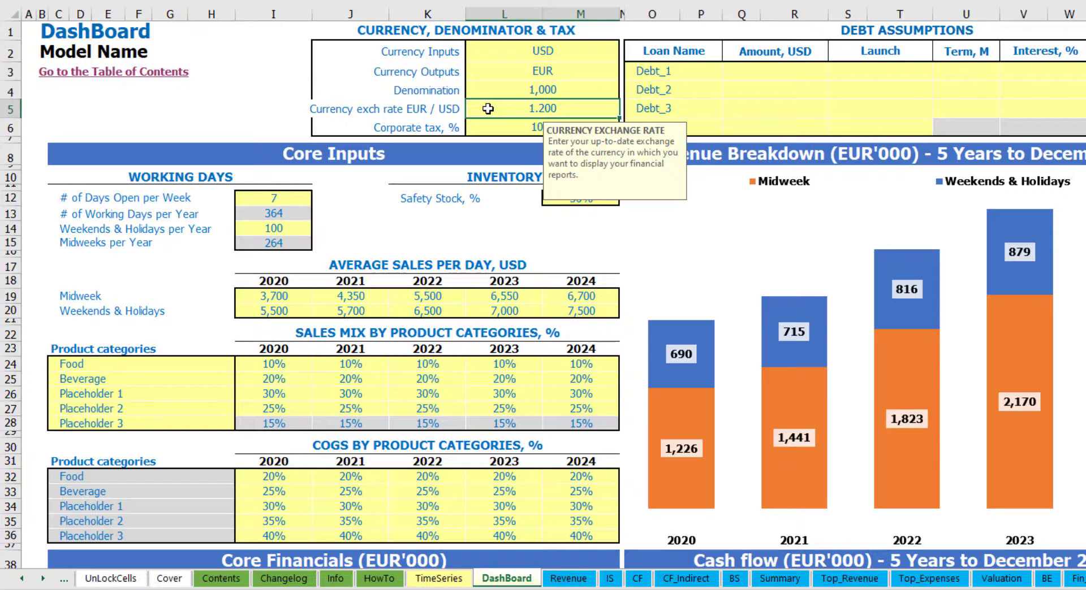
Review the Denomination cell and check the denomination shown in the income statement headings on the Summary sheet.
left_click(516, 85)
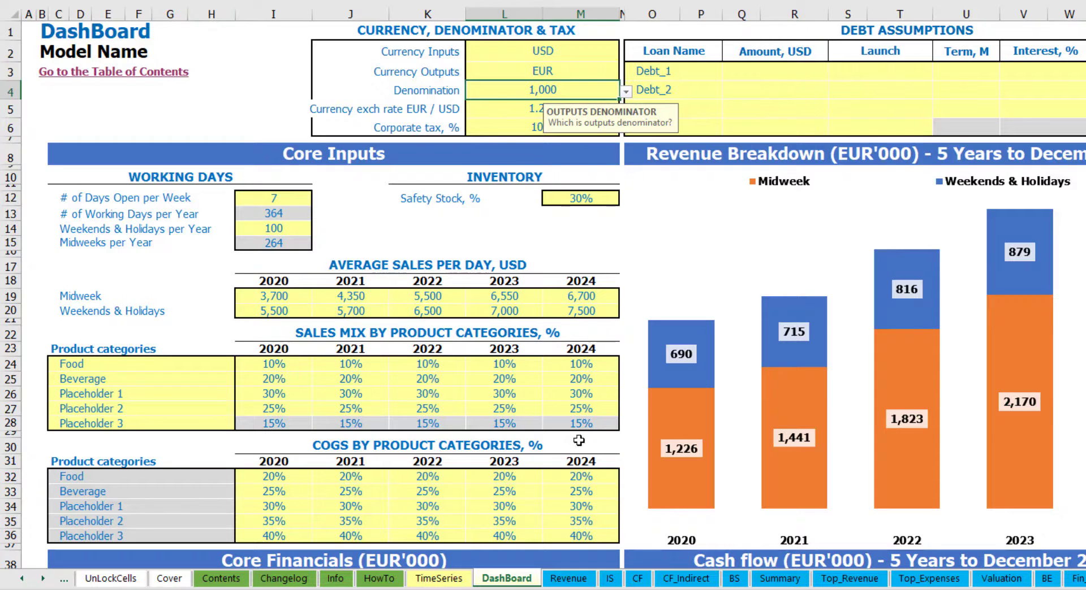
left_click(779, 579)
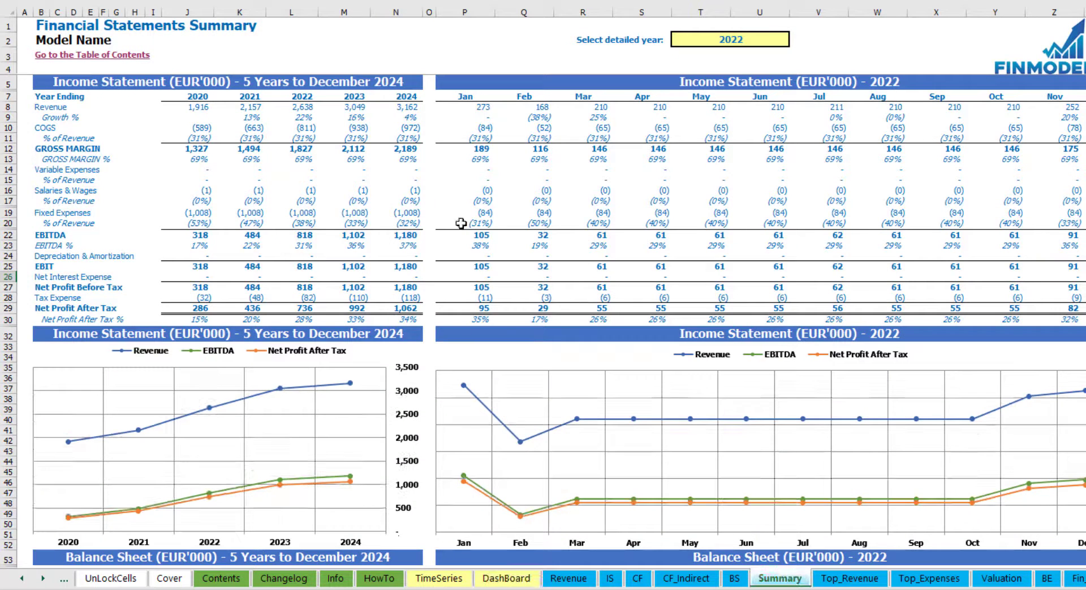
left_click(233, 85)
left_click(792, 80)
left_click(306, 80)
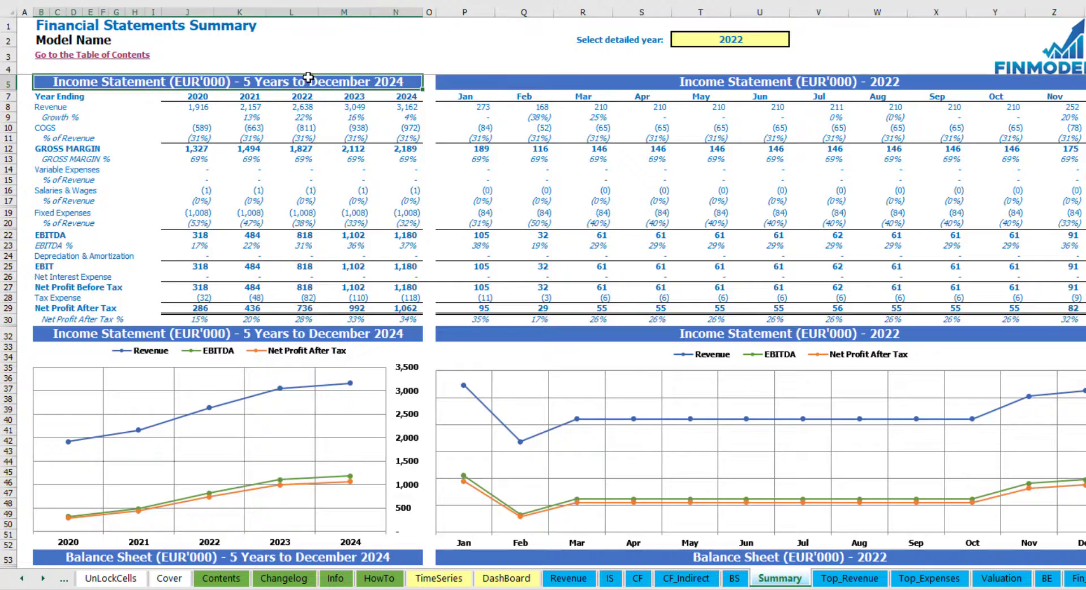
Set the output denomination to 1,000,000 on the DashBoard and check the income statement on the Summary sheet.
left_click(506, 579)
left_click(625, 91)
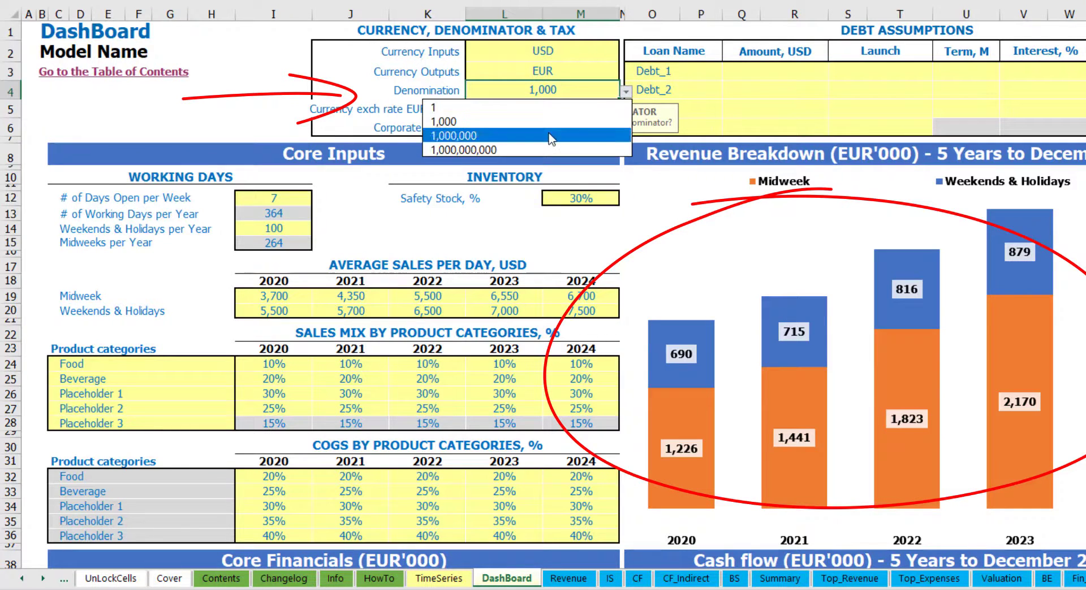
left_click(645, 123)
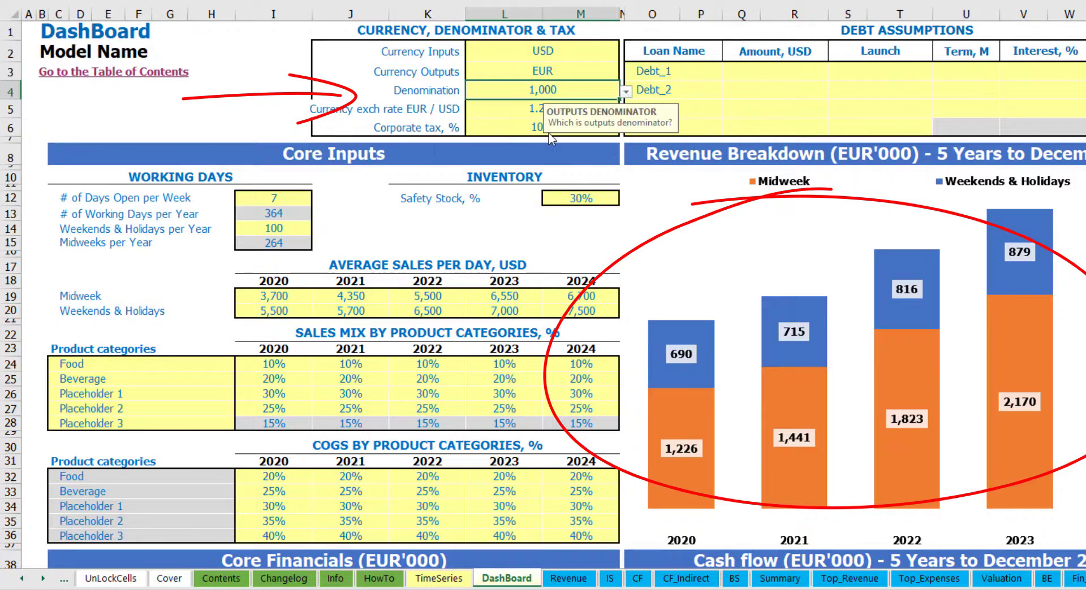
left_click(780, 578)
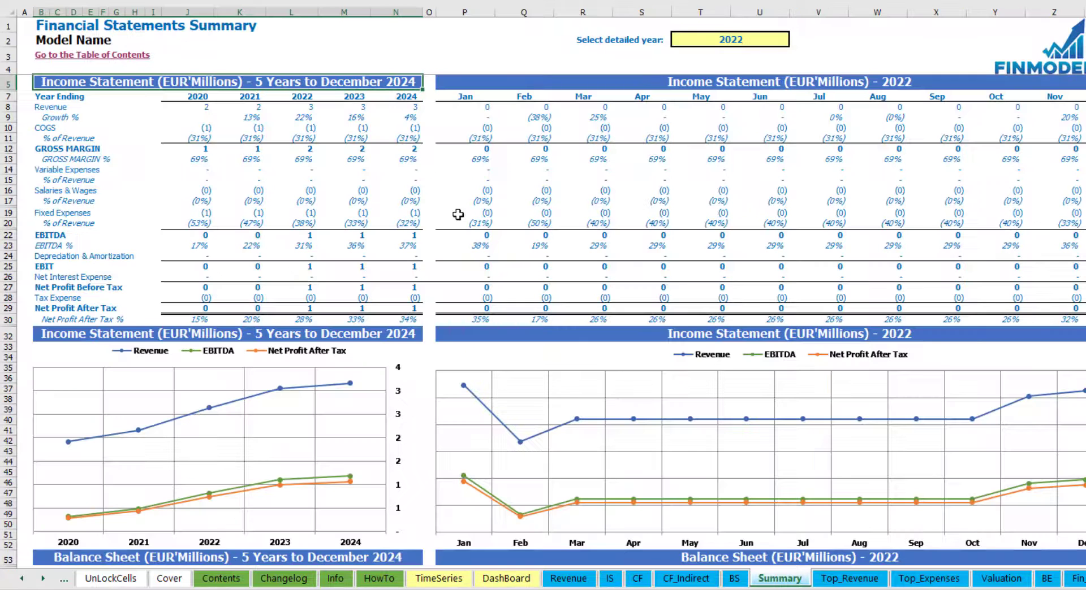
left_click(594, 83)
left_click(507, 578)
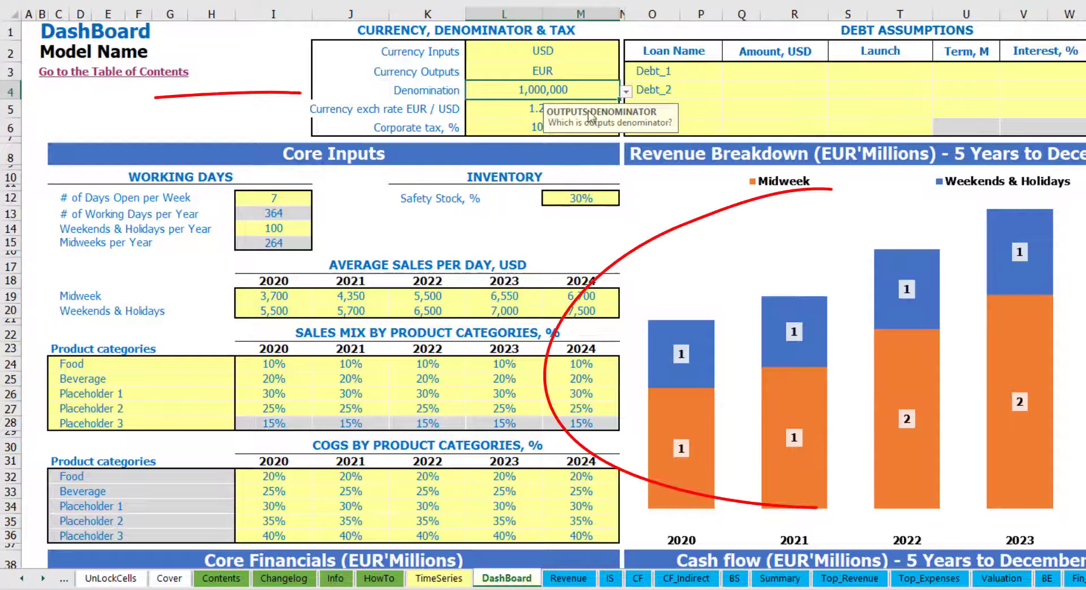
Set the output denomination to 1, check the Summary sheet and return to the DashBoard.
left_click(625, 92)
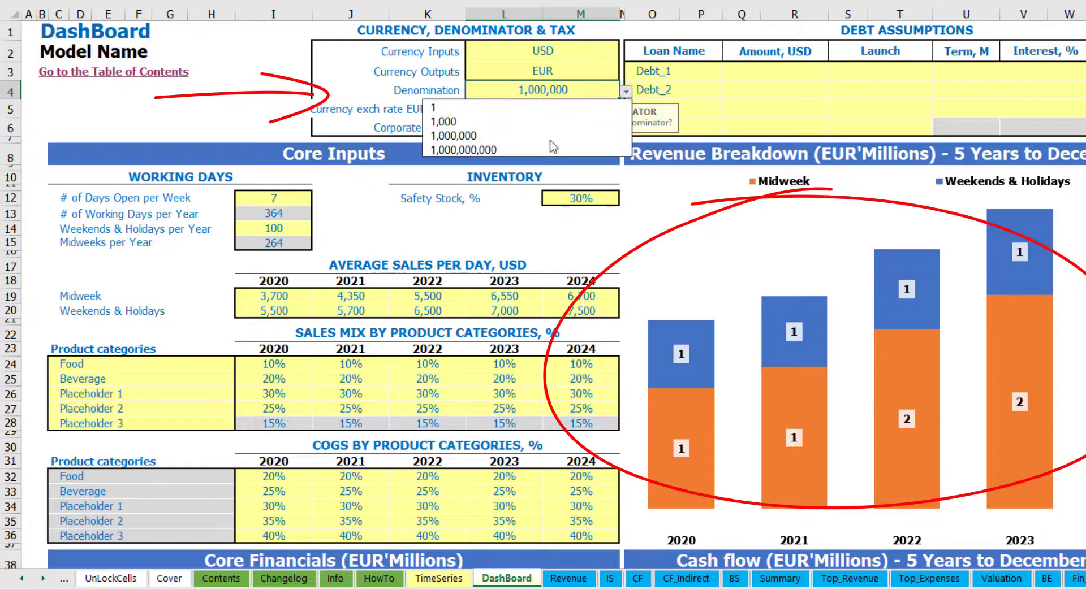
left_click(524, 108)
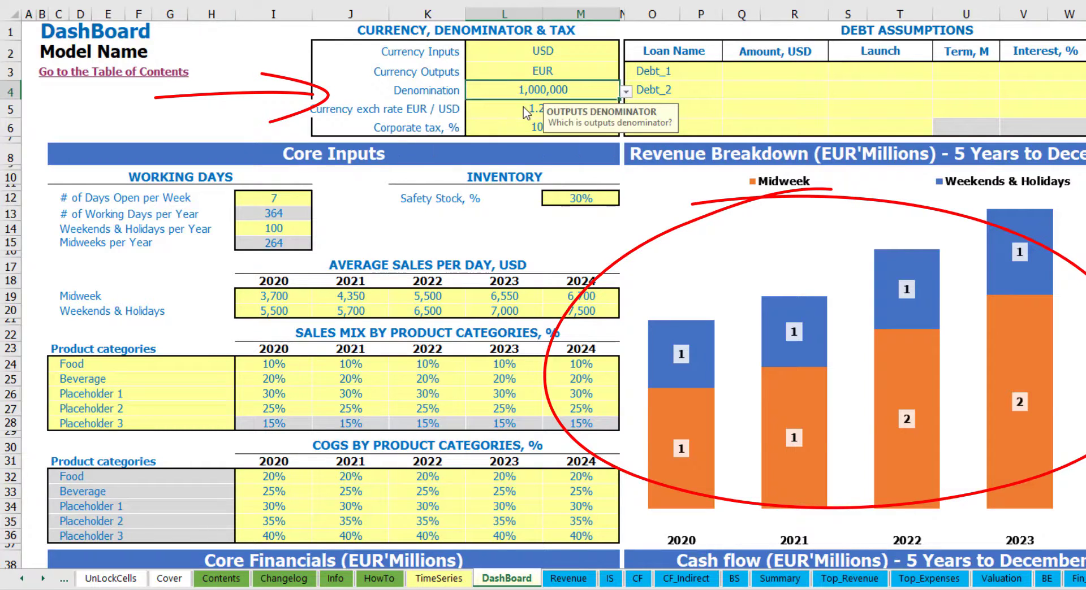
left_click(780, 578)
left_click(506, 579)
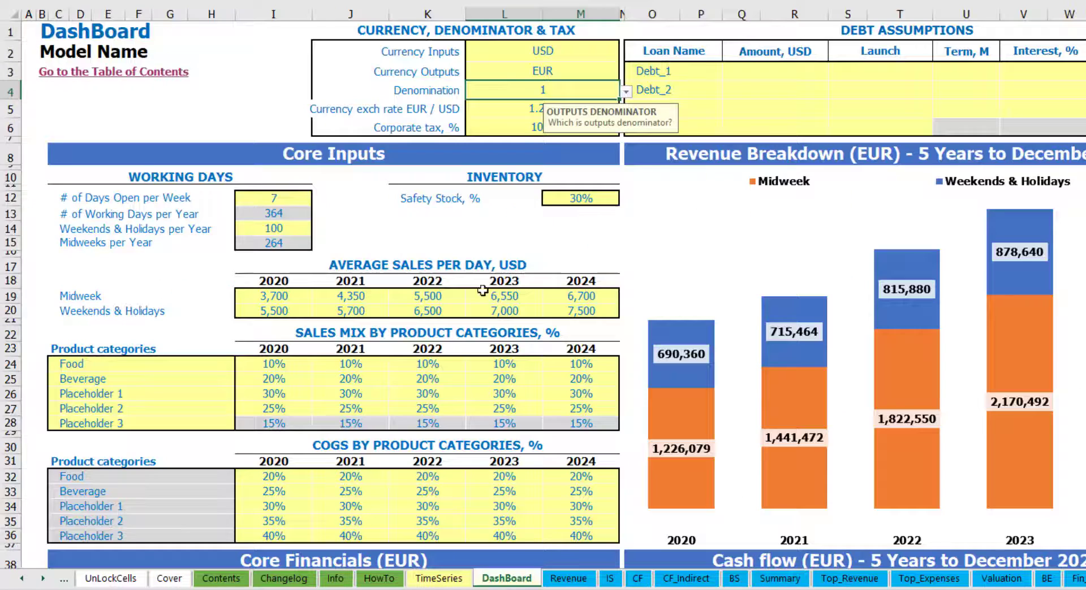
Set the corporate tax rate to 15% and check the Tax Expense row in the income statement.
left_click(510, 120)
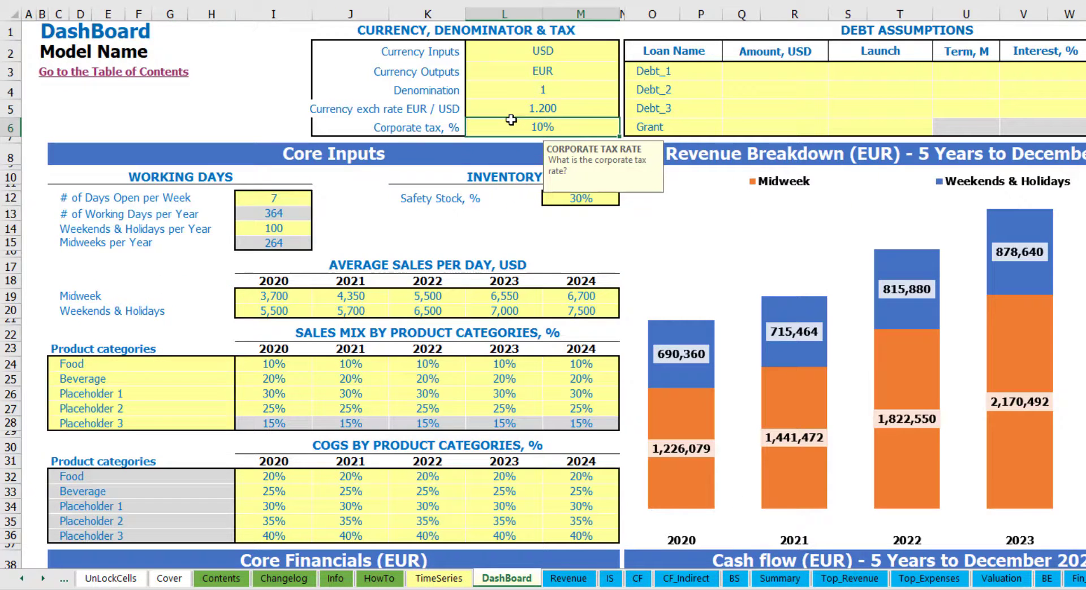
type("15")
key("Return")
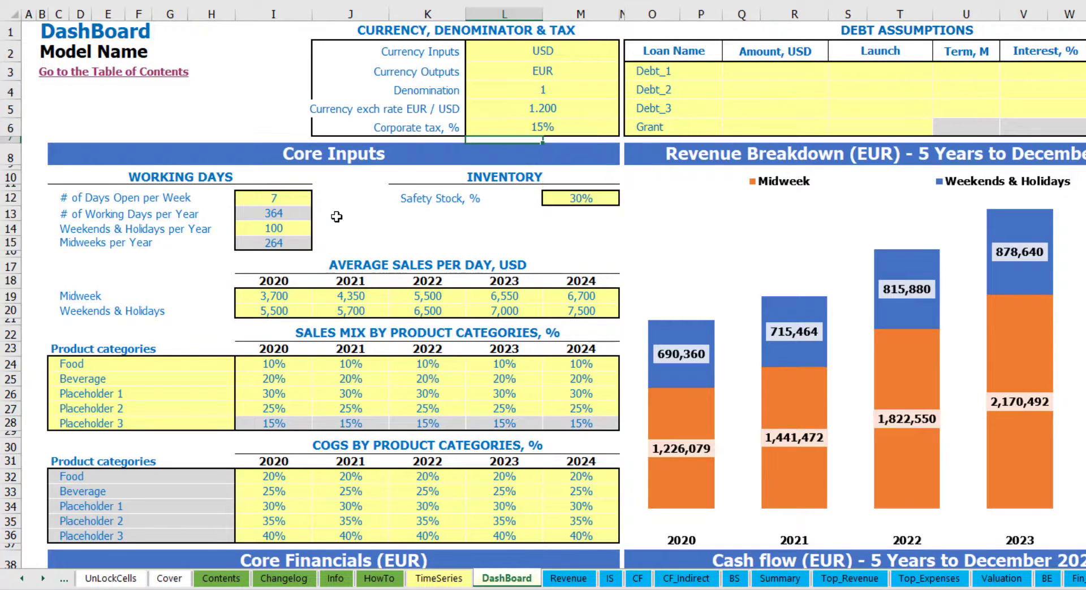
left_click(610, 578)
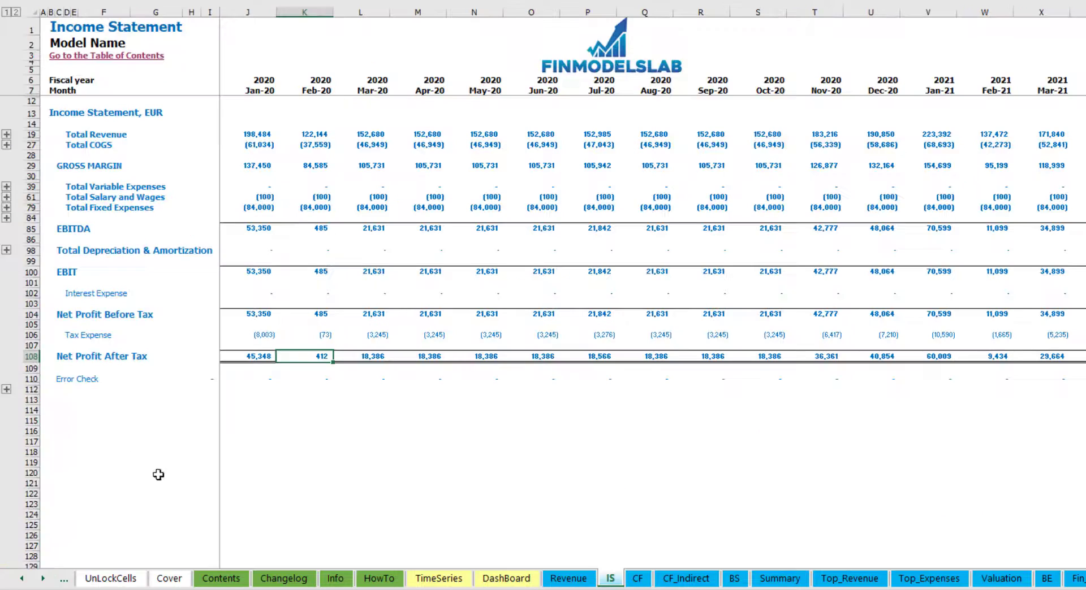
left_click(32, 337)
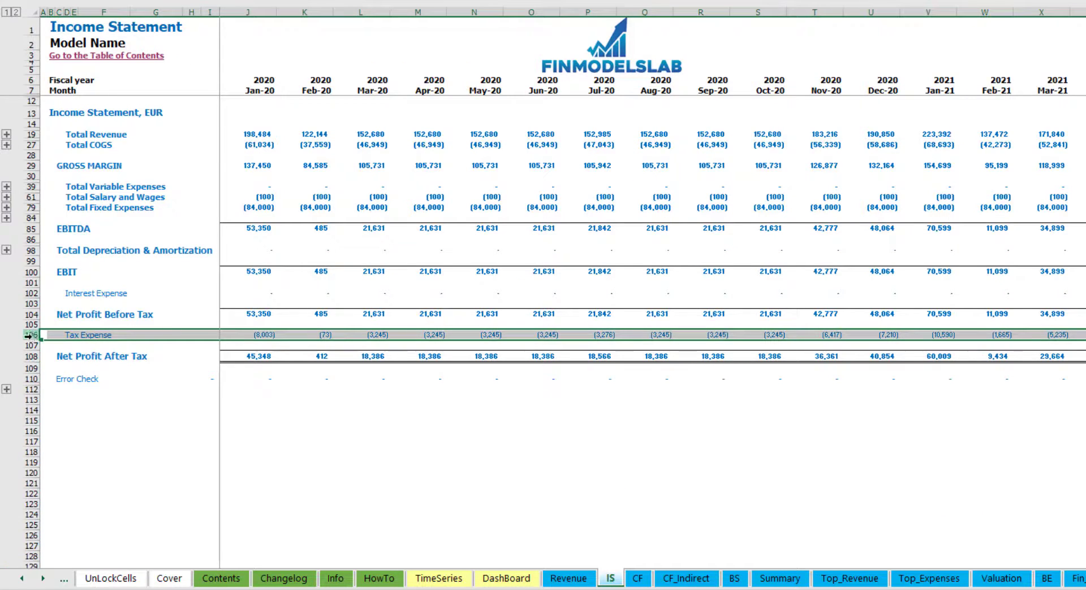